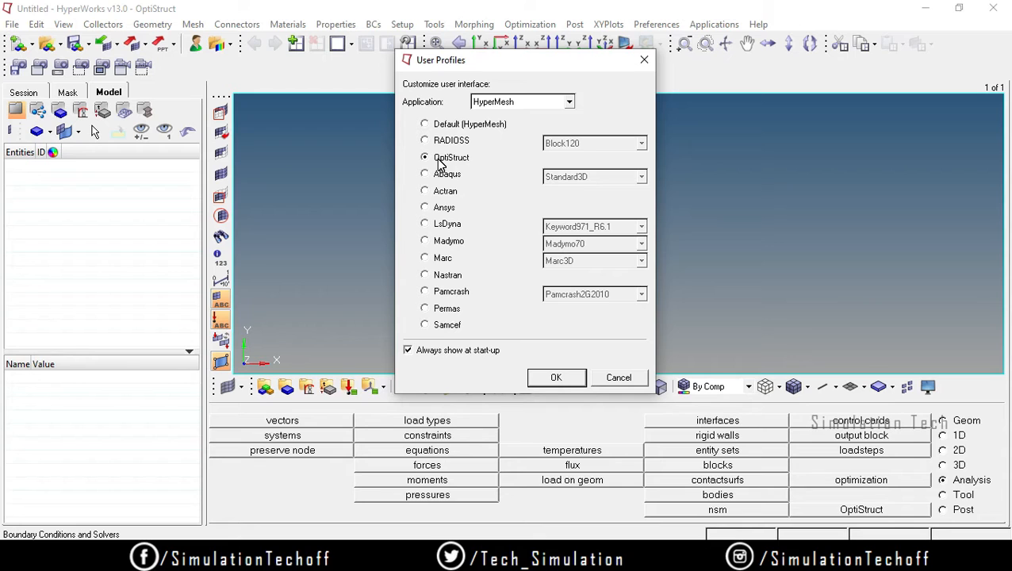
- Load the OptiStruct user profile
click(558, 378)
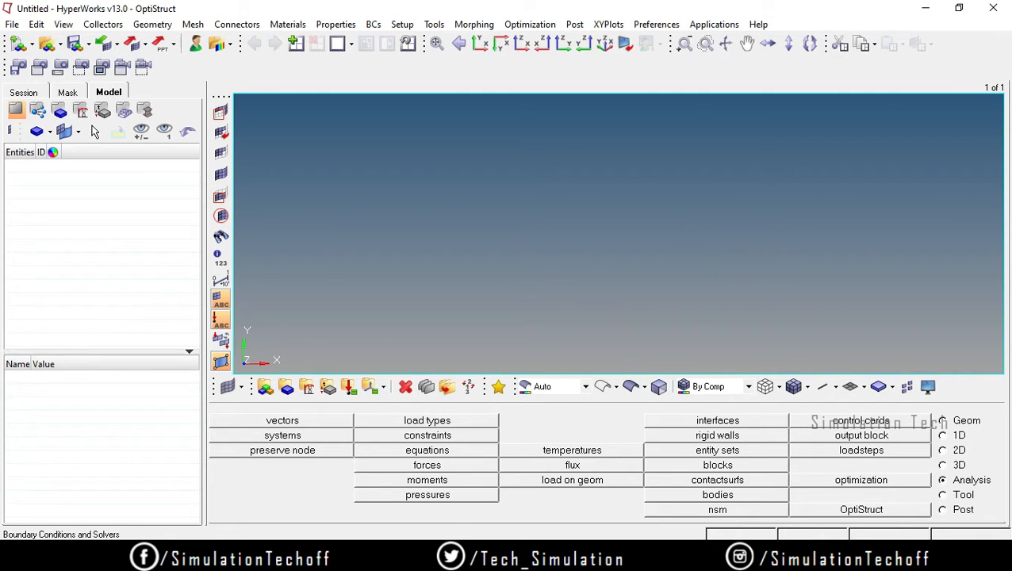
- Launch Epic Pen and move its toolbar clear of the middle of the modelling area
key(super)
text(epic)
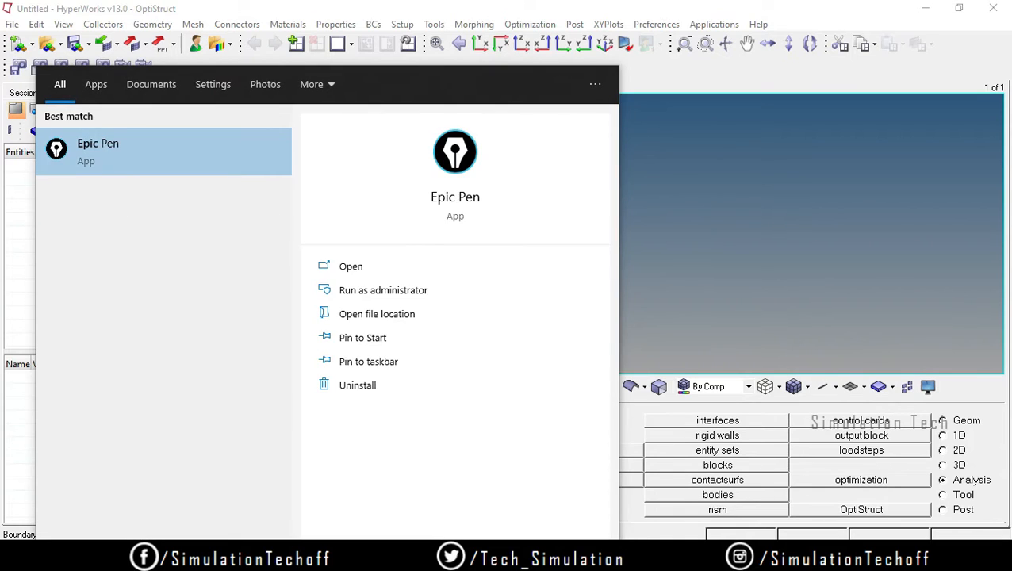
key(Return)
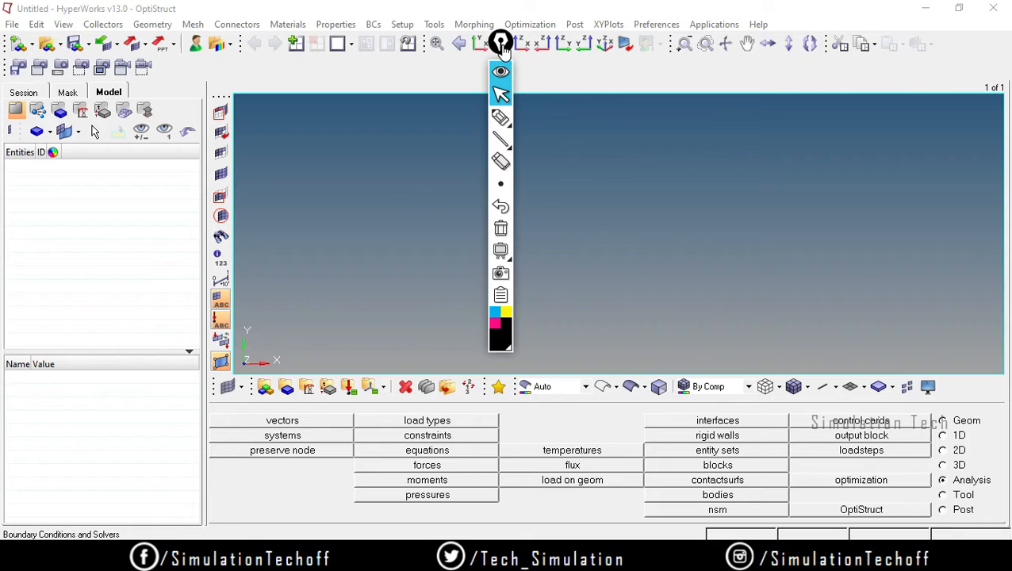
drag(509, 39, 973, 87)
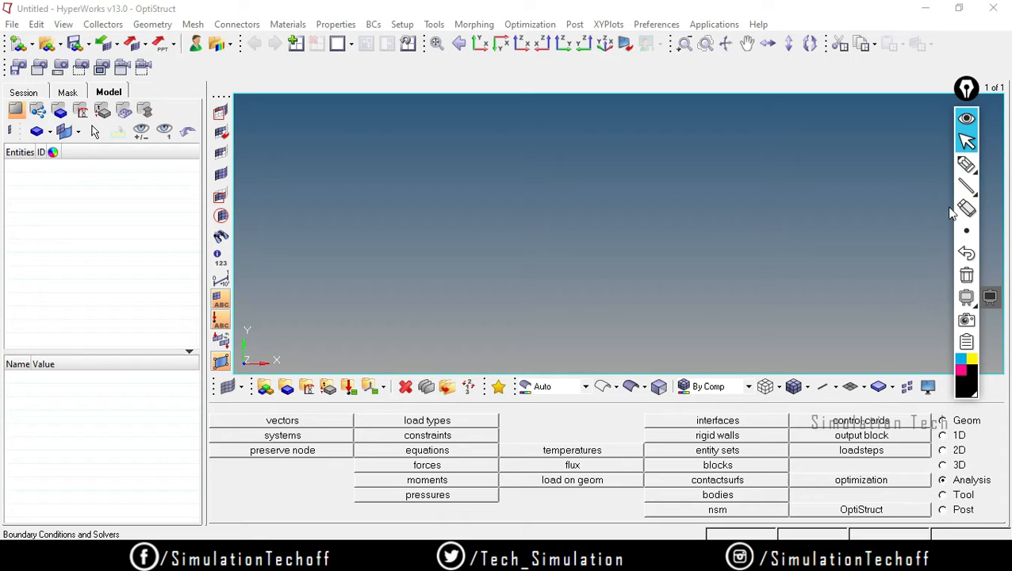
- Sketch a square plate outline with a small circular hole at its centre as a screen annotation
click(966, 185)
click(916, 186)
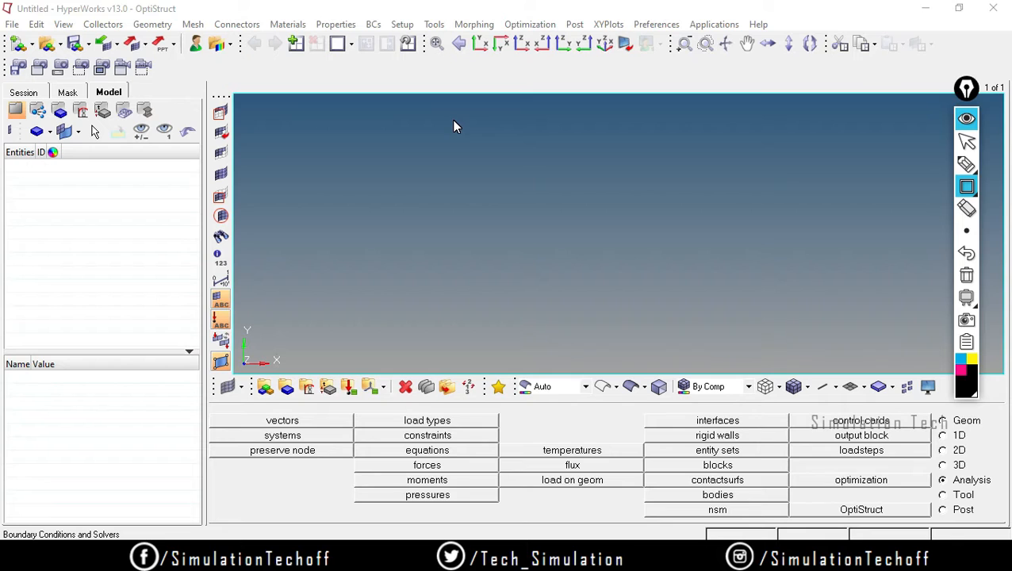
mouse_move(452, 120)
mouse_down()
mouse_move(542, 228)
mouse_move(684, 323)
mouse_move(702, 346)
mouse_up()
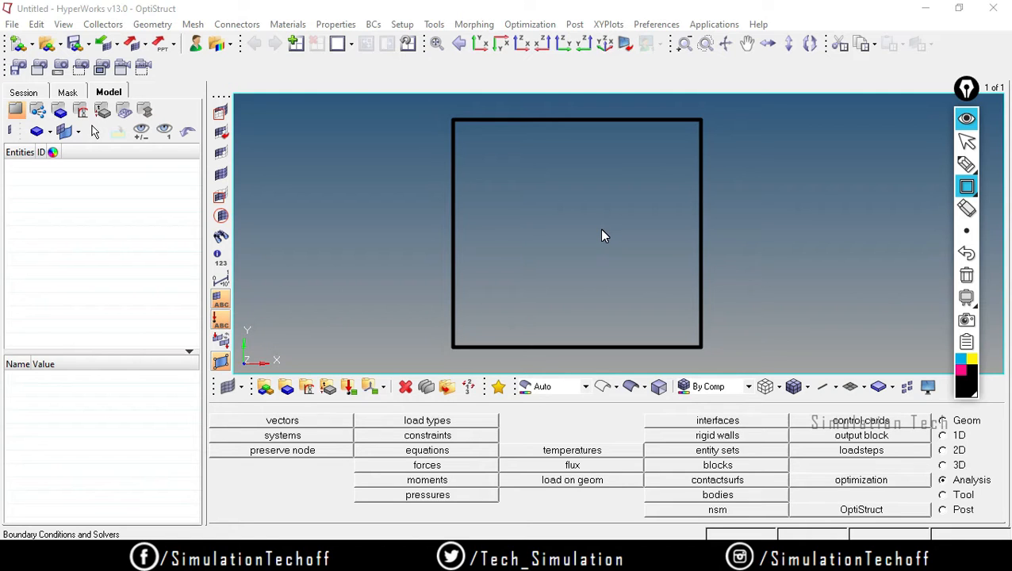
click(966, 186)
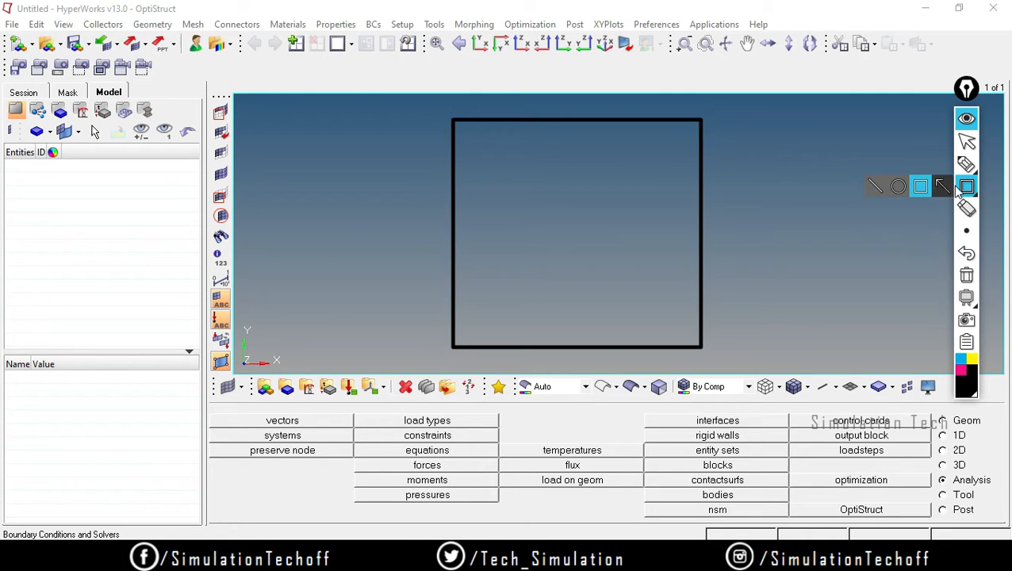
click(903, 190)
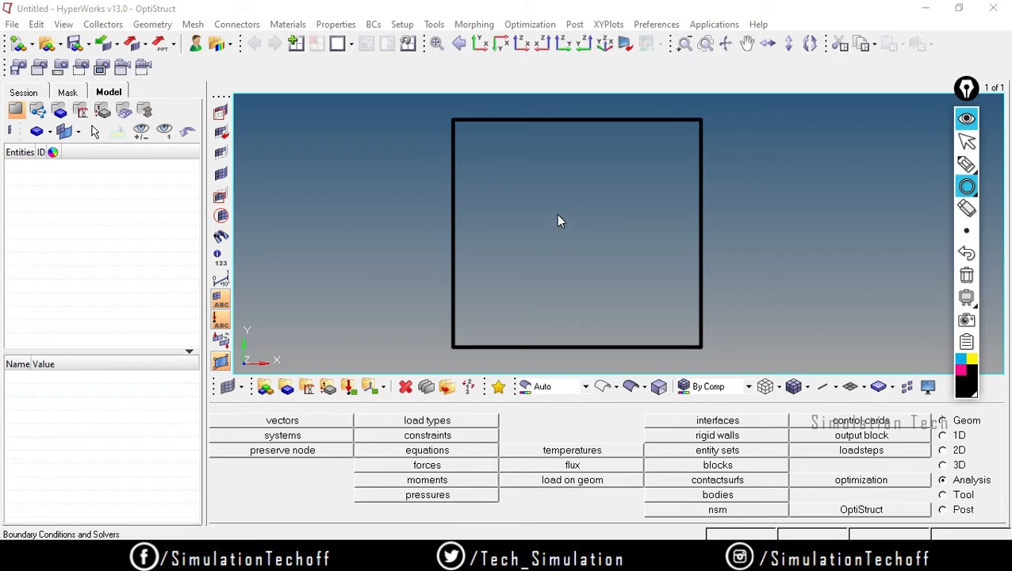
drag(557, 215, 615, 267)
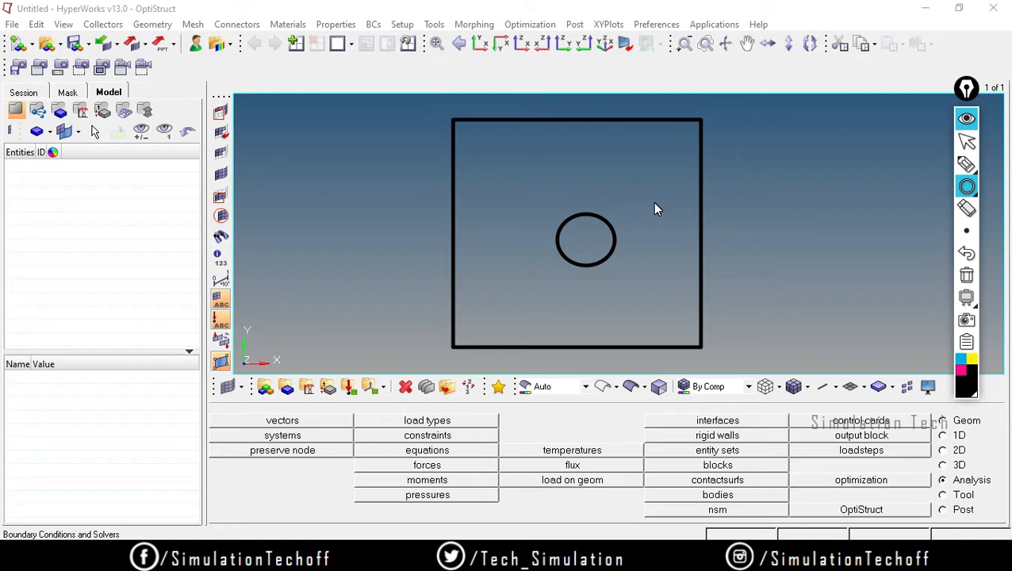
- Annotate the plate's left side with "1000" and the hole with an arrow and "50 mm" using the freehand pen
click(966, 164)
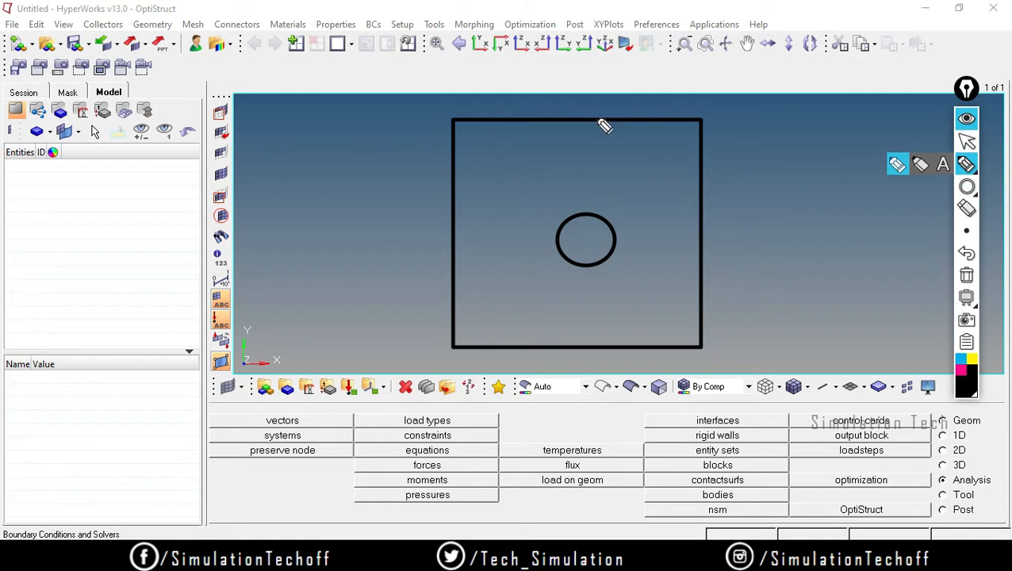
mouse_move(358, 231)
mouse_down()
mouse_move(366, 242)
mouse_move(383, 230)
mouse_move(397, 248)
mouse_move(401, 230)
mouse_up()
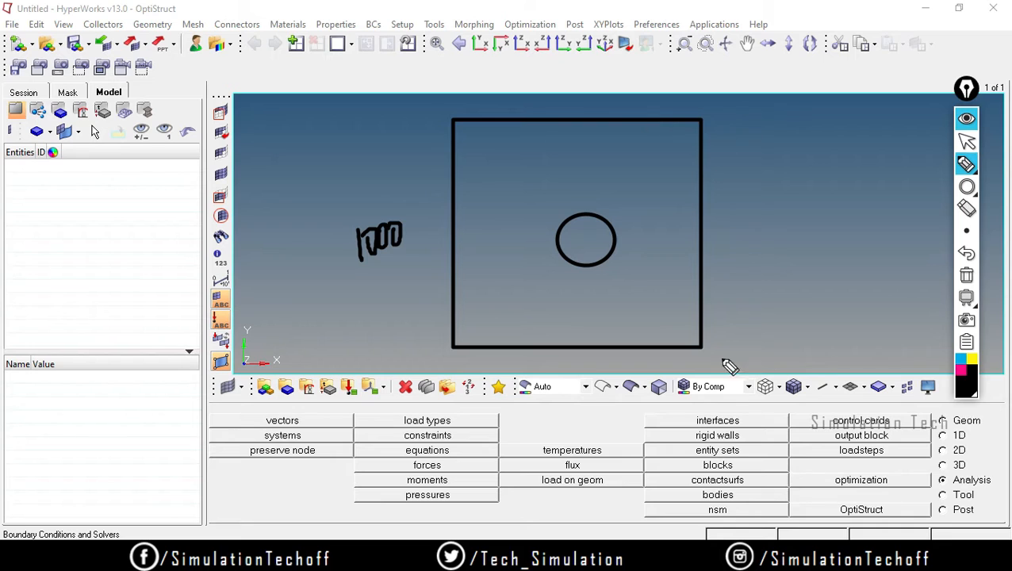
mouse_move(592, 282)
mouse_down()
mouse_move(625, 311)
mouse_move(604, 312)
mouse_move(640, 302)
mouse_move(649, 319)
mouse_move(697, 318)
mouse_up()
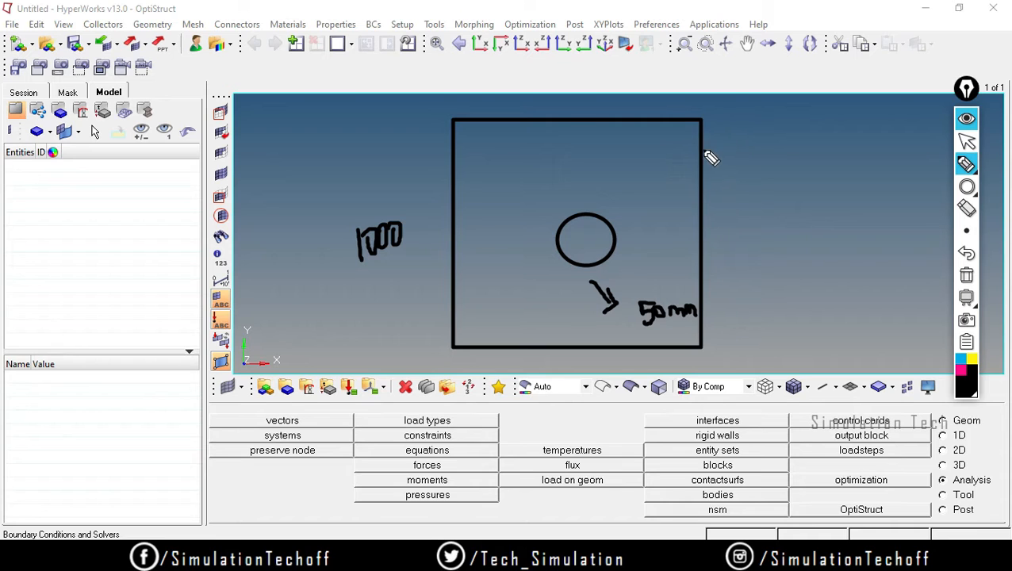
- Draw five outward force arrows along the plate's right edge and label them "10,000"
mouse_move(701, 150)
mouse_down()
mouse_move(728, 150)
mouse_move(734, 234)
mouse_up()
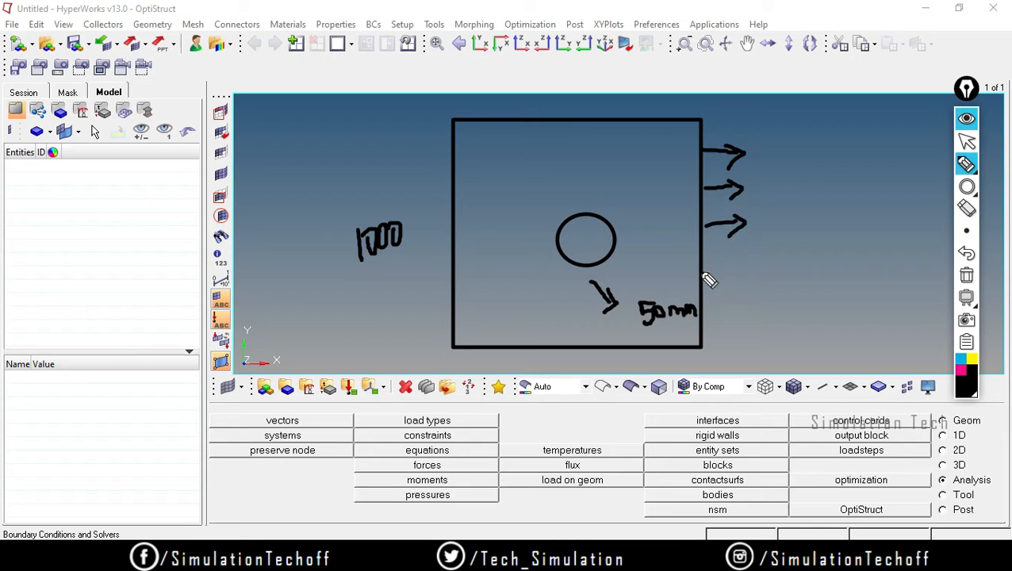
mouse_move(703, 274)
mouse_down()
mouse_move(737, 272)
mouse_move(727, 283)
mouse_up()
drag(704, 321, 746, 318)
drag(731, 309, 734, 332)
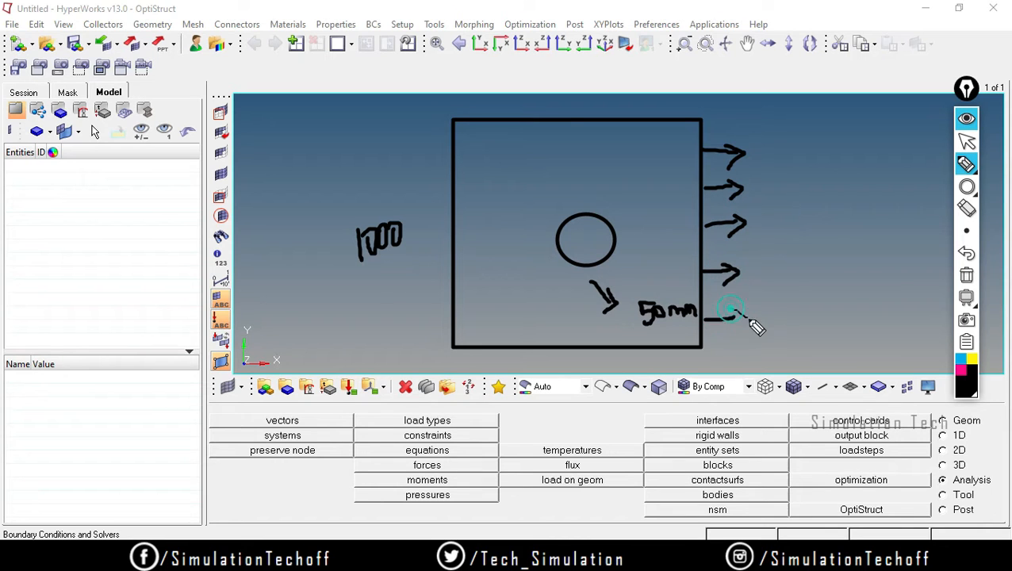
mouse_move(792, 210)
mouse_down()
mouse_move(797, 246)
mouse_move(808, 216)
mouse_move(832, 246)
mouse_up()
drag(844, 210, 844, 211)
mouse_move(861, 210)
mouse_down()
mouse_move(859, 230)
mouse_move(860, 211)
mouse_move(874, 208)
mouse_up()
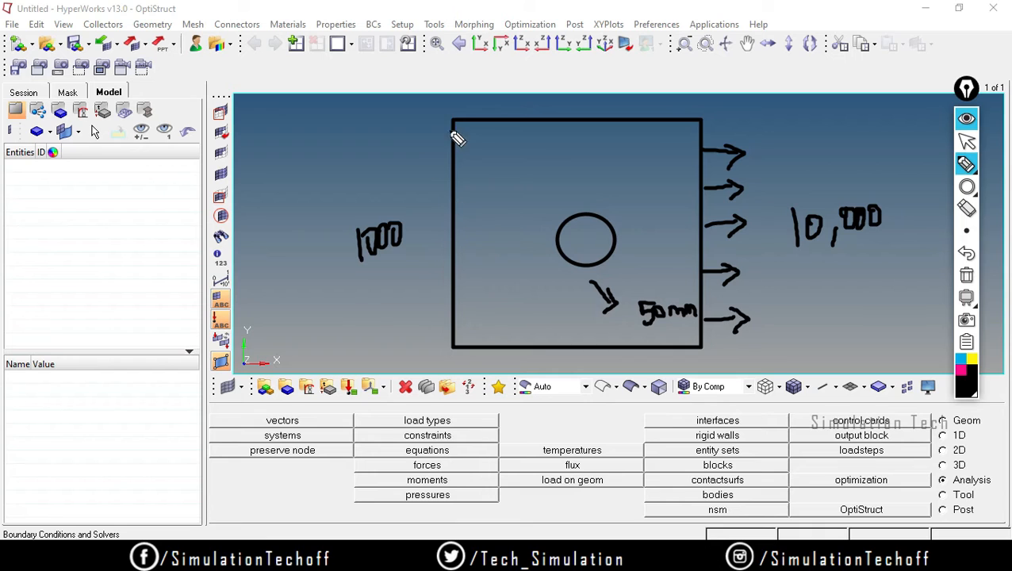
- Hatch the plate's left edge as a fixed support and encircle the hole in blue
mouse_move(453, 126)
mouse_down()
mouse_move(422, 262)
mouse_move(439, 271)
mouse_move(436, 354)
mouse_up()
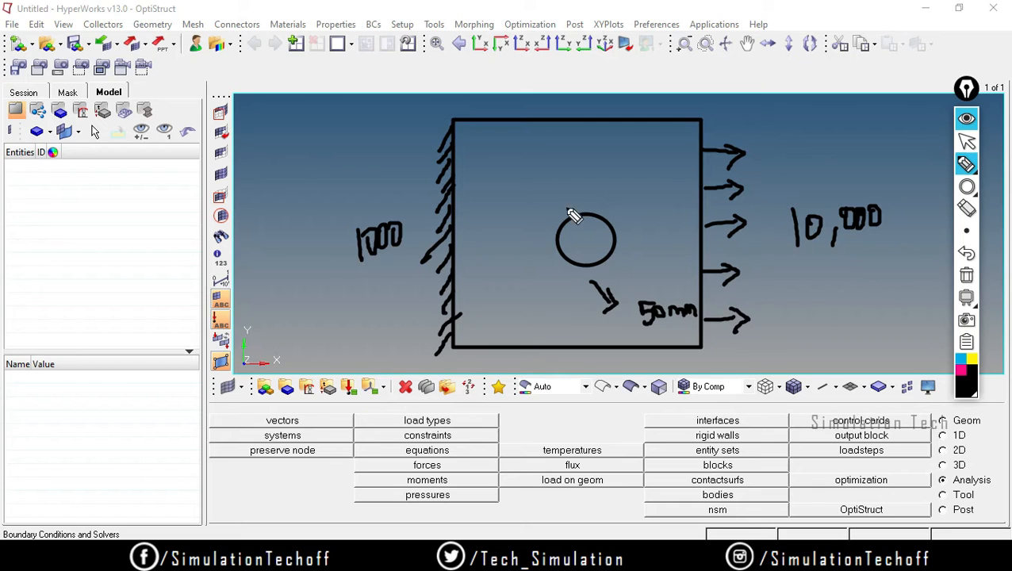
click(964, 364)
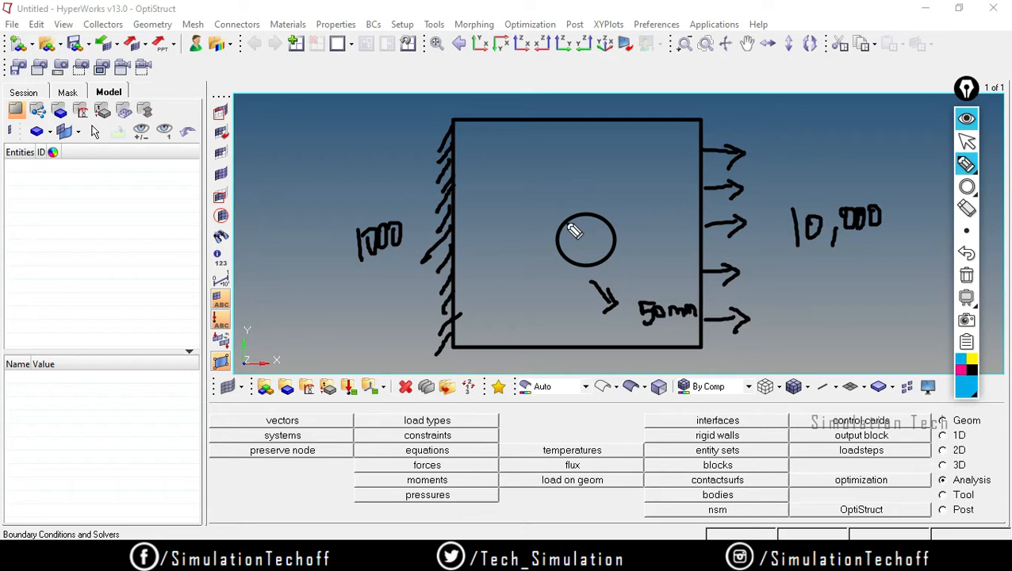
mouse_move(554, 208)
mouse_down()
mouse_move(571, 288)
mouse_move(627, 266)
mouse_move(588, 199)
mouse_move(547, 210)
mouse_up()
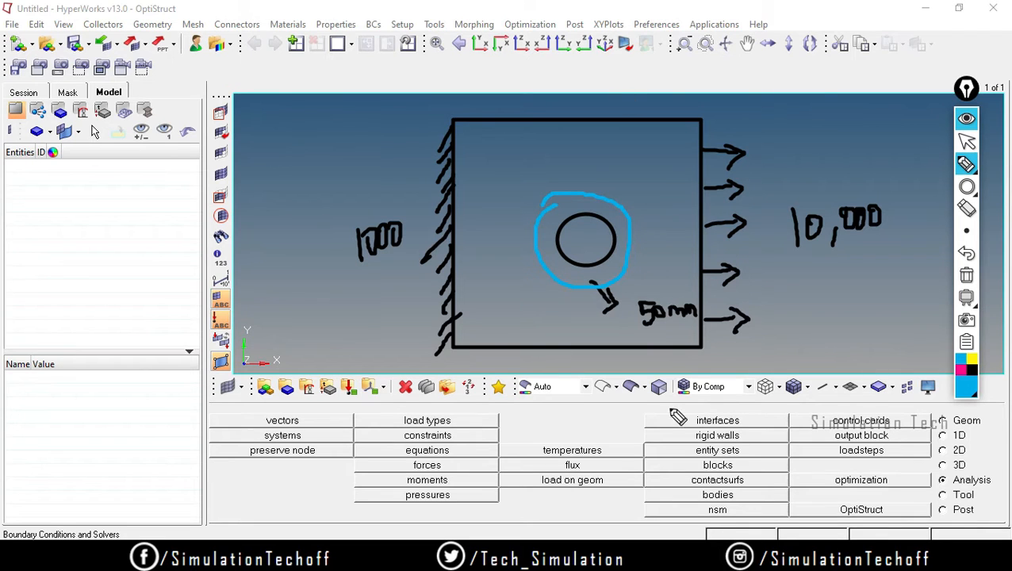
- Clear the plate sketch and handwrite "MHPCLL" followed by a rightward arrow in blue
click(966, 275)
click(966, 230)
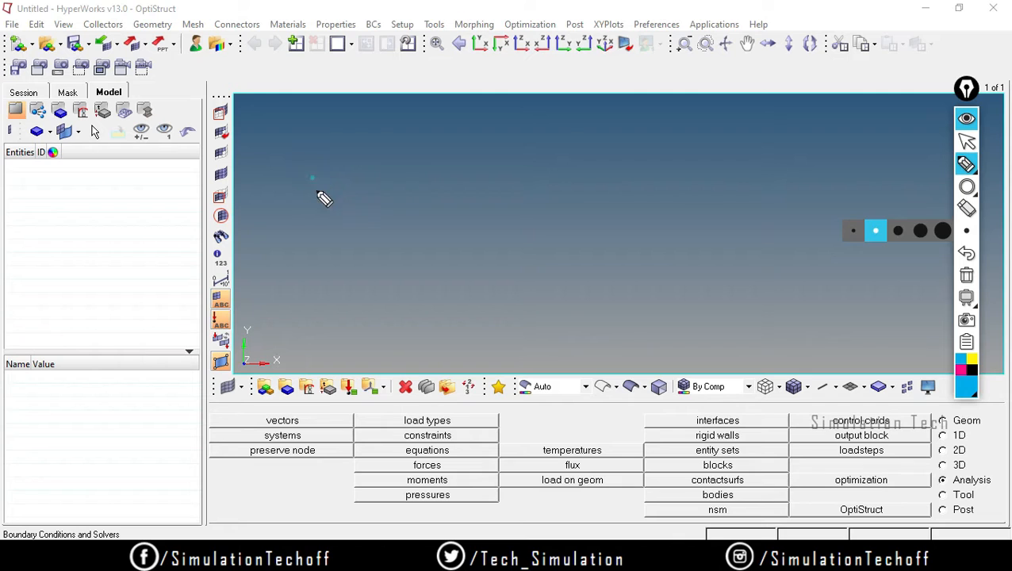
mouse_move(324, 199)
mouse_down()
mouse_move(341, 160)
mouse_move(393, 192)
mouse_move(392, 206)
mouse_move(398, 182)
mouse_move(452, 149)
mouse_move(434, 172)
mouse_up()
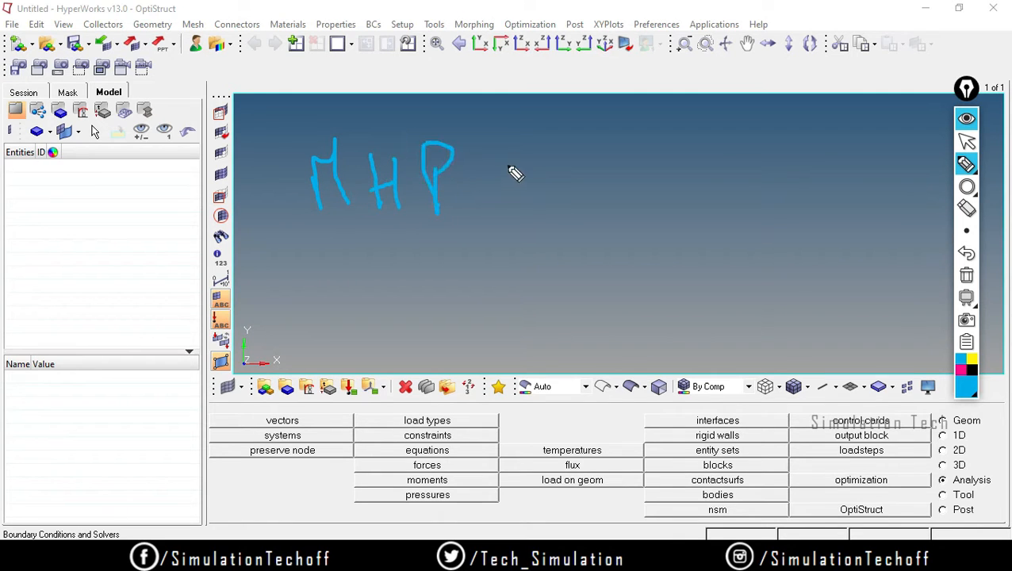
drag(514, 149, 512, 196)
drag(536, 144, 571, 189)
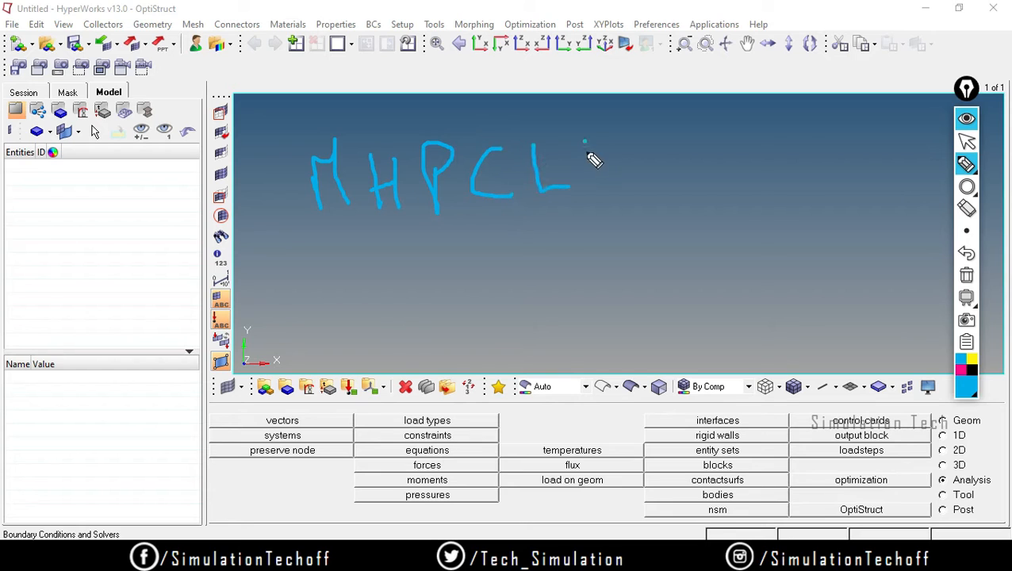
drag(587, 147, 632, 190)
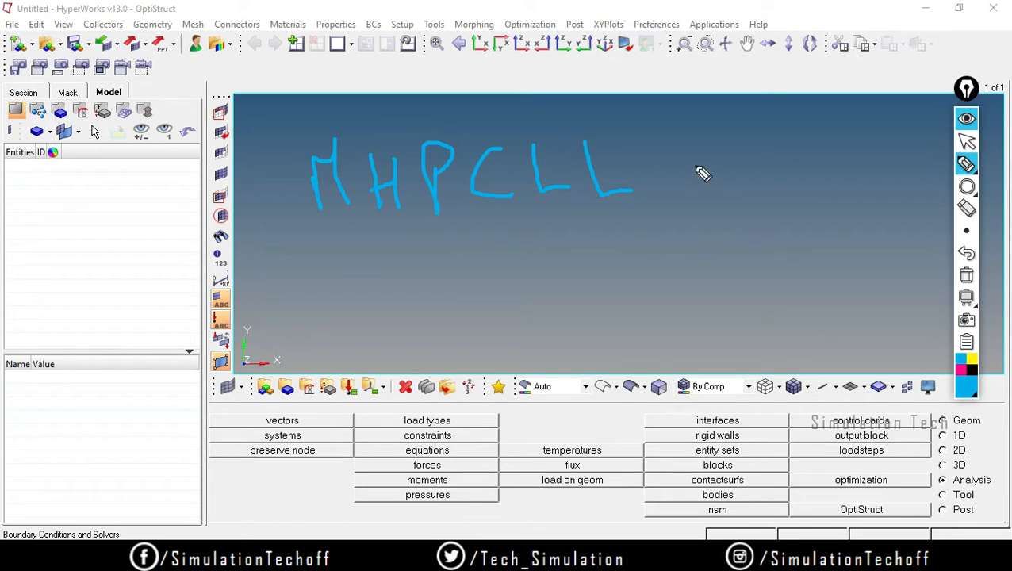
mouse_move(680, 157)
mouse_down()
mouse_move(743, 145)
mouse_move(727, 171)
mouse_up()
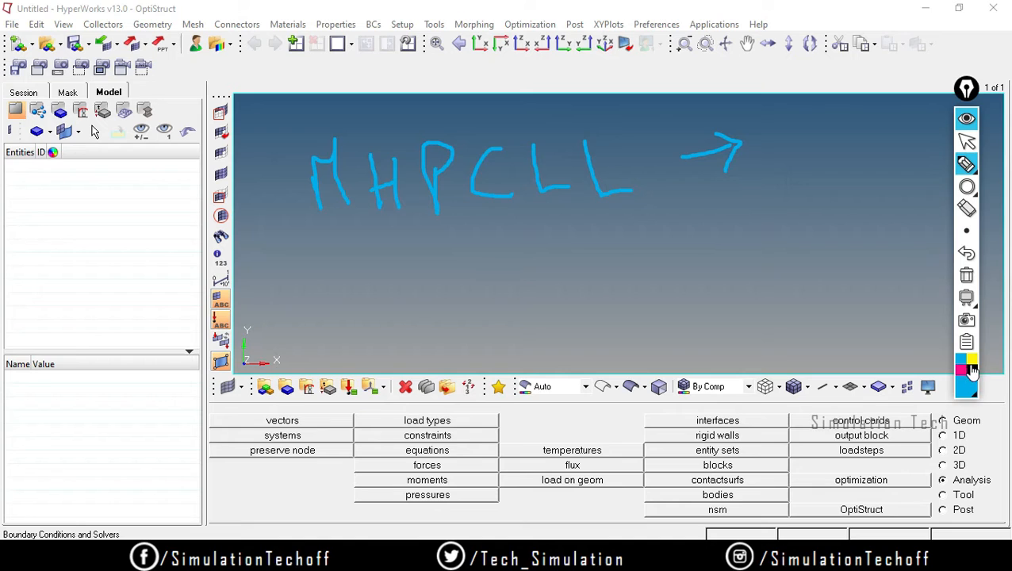
- Write "1D" after the arrow and "T = 10mm" below it in black
click(972, 370)
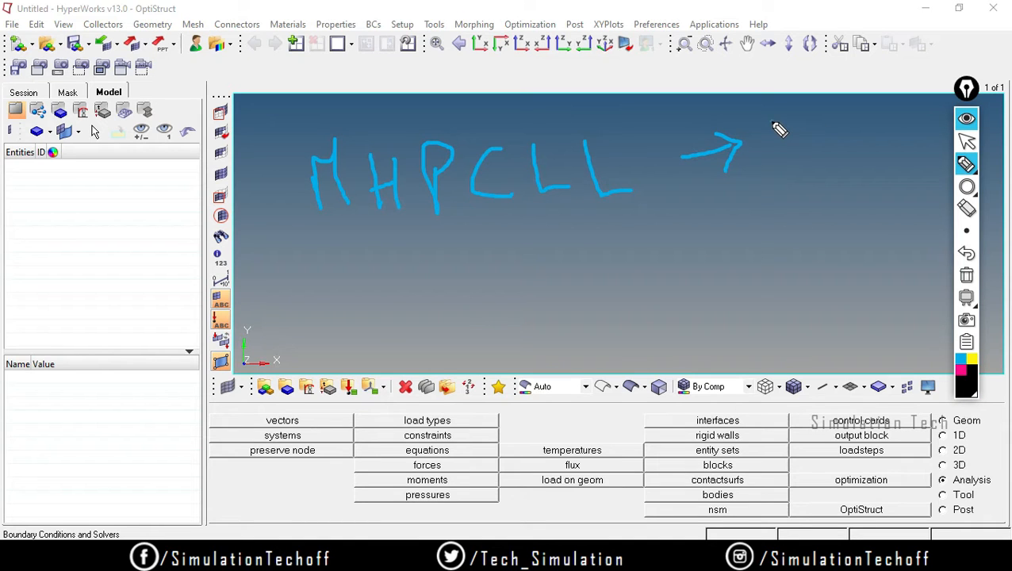
mouse_move(774, 123)
mouse_down()
mouse_move(776, 155)
mouse_move(808, 131)
mouse_move(799, 154)
mouse_up()
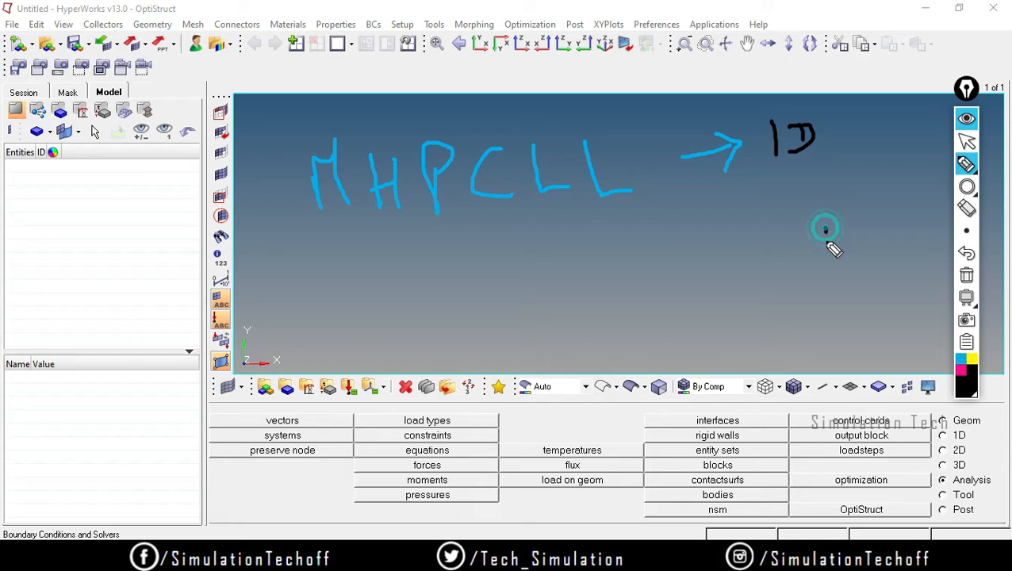
drag(806, 224, 839, 216)
mouse_move(825, 222)
mouse_down()
mouse_move(827, 242)
mouse_move(865, 224)
mouse_move(926, 221)
mouse_move(948, 206)
mouse_up()
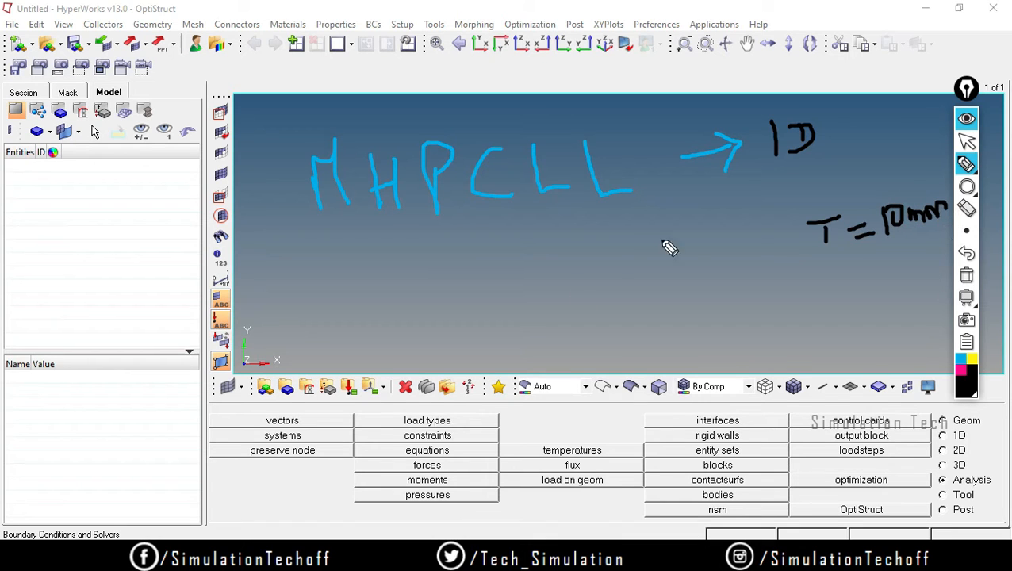
- Cross out the H and underline the P in the handwritten "MHPCLL"
drag(353, 161, 403, 214)
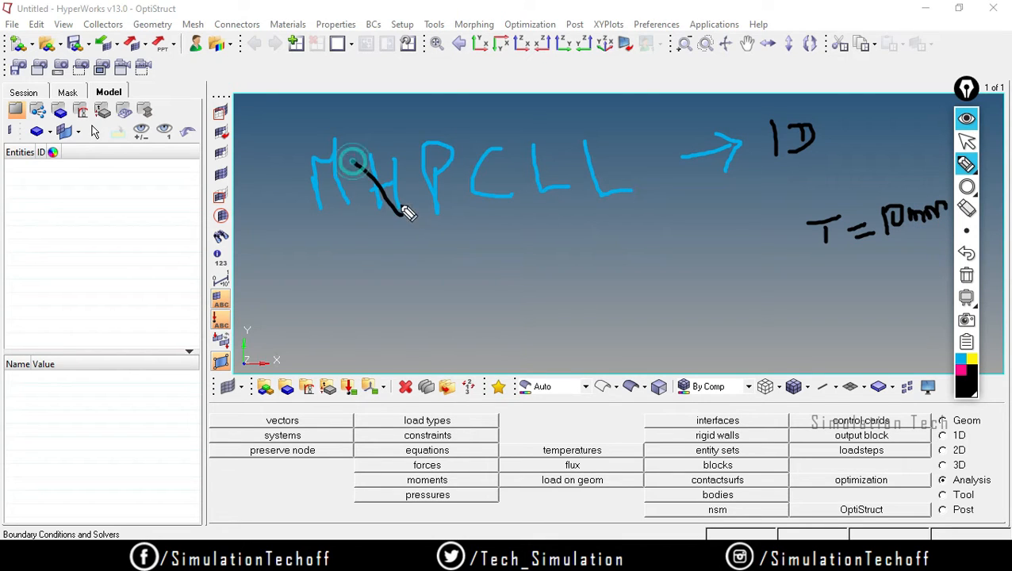
mouse_move(395, 161)
mouse_down()
mouse_move(371, 216)
mouse_move(452, 223)
mouse_up()
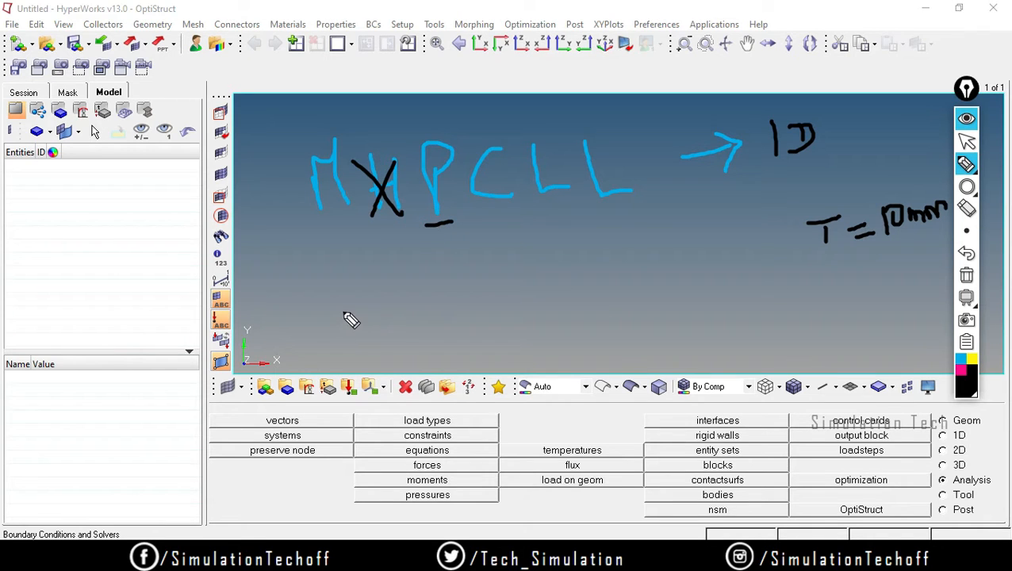
- Write "MPCLL → 2D" beneath the first line and put a check mark in front of it
mouse_move(345, 345)
mouse_down()
mouse_move(343, 290)
mouse_move(365, 341)
mouse_move(385, 304)
mouse_move(389, 317)
mouse_up()
drag(435, 293, 433, 322)
mouse_move(464, 285)
mouse_down()
mouse_move(468, 327)
mouse_move(533, 322)
mouse_move(580, 295)
mouse_move(588, 316)
mouse_up()
drag(622, 279, 658, 309)
mouse_move(656, 272)
mouse_down()
mouse_move(659, 295)
mouse_move(696, 282)
mouse_move(658, 318)
mouse_up()
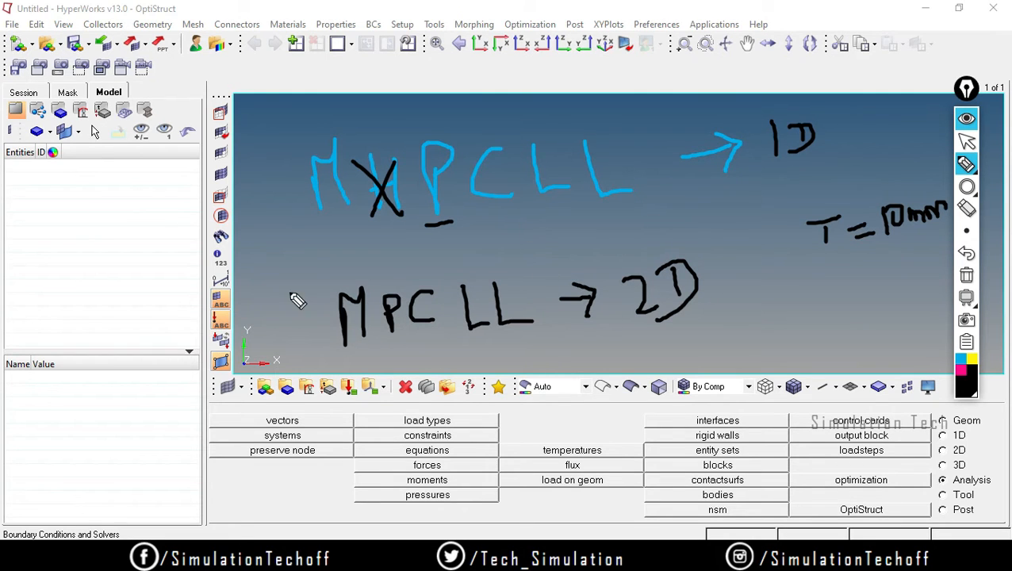
drag(272, 314, 318, 274)
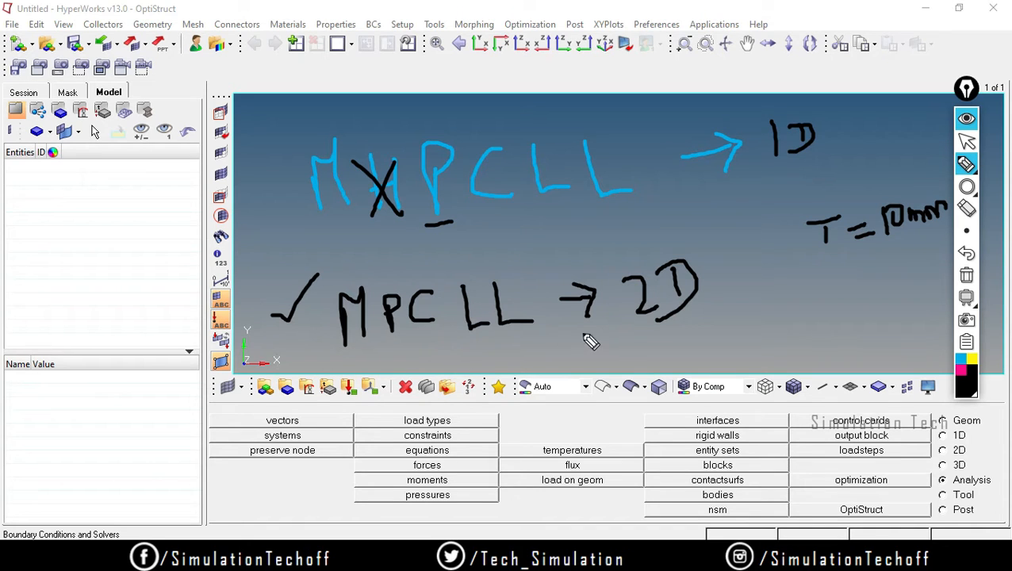
- Clear all the handwritten annotations and return Epic Pen to cursor mode
click(966, 274)
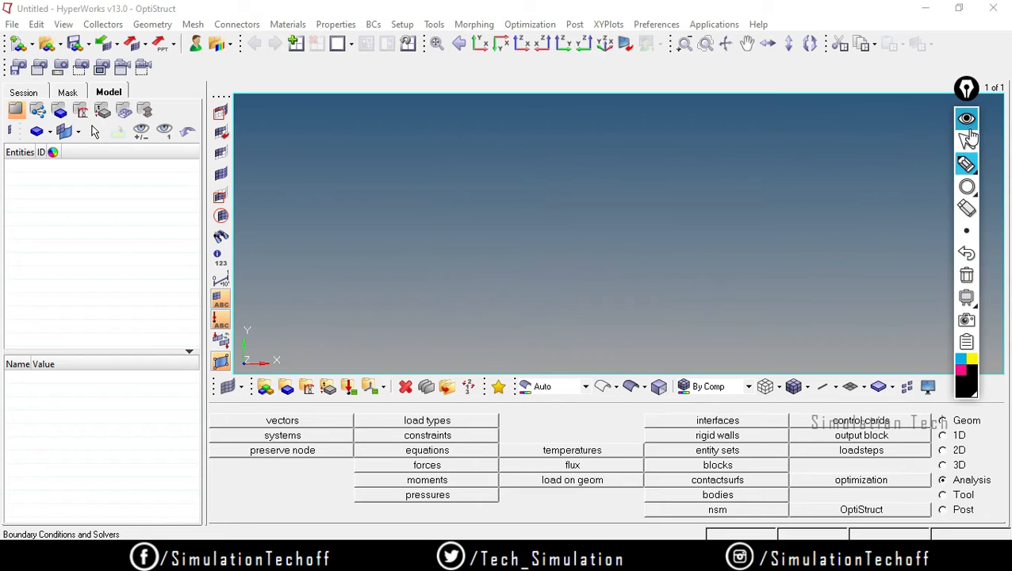
click(968, 140)
click(967, 127)
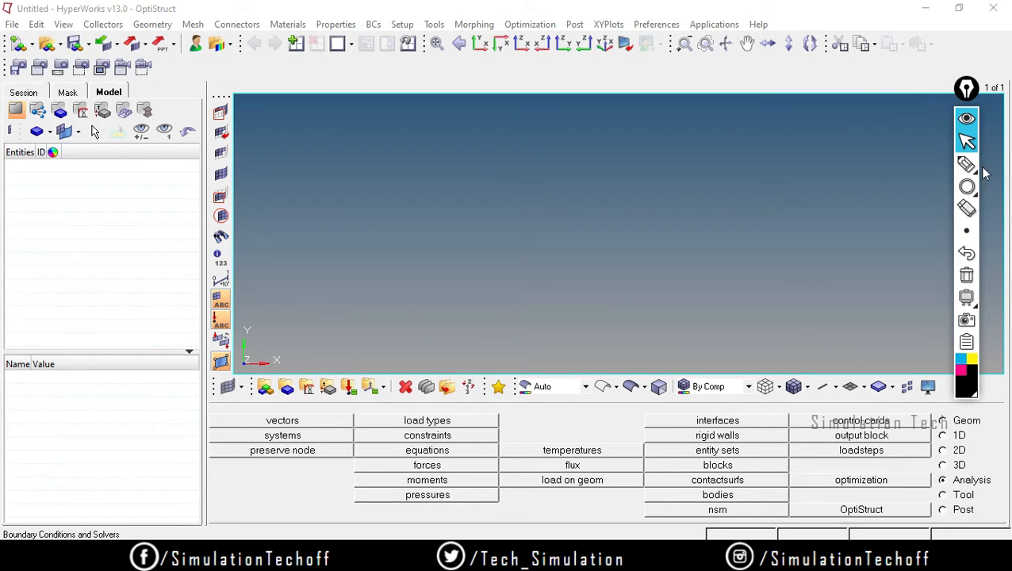
- Start creating a new material in HyperMesh and activate its name entry
click(307, 389)
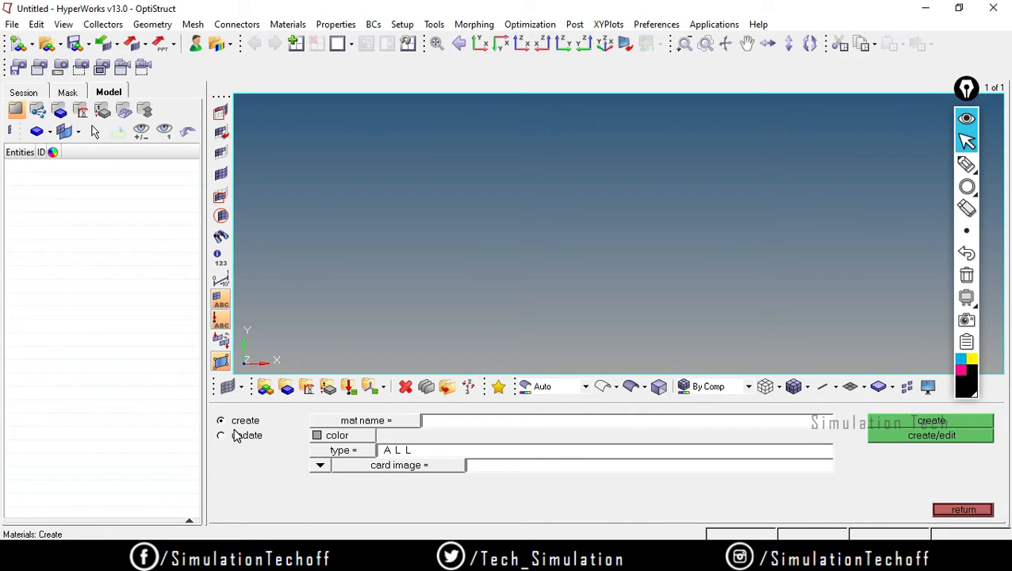
click(470, 422)
- Handwrite the Young's modulus note "E = 2.1 x e^5" above the material settings with the freehand pen
click(966, 187)
click(966, 164)
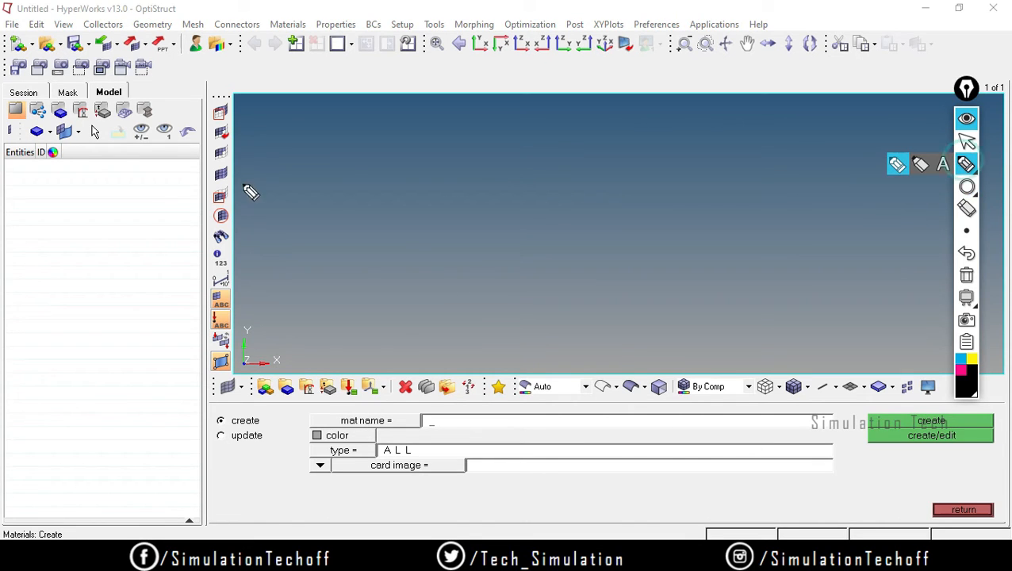
mouse_move(327, 205)
mouse_down()
mouse_move(340, 166)
mouse_move(347, 203)
mouse_move(400, 173)
mouse_move(403, 182)
mouse_up()
click(387, 186)
mouse_move(458, 165)
mouse_down()
mouse_move(502, 179)
mouse_move(567, 157)
mouse_up()
click(503, 172)
mouse_move(562, 145)
mouse_down()
mouse_move(560, 162)
mouse_move(580, 138)
mouse_move(584, 151)
mouse_move(590, 126)
mouse_up()
drag(584, 151, 596, 148)
mouse_move(597, 111)
mouse_down()
mouse_move(609, 105)
mouse_move(601, 127)
mouse_move(618, 96)
mouse_up()
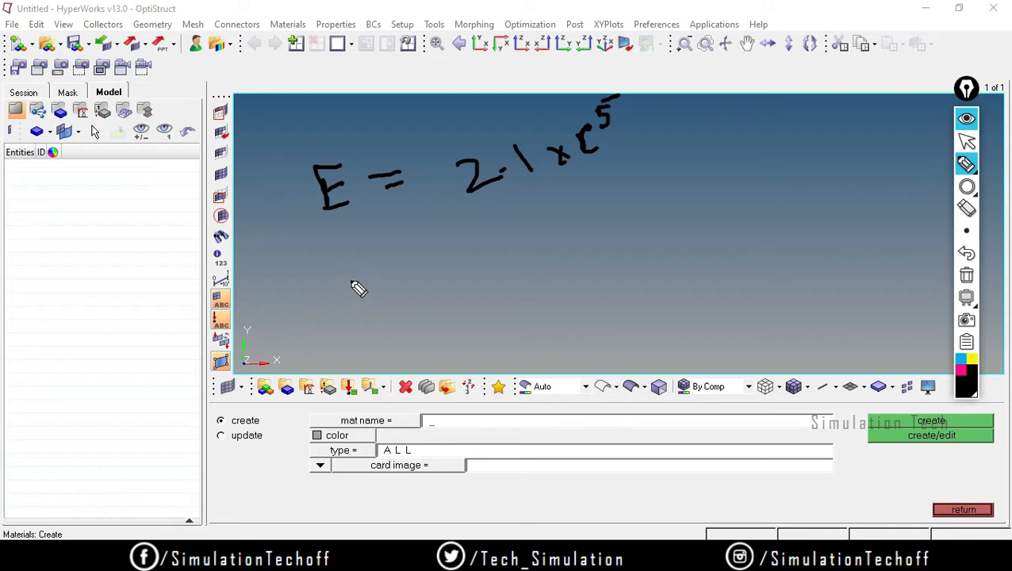
- Handwrite "Nu =" and "RHO =" beneath the Young's modulus note and put a check mark in front of the E line
mouse_move(352, 282)
mouse_down()
mouse_move(371, 294)
mouse_move(392, 279)
mouse_up()
drag(456, 254, 464, 251)
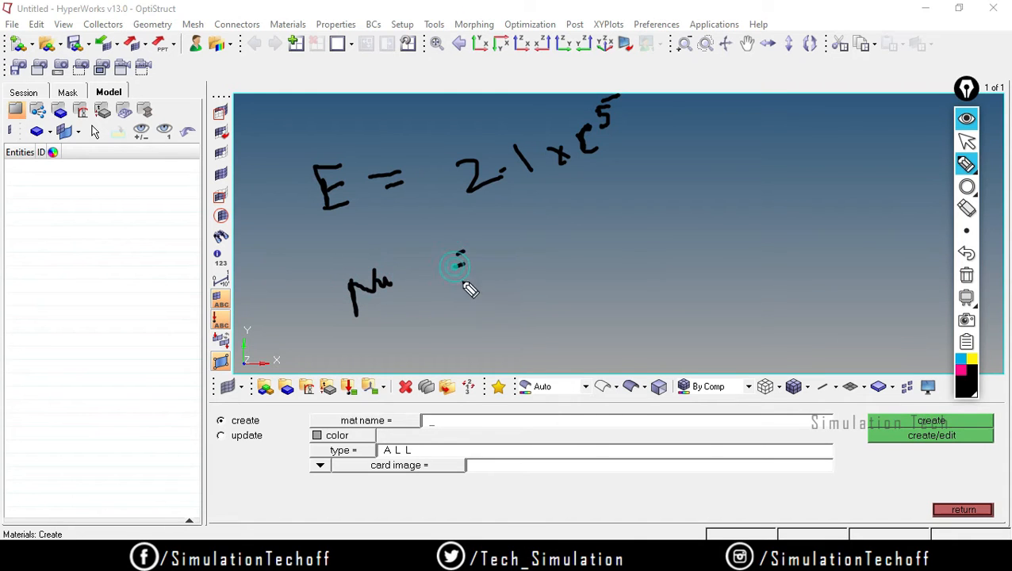
mouse_move(403, 343)
mouse_down()
mouse_move(411, 378)
mouse_move(442, 334)
mouse_up()
drag(448, 321, 523, 314)
drag(502, 324, 526, 321)
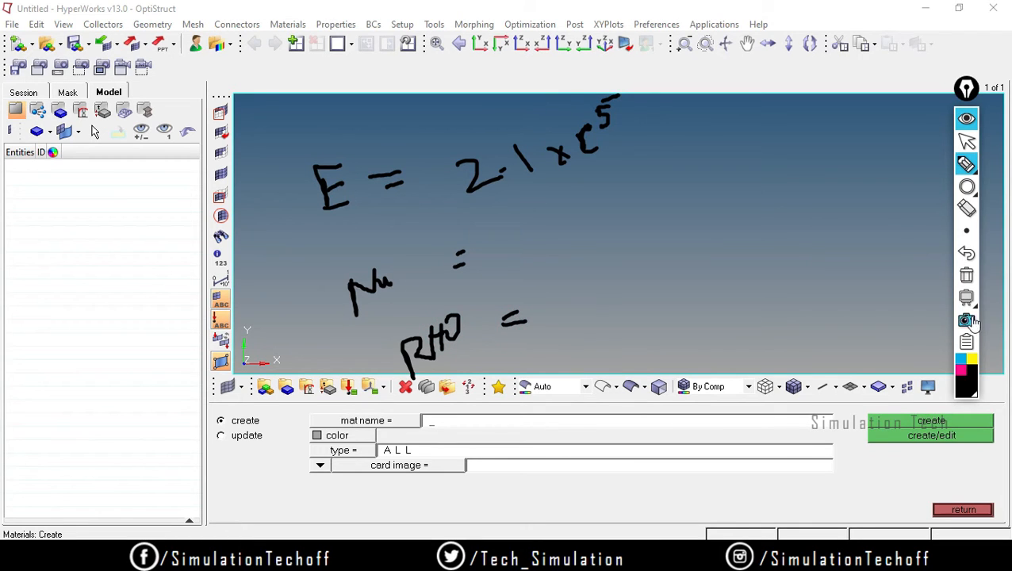
drag(244, 161, 295, 140)
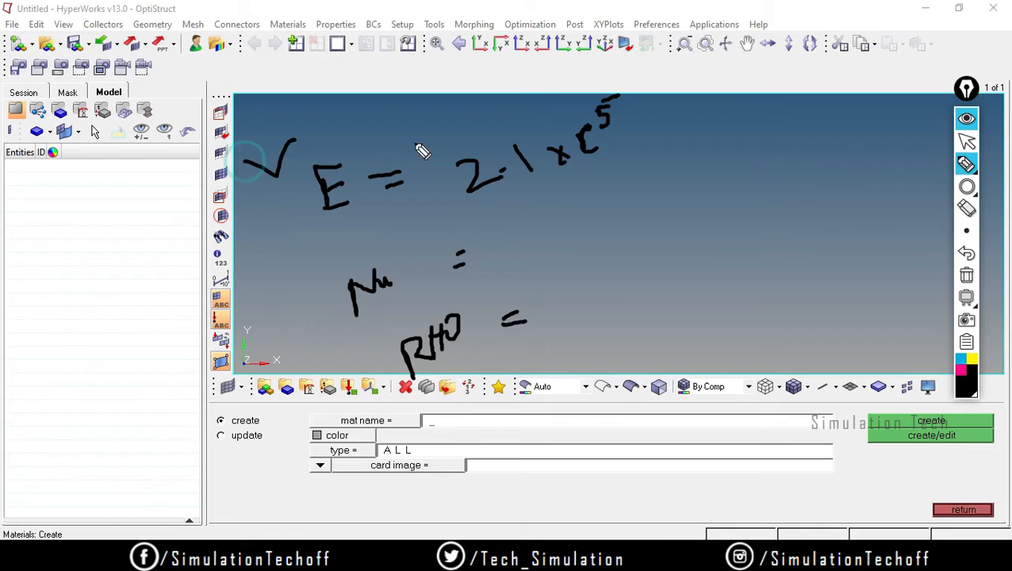
- Clear the handwritten material notes and return the annotation tool to cursor mode
click(966, 274)
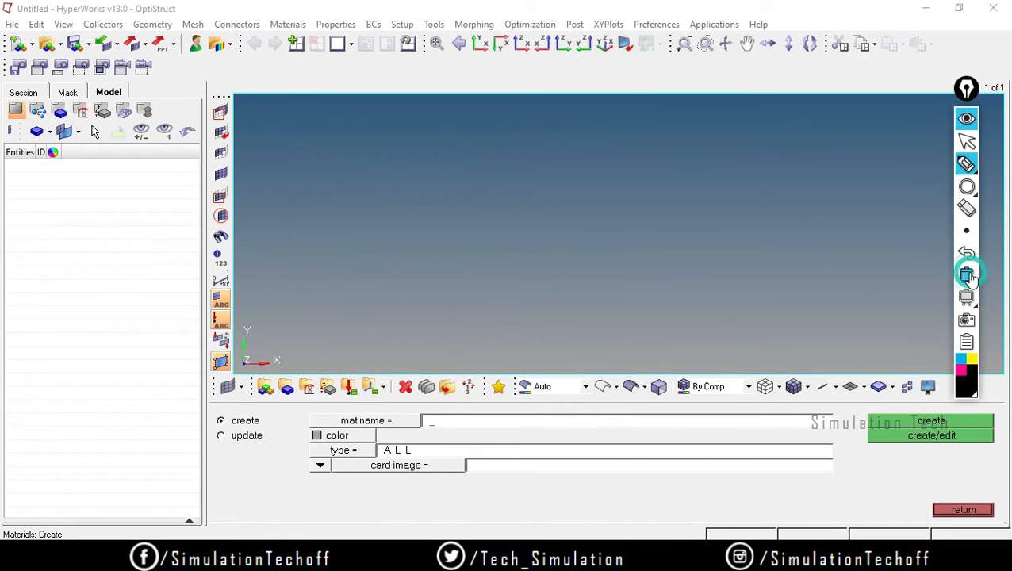
click(965, 147)
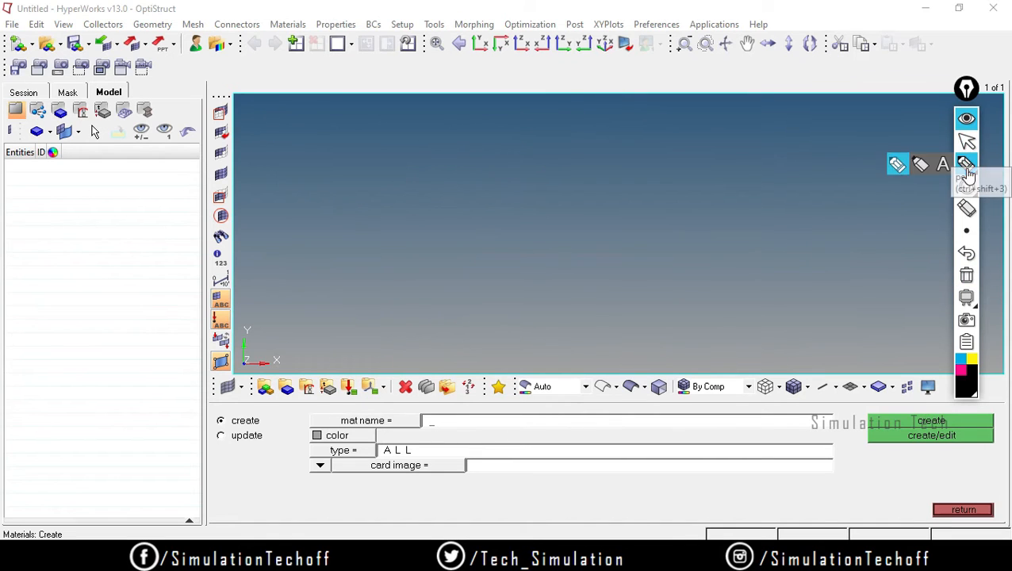
- Name the new material Structural Steel, color it black, and set its type to ISOTROPIC with the MAT1 card image
click(470, 427)
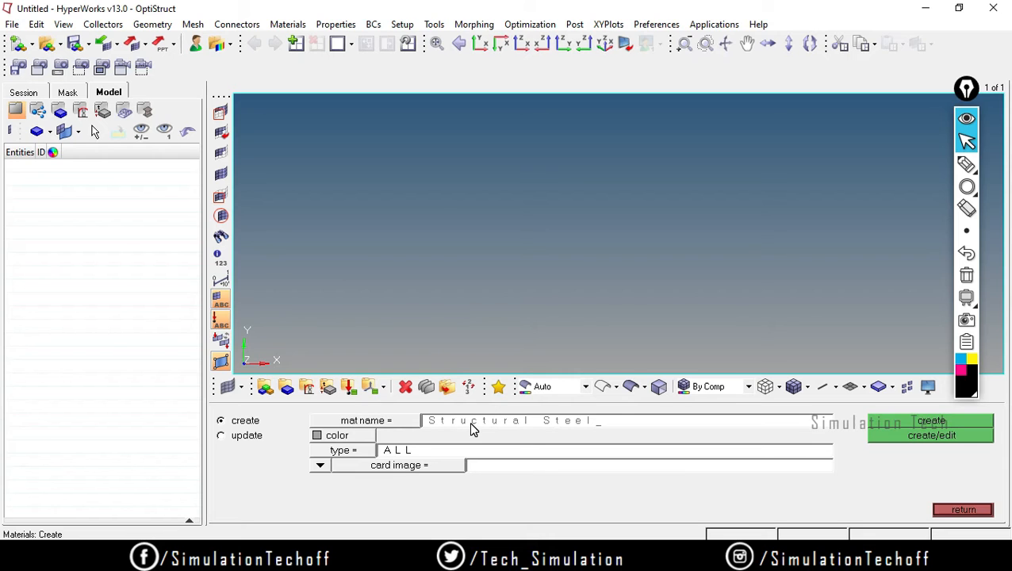
click(337, 435)
click(357, 451)
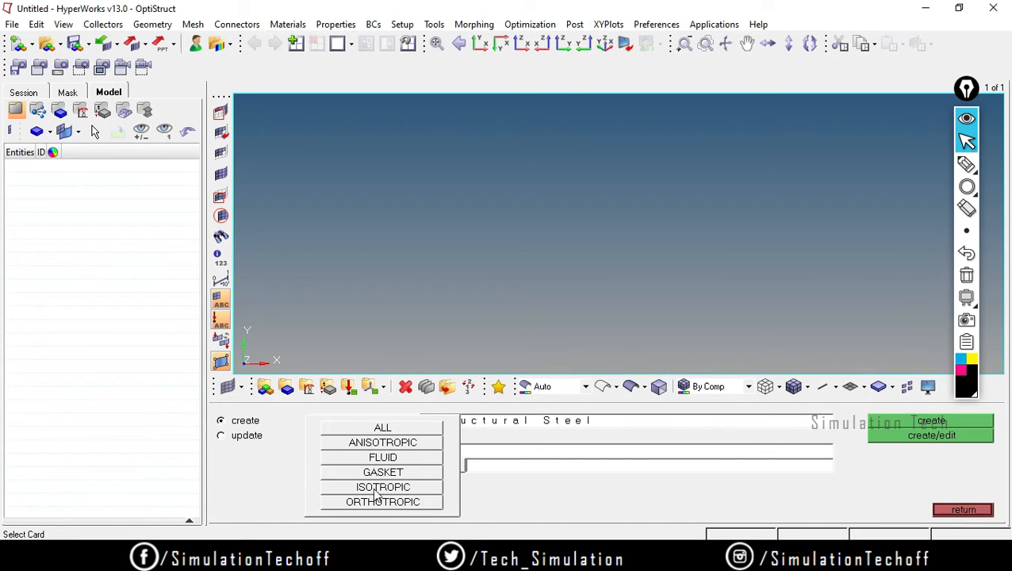
click(416, 489)
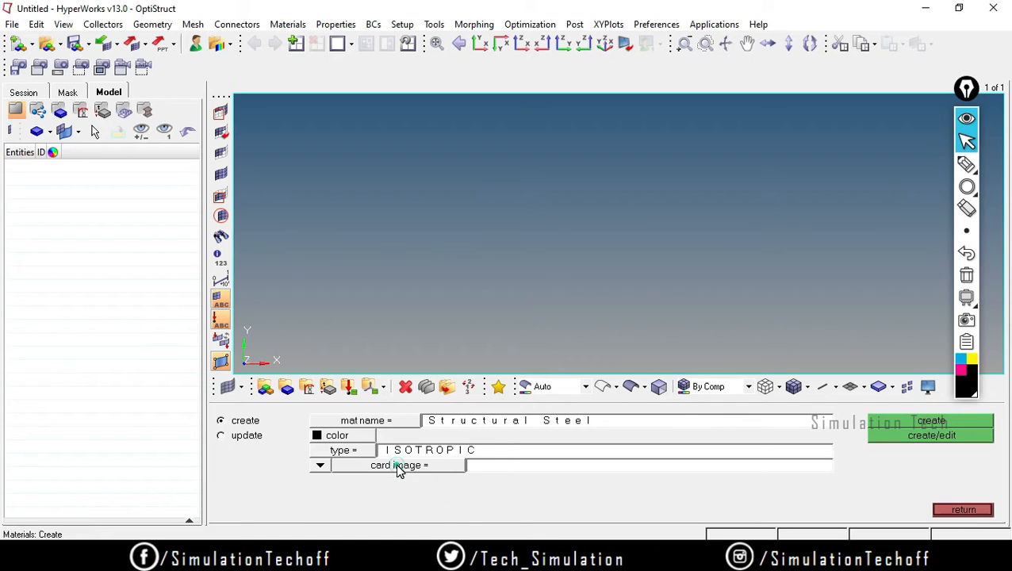
click(397, 466)
click(477, 467)
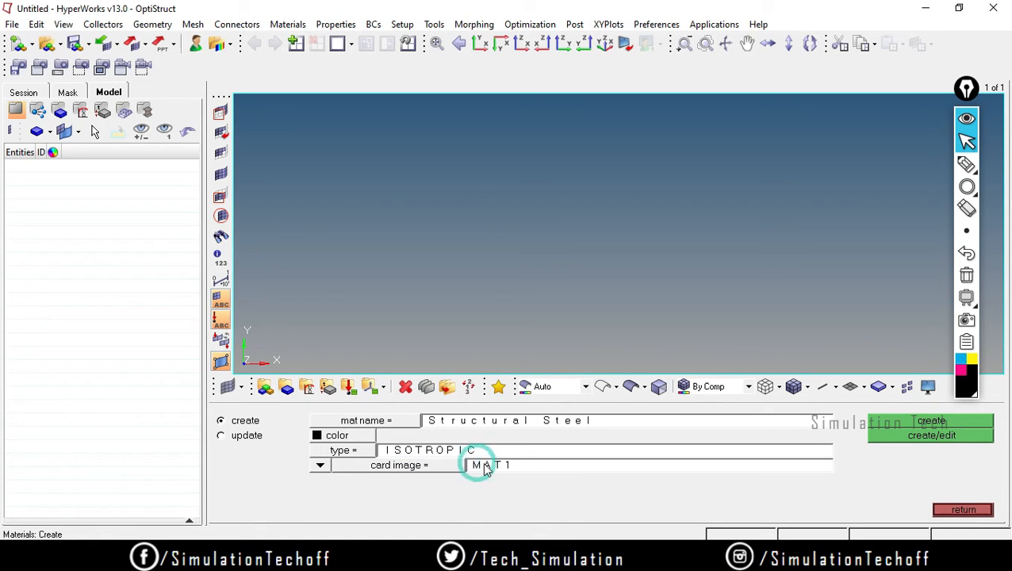
- Create the material with card editing and set E to 2.1e+05, NU to 0.300 and RHO to 7.9e-09
click(932, 439)
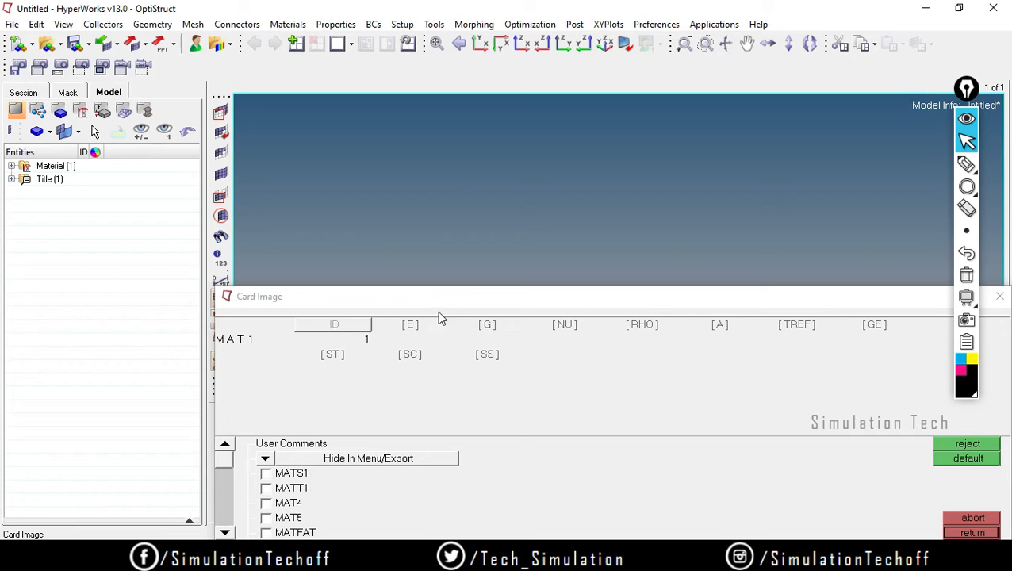
click(408, 323)
text(2.1e+05)
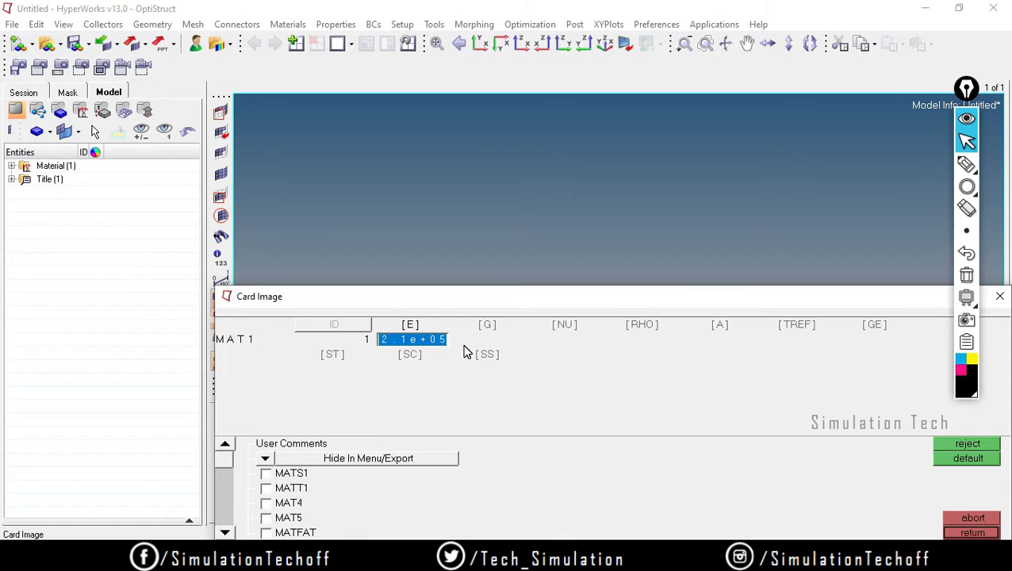
click(567, 327)
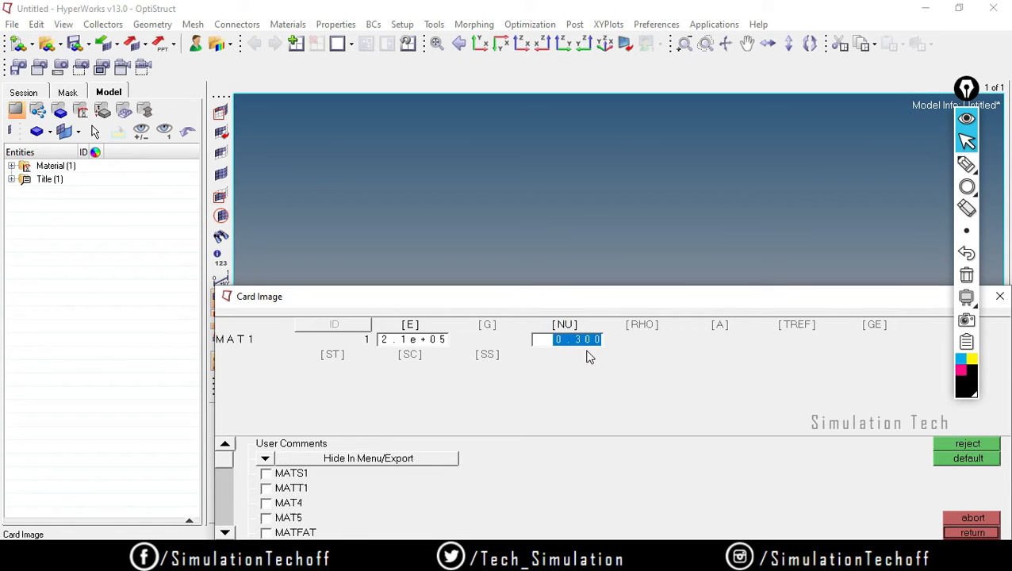
click(643, 322)
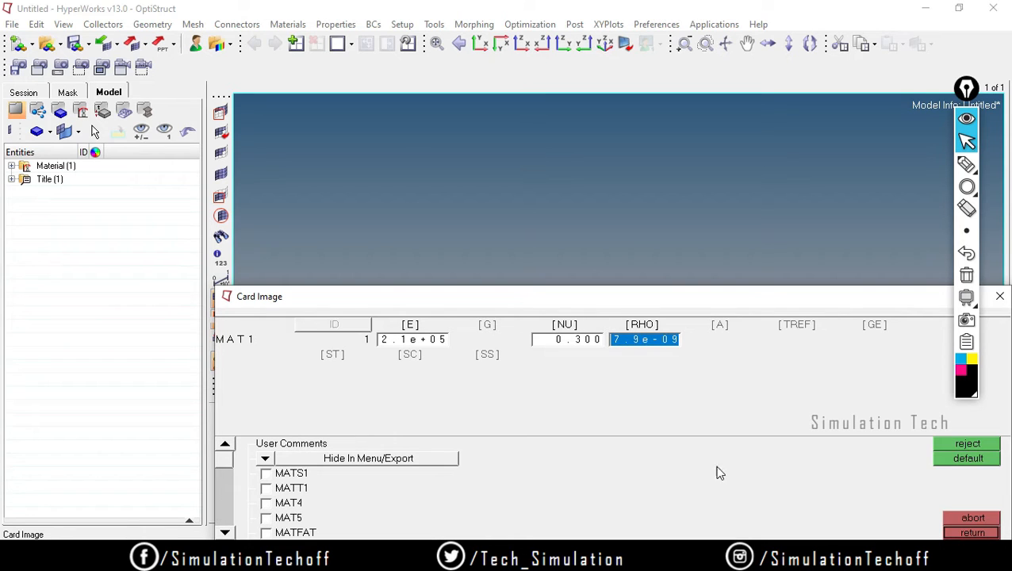
click(652, 461)
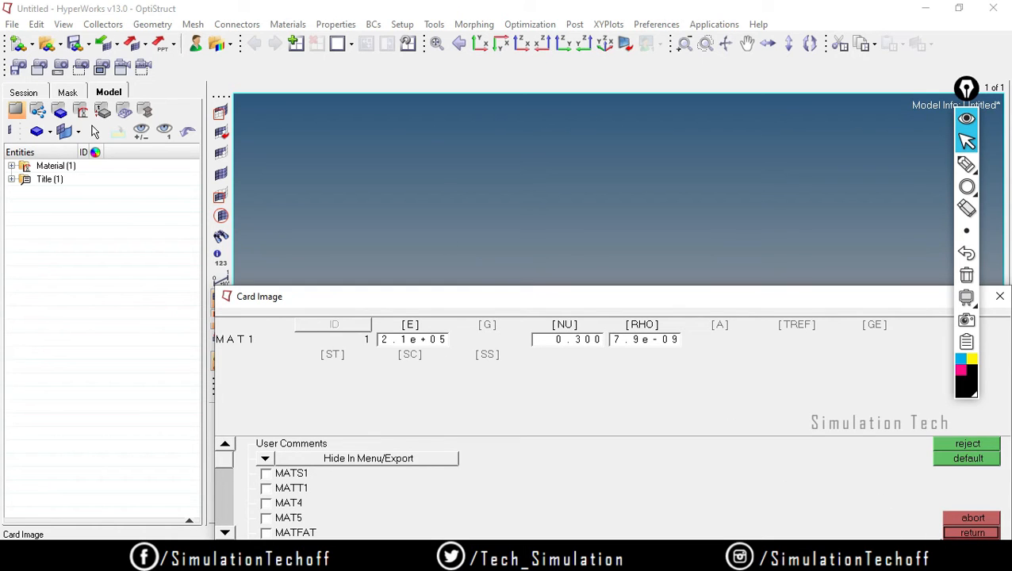
click(966, 119)
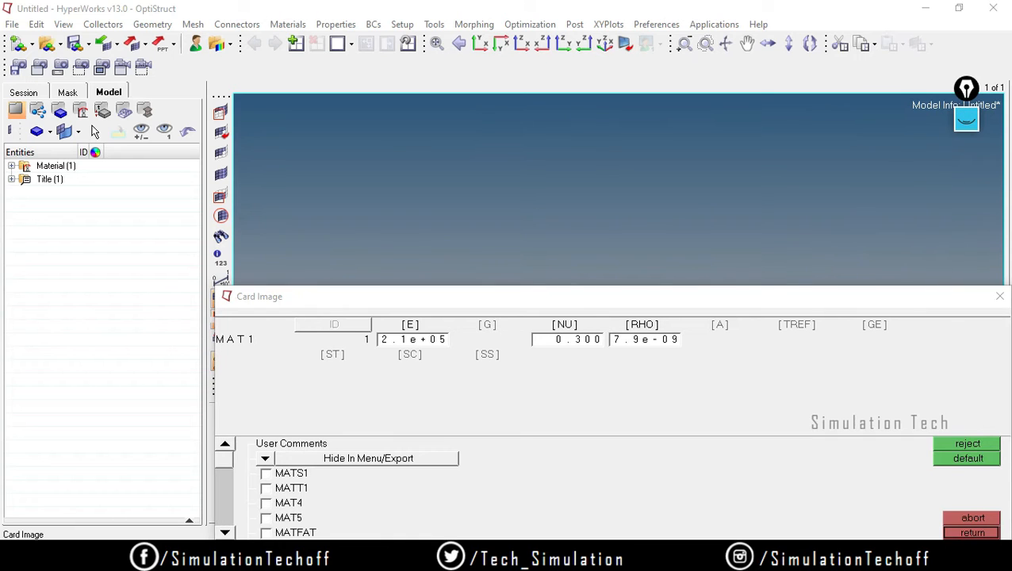
click(971, 532)
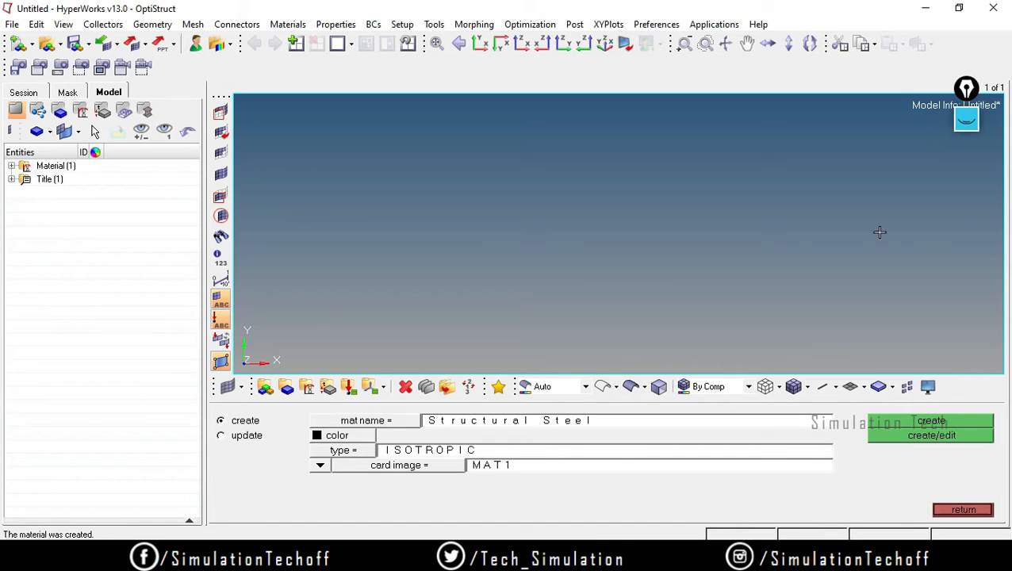
- Outline the status message and mark the Material and Title entries with the freehand pen, and hide the ink
click(966, 119)
click(966, 164)
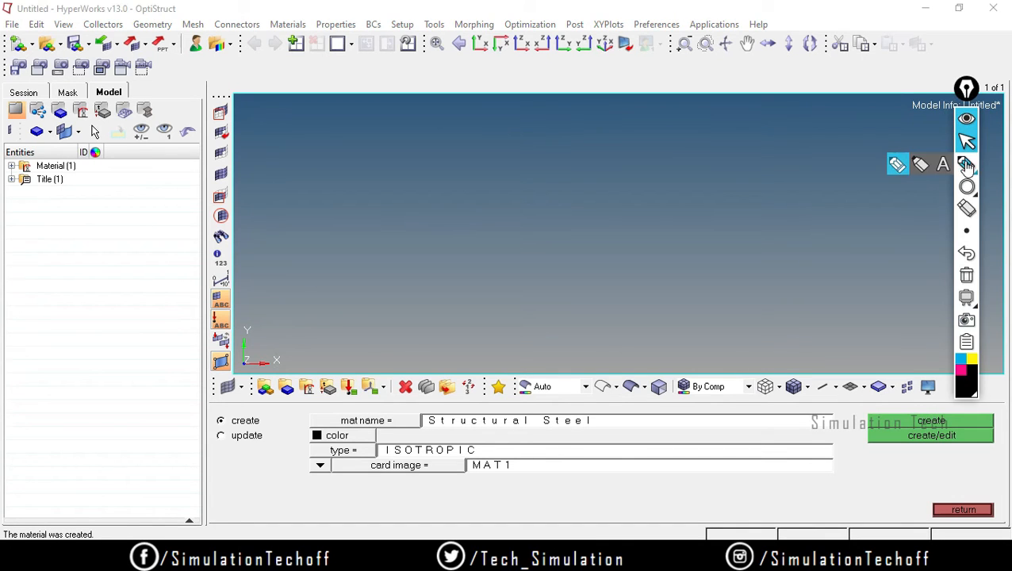
mouse_move(23, 520)
mouse_down()
mouse_move(4, 536)
mouse_move(7, 519)
mouse_up()
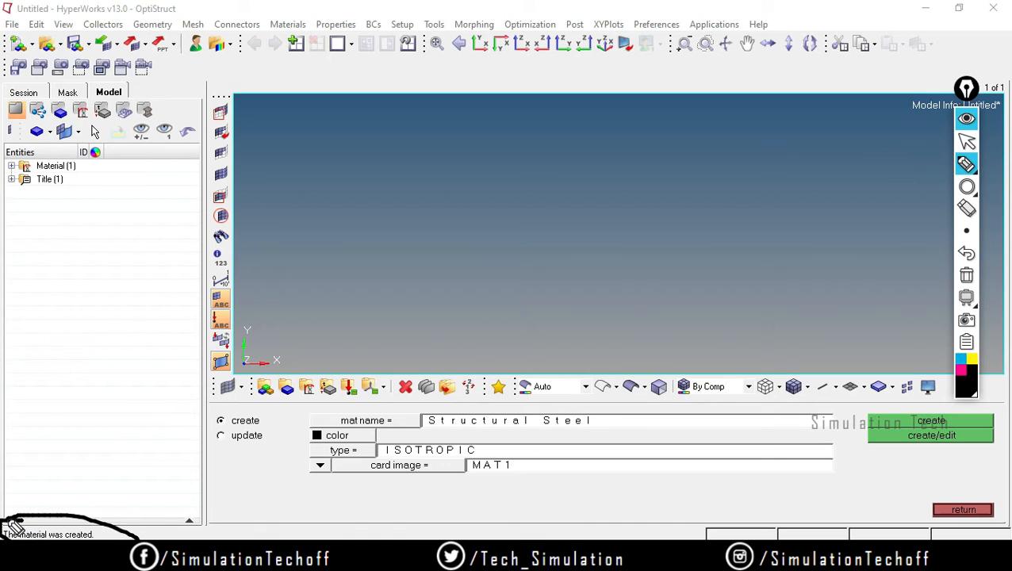
drag(72, 171, 100, 170)
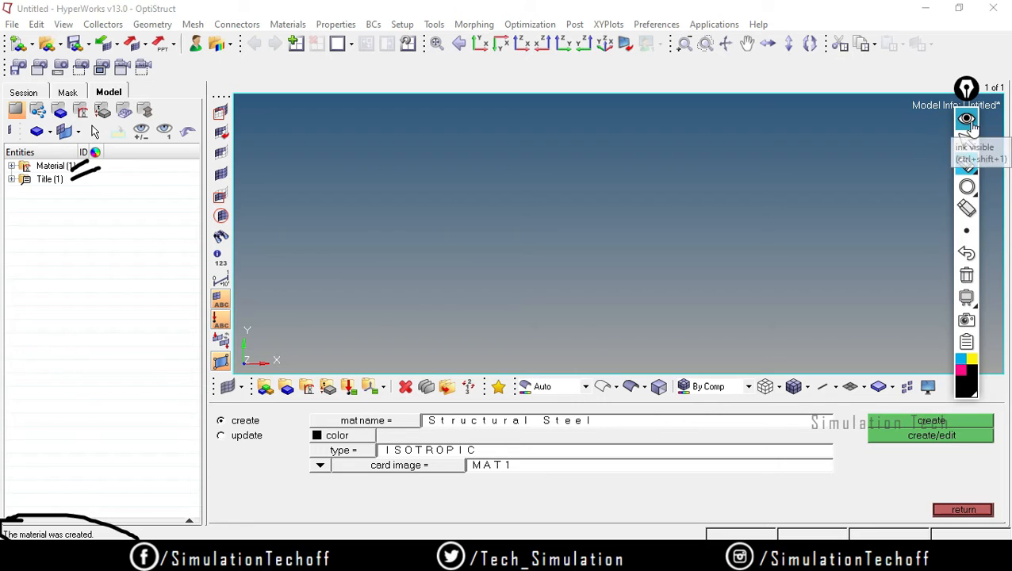
click(966, 121)
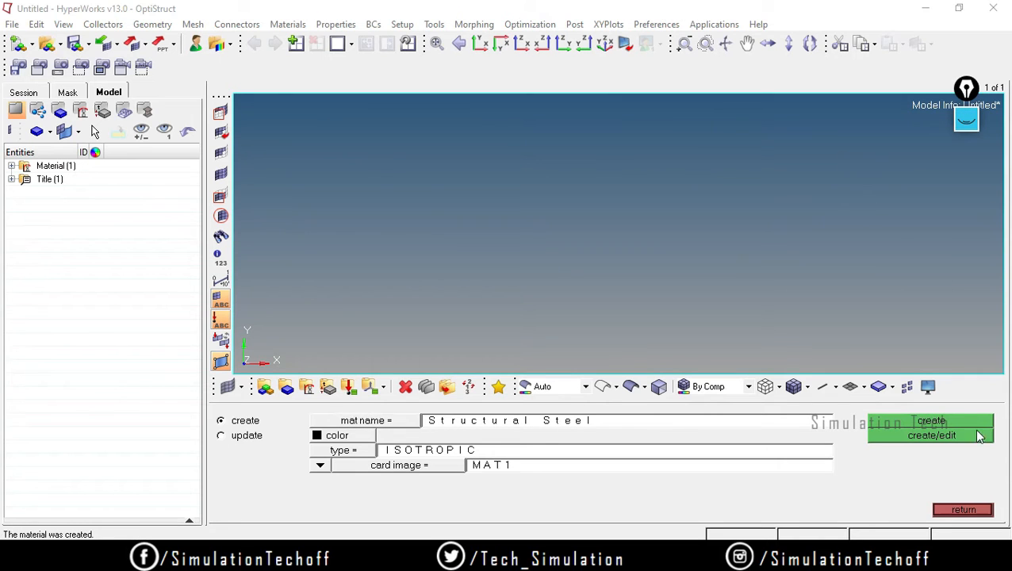
- Leave the material settings and start a new cyan property named "2D Plate" with type 2D
click(964, 511)
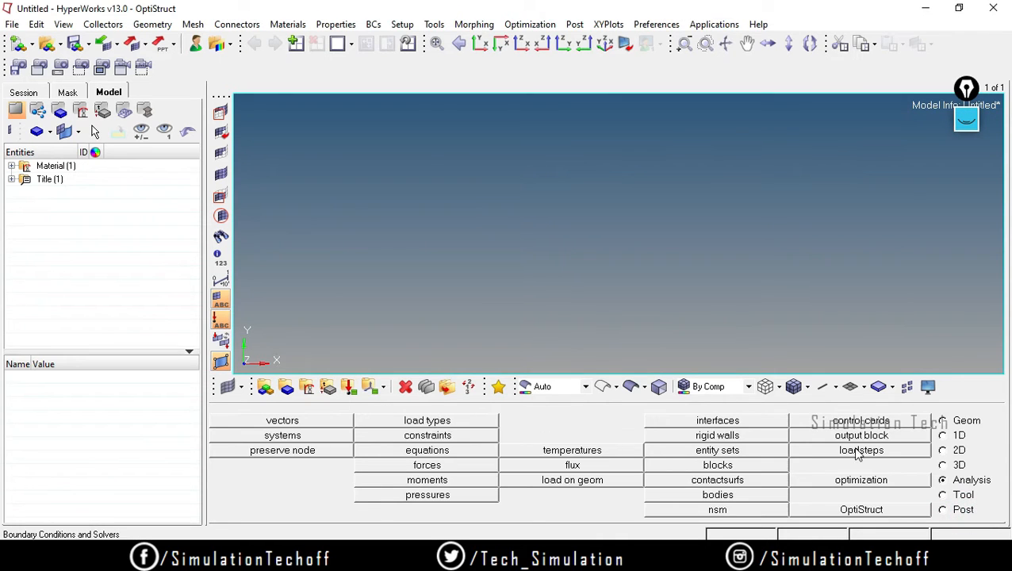
click(328, 387)
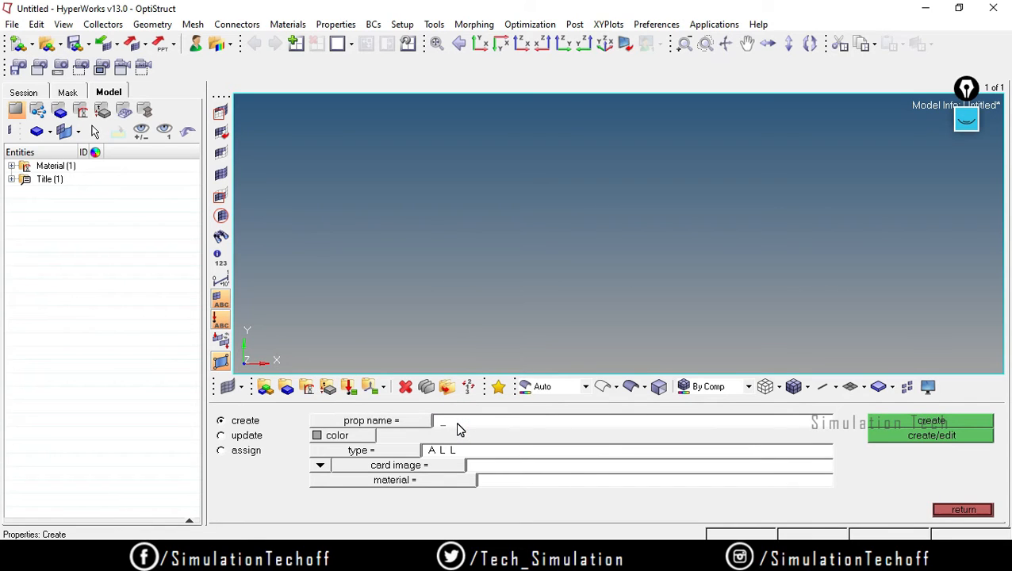
text(2D Plate)
click(342, 436)
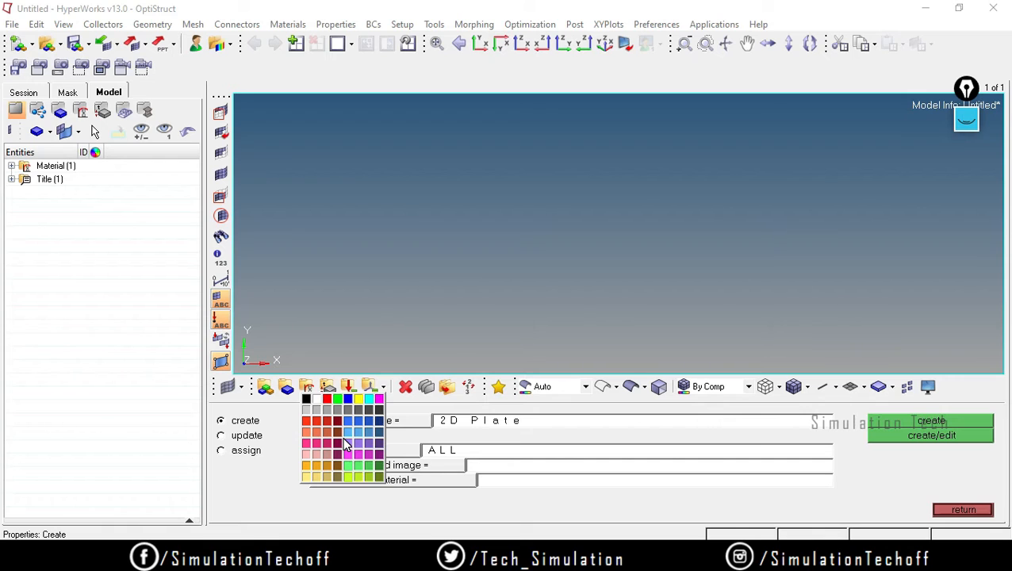
click(369, 398)
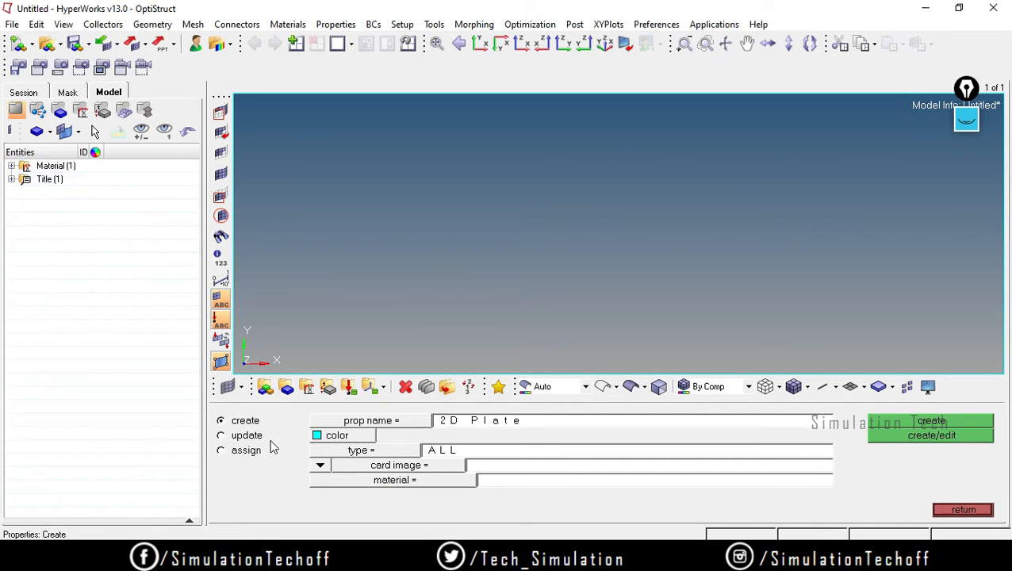
click(407, 453)
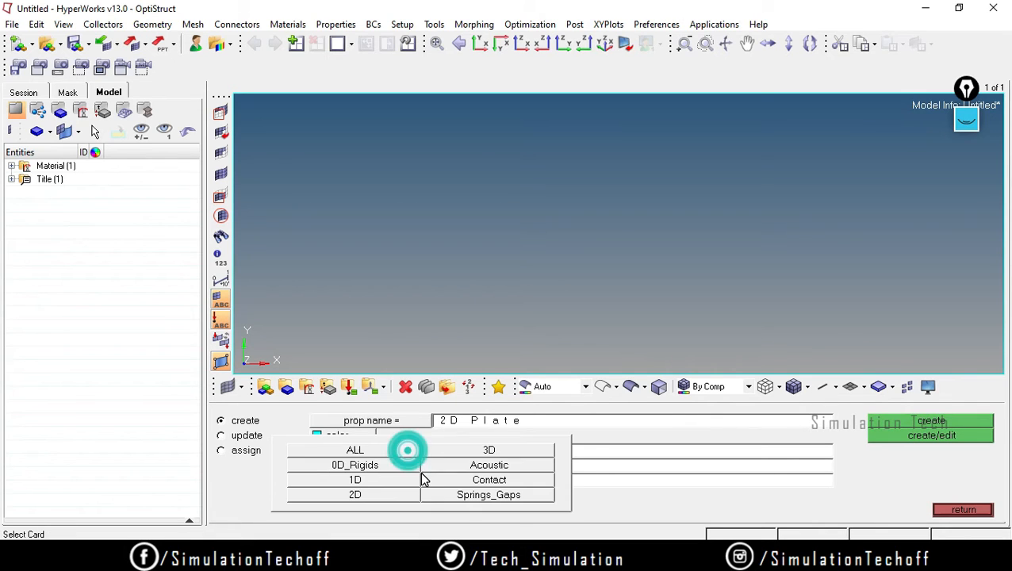
click(361, 496)
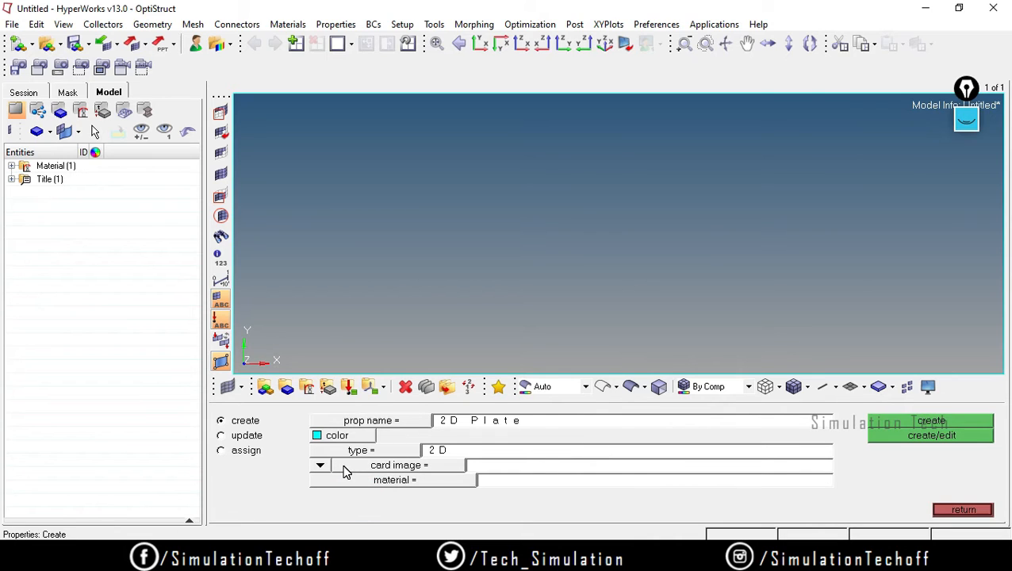
- Assign the PSHELL card image and the Structural Steel material to the 2D Plate property and create it with card editing
click(344, 471)
click(321, 467)
click(413, 468)
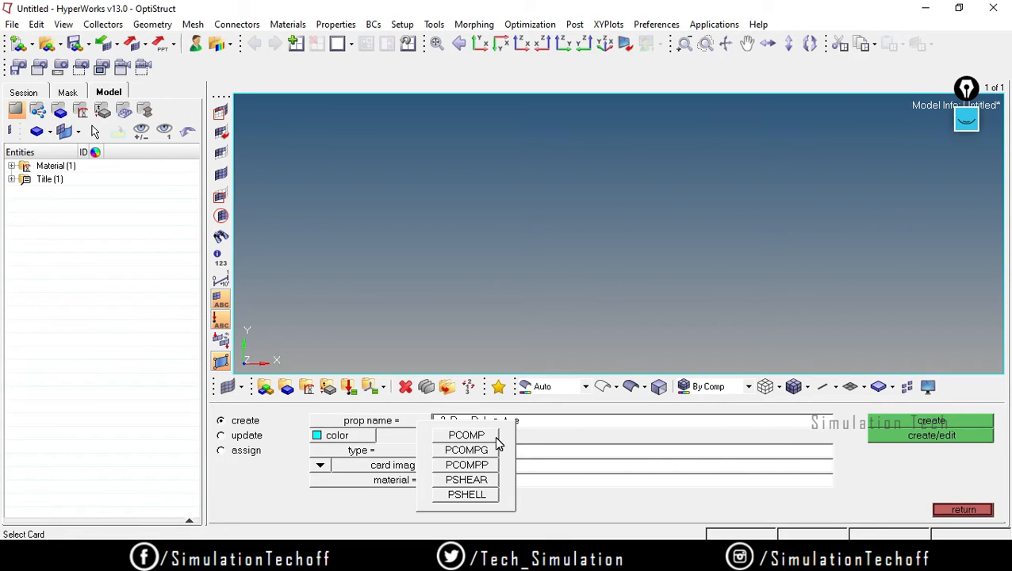
click(469, 495)
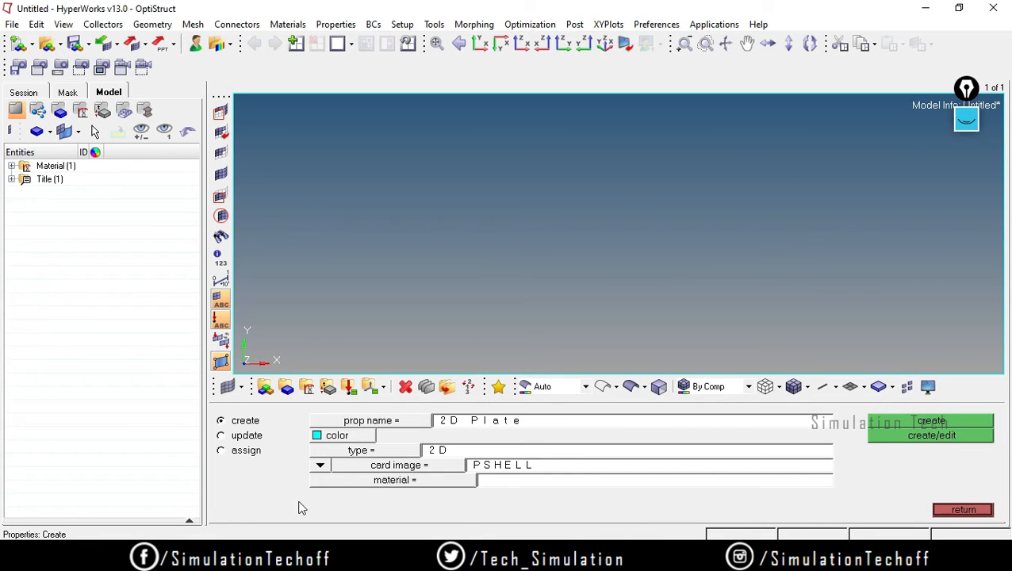
click(410, 479)
click(256, 421)
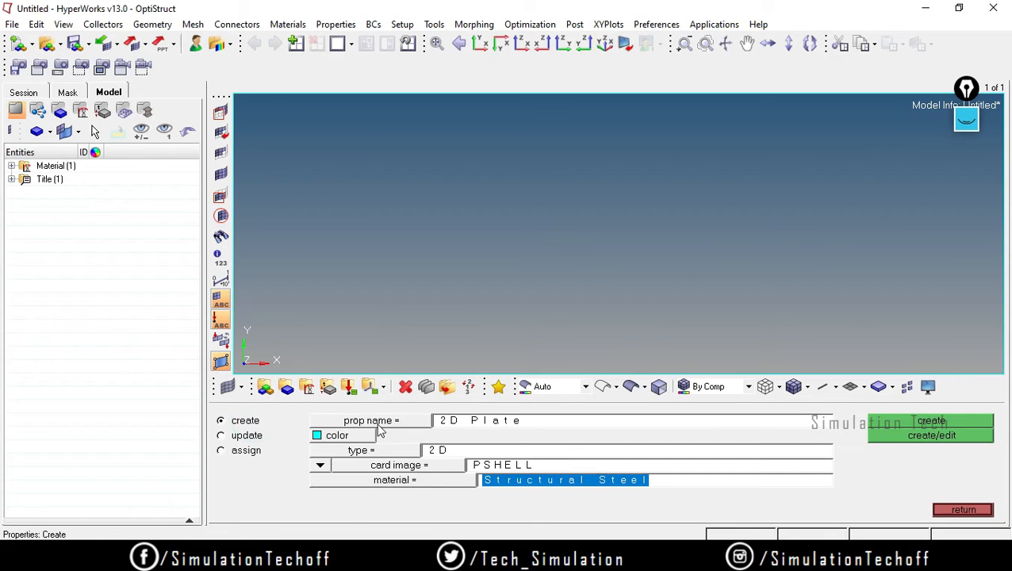
click(678, 511)
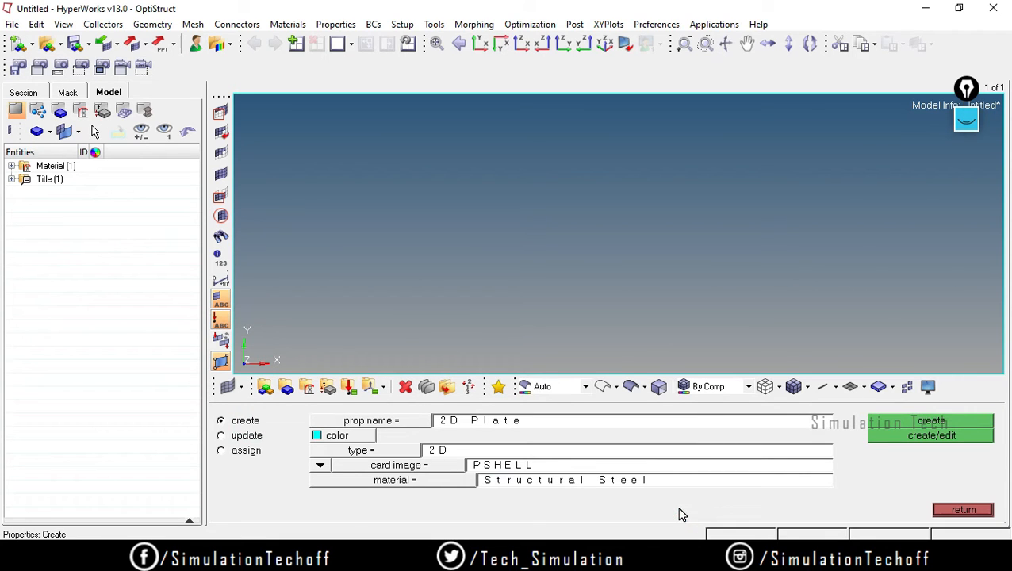
click(932, 436)
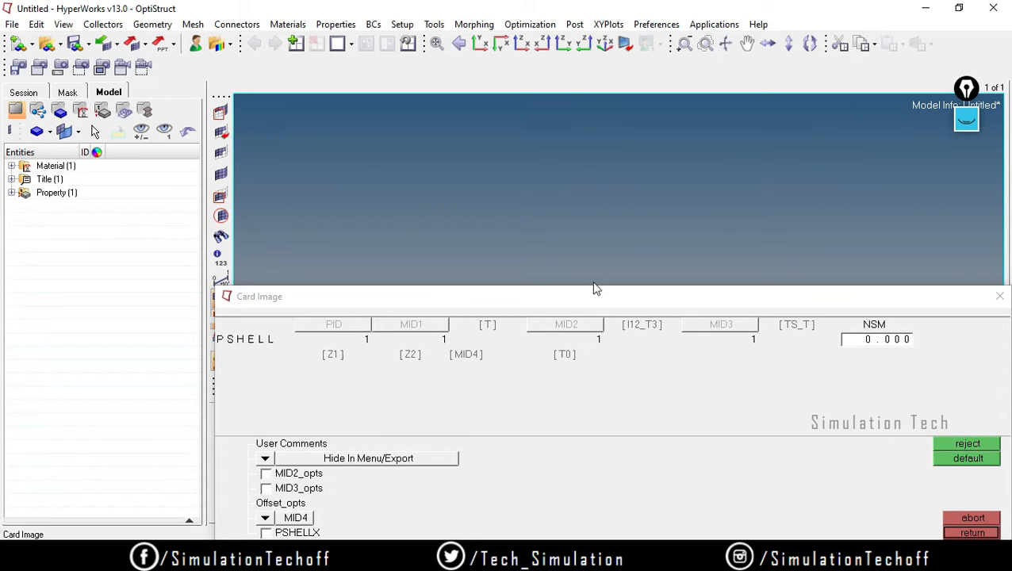
- Show the hidden ink again, clear all remaining pen marks and return the annotation tool to cursor mode
click(966, 119)
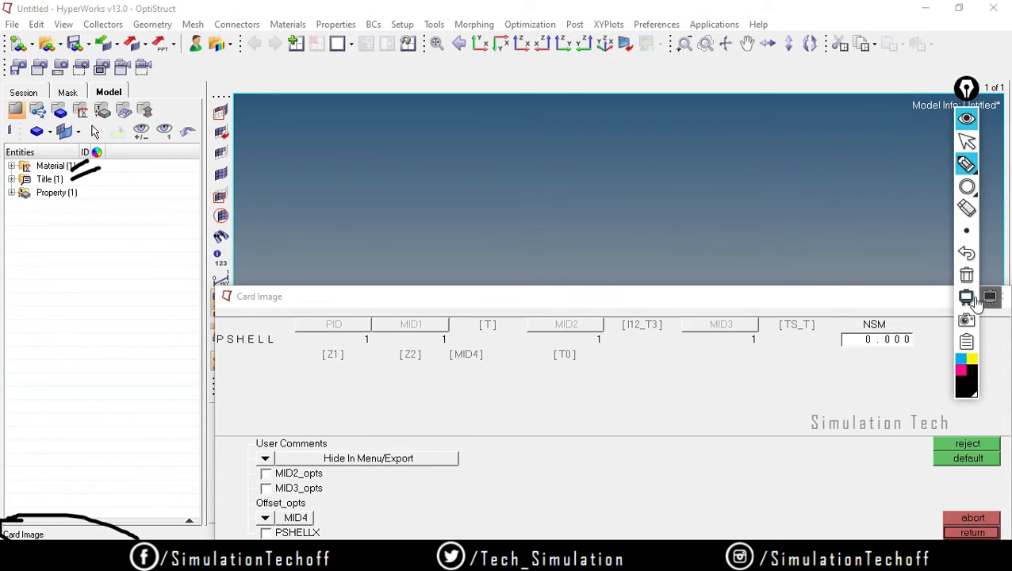
click(966, 260)
click(965, 271)
click(963, 149)
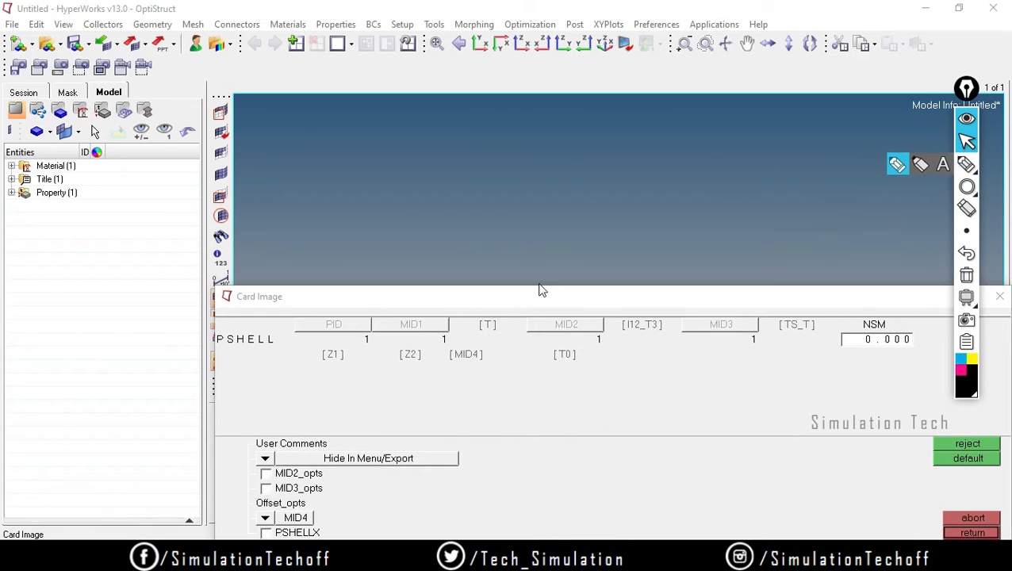
- Shift the Card Image window slightly, circle the PSHELL card's [T] field with the freehand pen, and clear the mark
mouse_move(489, 303)
mouse_down()
mouse_move(481, 340)
mouse_move(490, 301)
mouse_move(446, 314)
mouse_move(474, 314)
mouse_up()
click(963, 166)
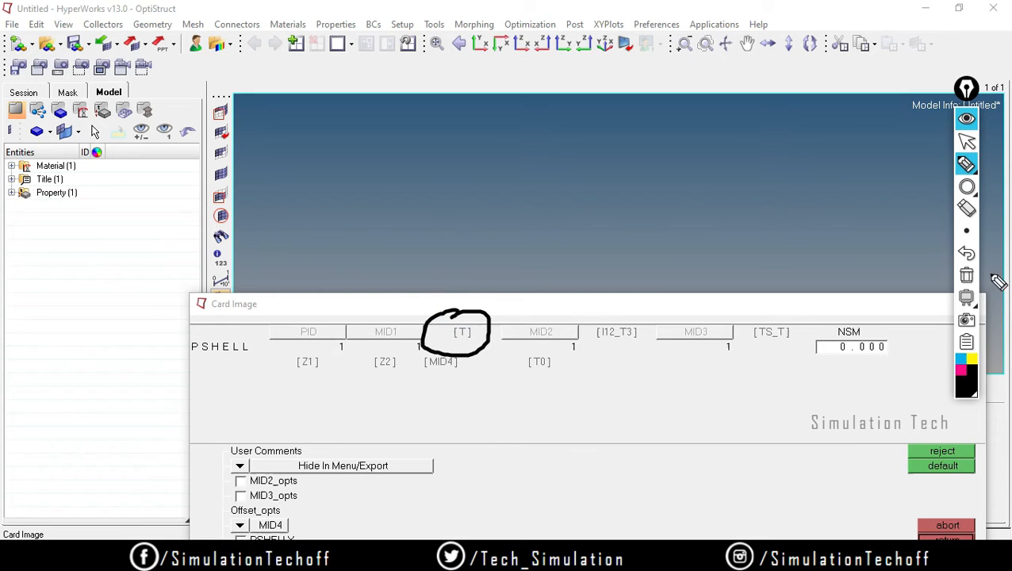
click(965, 275)
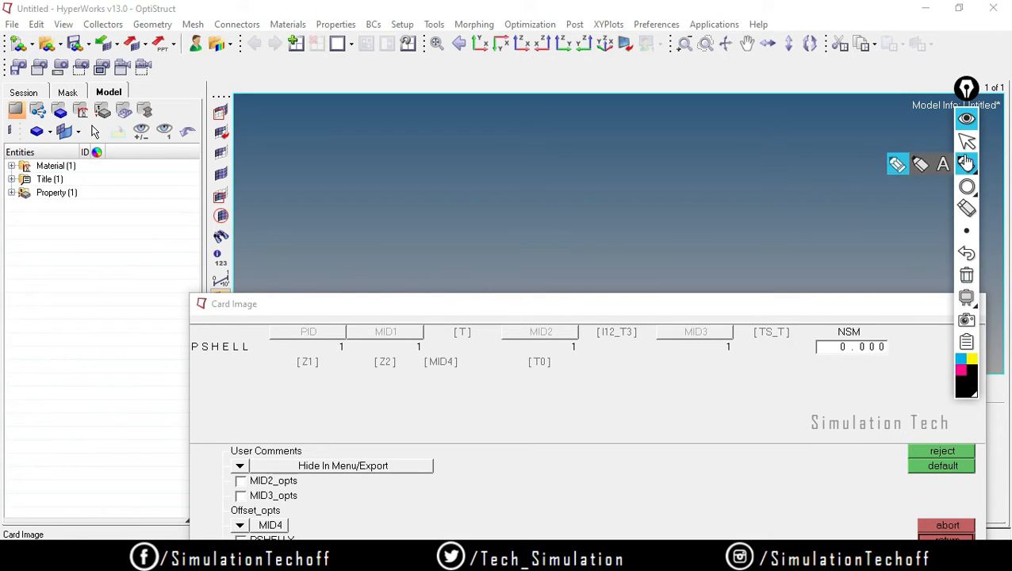
- Enable the thickness field [T] on the PSHELL card, set it to 10, and leave the card image
click(463, 333)
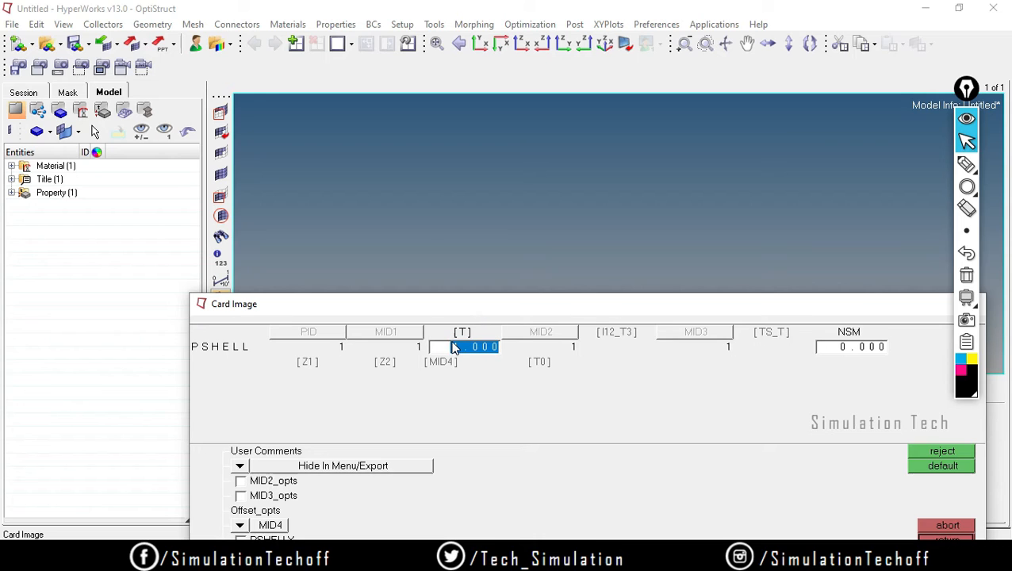
text(10)
key(Return)
click(946, 540)
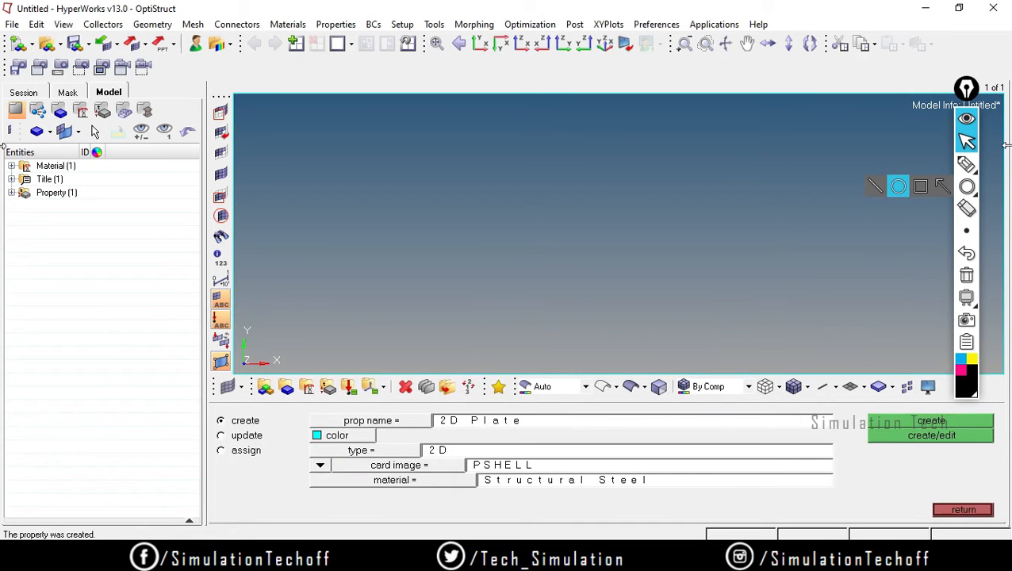
- Close the property settings and expand the Property and Material folders in the model tree
drag(966, 88, 987, 28)
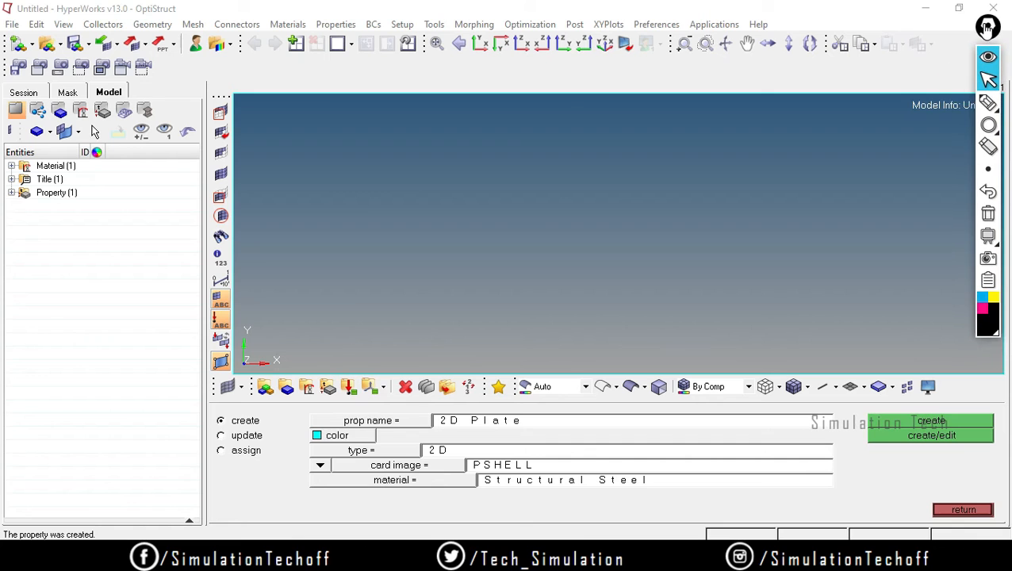
click(962, 510)
click(11, 193)
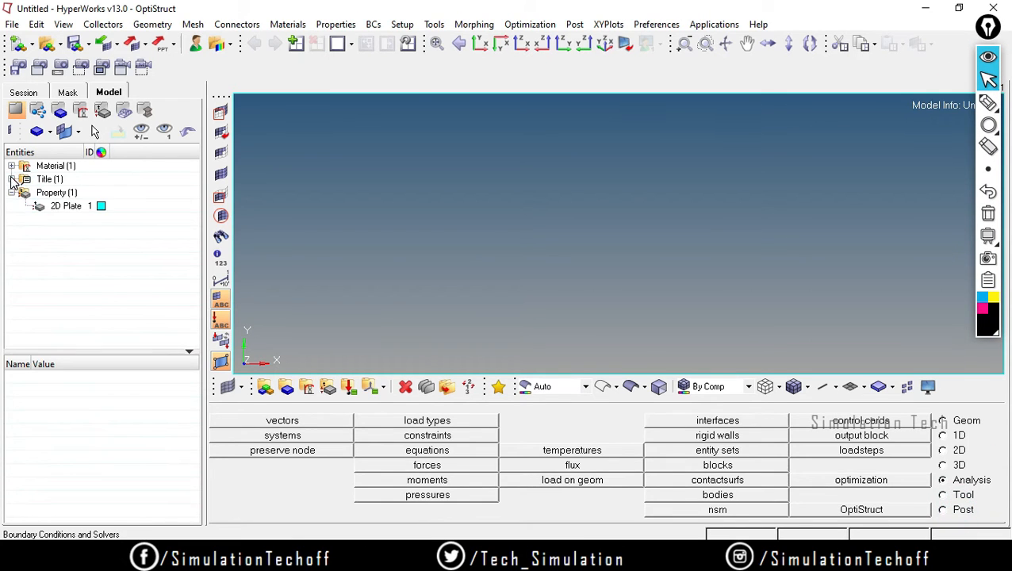
click(11, 166)
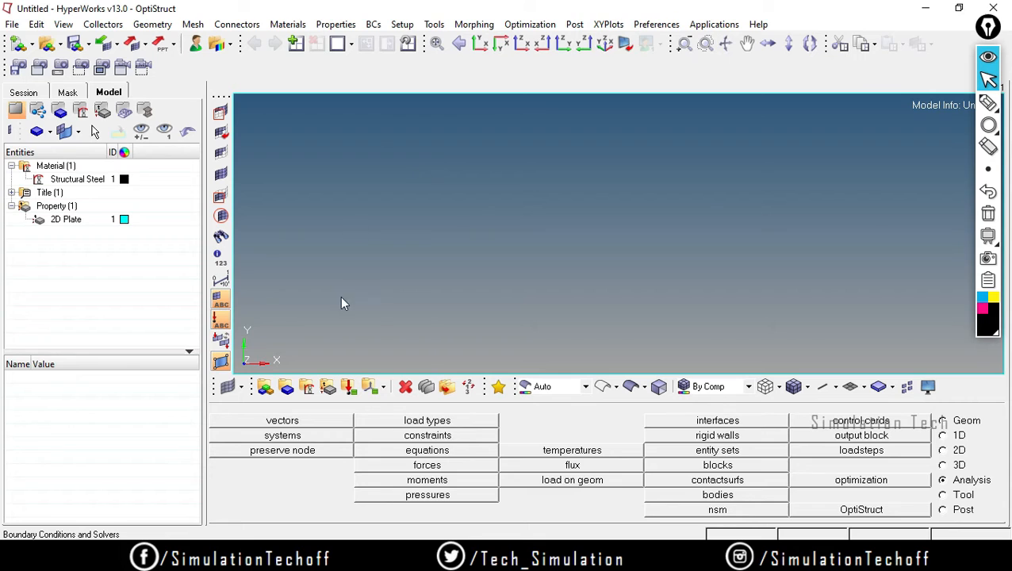
- Start a new component and name it "2D plate WOW"
click(287, 388)
click(452, 421)
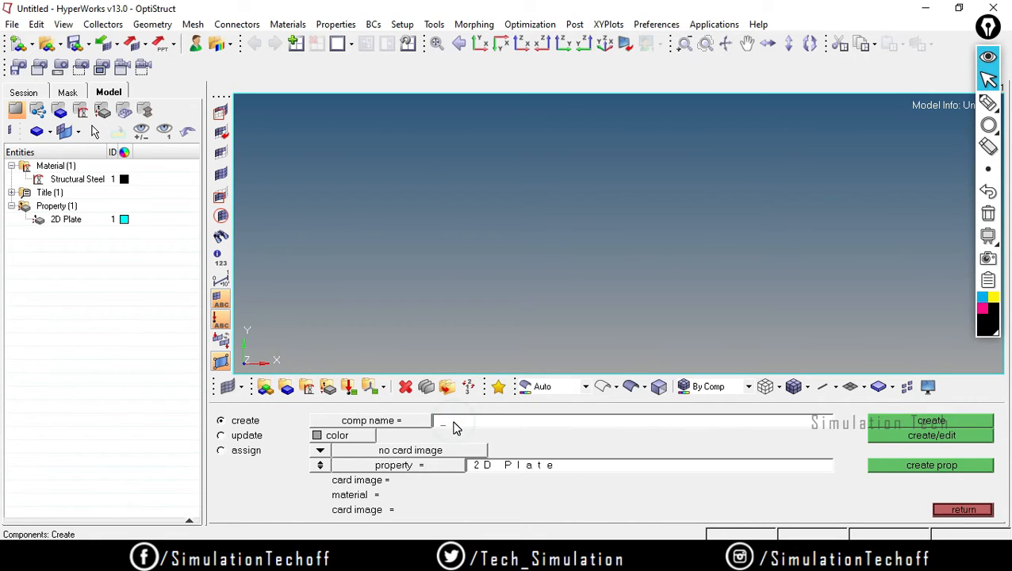
text(2)
text(D plate WH)
key(BackSpace)
text(OW)
- Assign the 2D Plate property to the new component, create it, and expand the Component folder in the model tree
click(389, 467)
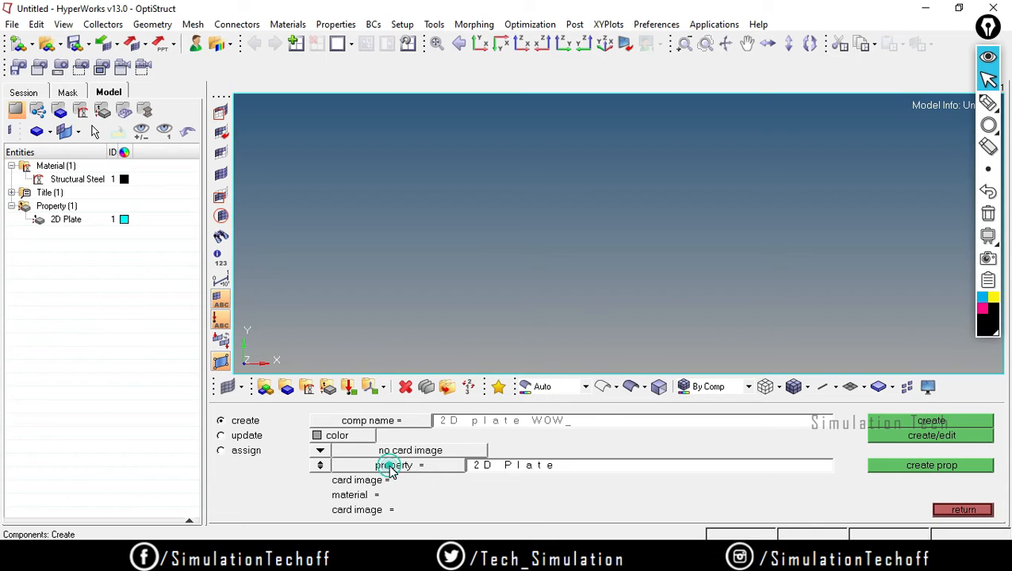
click(459, 466)
click(285, 423)
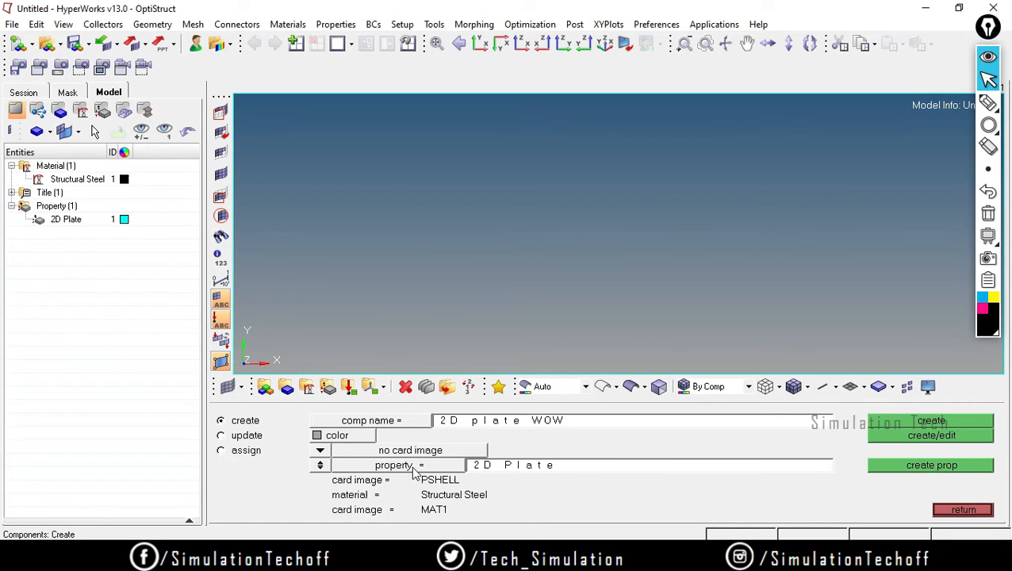
click(932, 421)
click(962, 509)
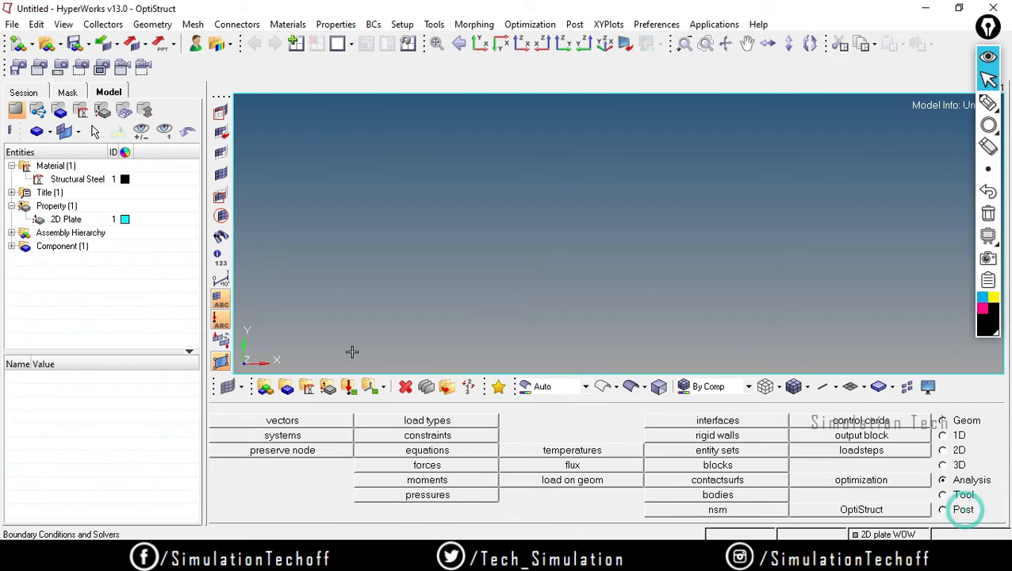
click(11, 245)
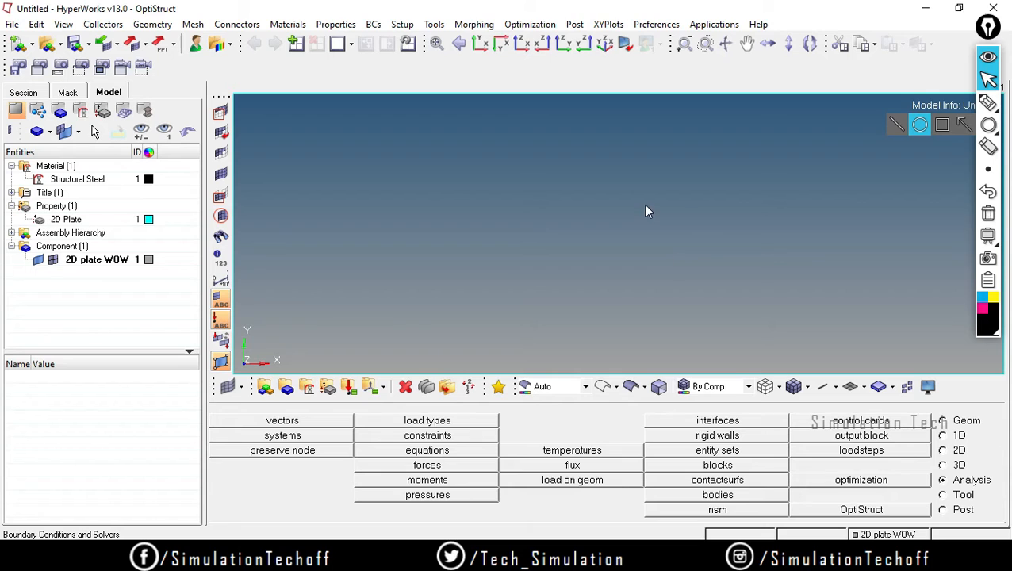
- Create a geometry node at the origin with coordinates x 0, y 0, z 0
click(941, 421)
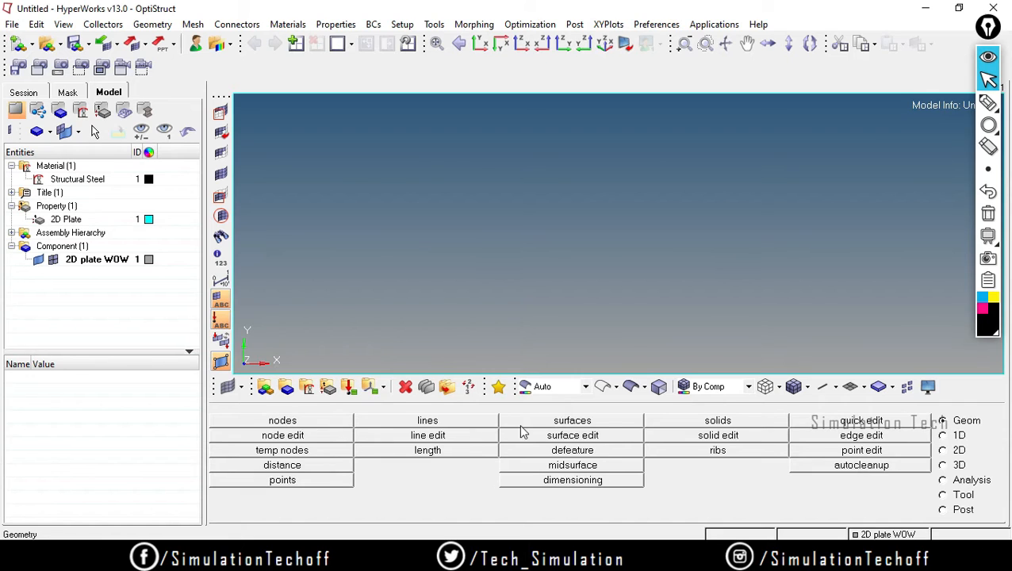
click(579, 421)
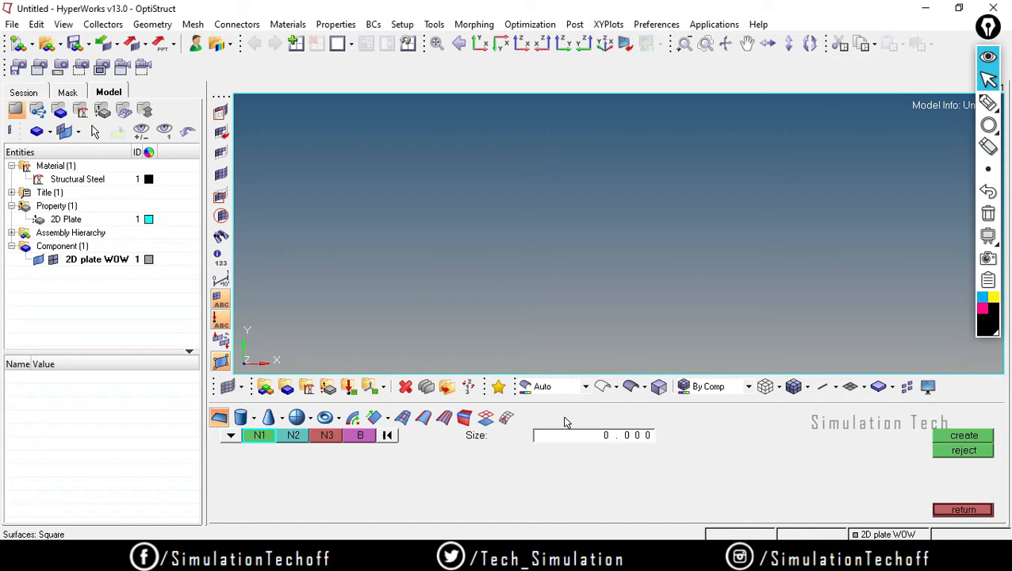
click(959, 512)
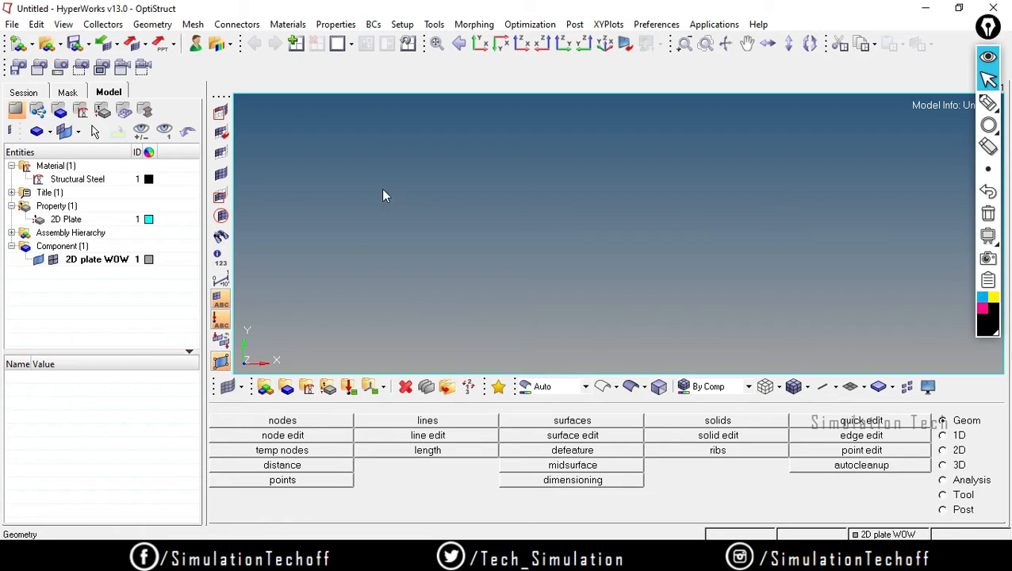
click(312, 423)
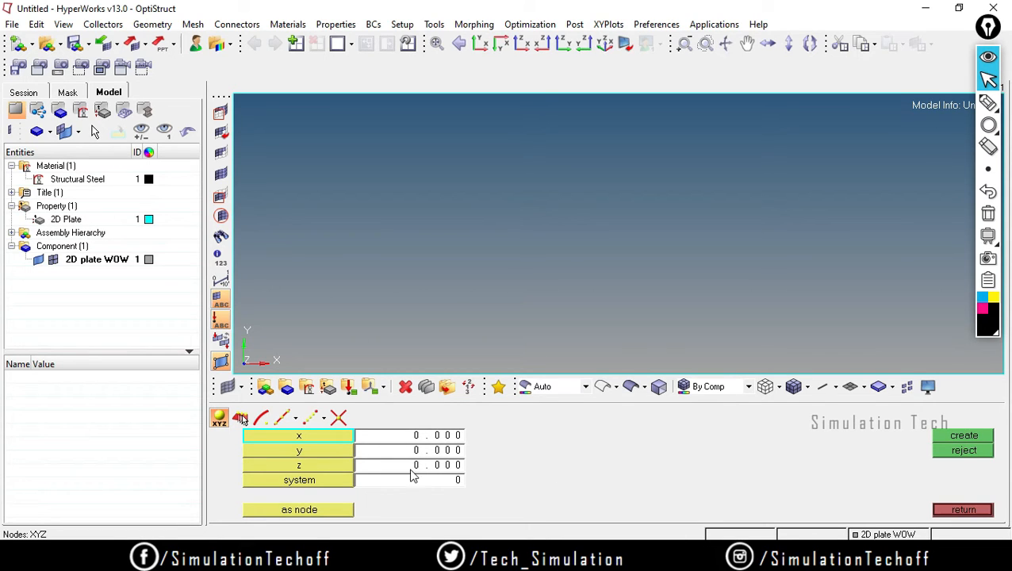
click(965, 436)
- Write the letter F over the graphics area with the annotation pen, clear it, and return to cursor mode
click(983, 103)
mouse_move(577, 283)
mouse_down()
mouse_move(561, 223)
mouse_move(598, 214)
mouse_up()
drag(568, 266, 603, 257)
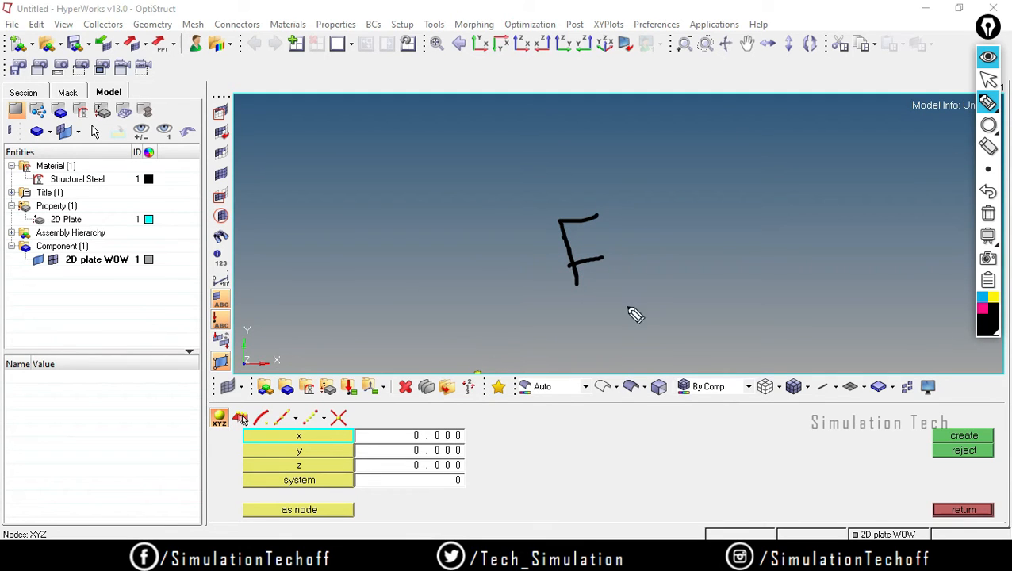
click(991, 234)
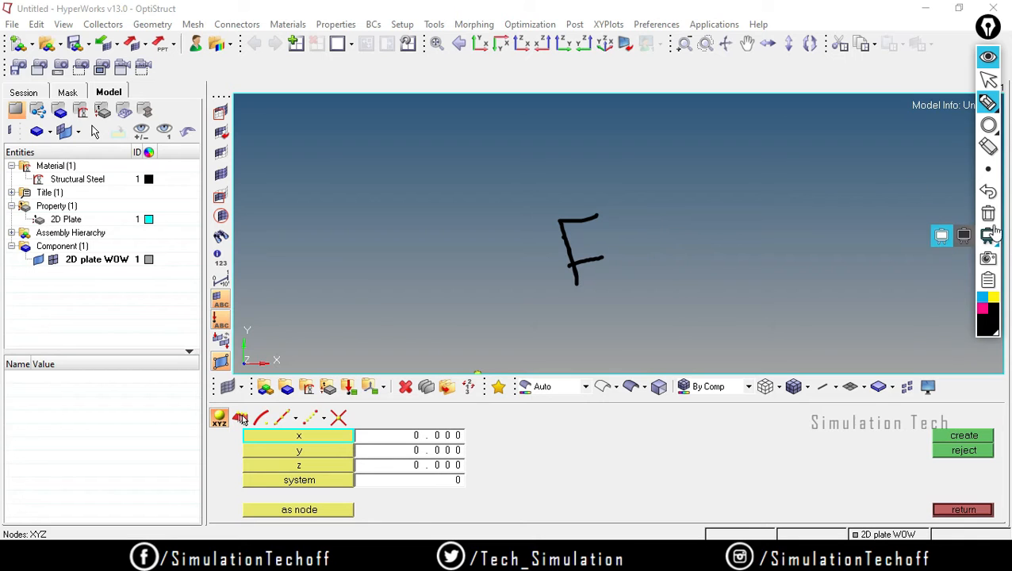
click(988, 213)
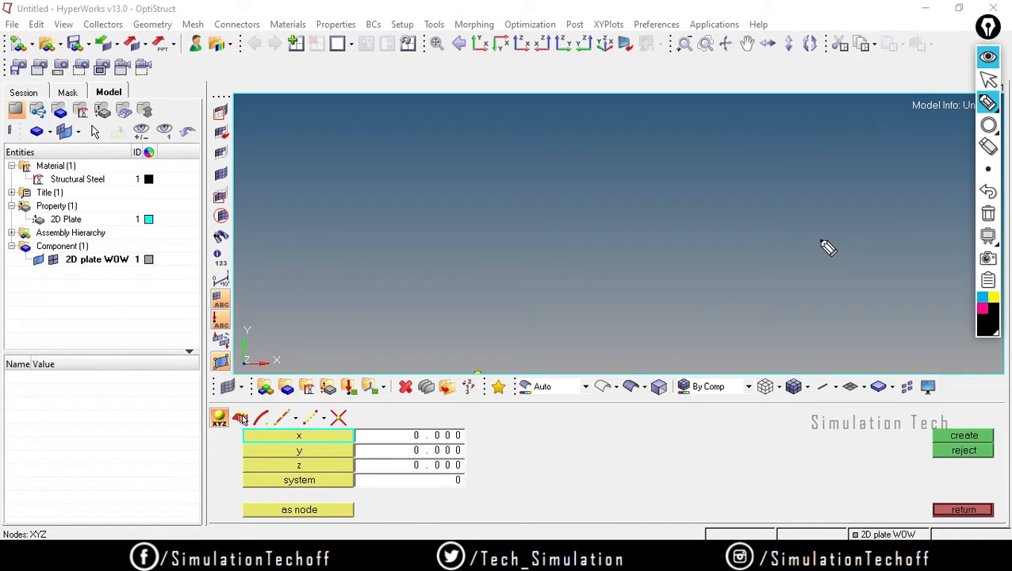
click(988, 79)
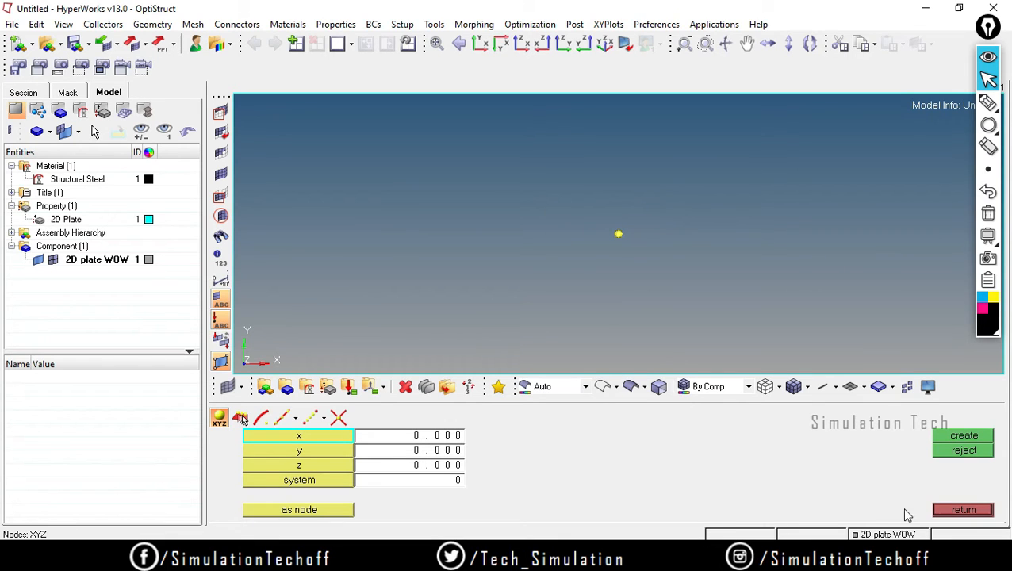
- Create a square surface of size 1000 normal to the z-axis, using the origin node as its base point
click(963, 509)
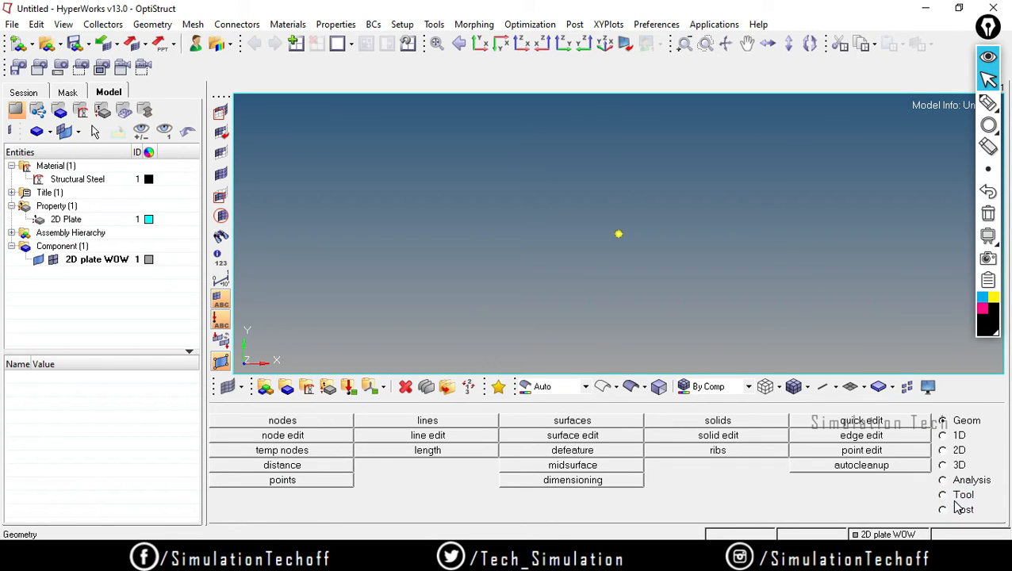
click(572, 421)
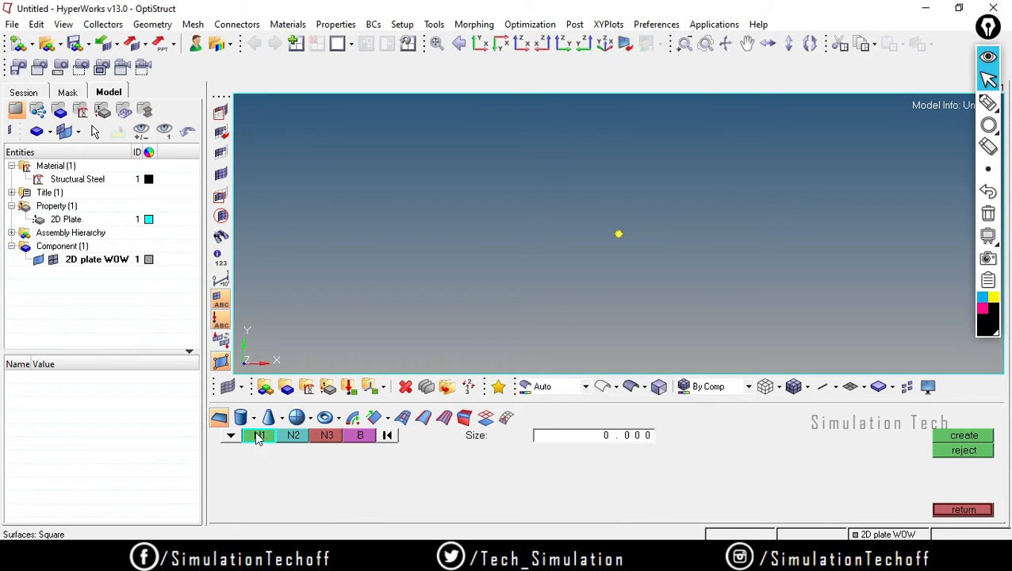
click(229, 439)
click(680, 230)
click(230, 435)
click(288, 473)
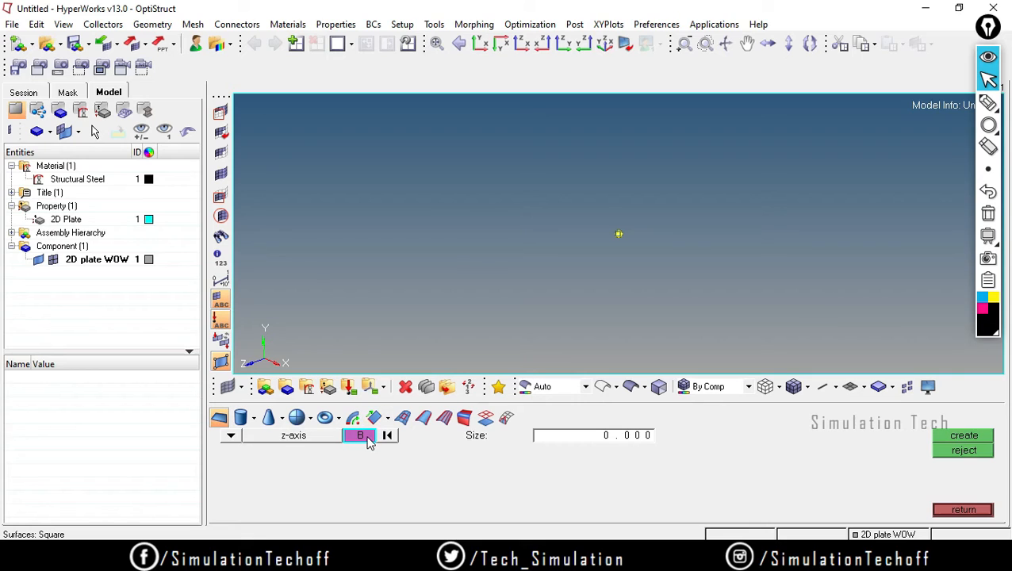
click(618, 234)
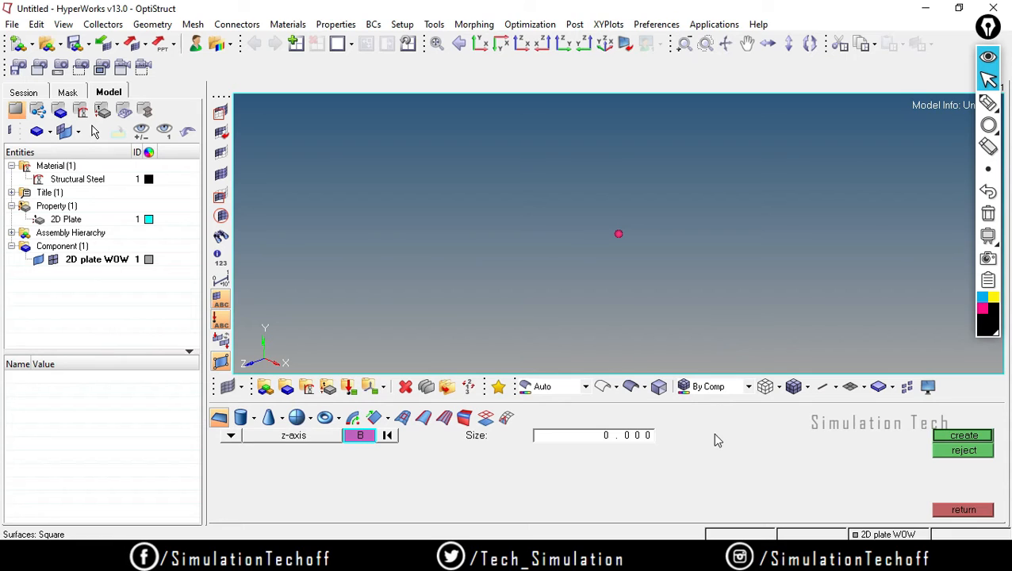
click(617, 440)
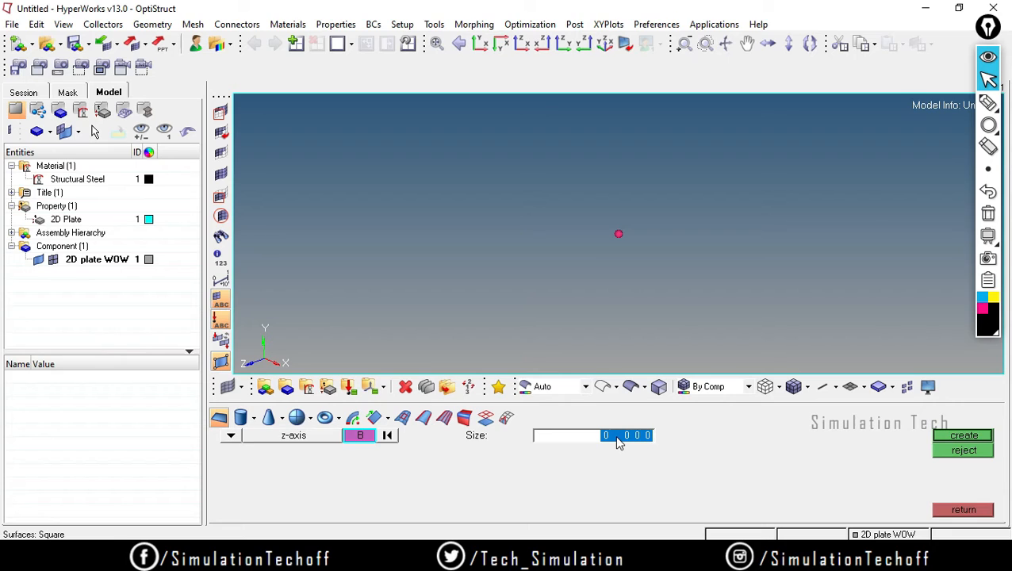
text(1)
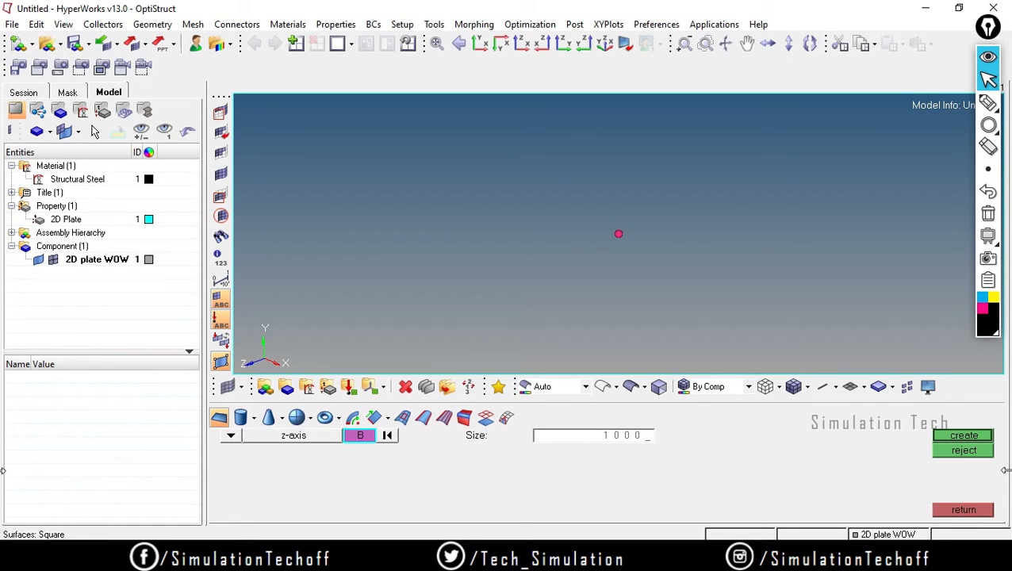
click(964, 436)
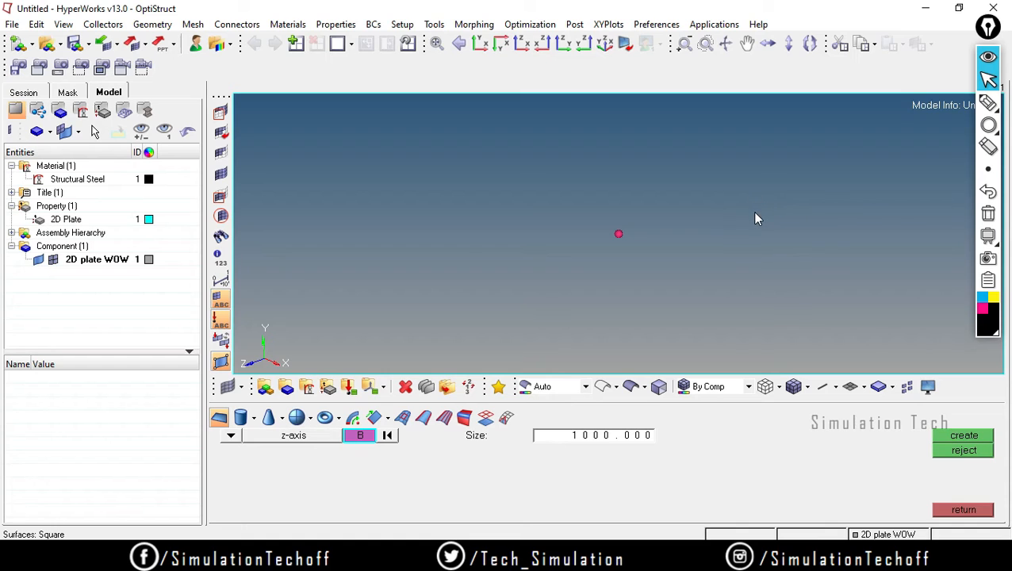
click(963, 510)
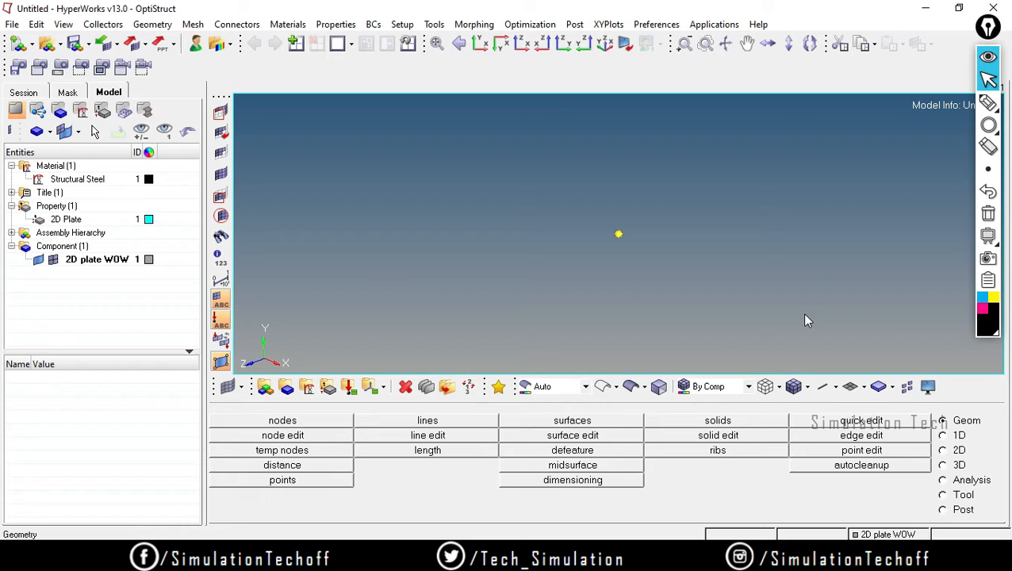
- Fit the square surface in the XY plane view and display it as shaded geometry with surface edges
key(f)
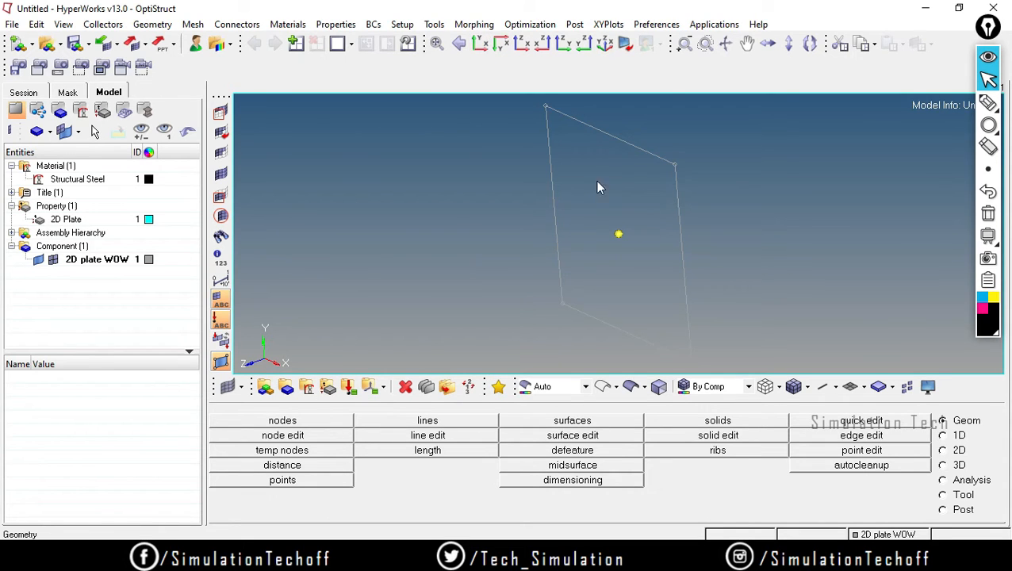
click(479, 45)
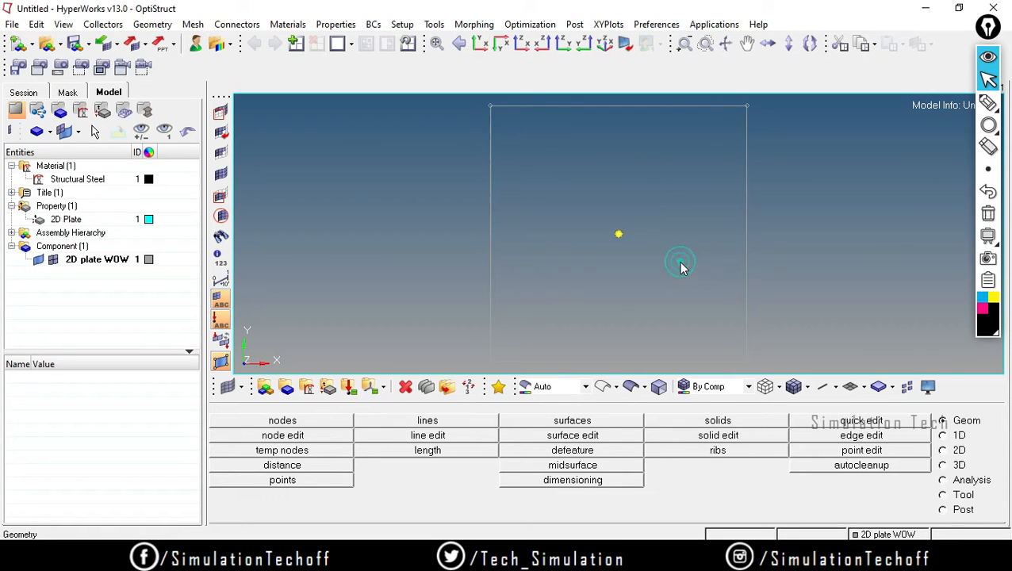
ctrl+scroll(607, 214, up, 2)
ctrl+scroll(608, 214, down, 3)
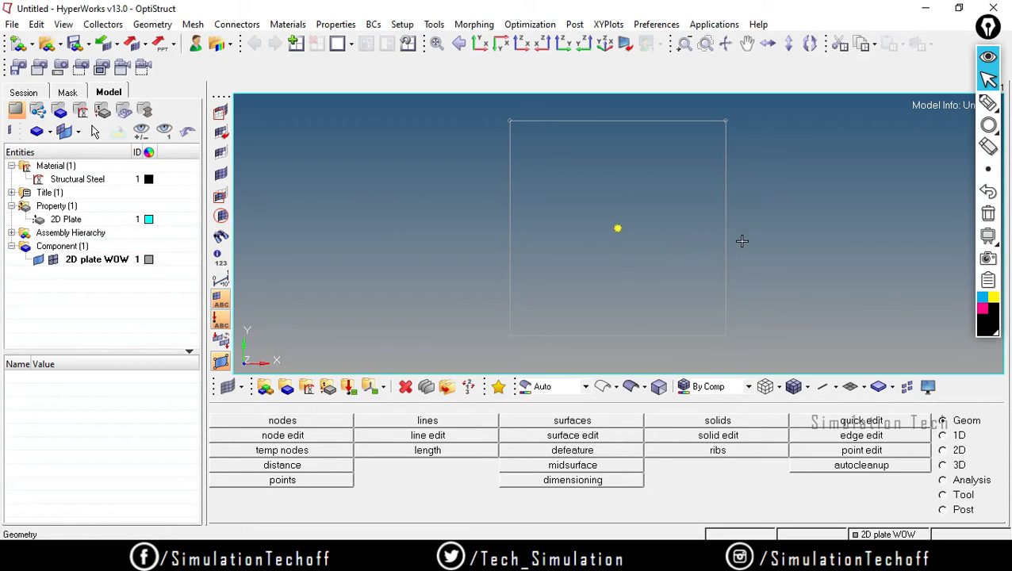
click(631, 389)
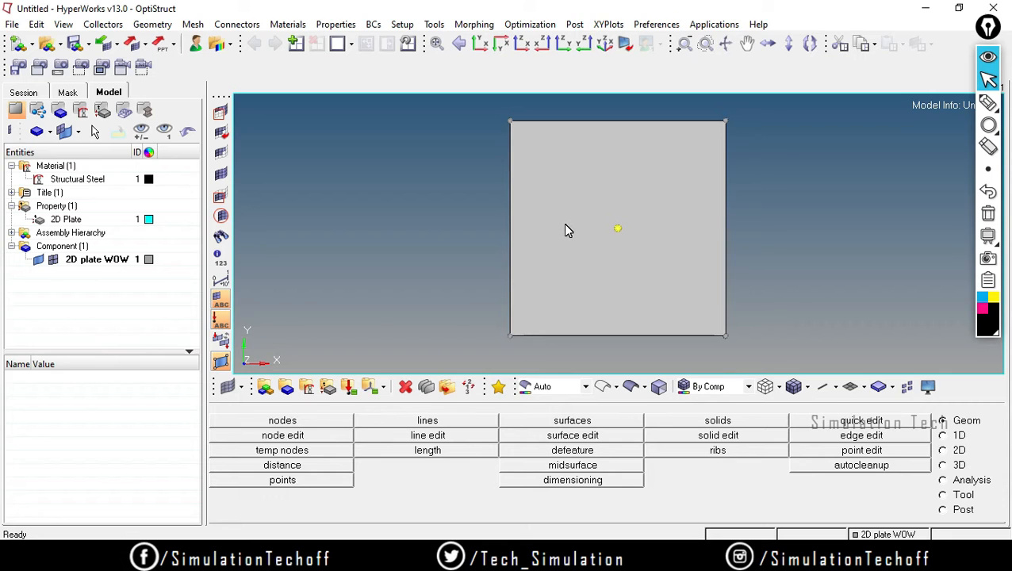
- Change the color of the 2D plate WOW component to magenta
right_click(147, 264)
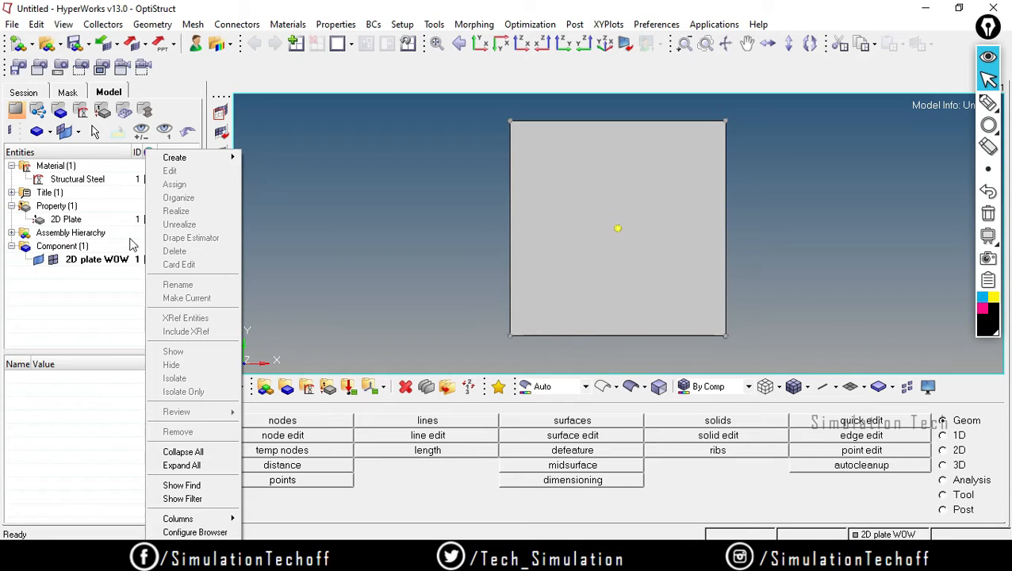
click(127, 233)
click(148, 259)
click(149, 259)
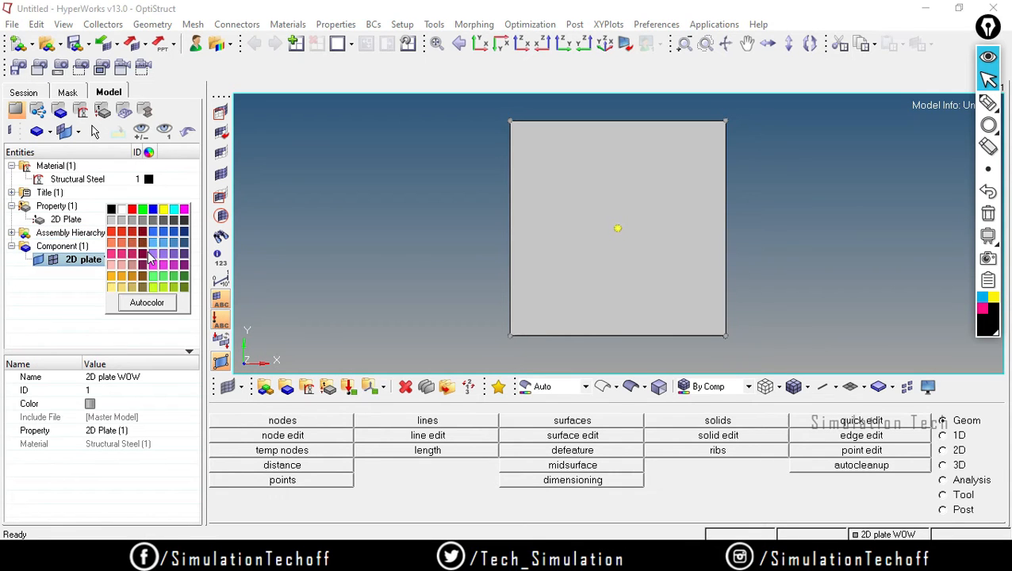
click(184, 208)
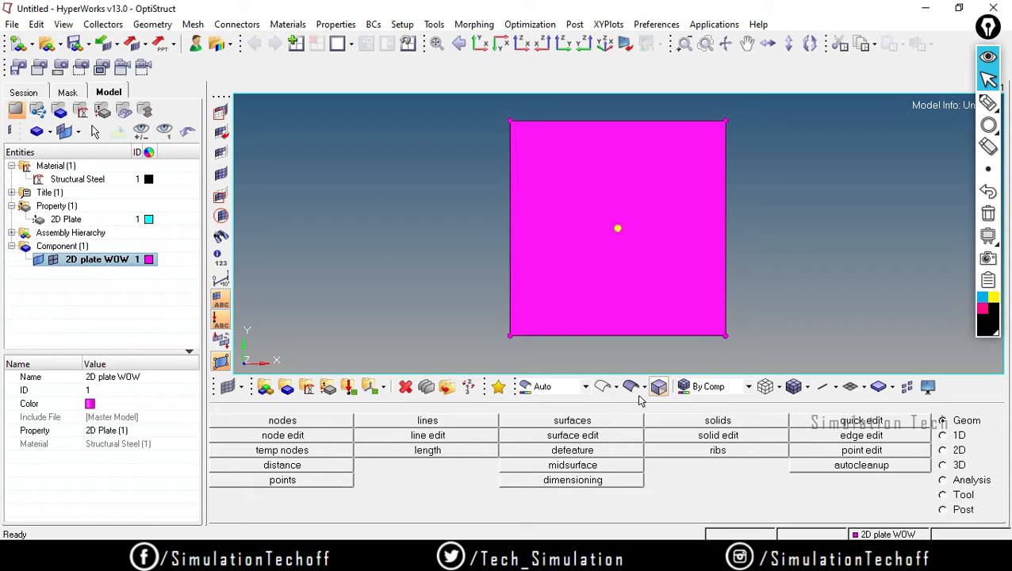
- Create a circle of radius 50 centered on the origin node and normal to the z-axis
click(420, 423)
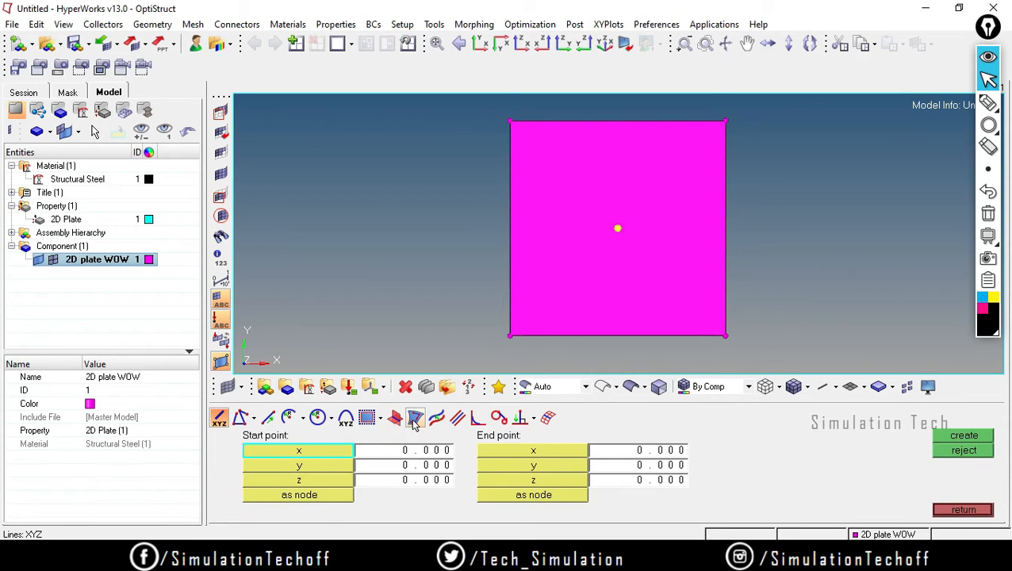
click(317, 418)
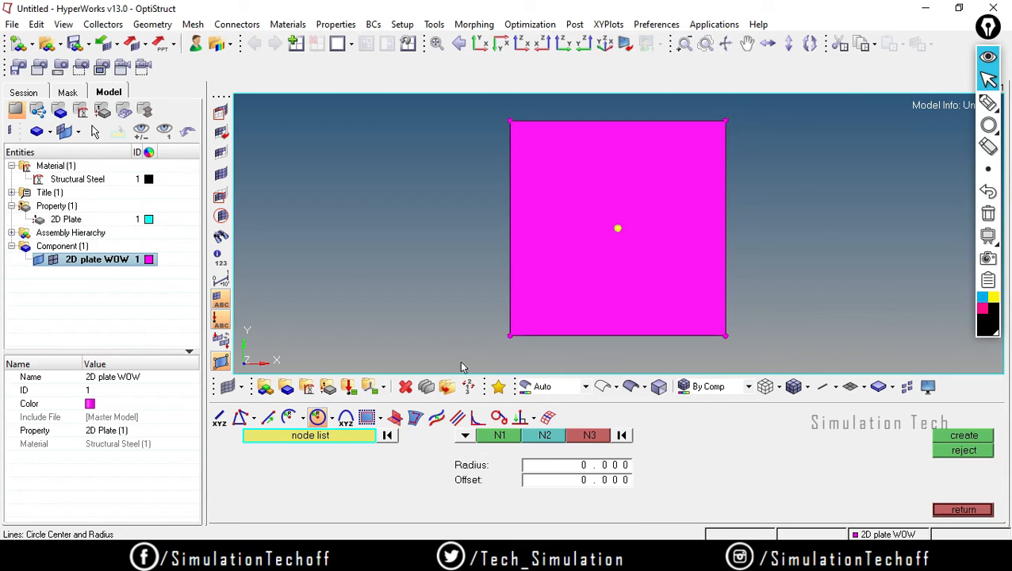
click(617, 229)
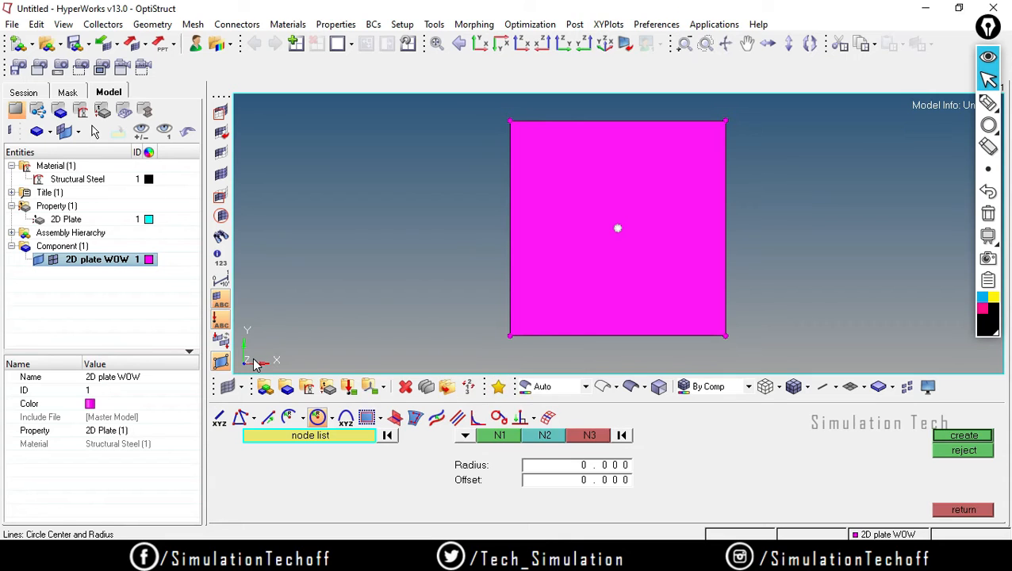
click(464, 435)
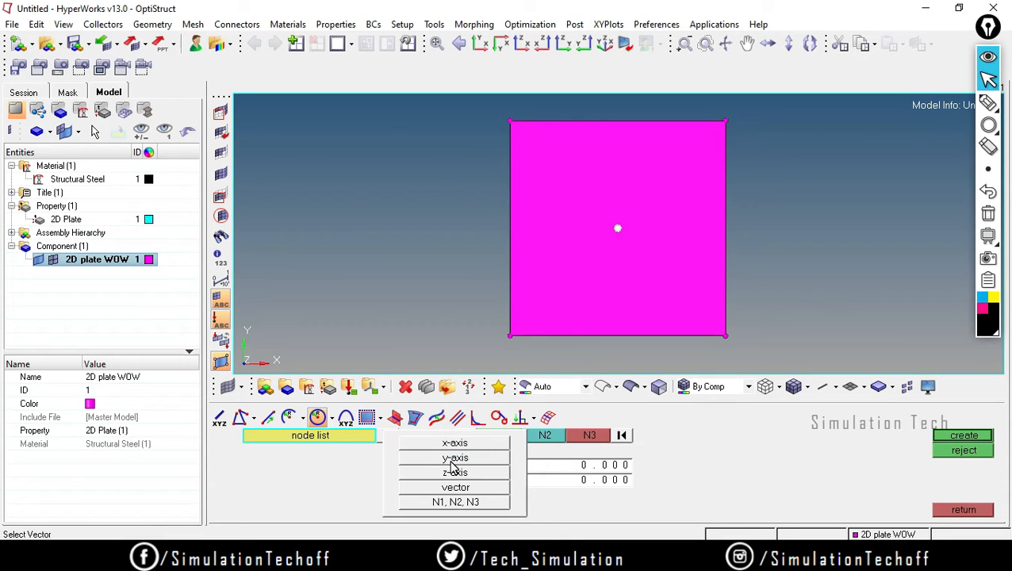
click(455, 474)
click(557, 468)
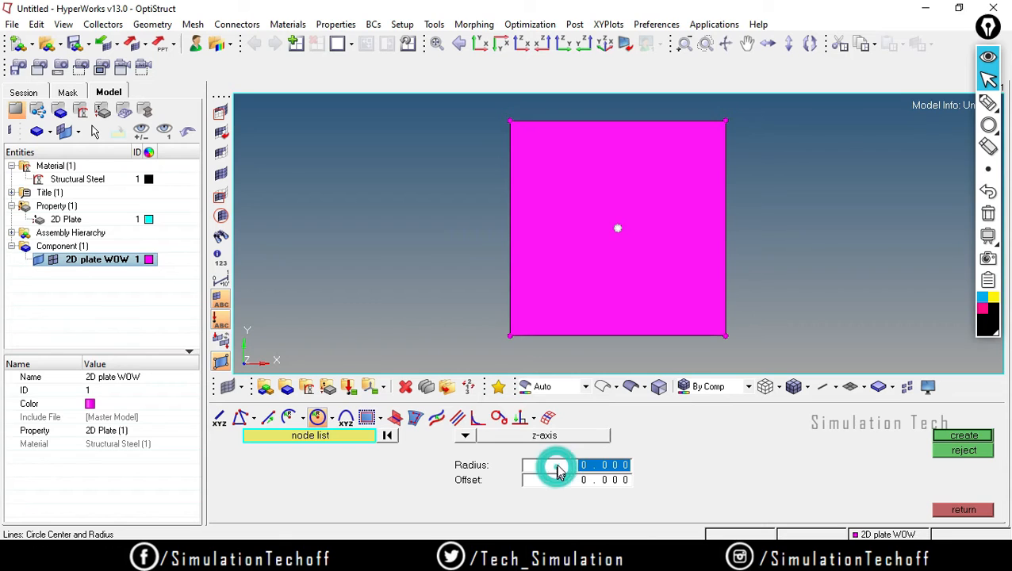
text(50)
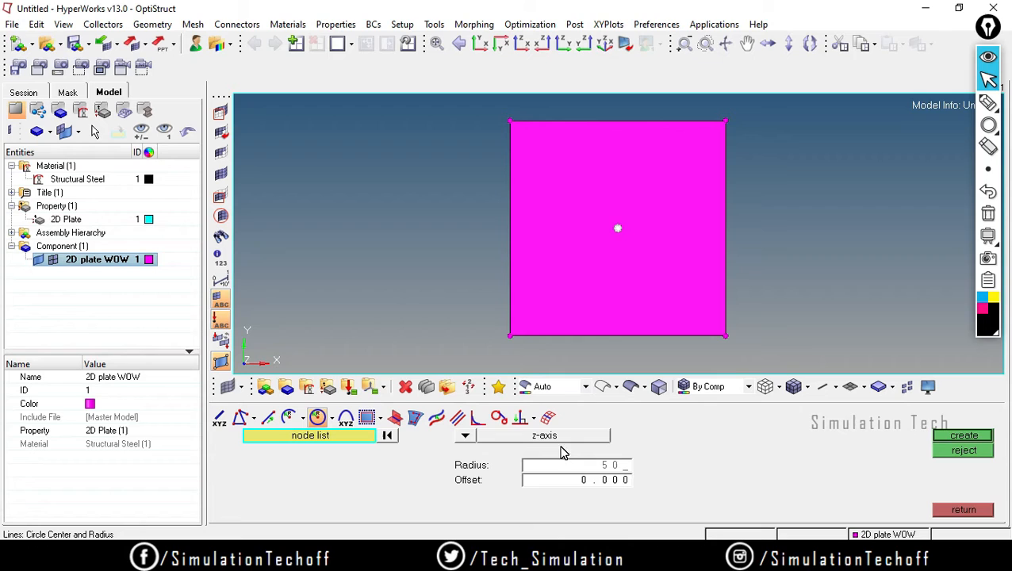
click(955, 436)
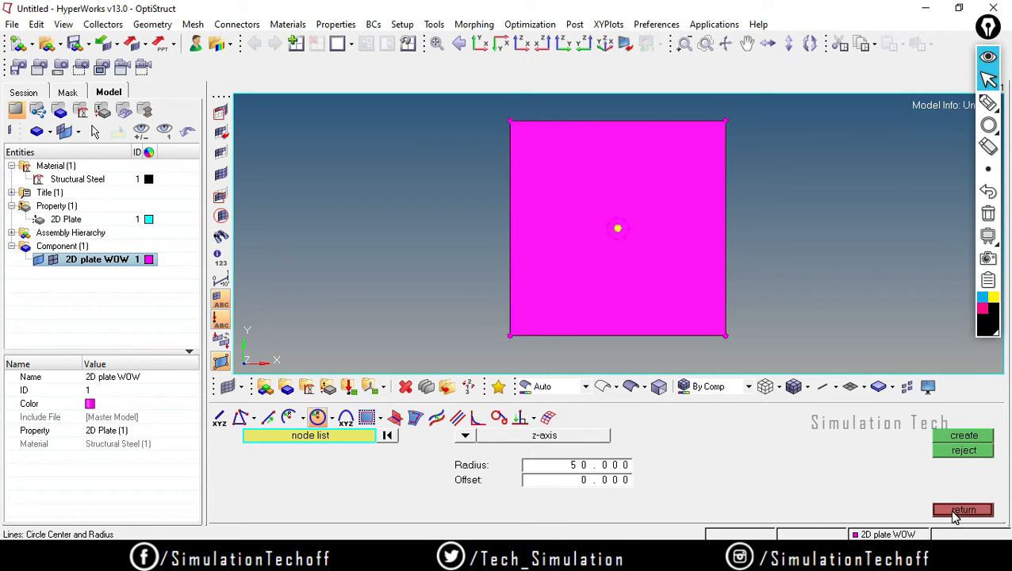
click(959, 511)
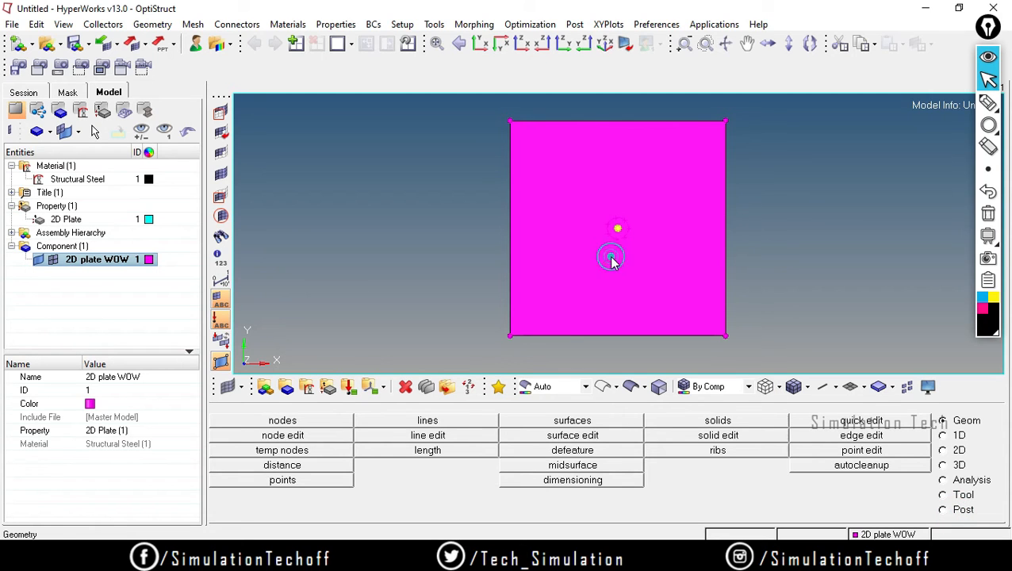
- Change the color of the 2D plate WOW component to white
scroll(613, 247, down, 2)
scroll(613, 247, up, 4)
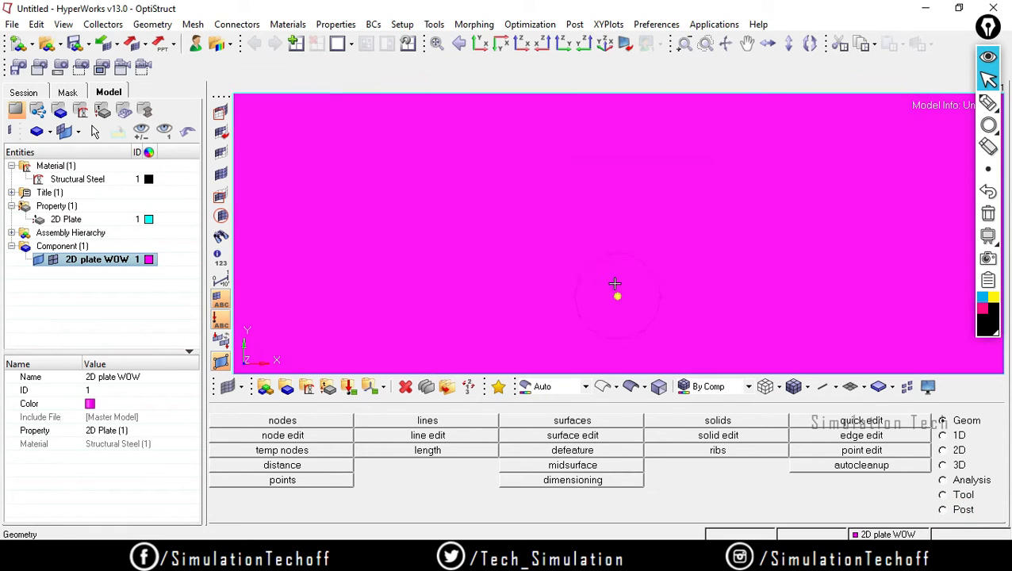
scroll(611, 165, up, 2)
scroll(616, 209, down, 3)
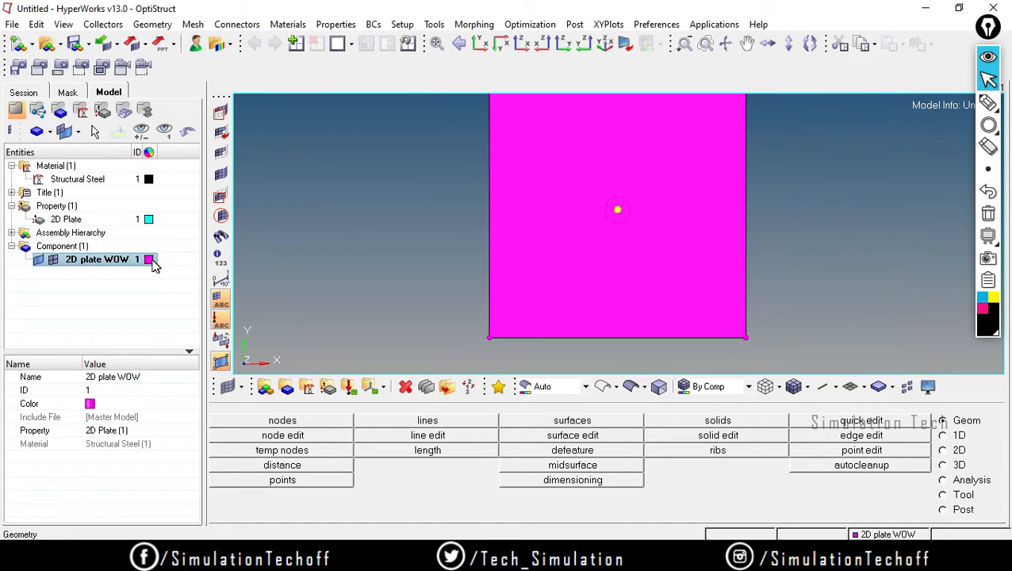
click(150, 260)
click(114, 193)
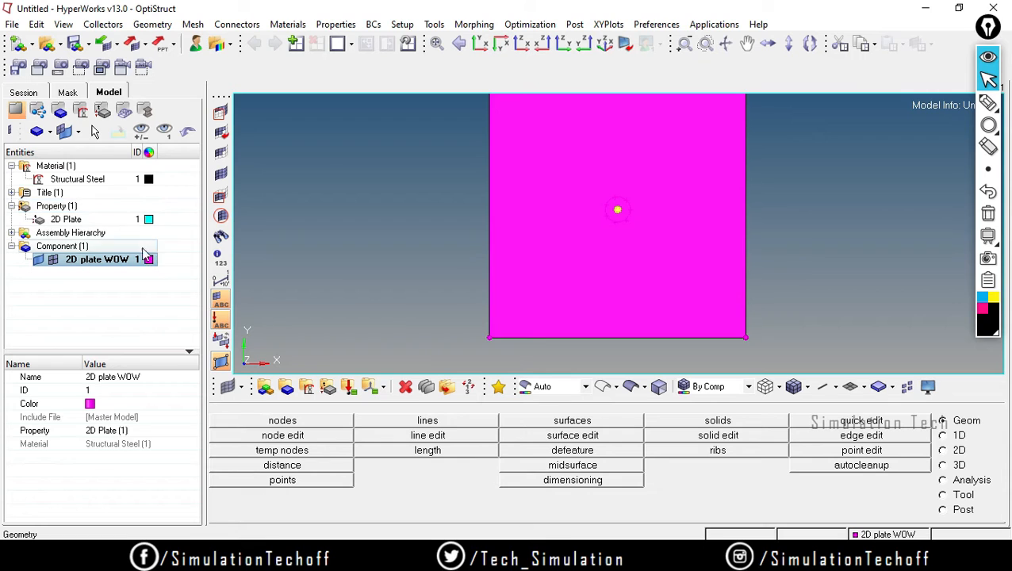
right_click(149, 262)
click(282, 261)
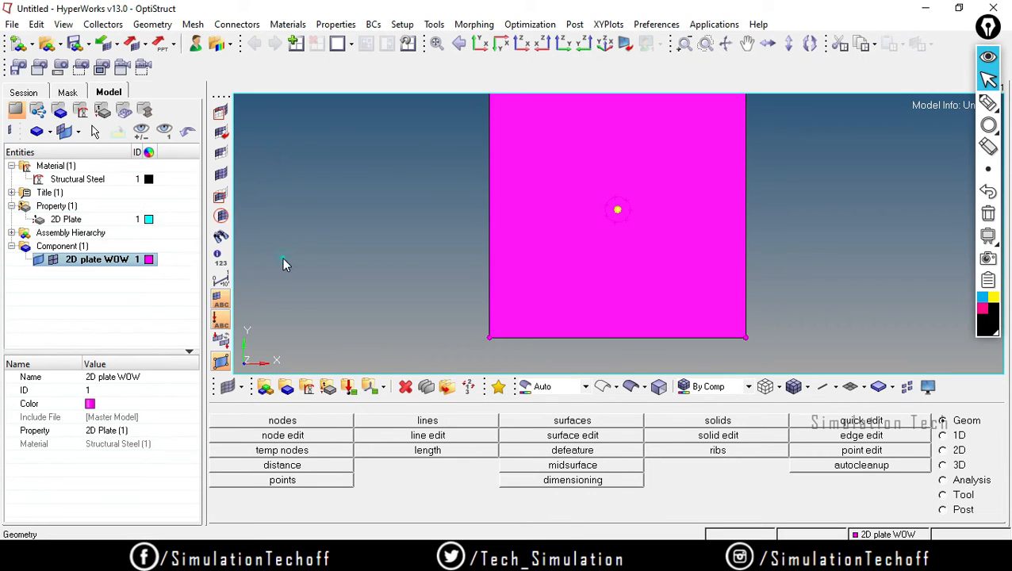
click(149, 261)
click(116, 209)
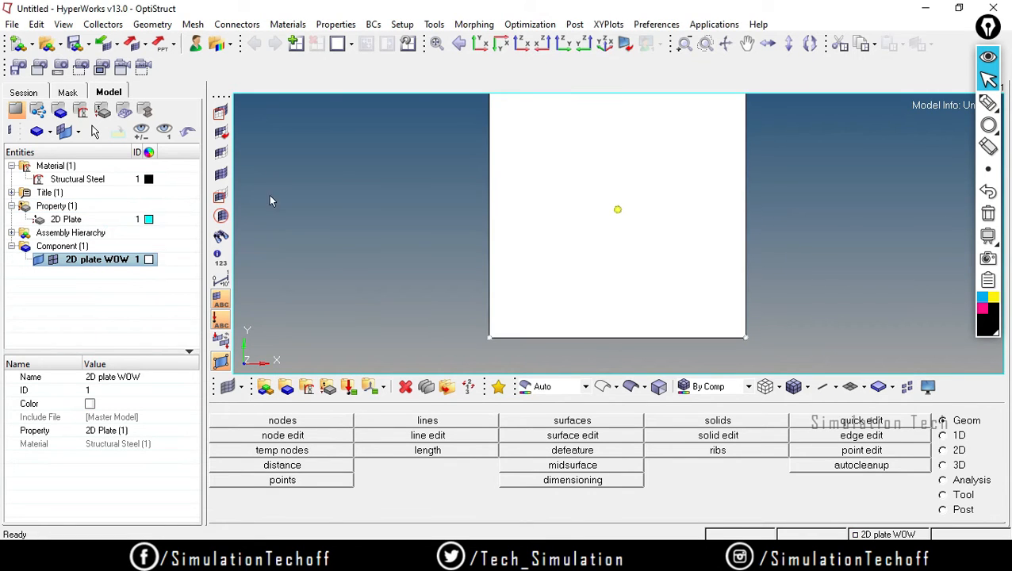
scroll(605, 252, down, 2)
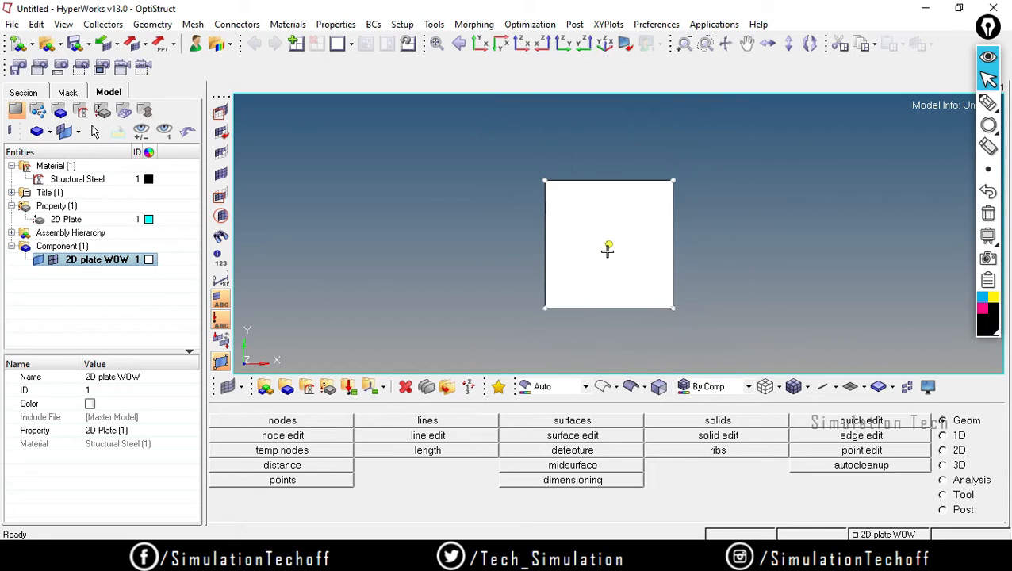
scroll(607, 251, up, 4)
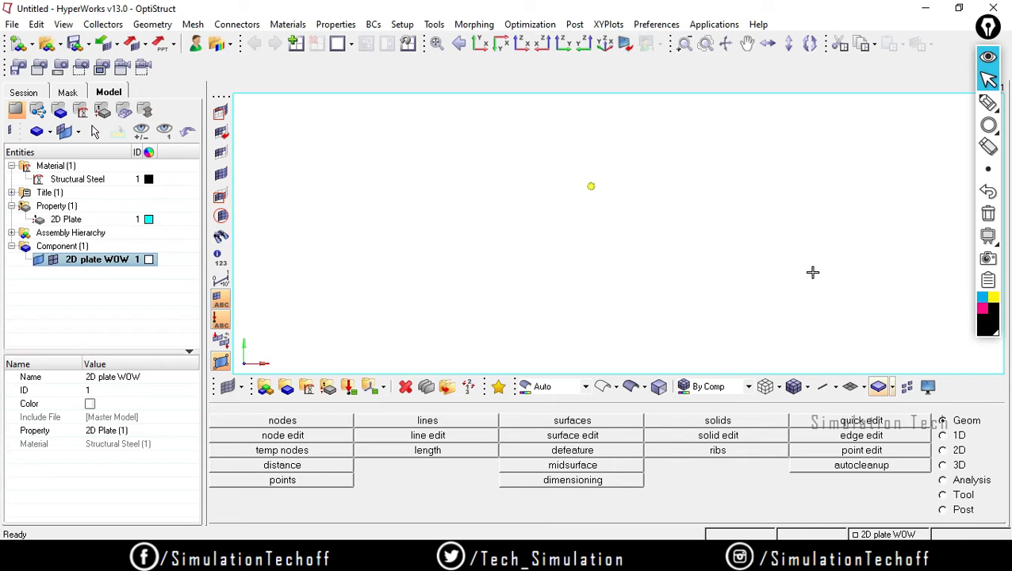
scroll(614, 275, down, 4)
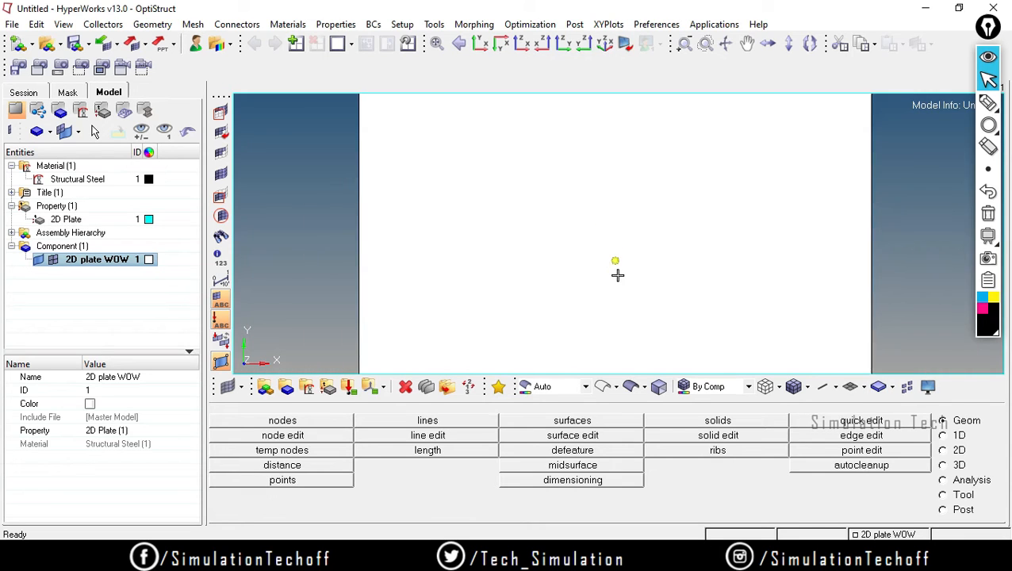
click(148, 260)
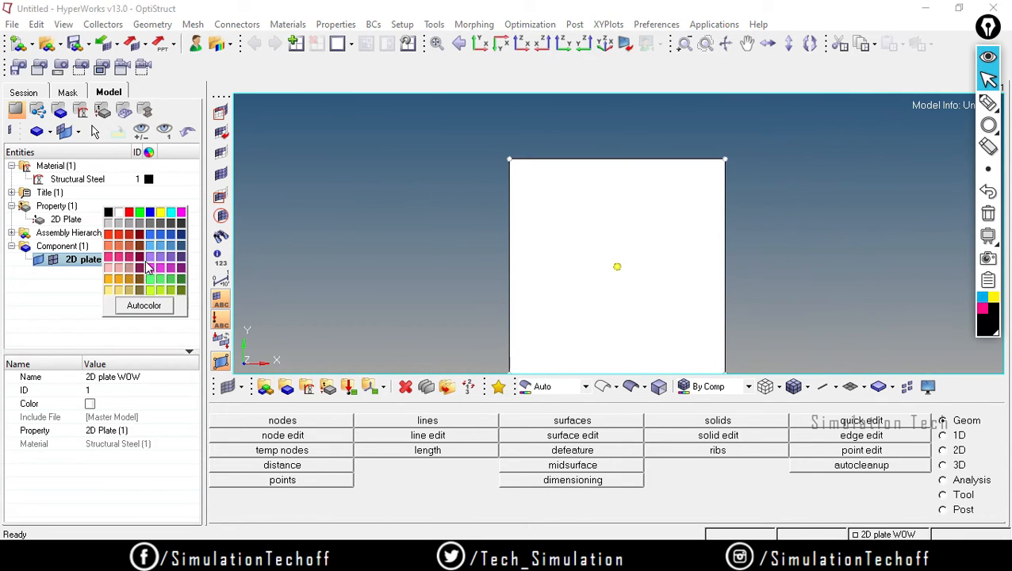
click(119, 213)
- Change the color of the 2D plate WOW component to light gray
click(148, 259)
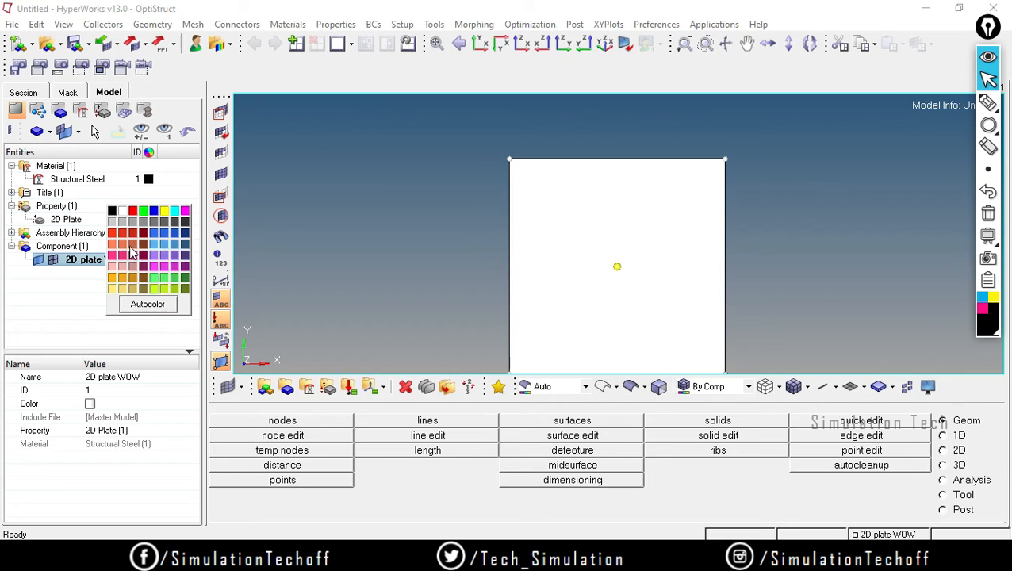
click(120, 220)
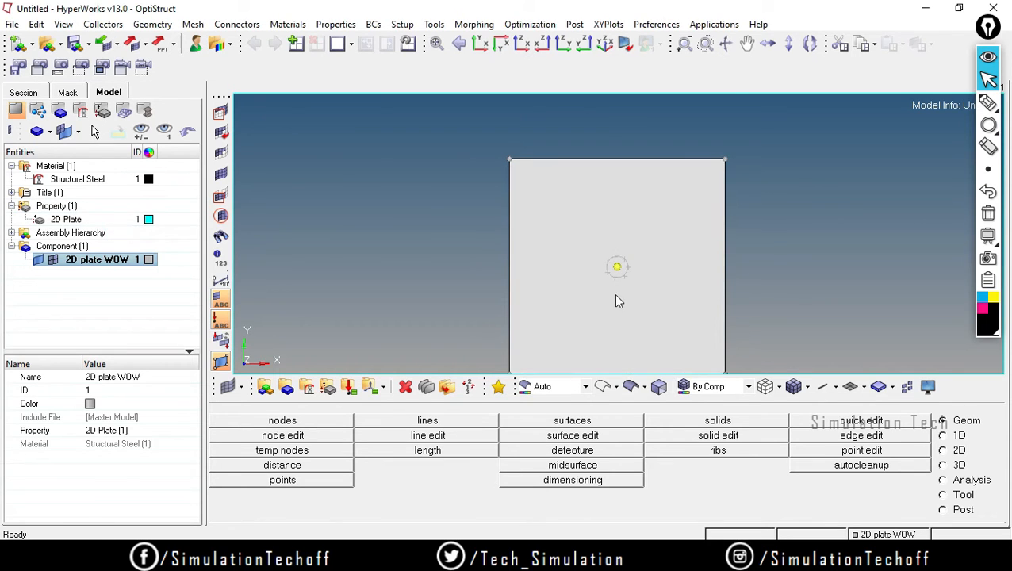
mouse_move(612, 316)
ctrl+right_down()
mouse_move(625, 255)
mouse_move(601, 322)
ctrl+right_up()
- Change the color of the 2D plate WOW component to dark gray and check the circle's contrast up close
click(148, 259)
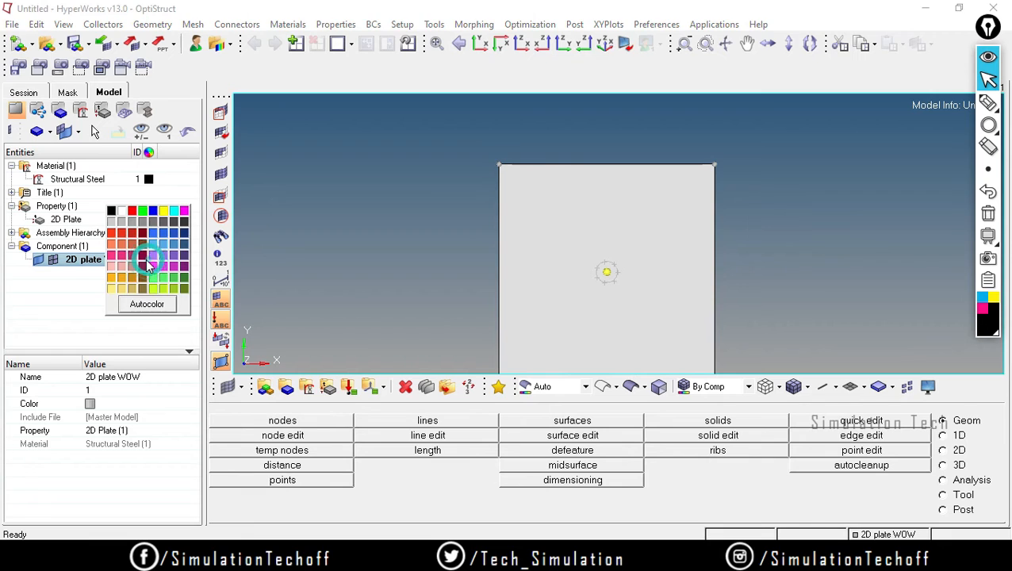
click(159, 221)
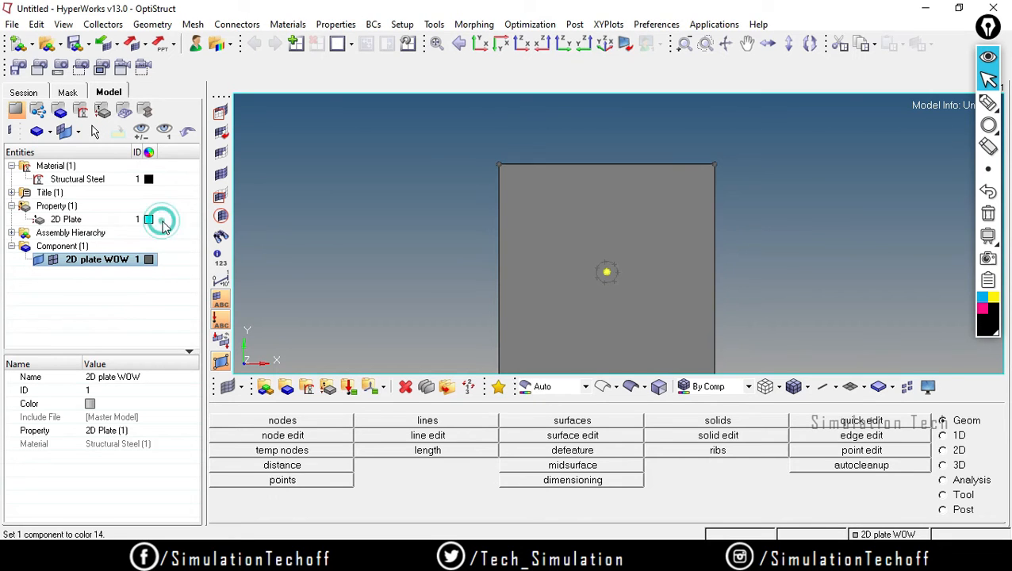
ctrl+right_drag(603, 304, 612, 262)
ctrl+scroll(612, 262, down, 3)
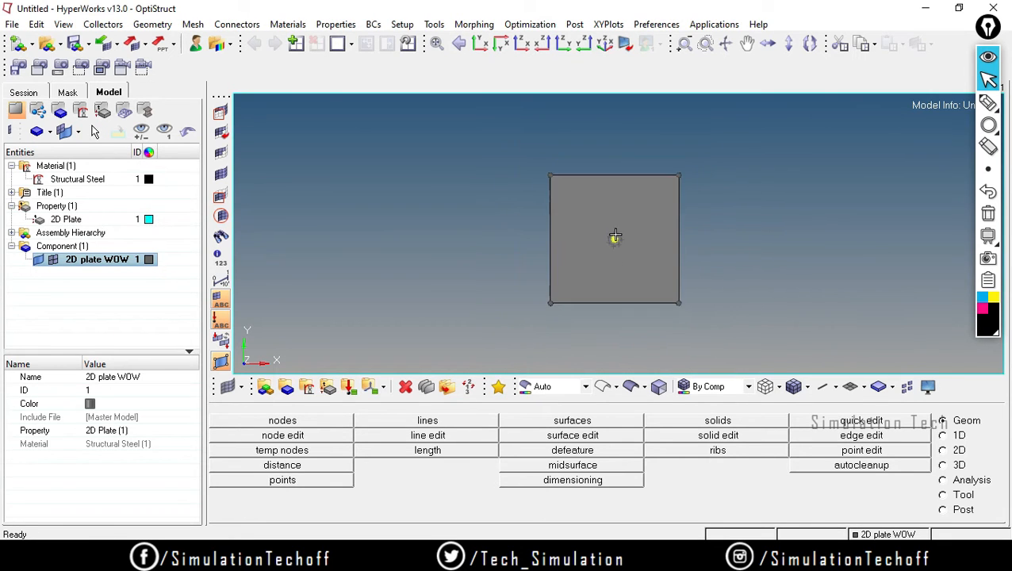
ctrl+scroll(614, 239, up, 12)
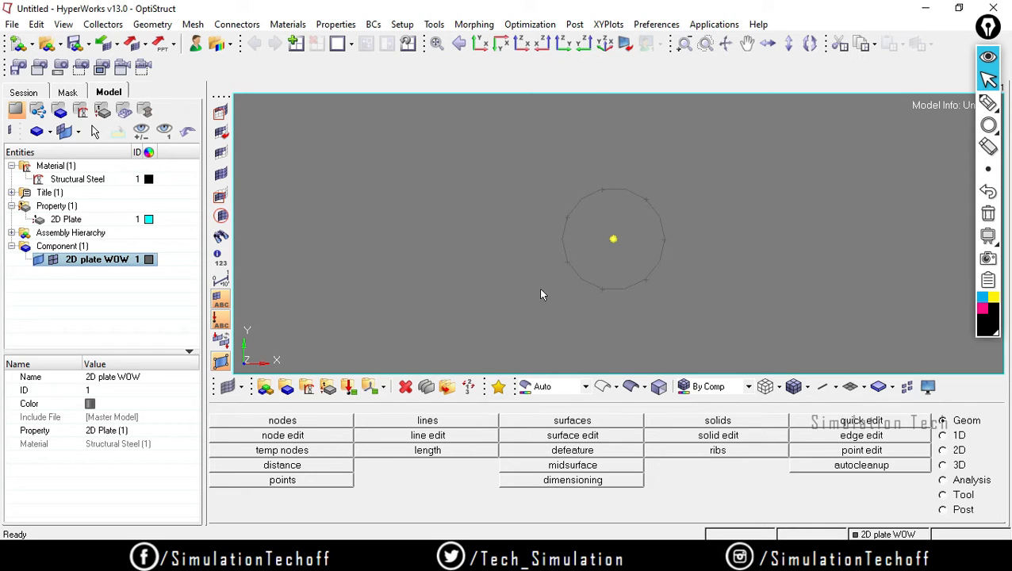
- Number the plate 1 and the circle's interior 2 with the annotation pen, outline and cross out the circle, and clear the annotations
click(987, 101)
drag(803, 199, 807, 228)
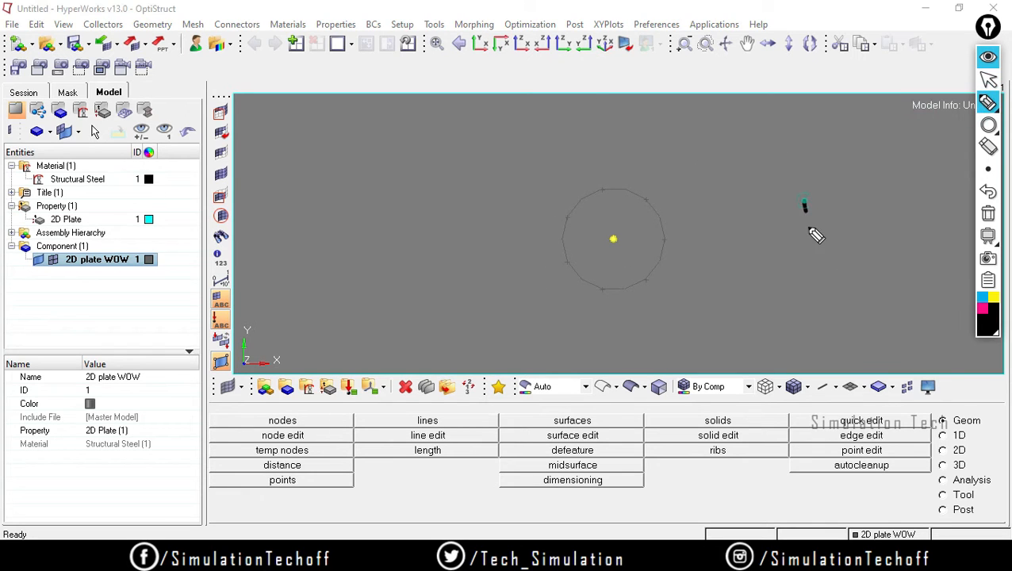
drag(634, 226, 655, 238)
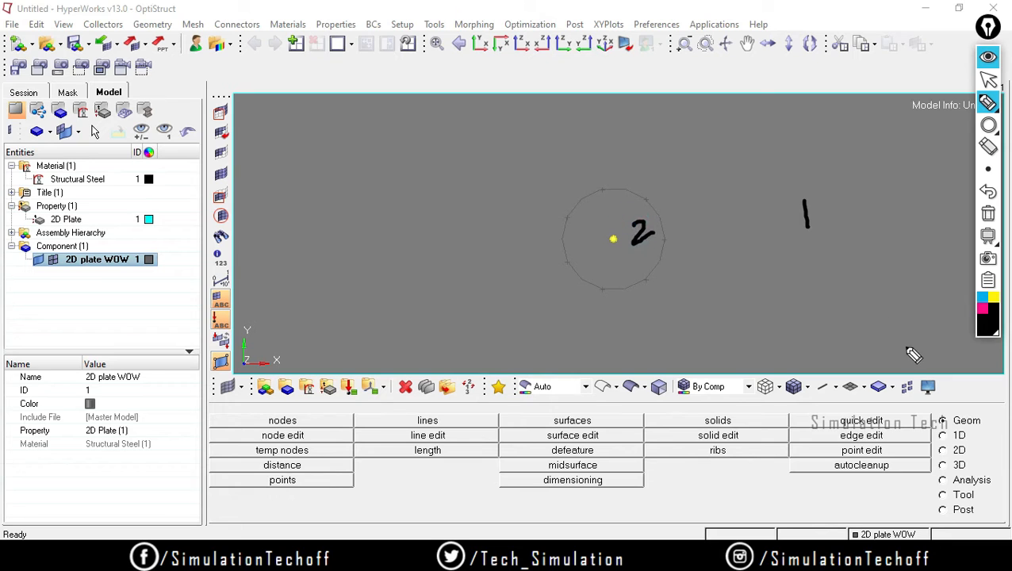
mouse_move(624, 190)
mouse_down()
mouse_move(655, 207)
mouse_move(663, 233)
mouse_move(658, 273)
mouse_move(627, 284)
mouse_move(569, 262)
mouse_move(593, 195)
mouse_move(628, 193)
mouse_up()
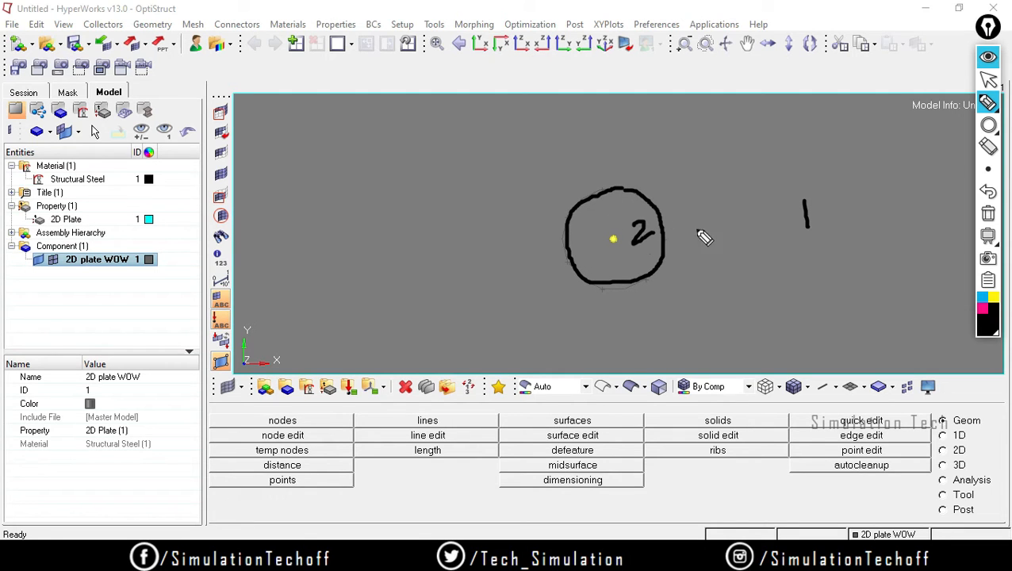
click(983, 309)
mouse_move(596, 225)
mouse_down()
mouse_move(627, 231)
mouse_move(613, 231)
mouse_up()
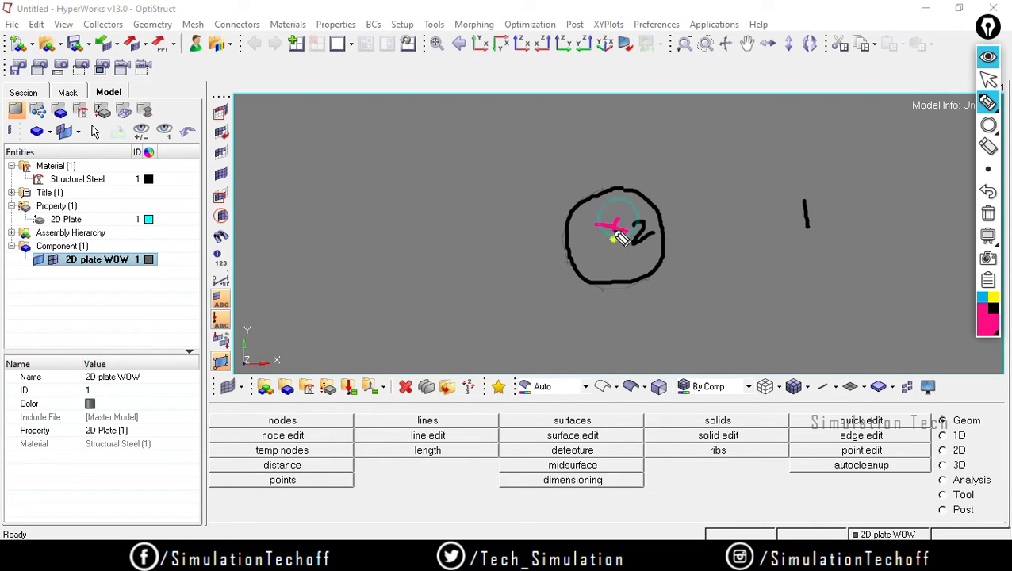
click(988, 214)
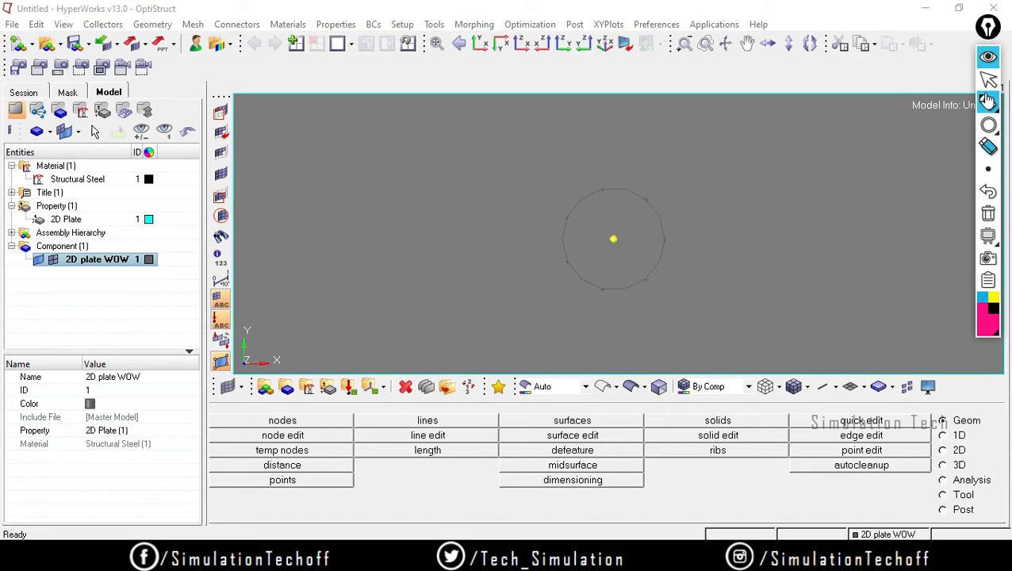
click(988, 79)
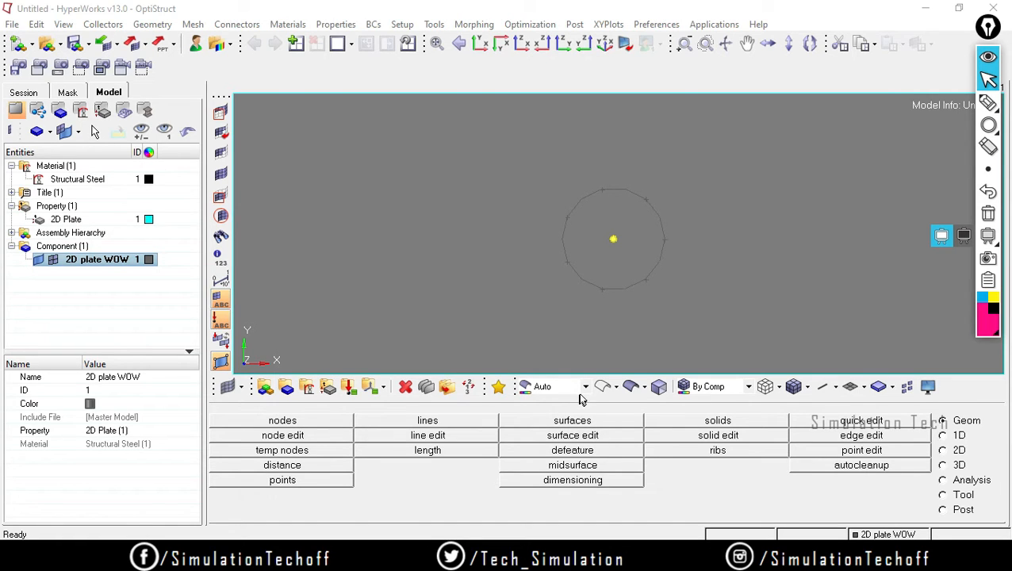
- Trim the plate surface with the circle line using Surface Edit's trim with lines, projected along the z-axis over the entire surface
click(869, 436)
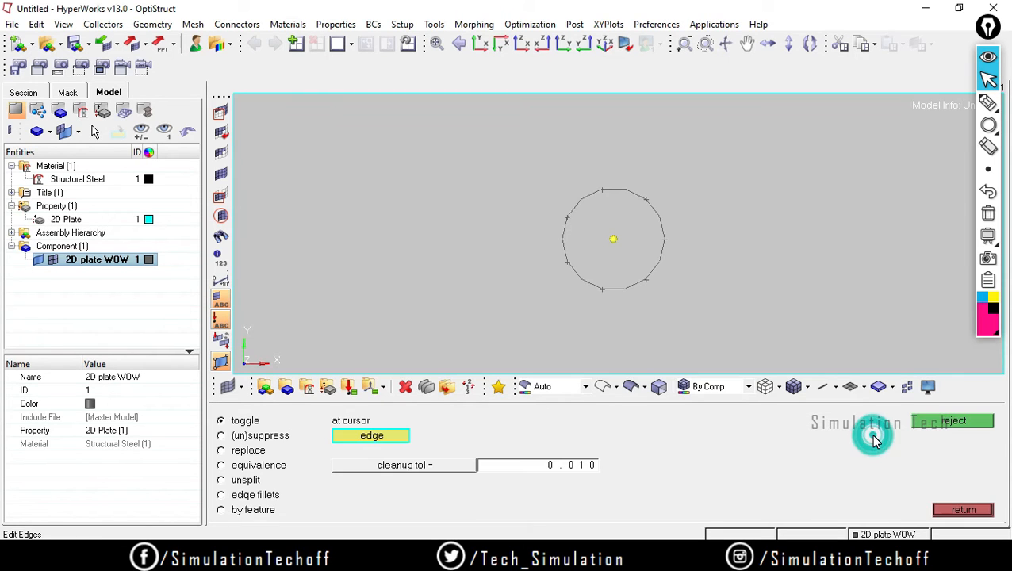
click(941, 513)
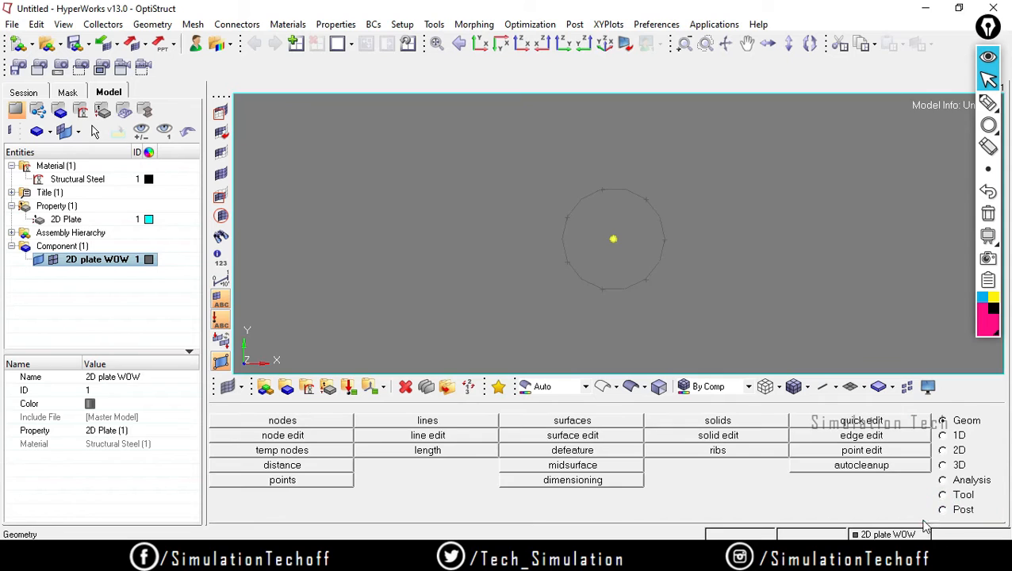
click(587, 436)
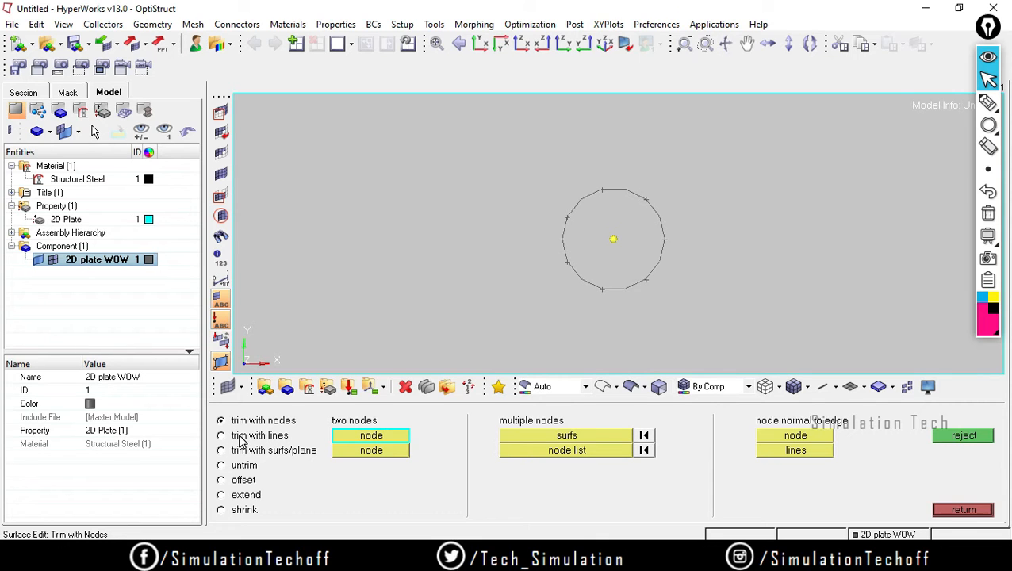
click(221, 436)
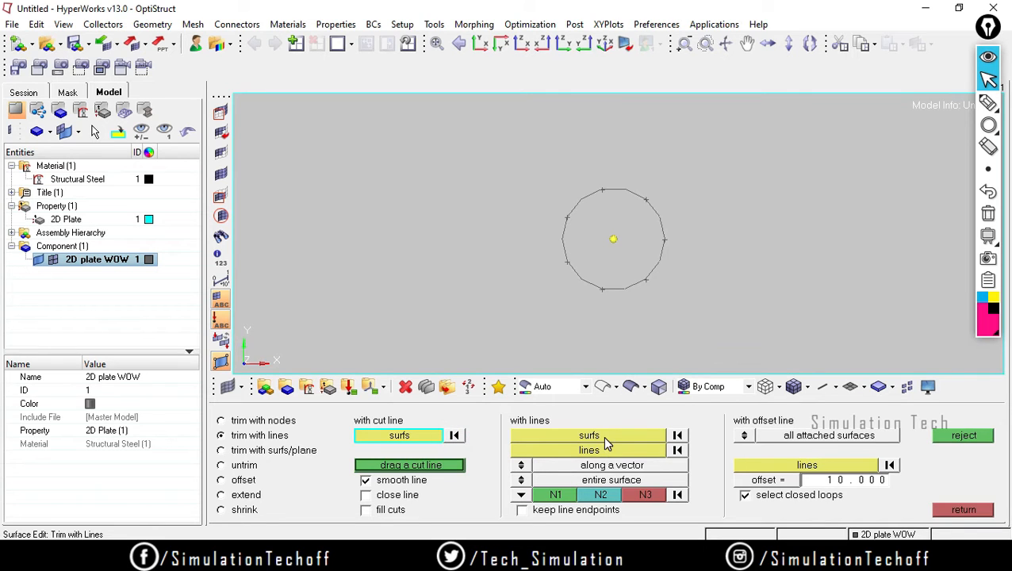
click(603, 435)
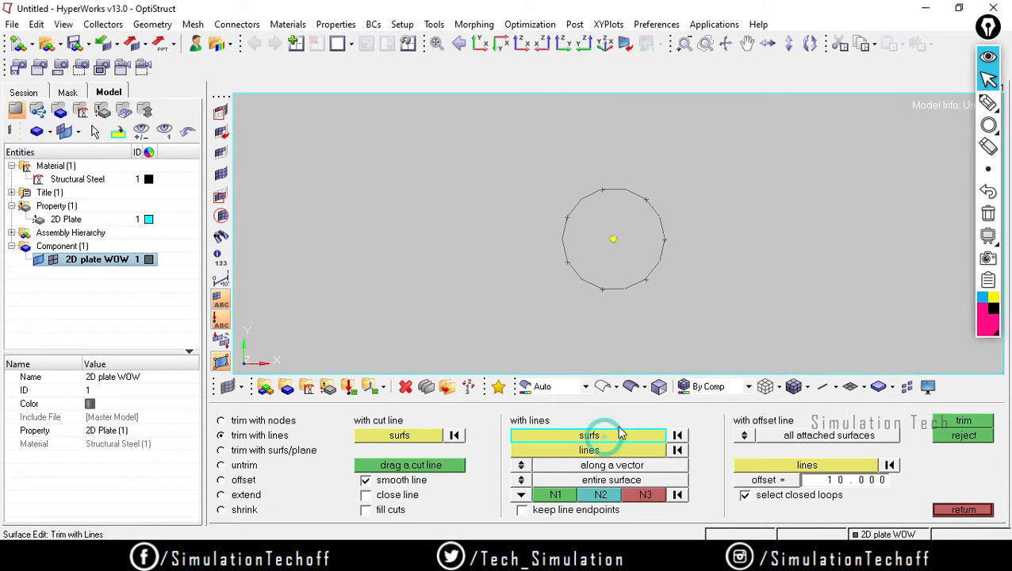
click(738, 267)
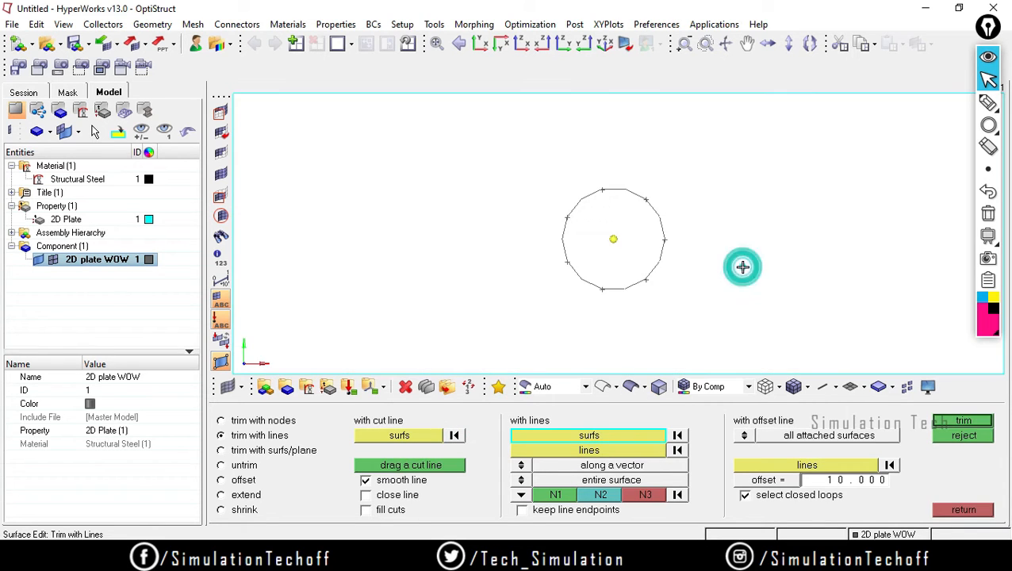
click(632, 451)
click(617, 287)
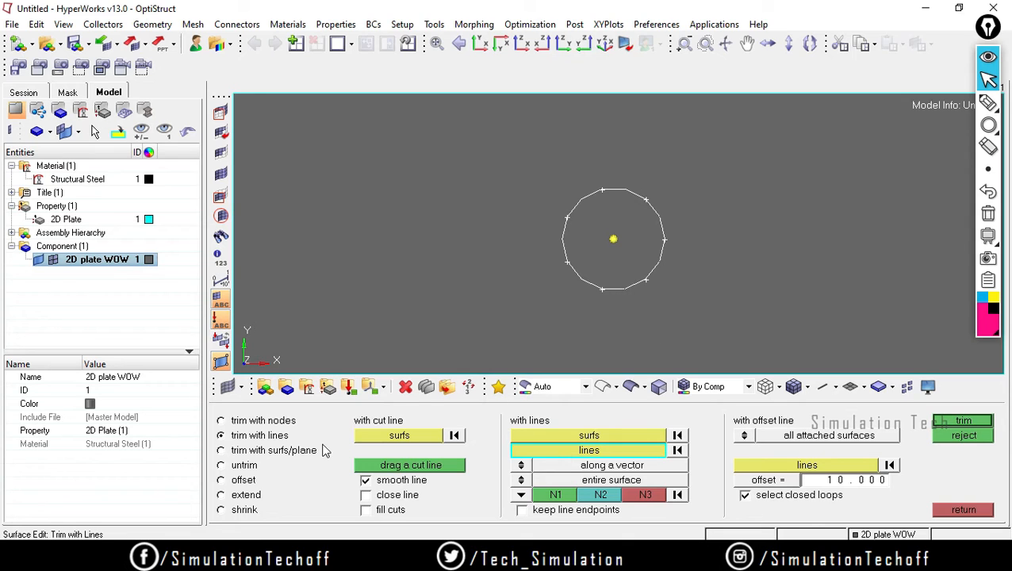
click(524, 467)
click(524, 467)
click(520, 494)
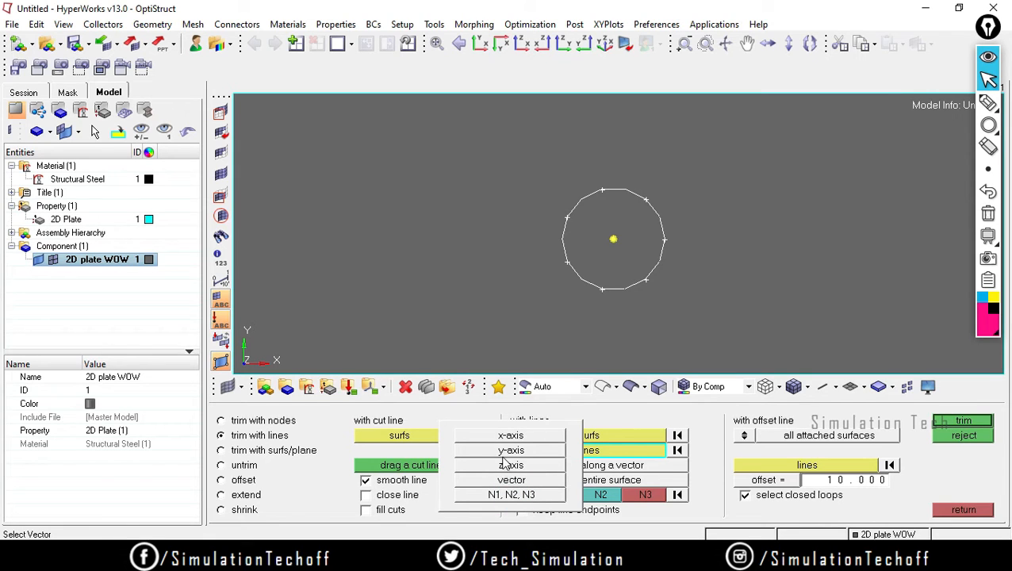
click(505, 467)
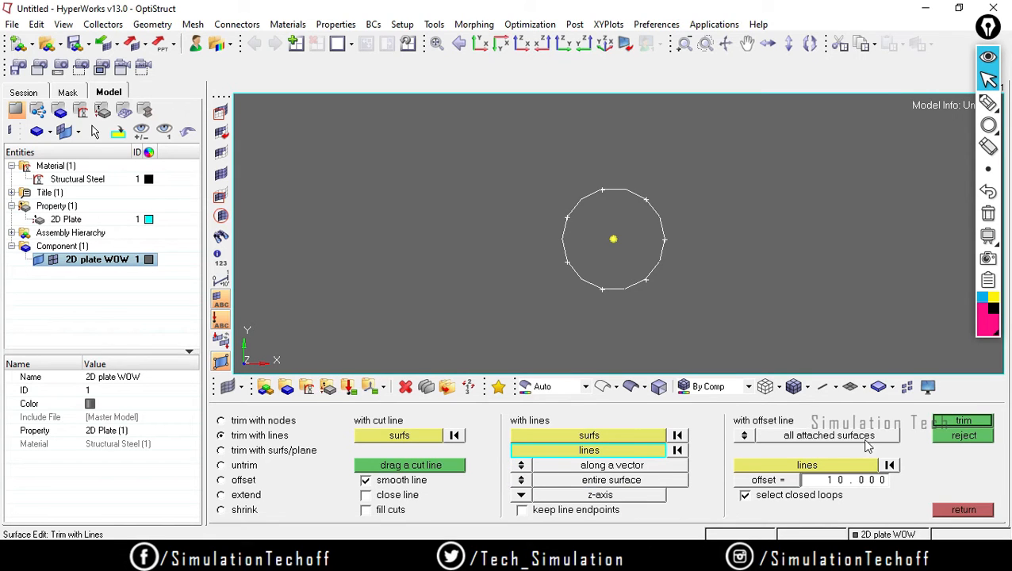
click(962, 422)
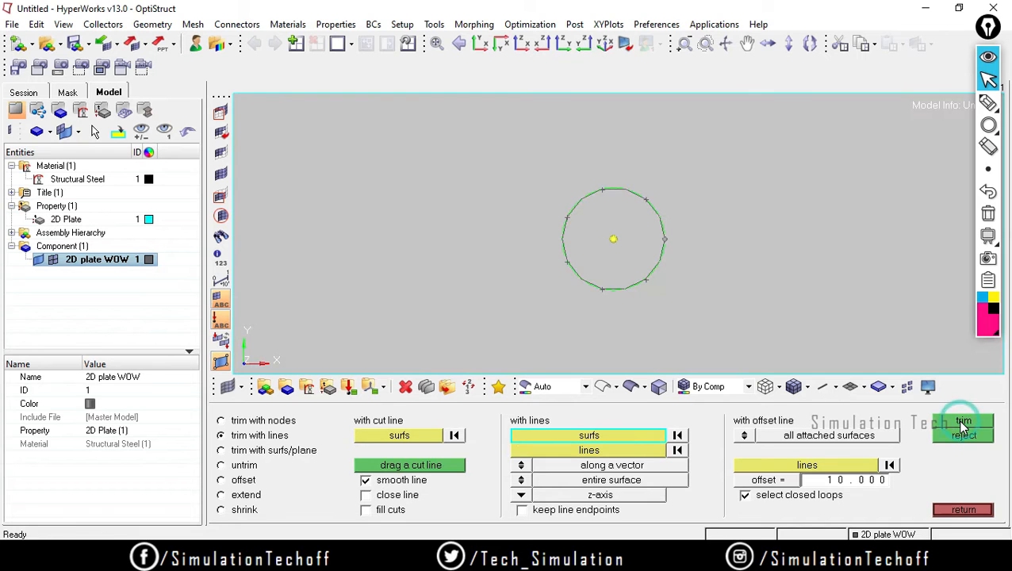
click(962, 510)
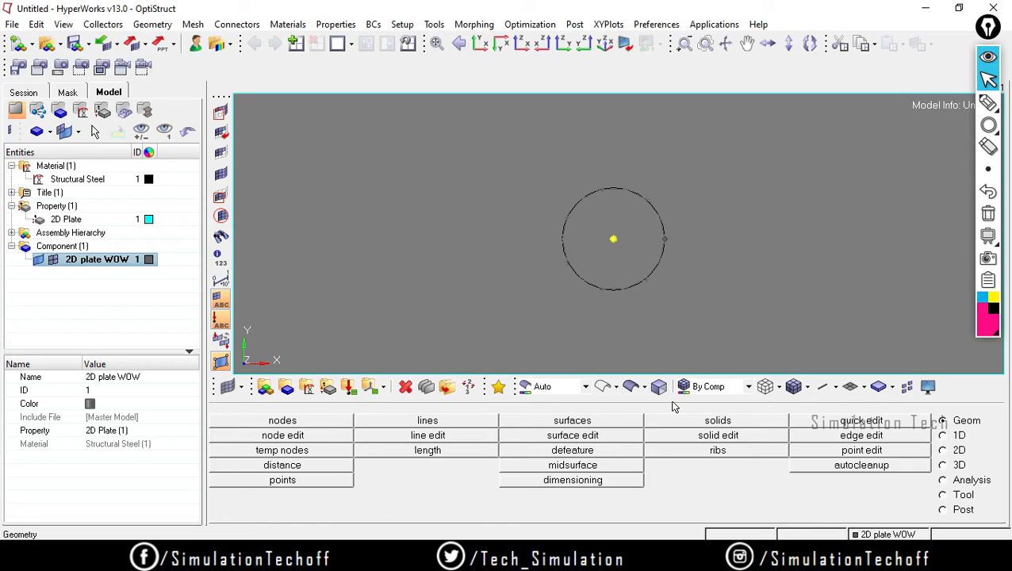
- Set the geometry color mode to Mixed and inspect the trimmed circle's edge on the plate
click(585, 386)
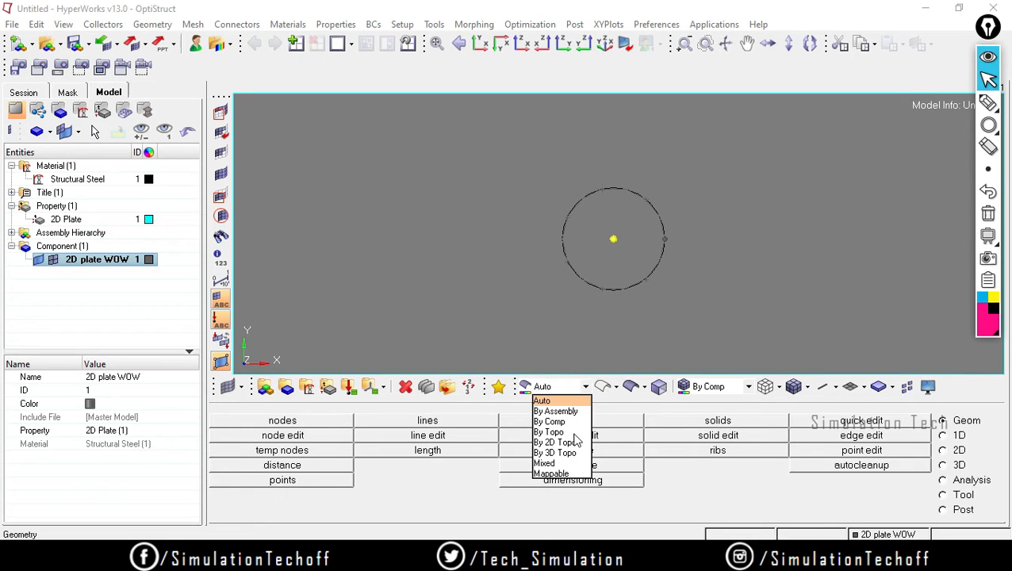
click(563, 464)
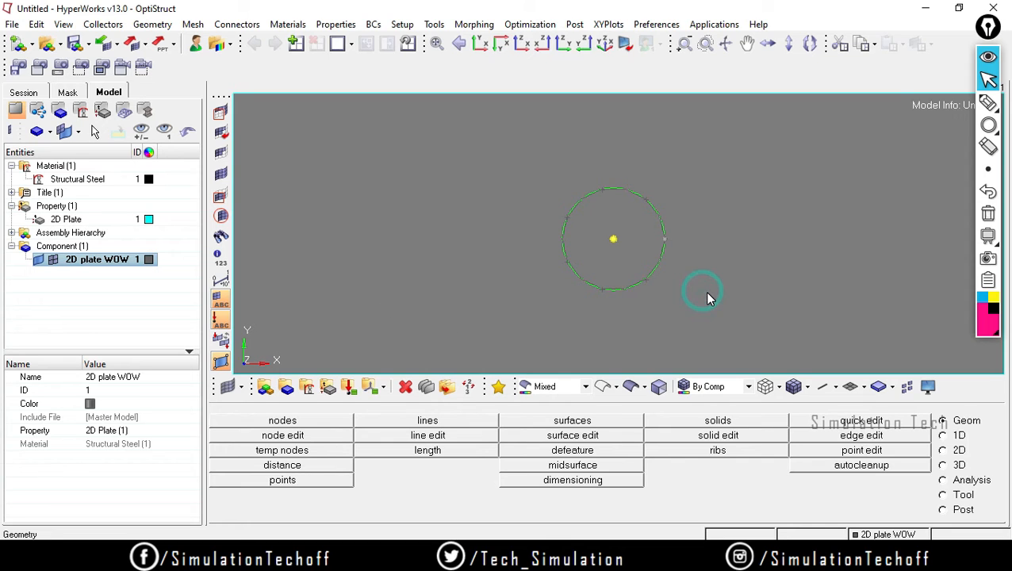
ctrl+scroll(708, 293, down, 5)
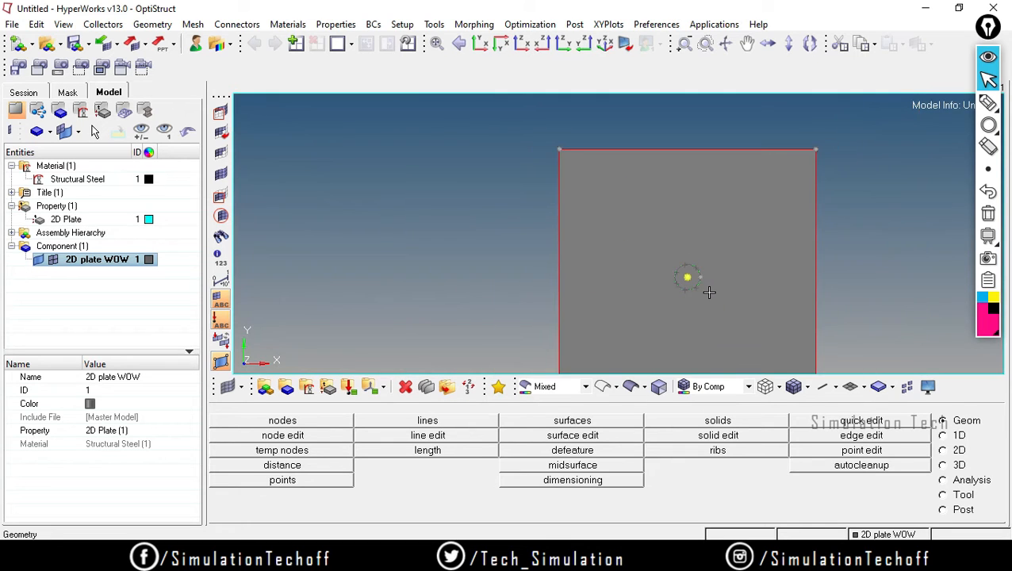
ctrl+right_drag(706, 291, 683, 339)
ctrl+scroll(662, 238, up, 2)
ctrl+scroll(598, 317, down, 1)
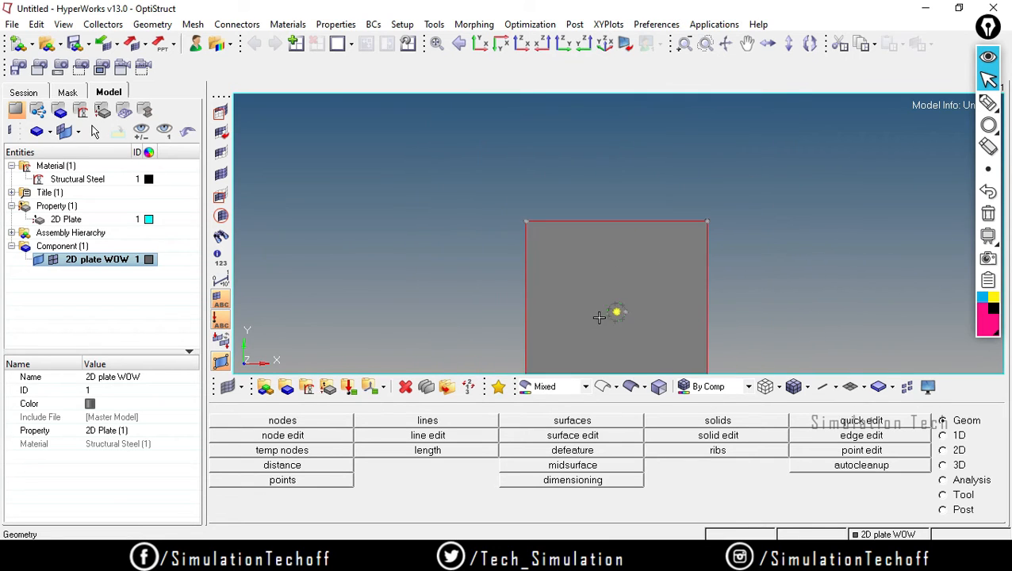
ctrl+scroll(627, 316, up, 1)
ctrl+scroll(602, 337, up, 4)
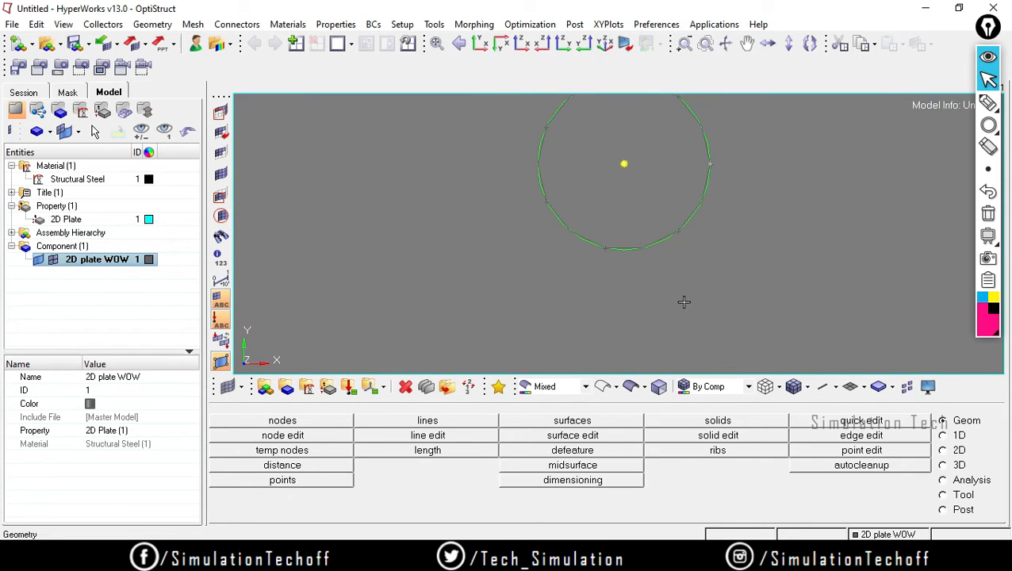
ctrl+right_drag(652, 243, 651, 344)
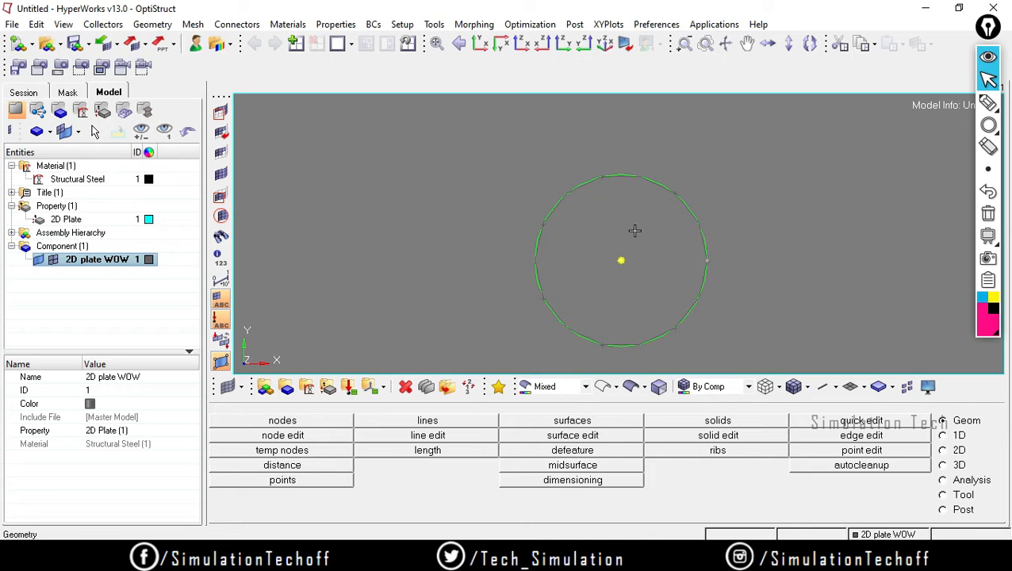
- Delete the surface inside the circle to open the hole in the plate
click(405, 387)
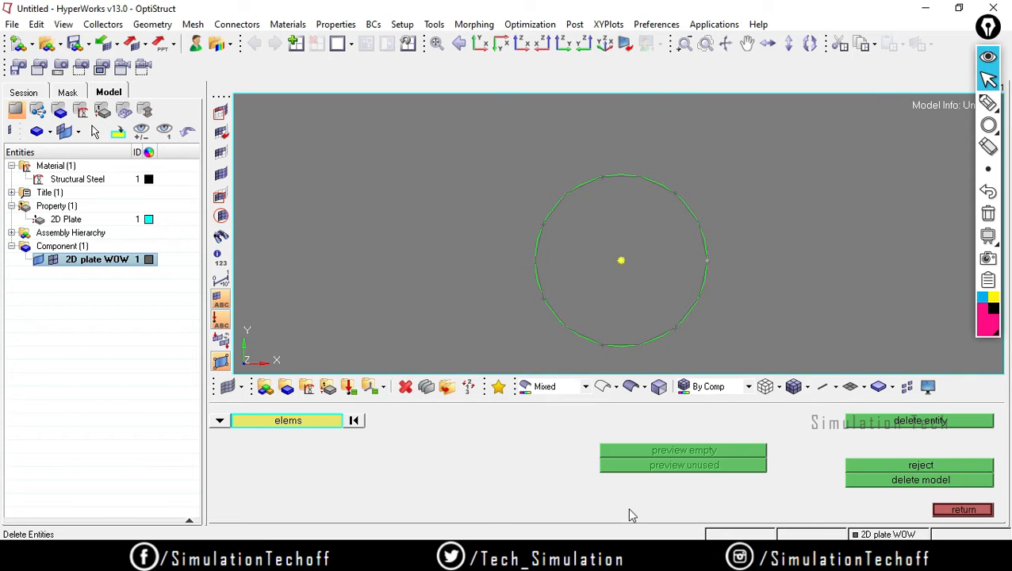
click(219, 421)
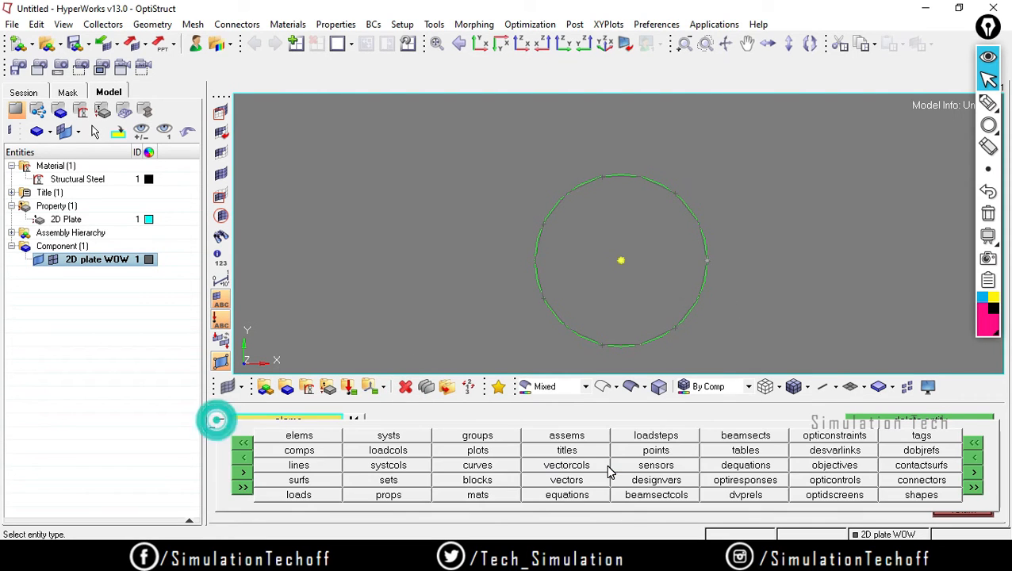
click(301, 480)
click(638, 283)
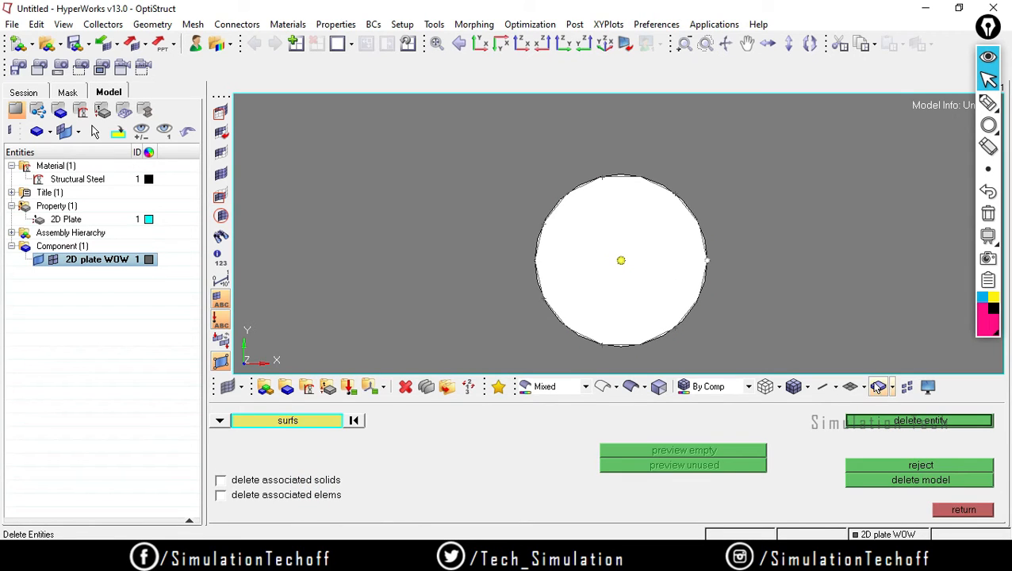
click(887, 420)
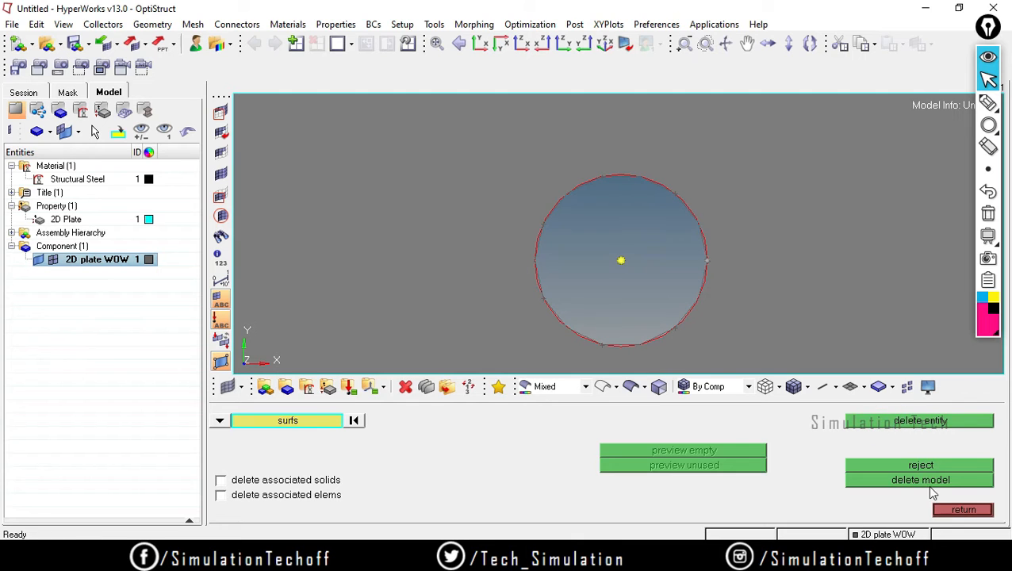
click(944, 512)
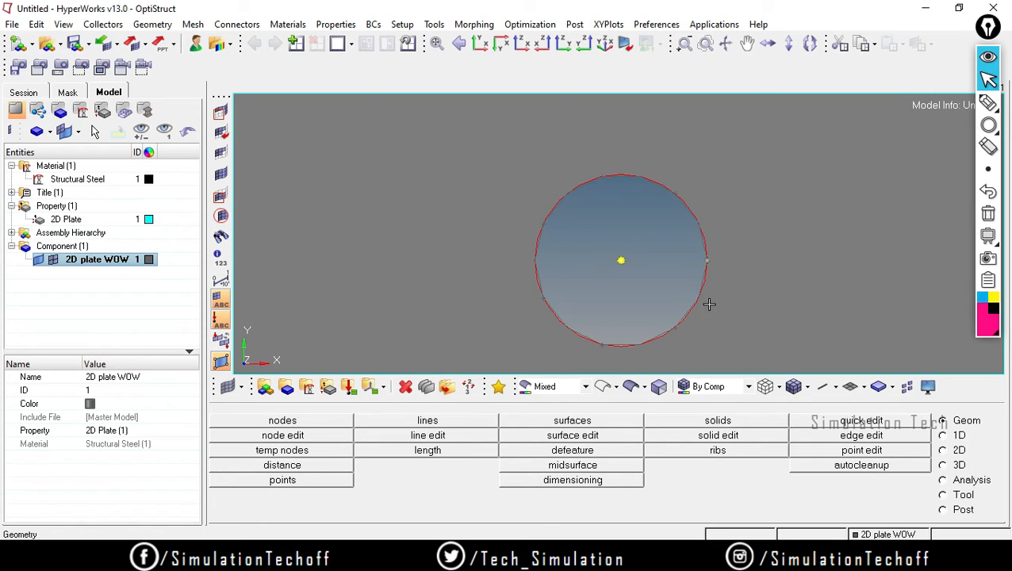
- Examine the hole up close and the whole plate around it
scroll(669, 294, up, 2)
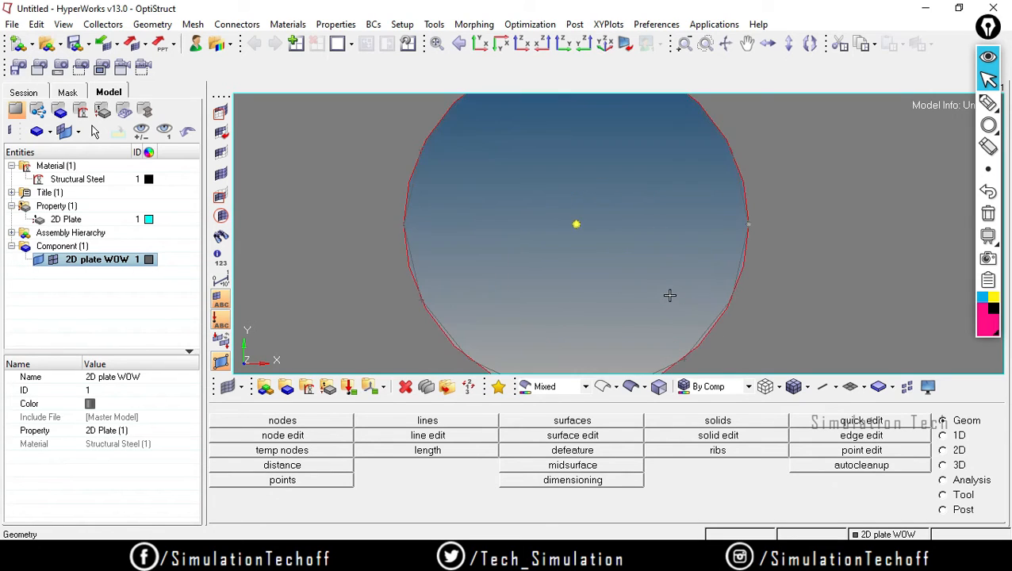
scroll(669, 294, down, 1)
scroll(668, 293, down, 5)
scroll(629, 215, up, 1)
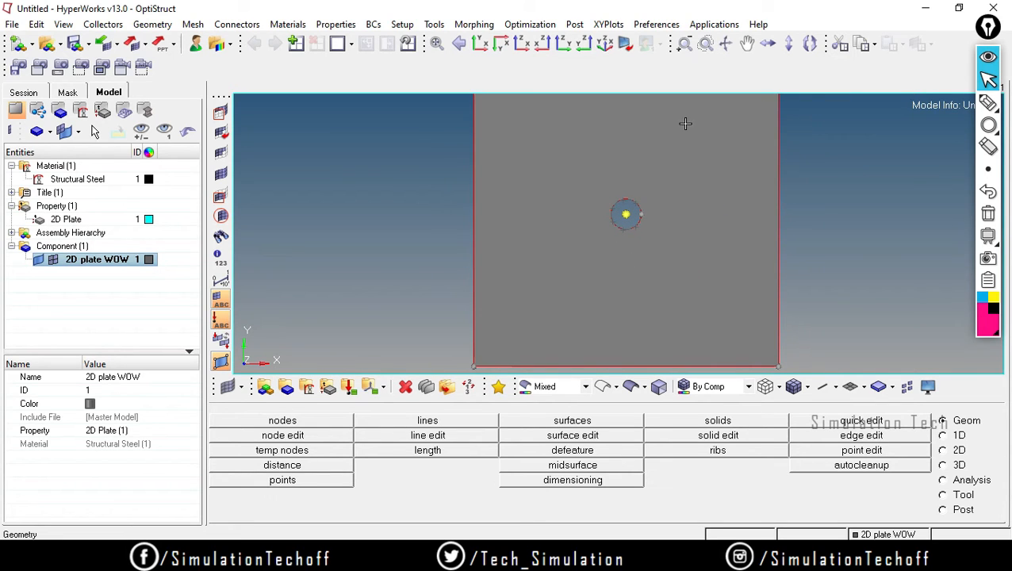
scroll(676, 214, down, 4)
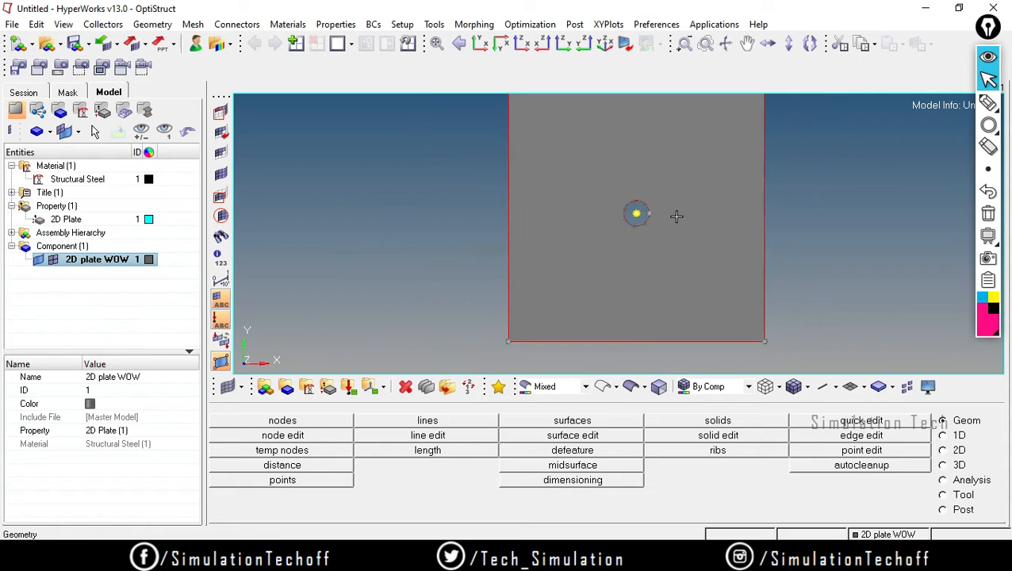
ctrl+right_drag(673, 203, 620, 217)
scroll(643, 222, up, 2)
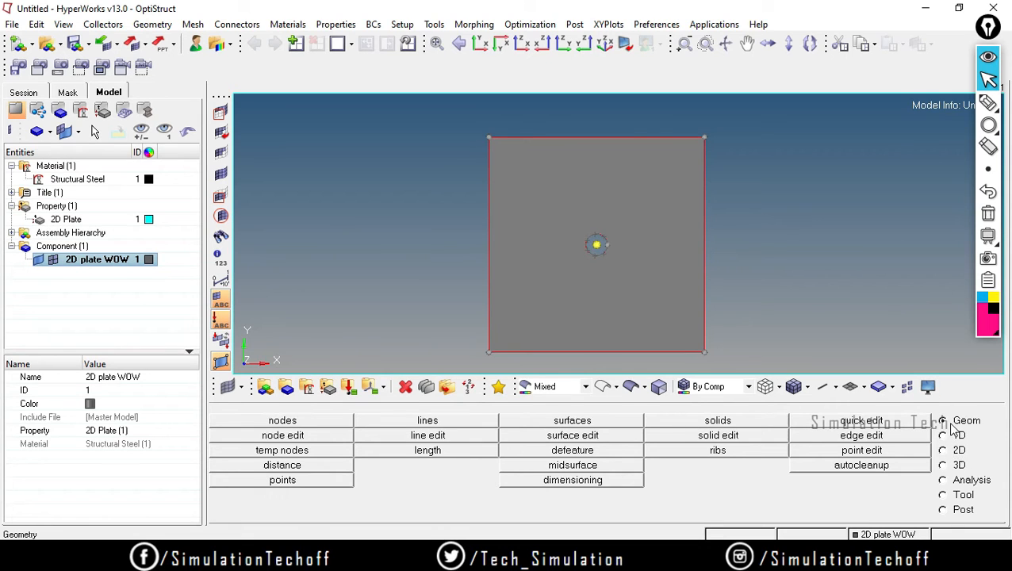
- Circle the 2D option with the annotation pen, clear the mark, and switch to the 2D element commands
click(988, 101)
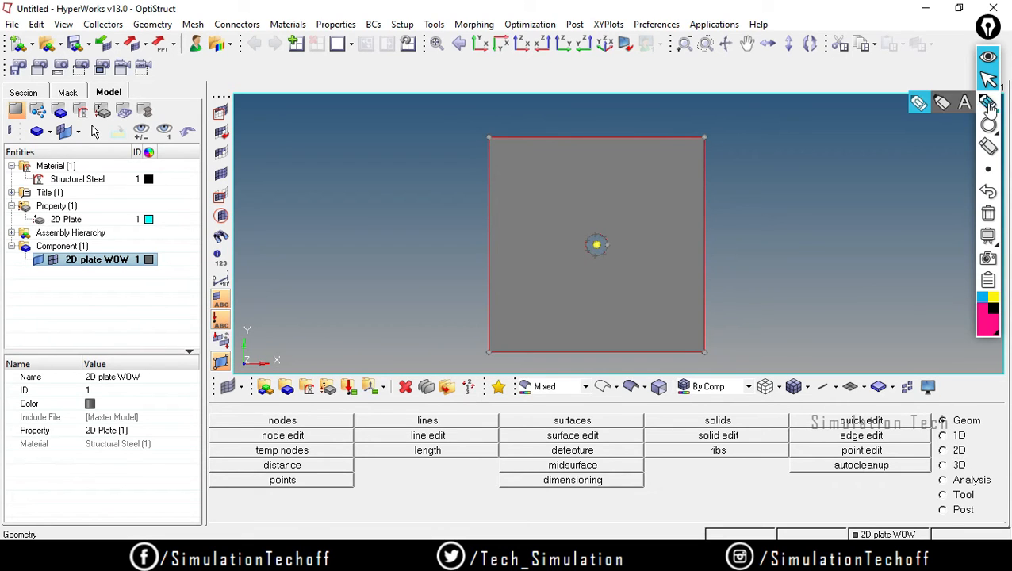
mouse_move(983, 441)
mouse_down()
mouse_move(937, 444)
mouse_move(969, 457)
mouse_move(950, 439)
mouse_up()
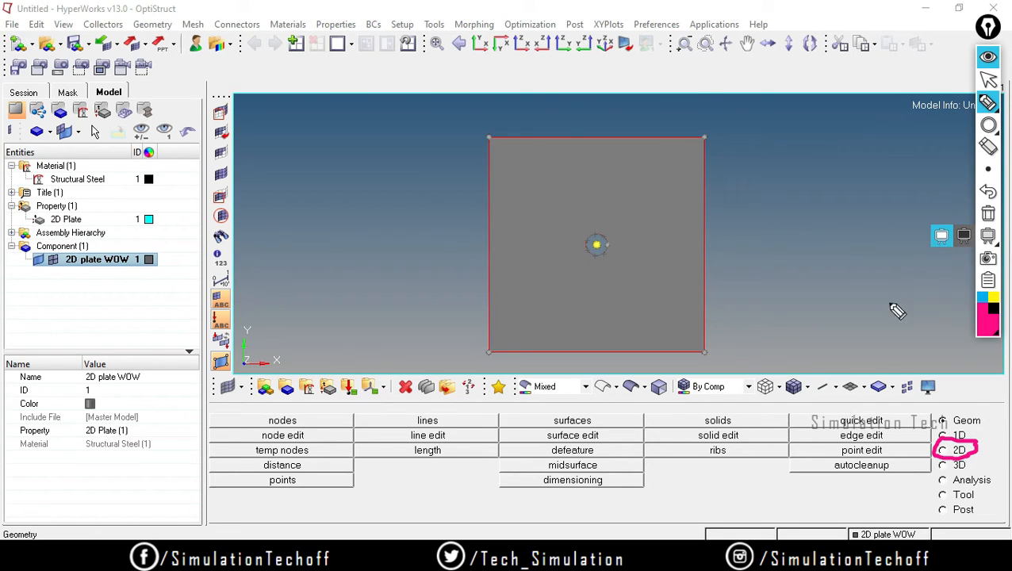
click(989, 83)
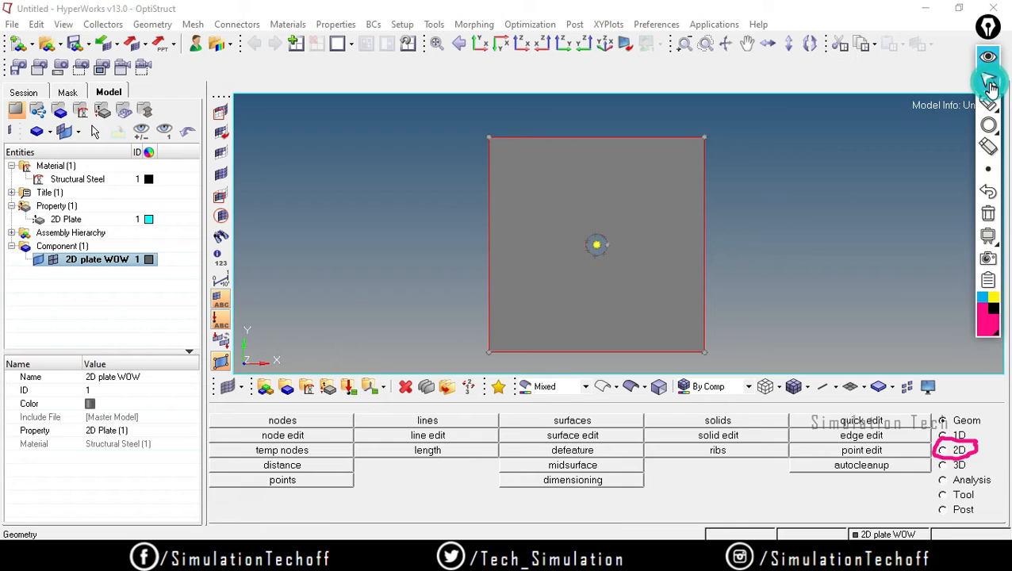
click(988, 213)
click(944, 450)
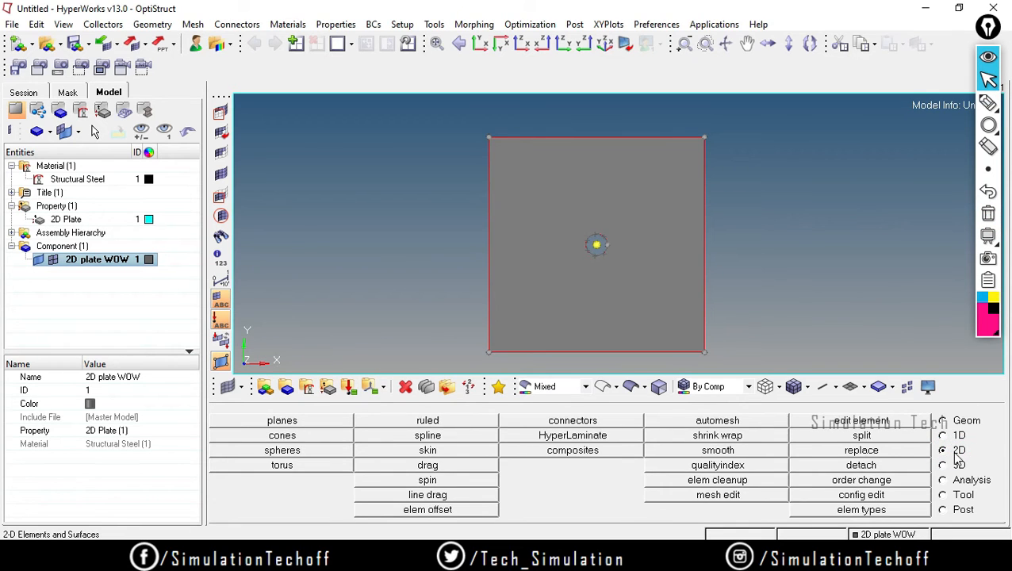
- Outline the automesh command with the annotation pen and clear the outline
click(988, 103)
mouse_move(659, 402)
mouse_down()
mouse_move(666, 432)
mouse_move(781, 413)
mouse_move(656, 404)
mouse_up()
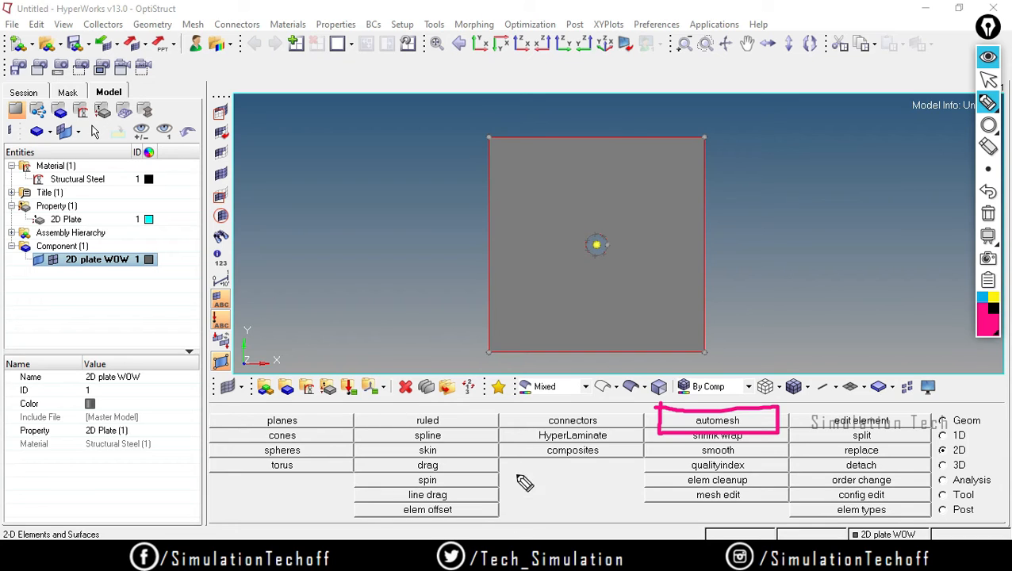
click(987, 213)
click(987, 80)
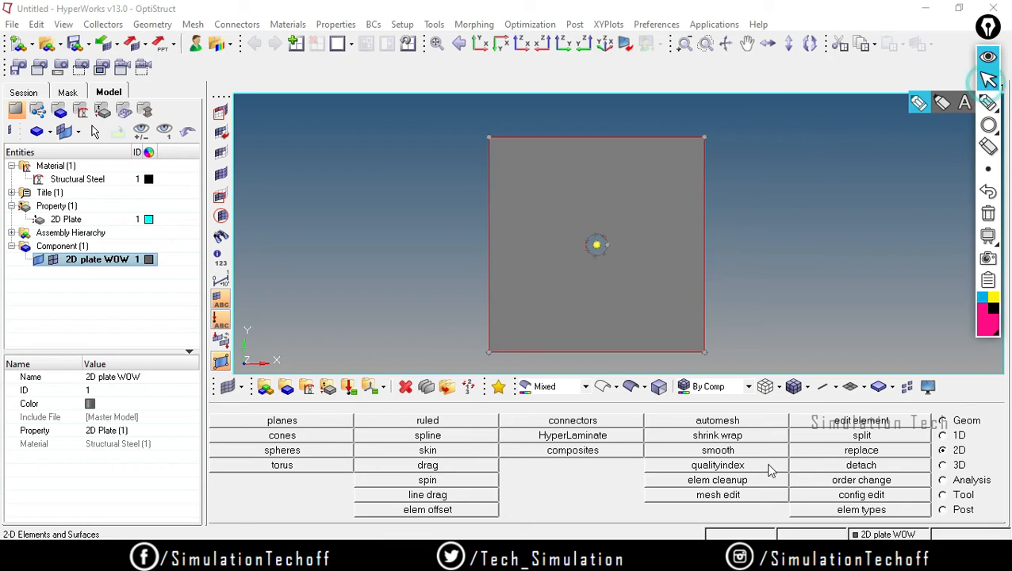
- Start Automesh, select the plate surface and set the element size to 100
click(753, 421)
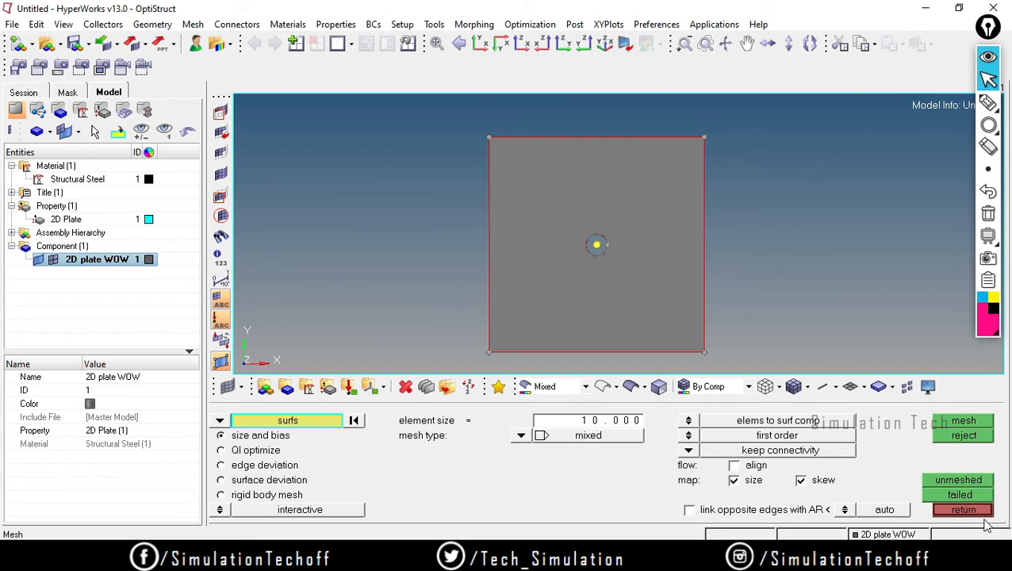
click(961, 510)
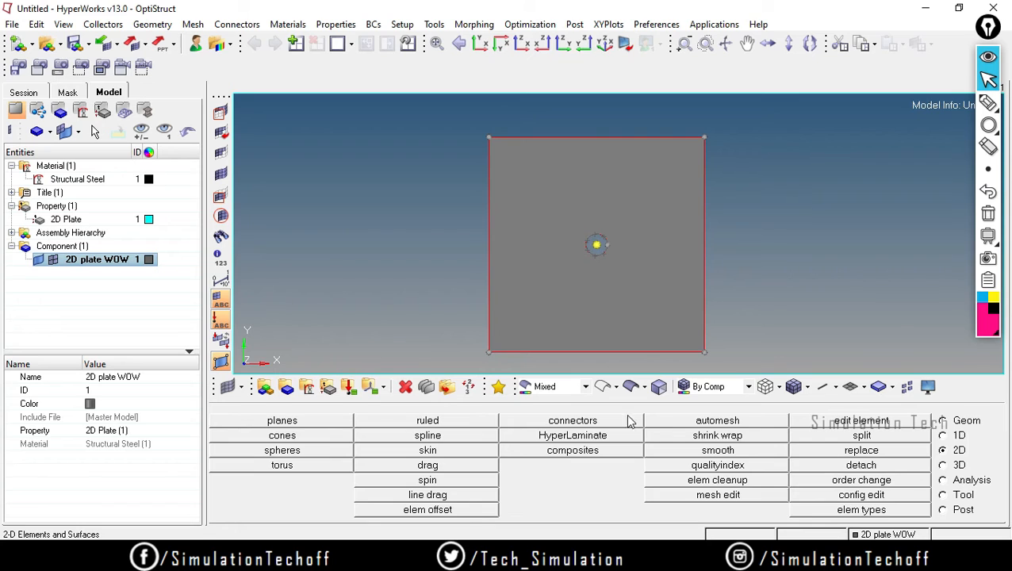
click(680, 423)
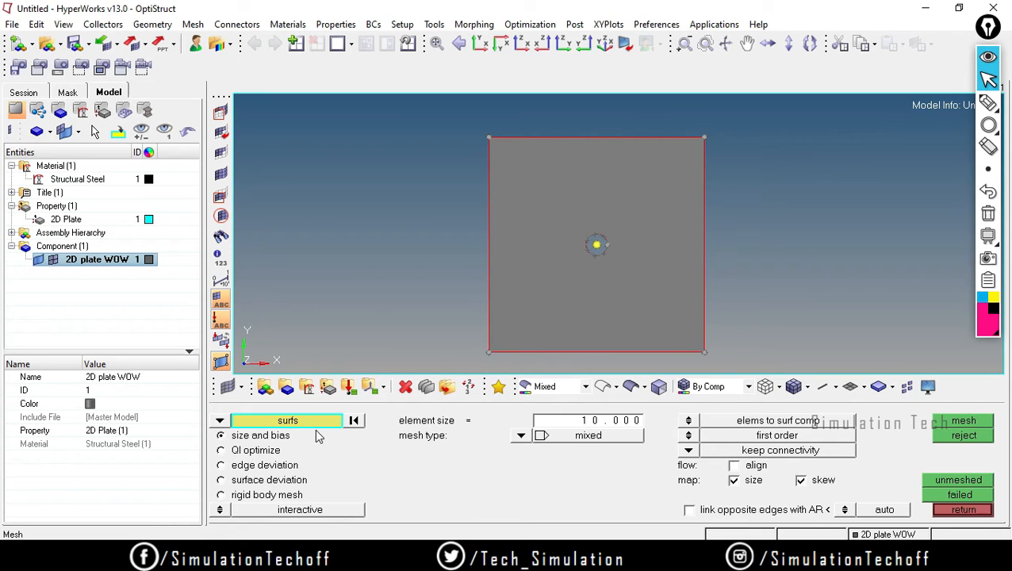
click(531, 291)
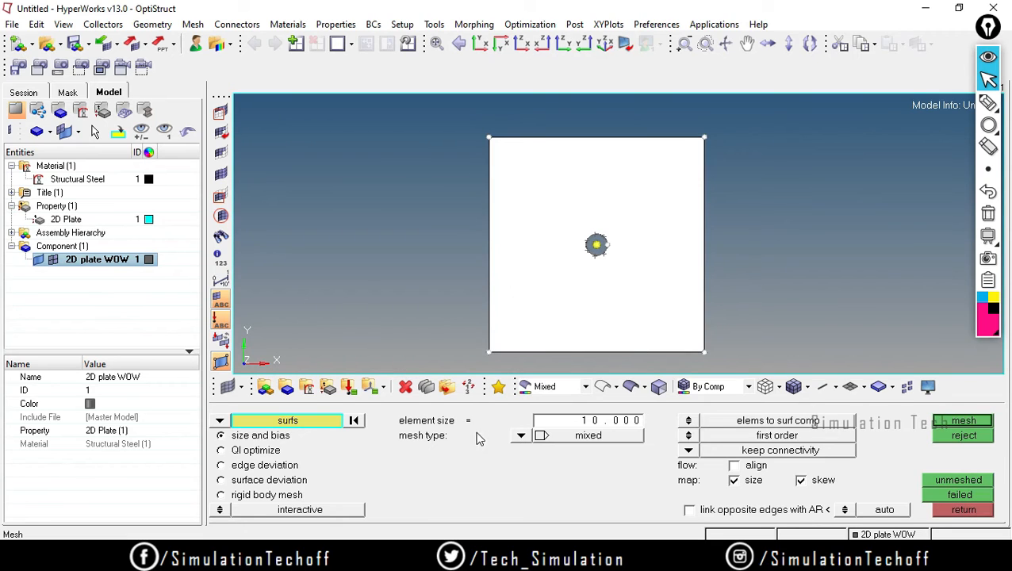
click(586, 421)
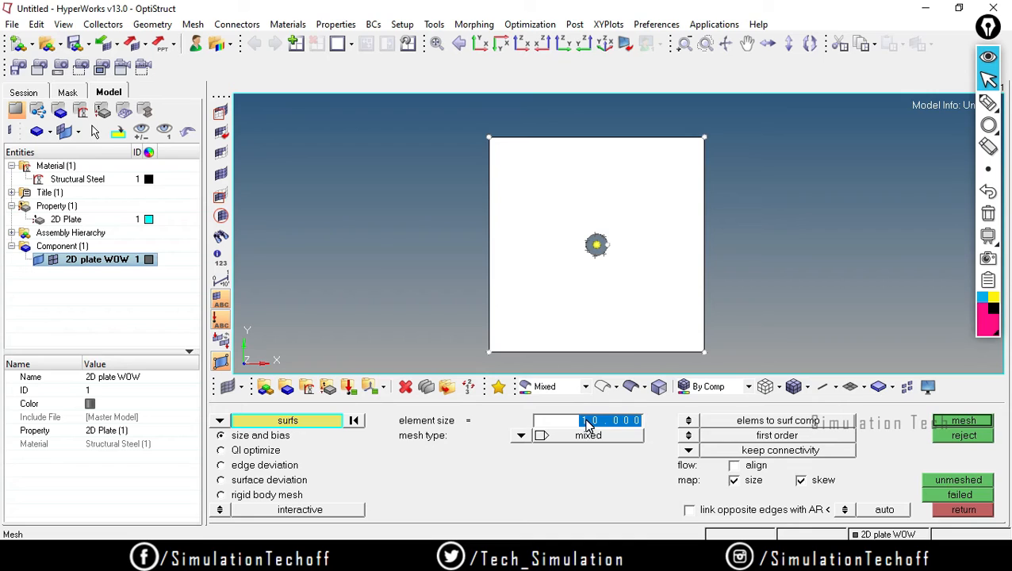
text(1000)
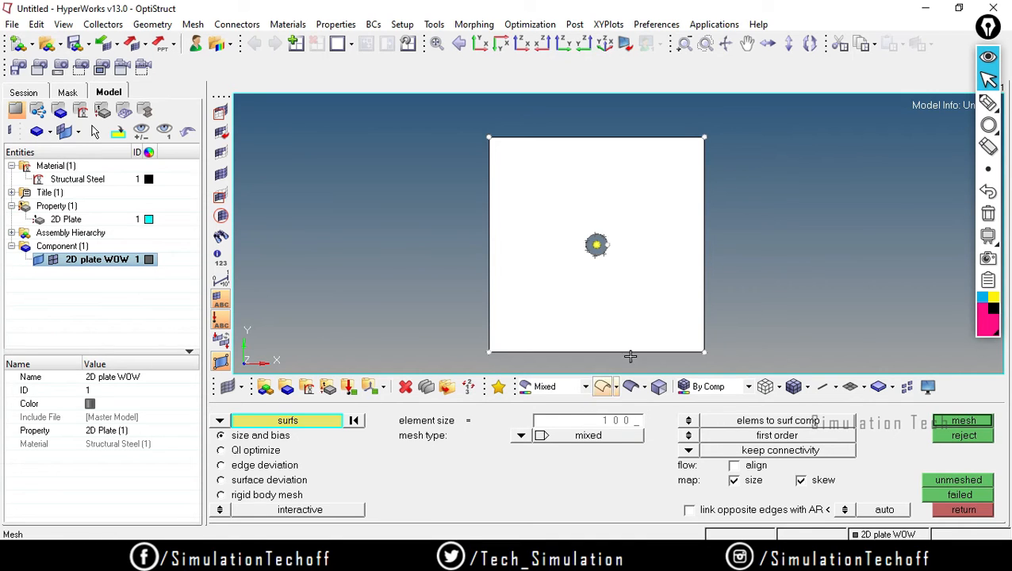
- Set the mesh type to quads, leaving the element destination at elems to surf comp
click(521, 433)
click(517, 473)
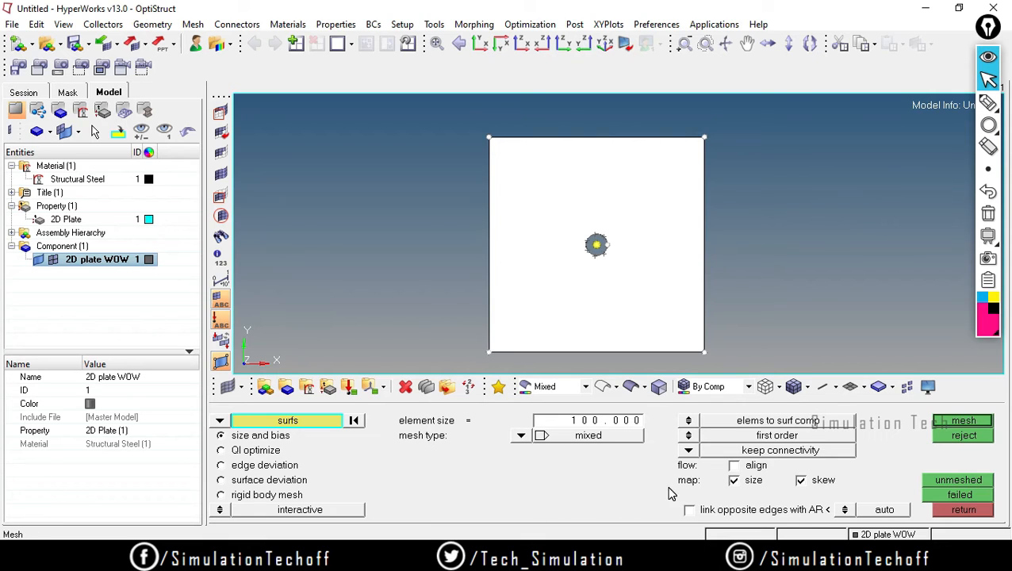
click(512, 433)
click(523, 434)
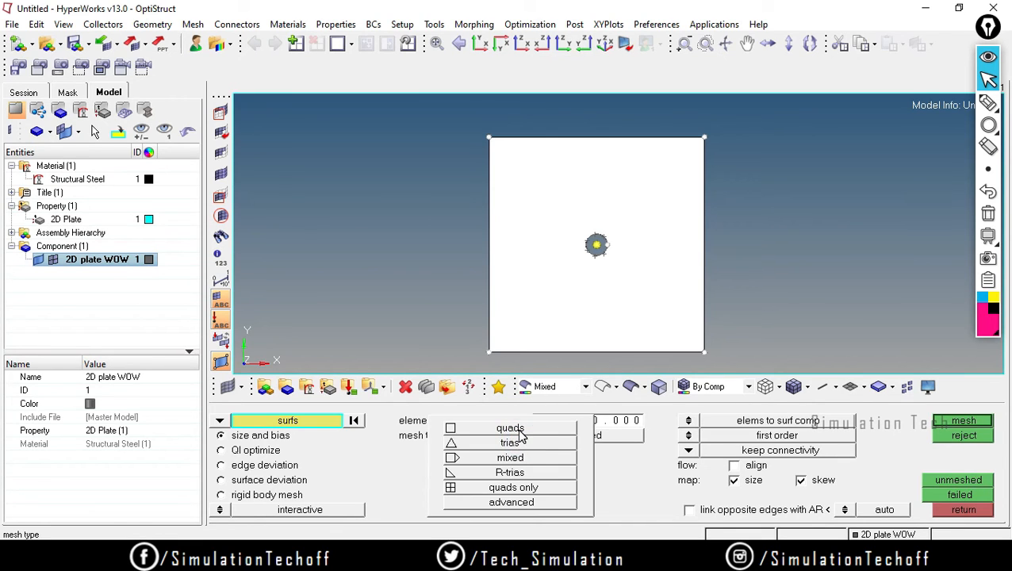
click(510, 429)
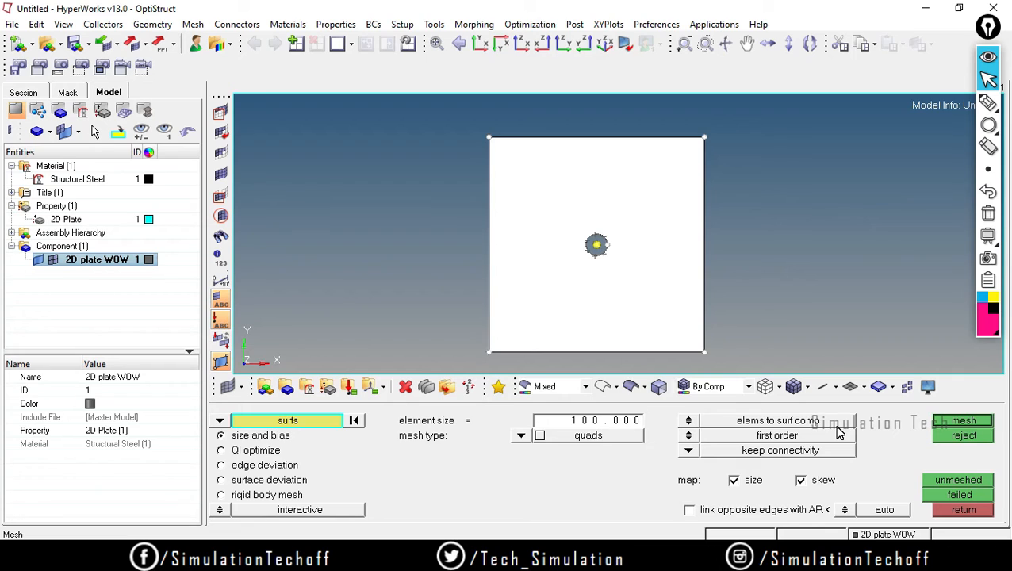
click(689, 423)
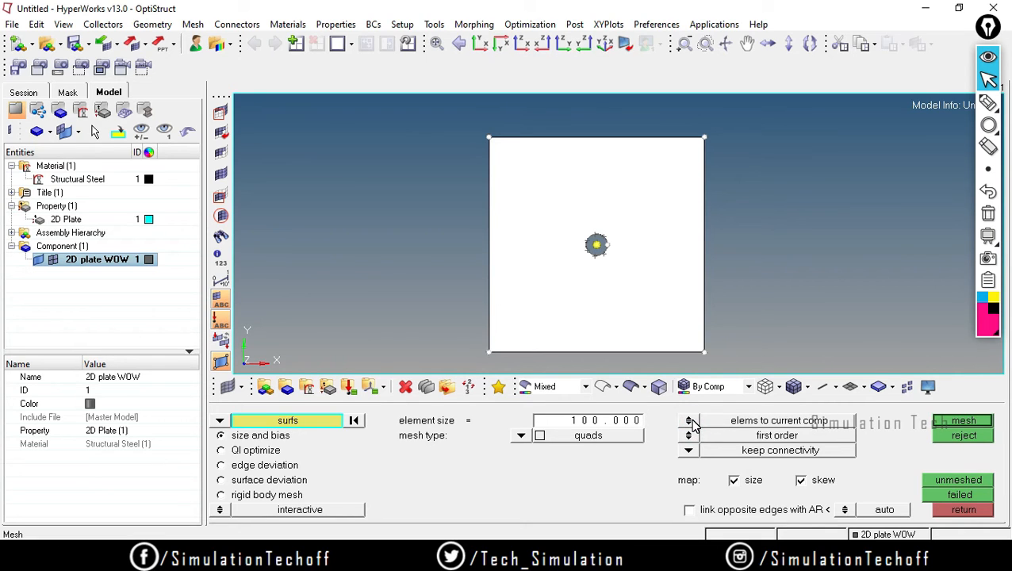
click(688, 422)
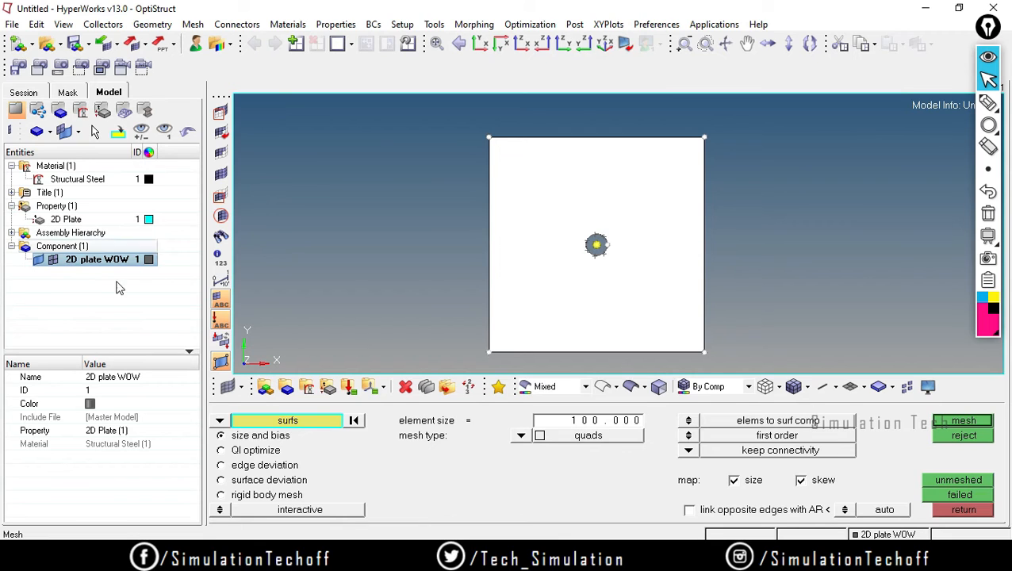
- Circle the 2D plate WOW component and sketch a ticked second plate beside the first with the annotation pen, and clear all marks
click(988, 103)
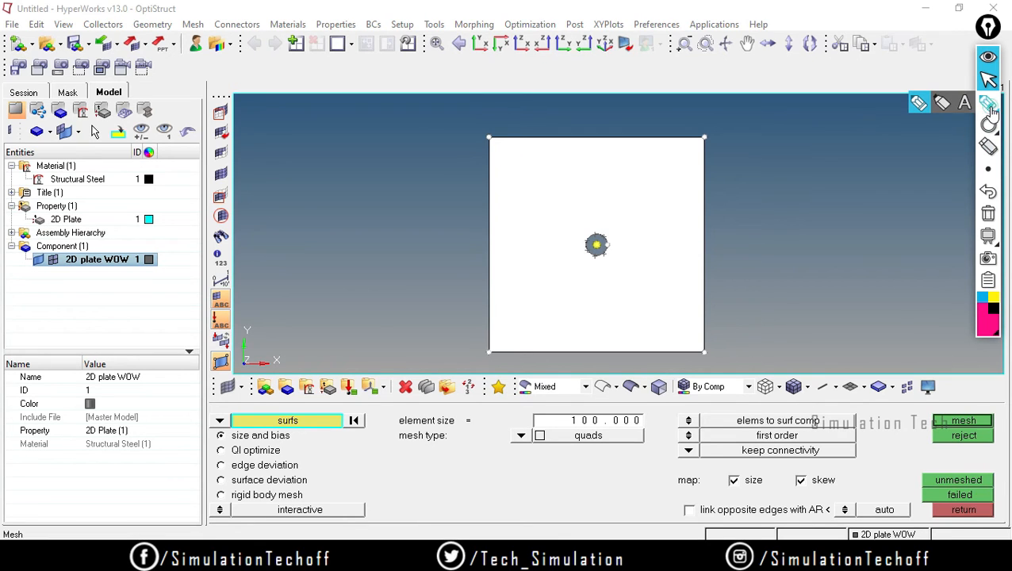
mouse_move(107, 246)
mouse_down()
mouse_move(24, 249)
mouse_move(41, 279)
mouse_move(172, 259)
mouse_move(71, 242)
mouse_up()
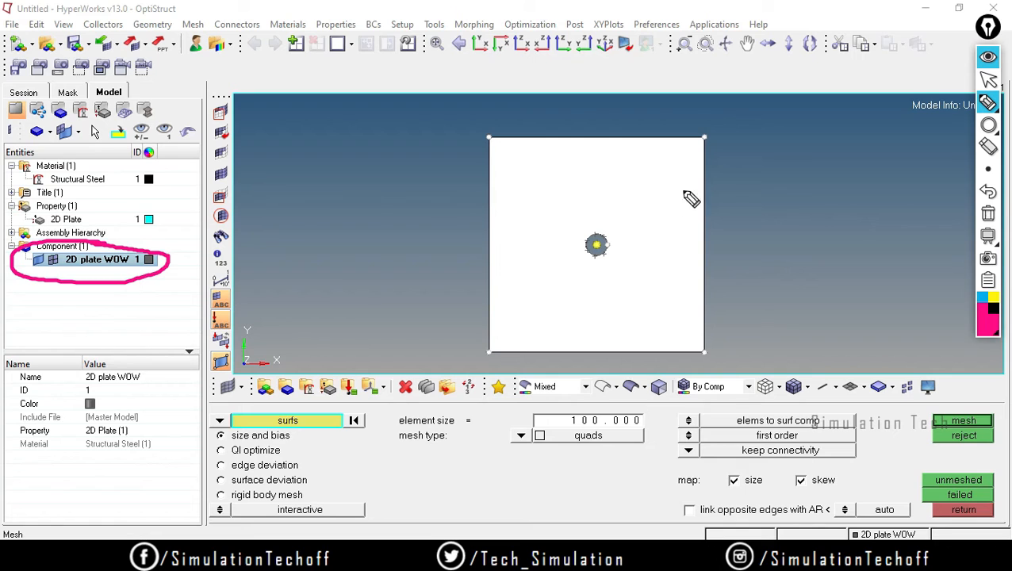
mouse_move(698, 138)
mouse_down()
mouse_move(808, 138)
mouse_move(877, 159)
mouse_move(880, 351)
mouse_move(705, 354)
mouse_move(699, 140)
mouse_up()
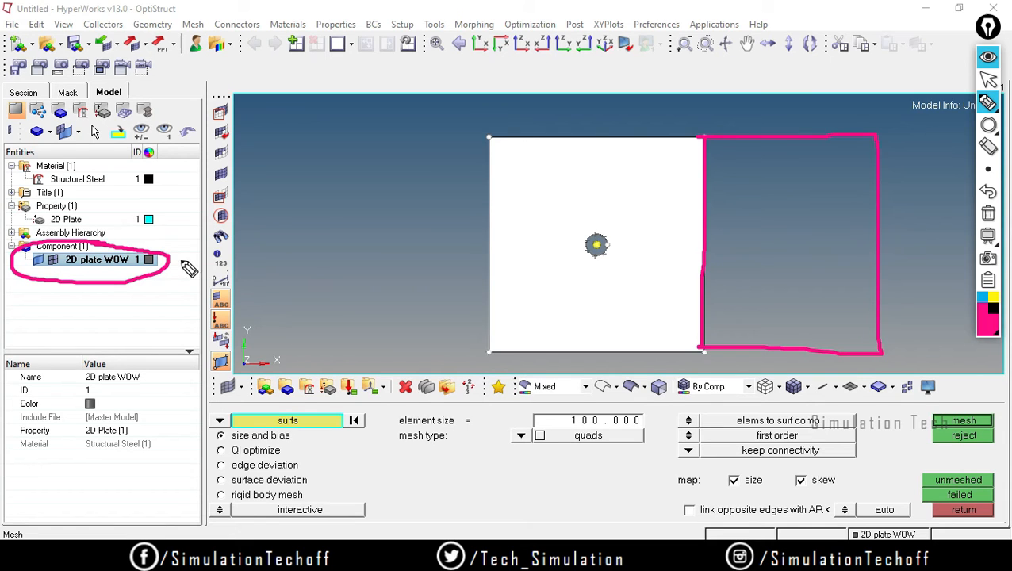
drag(181, 262, 225, 238)
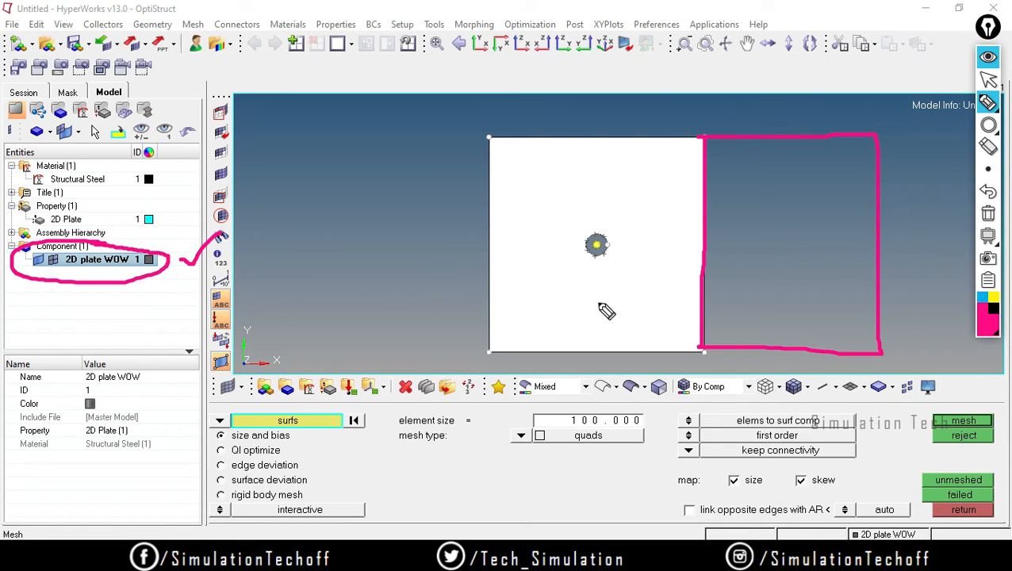
drag(799, 243, 825, 230)
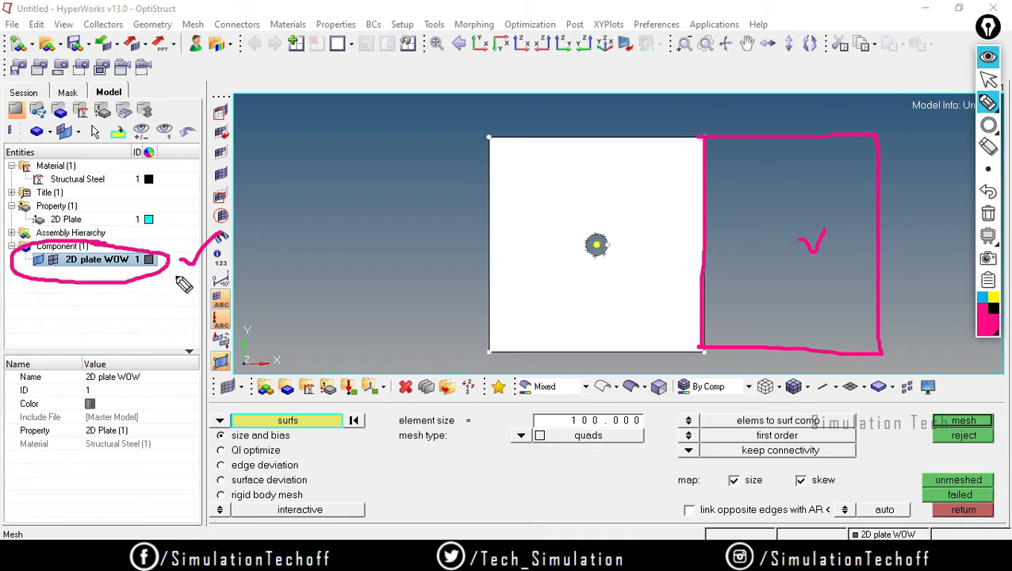
drag(179, 277, 205, 274)
click(988, 213)
click(988, 79)
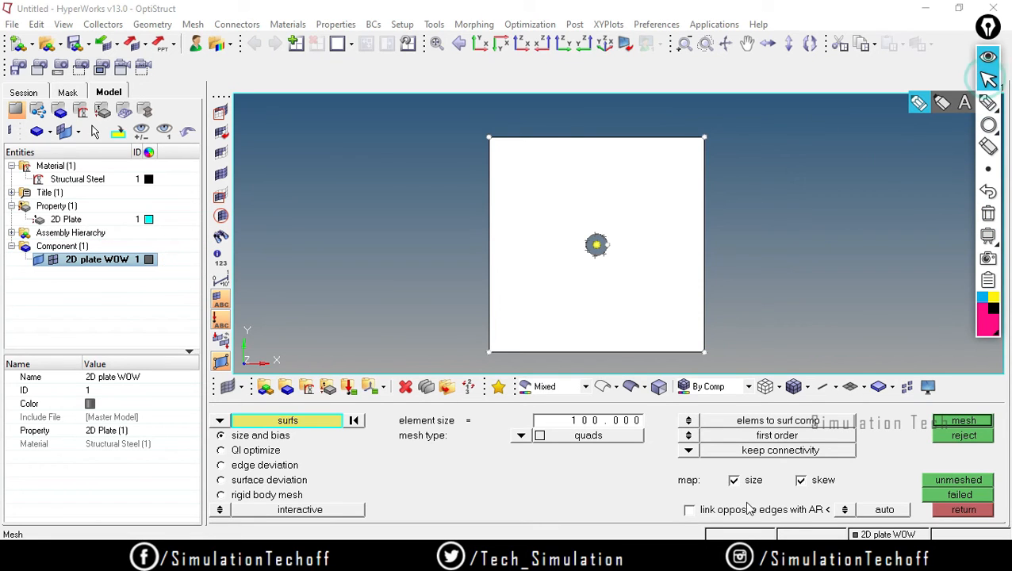
- Set the element destination to elems to current comp, and draw and clear a rectangle annotation beside the plate
click(688, 420)
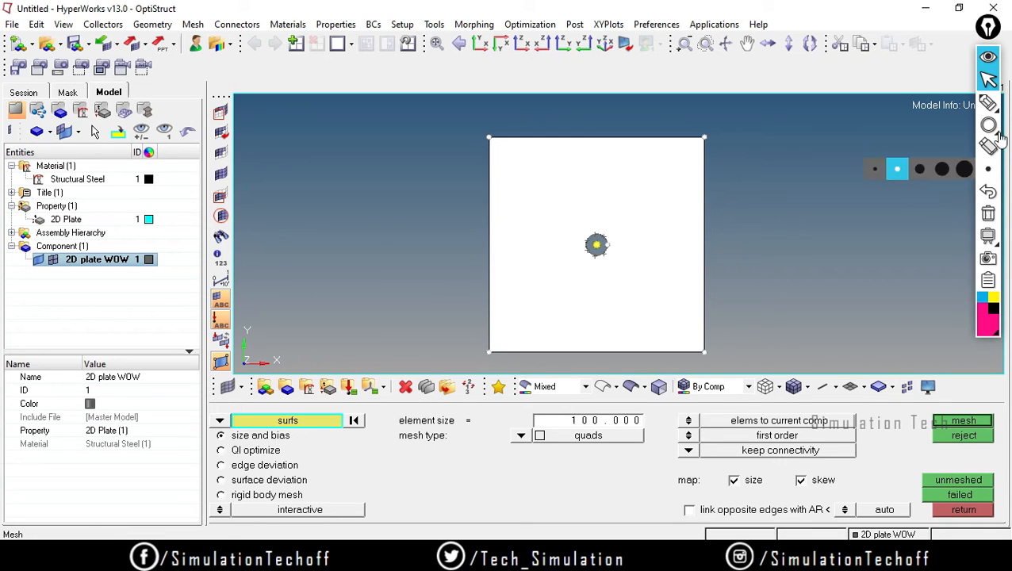
mouse_move(988, 125)
click(942, 124)
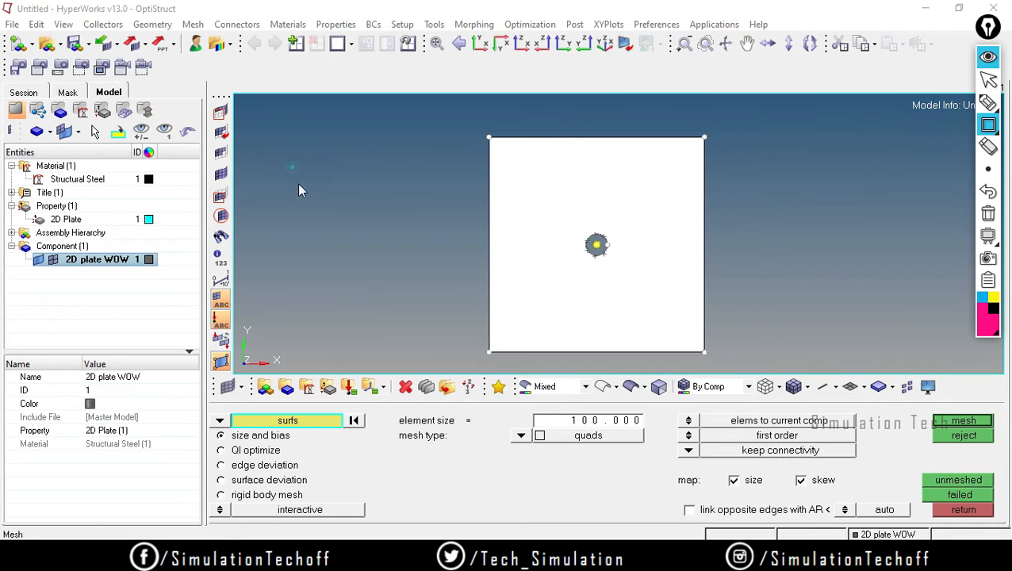
drag(299, 189, 422, 306)
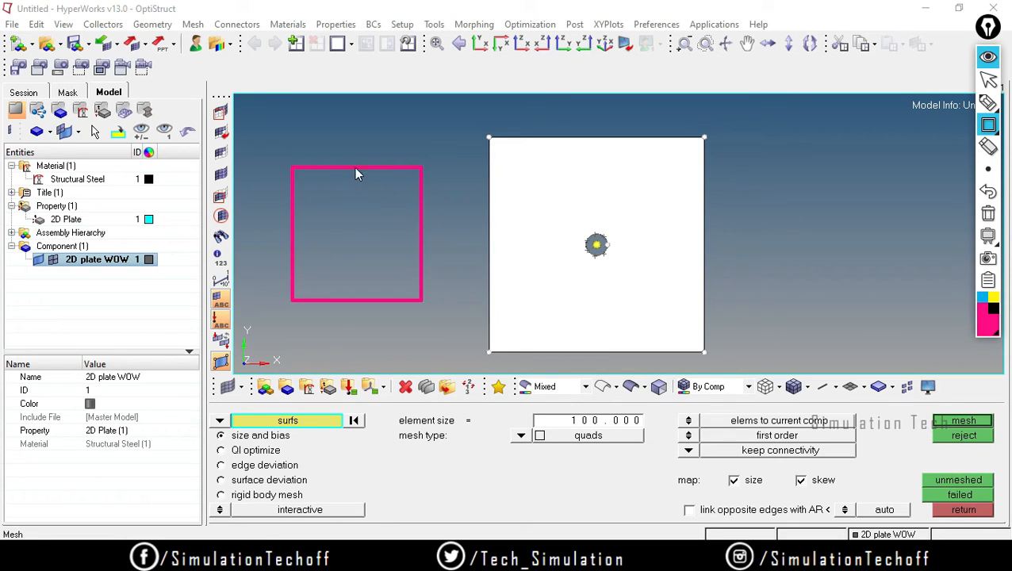
click(987, 214)
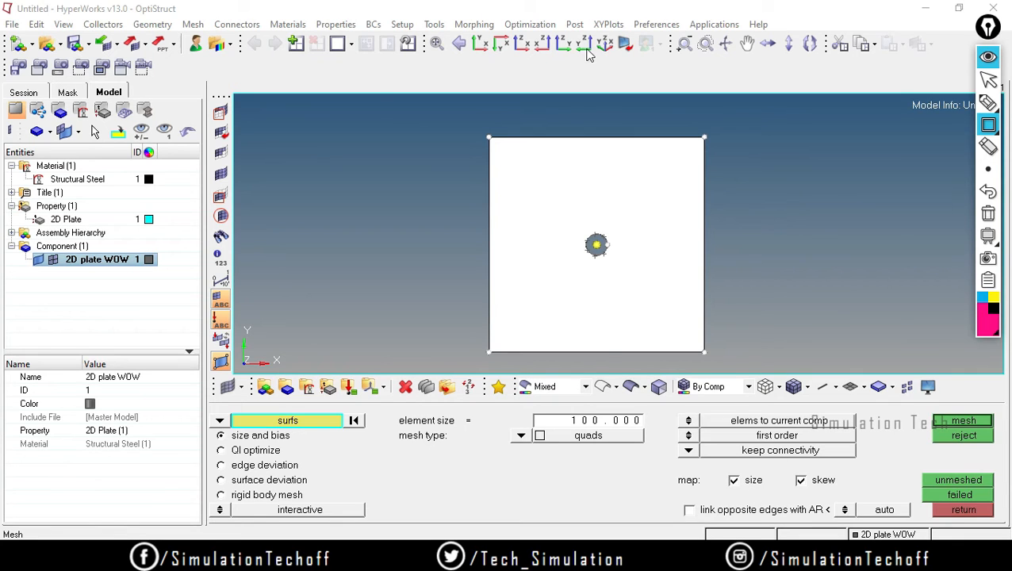
- Generate the quad mesh on the selected plate surface and accept it
click(954, 425)
mouse_move(991, 240)
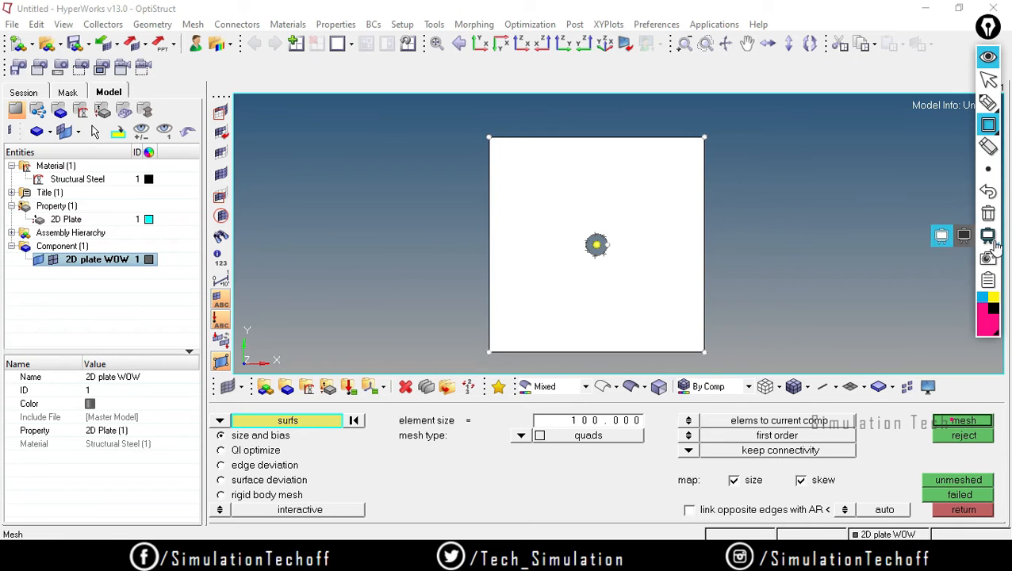
click(988, 75)
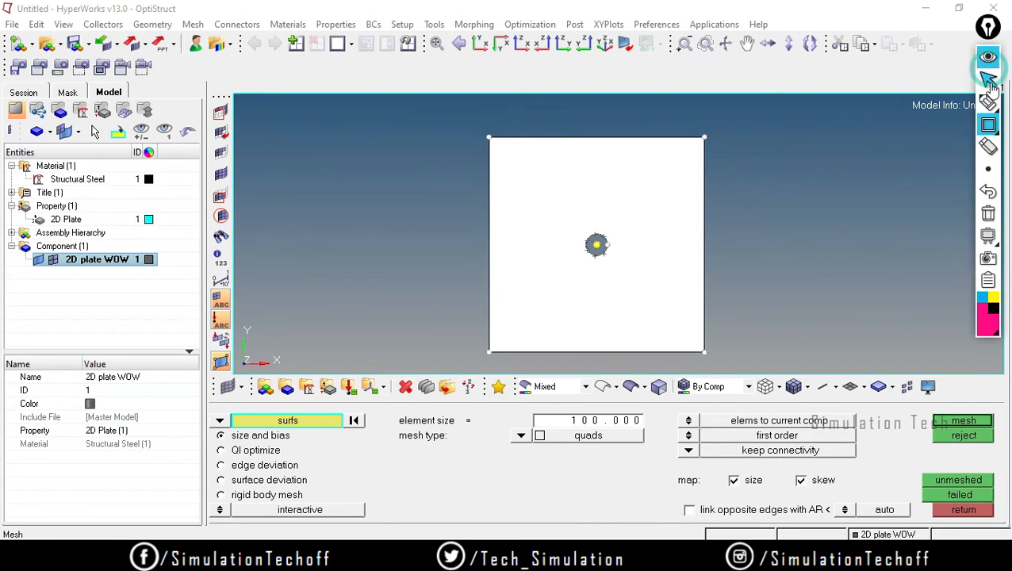
click(969, 424)
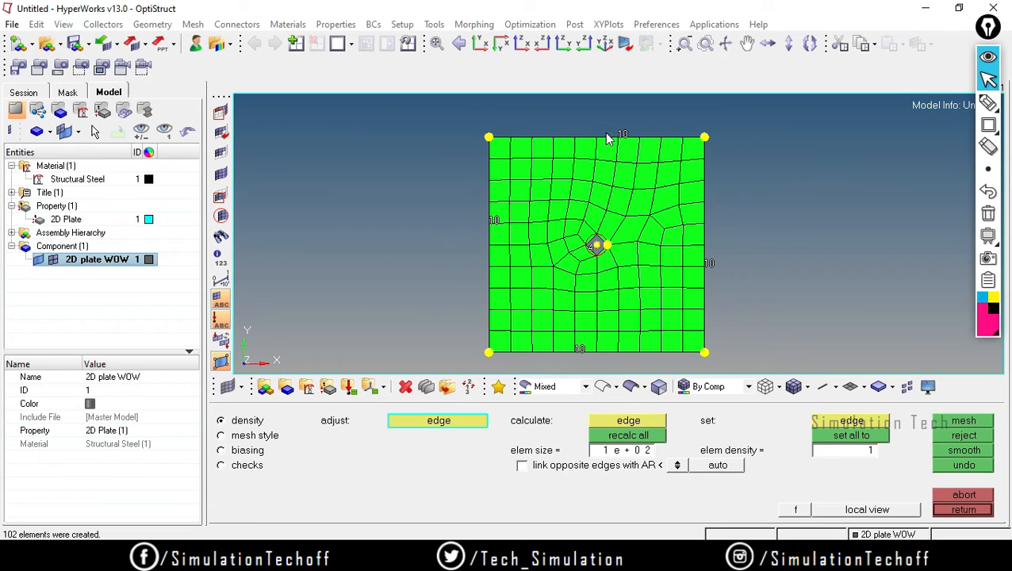
click(961, 510)
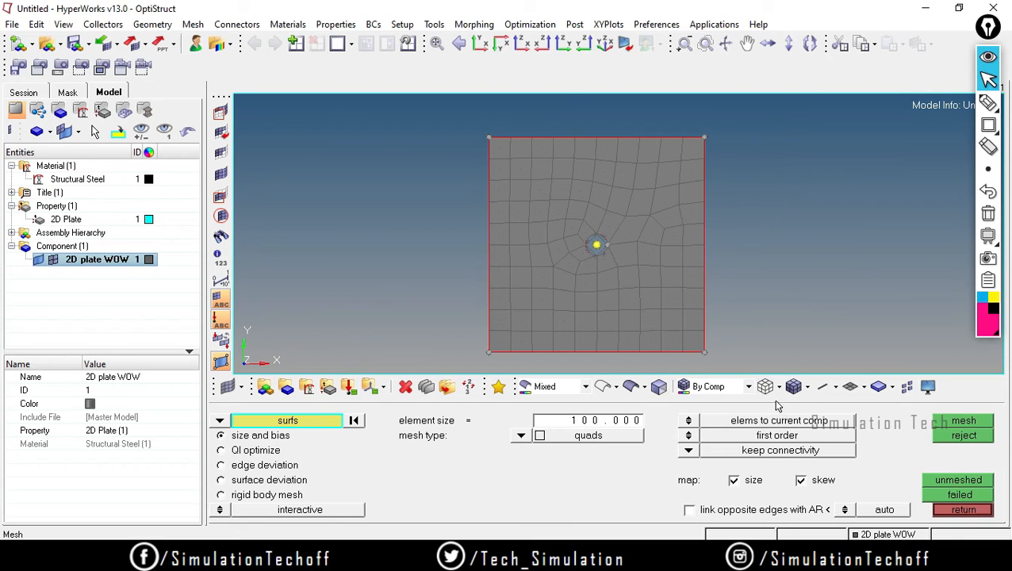
- Change the color of the 2D plate WOW component to magenta
click(148, 259)
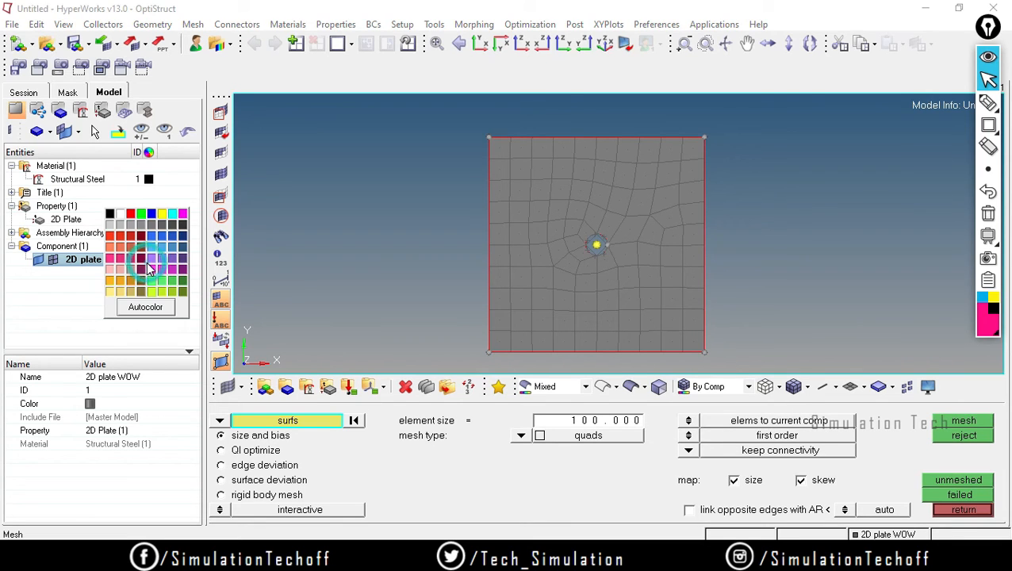
click(172, 215)
right_click(152, 260)
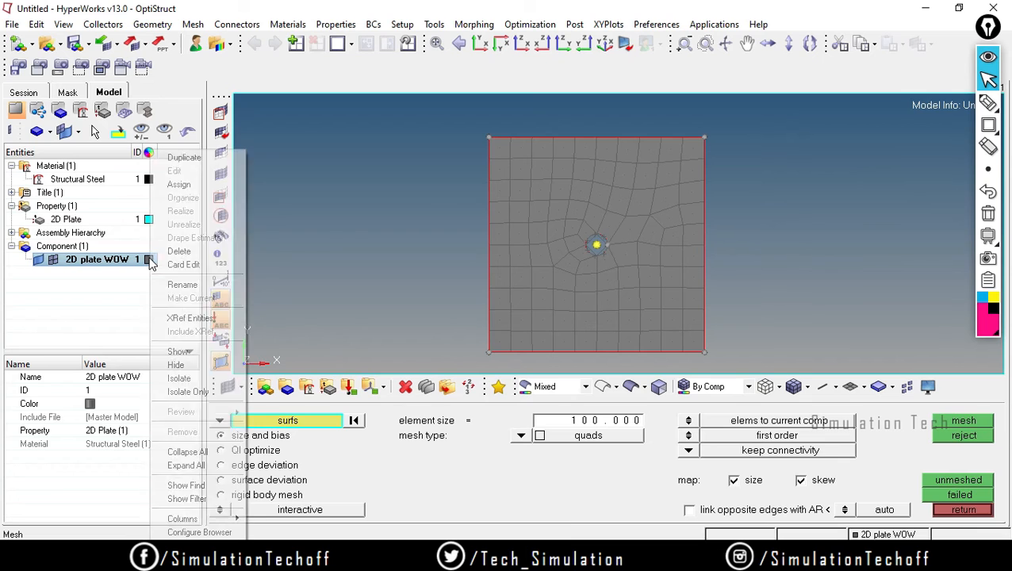
click(129, 261)
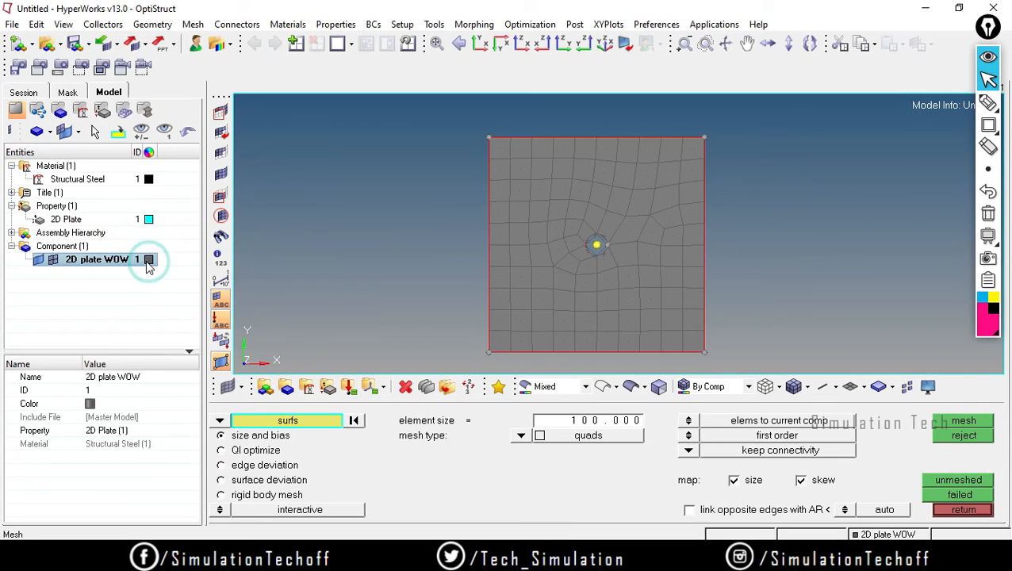
right_click(148, 261)
click(136, 220)
click(148, 264)
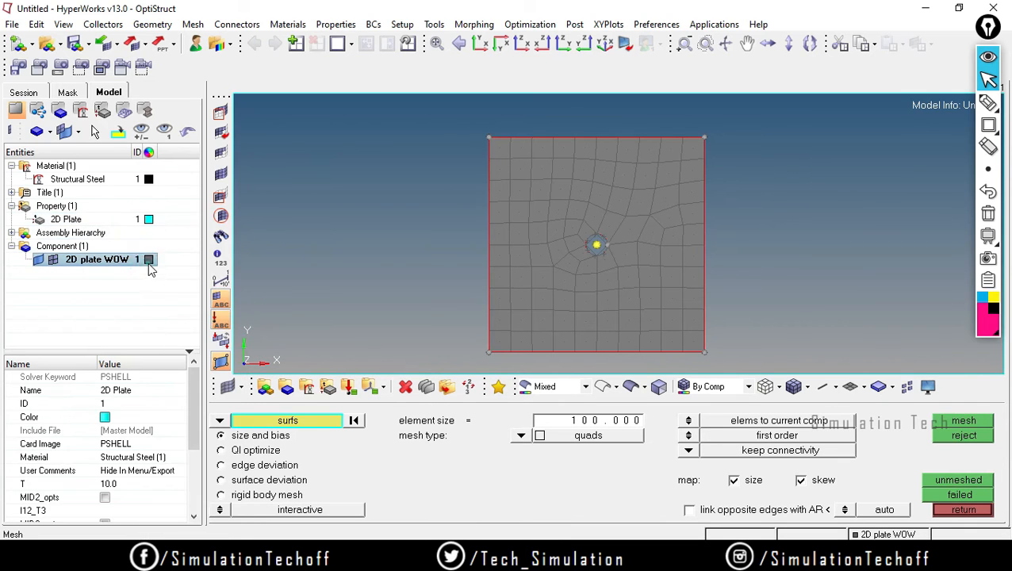
click(149, 260)
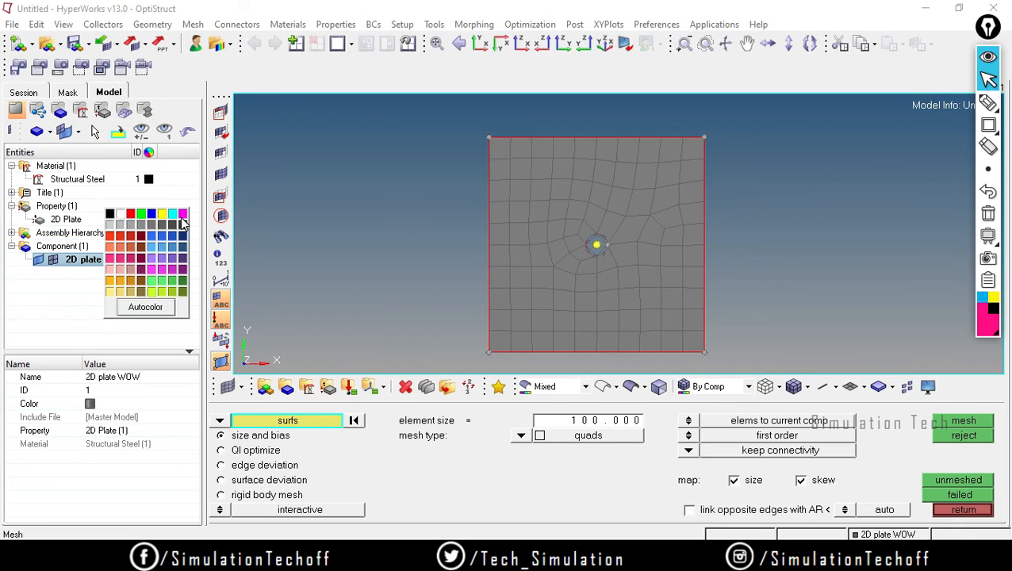
click(181, 221)
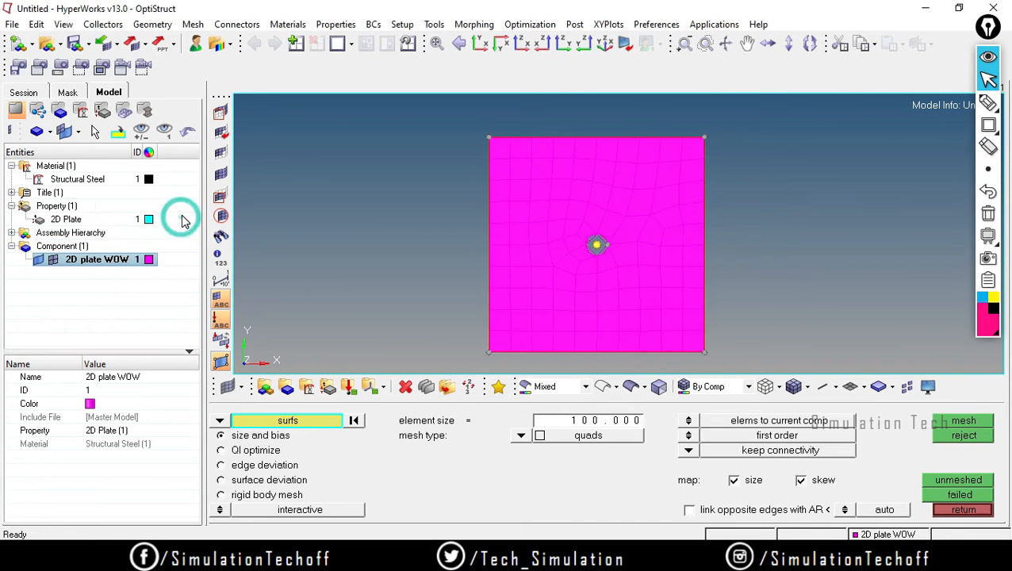
- Display the elements shaded with mesh lines, leave Automesh and examine the mesh around the hole
click(789, 387)
click(964, 510)
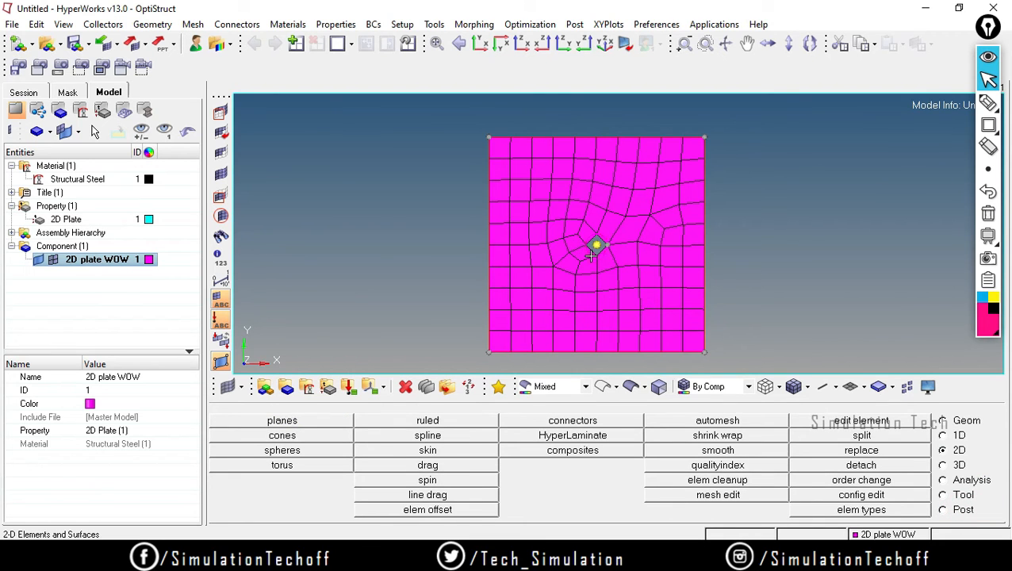
scroll(603, 246, down, 3)
scroll(612, 244, up, 4)
scroll(613, 244, up, 5)
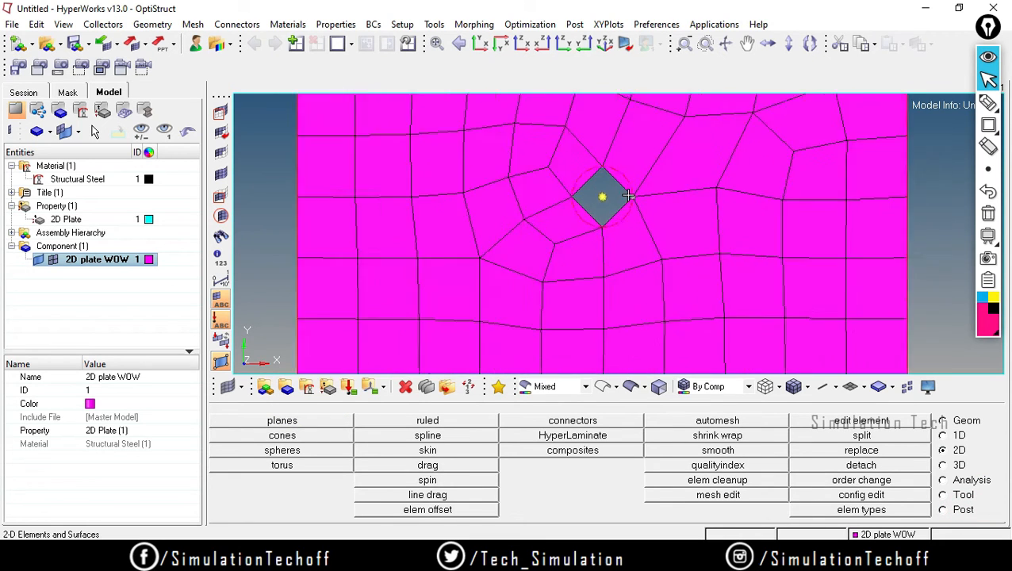
scroll(545, 157, up, 2)
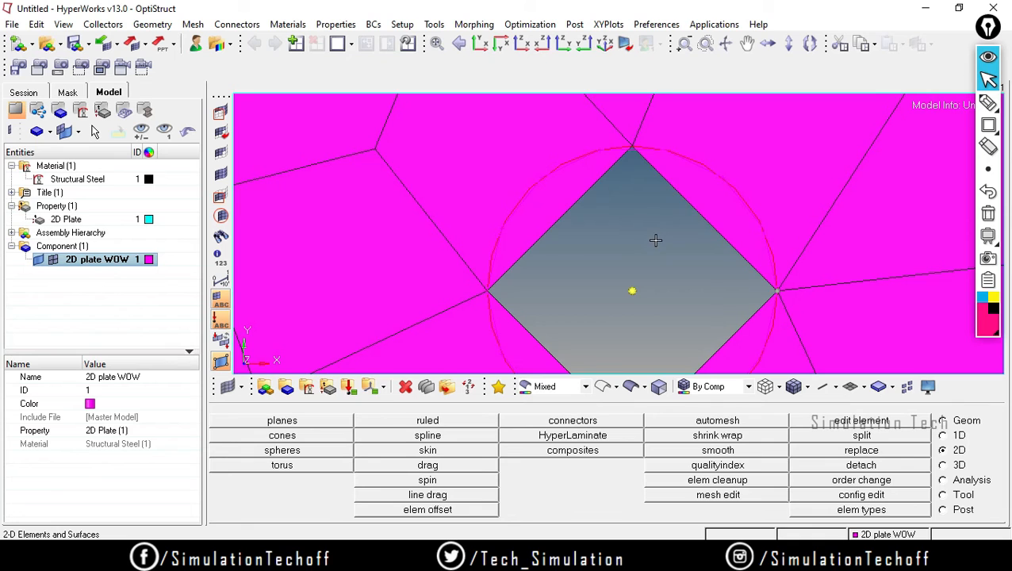
scroll(655, 239, down, 5)
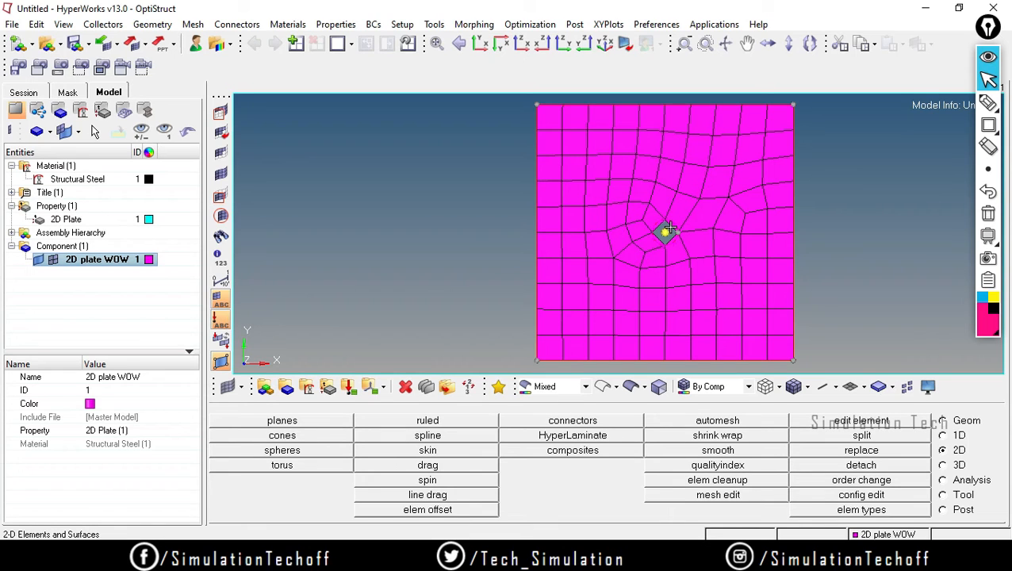
- Create a load collector named SPC with no card image and black as its color
scroll(636, 235, up, 2)
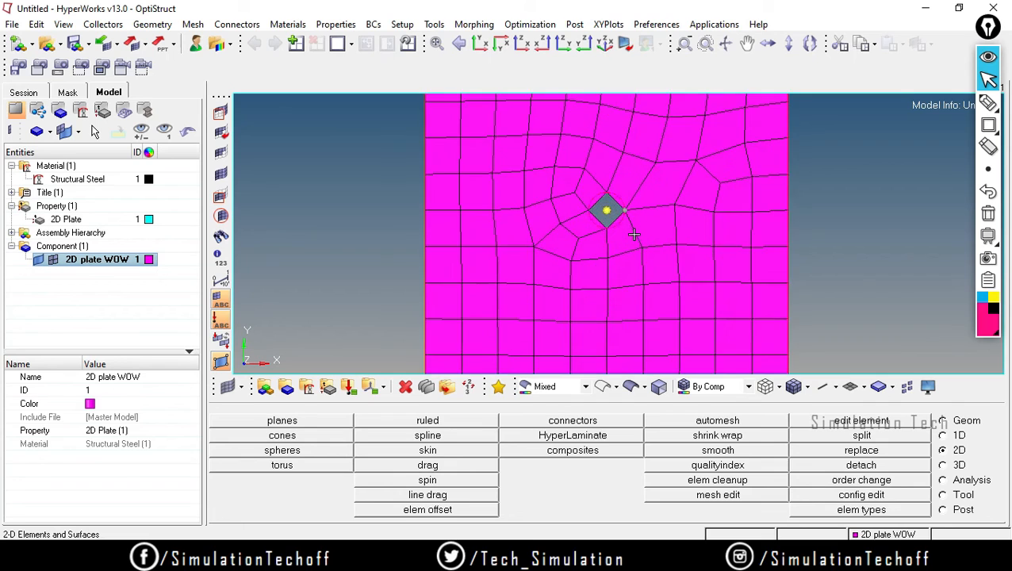
scroll(610, 252, down, 4)
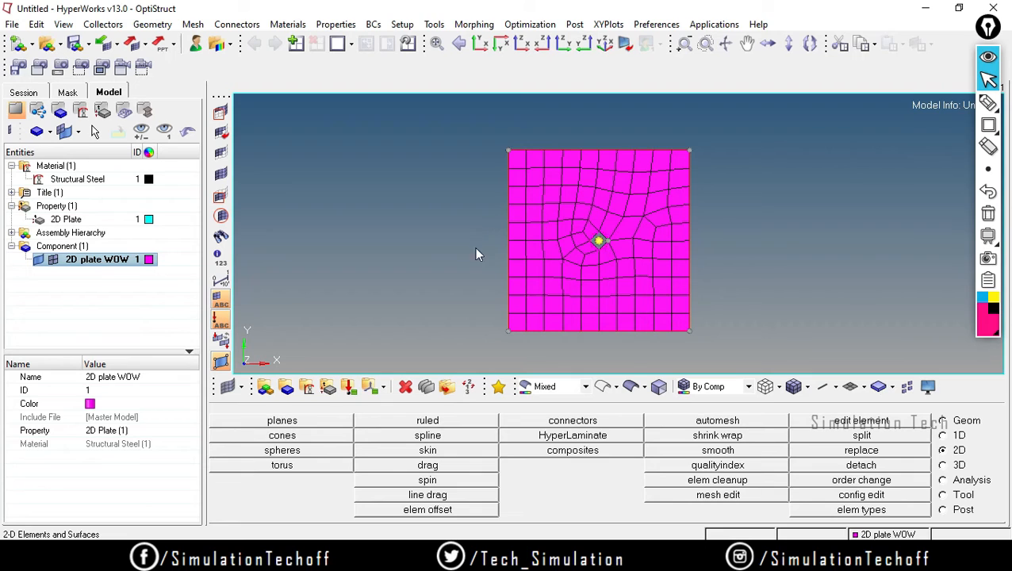
click(346, 386)
click(493, 424)
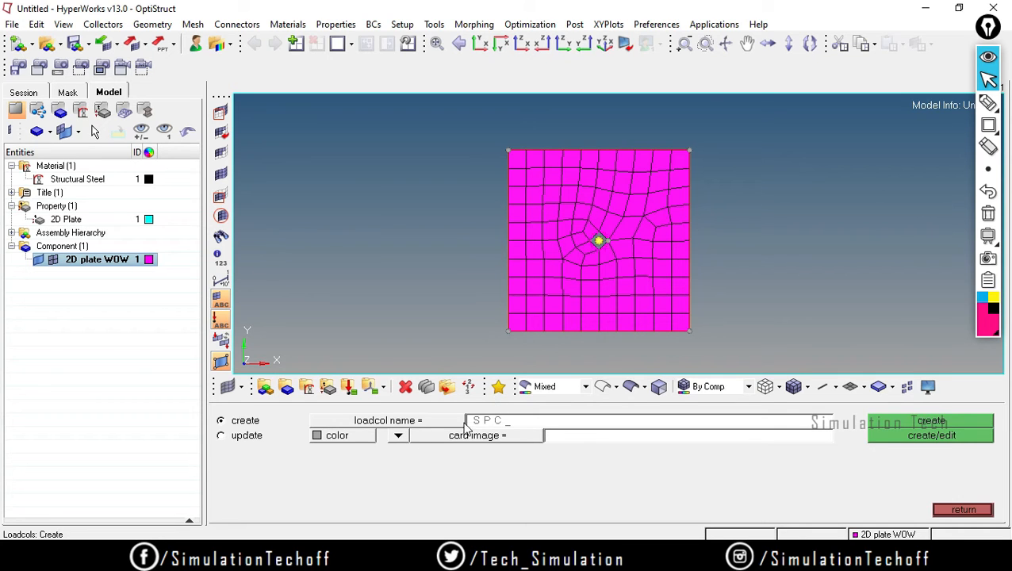
click(397, 436)
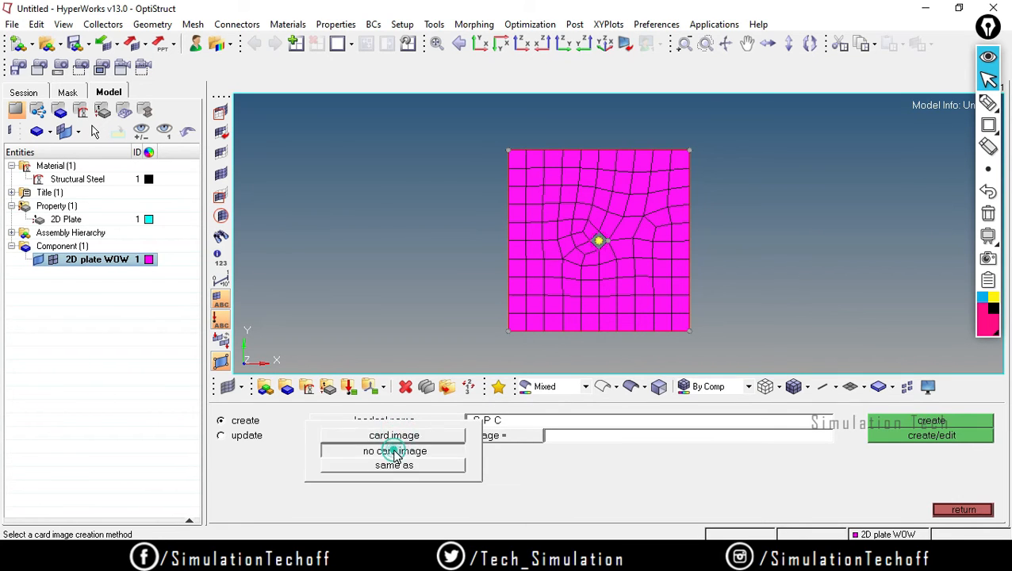
click(387, 449)
click(343, 441)
click(309, 398)
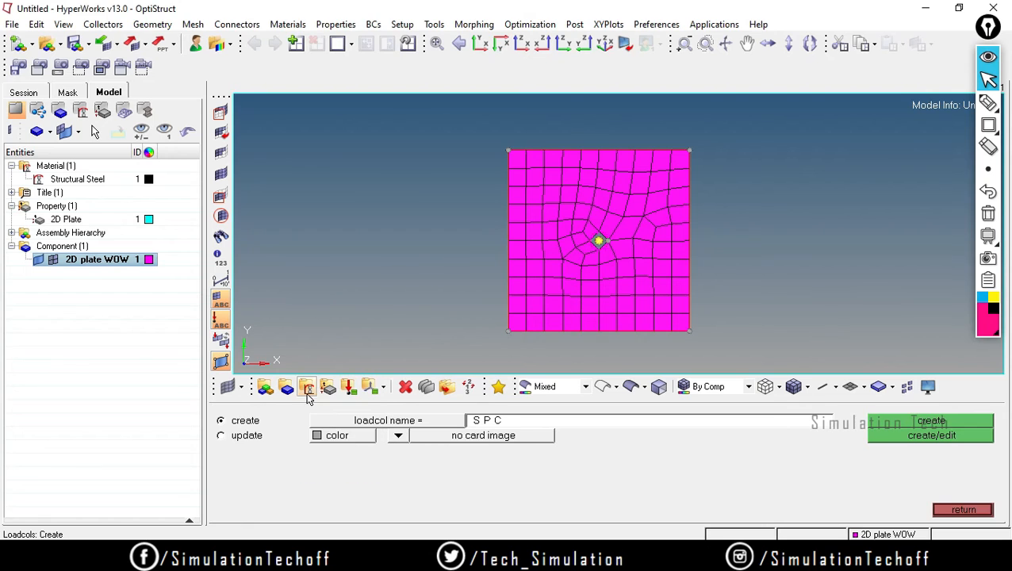
click(322, 438)
click(287, 398)
click(930, 421)
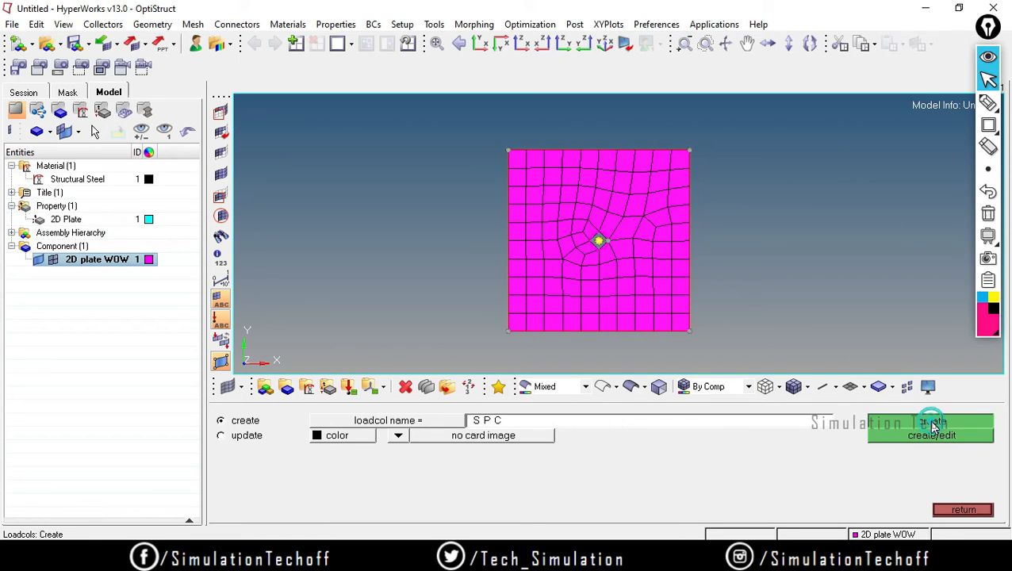
click(962, 509)
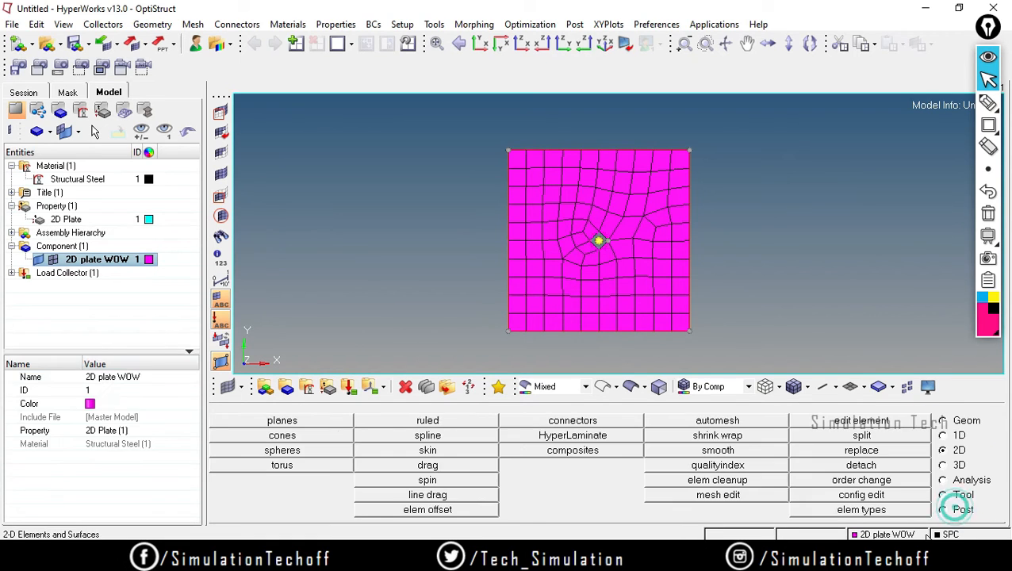
- Select the SPC load collector and open the Constraints command for the analysis setup
click(12, 273)
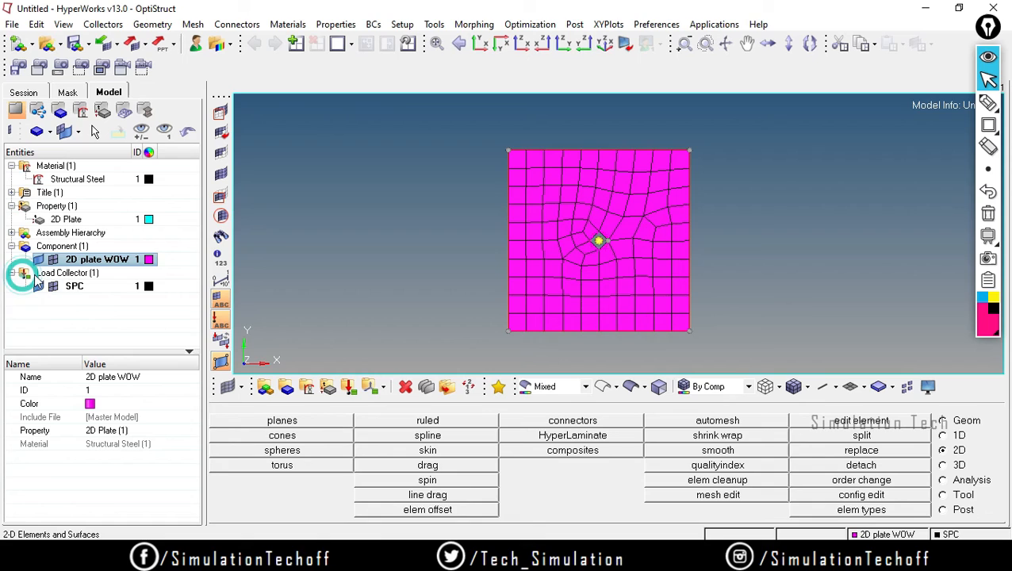
click(76, 290)
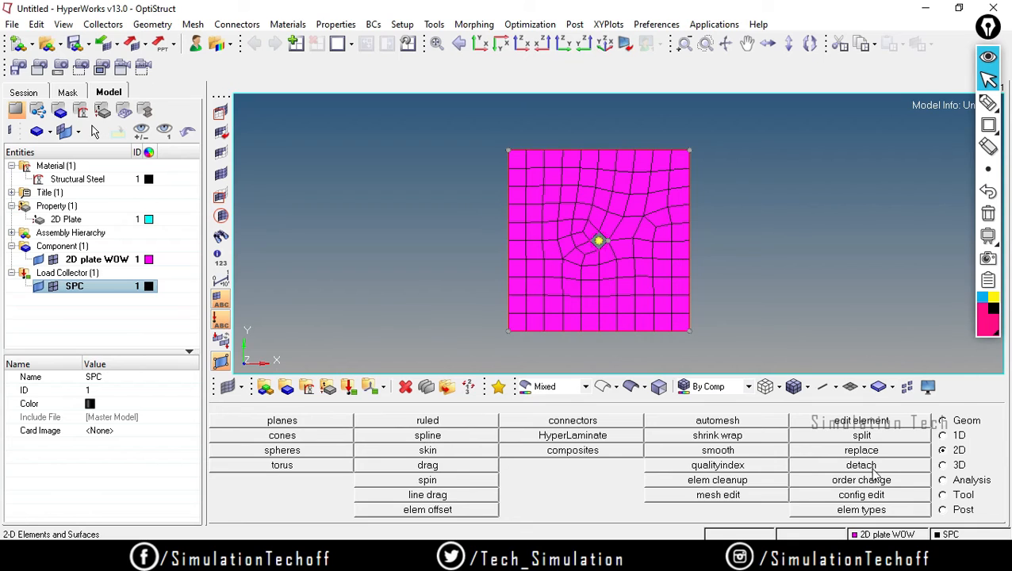
click(947, 482)
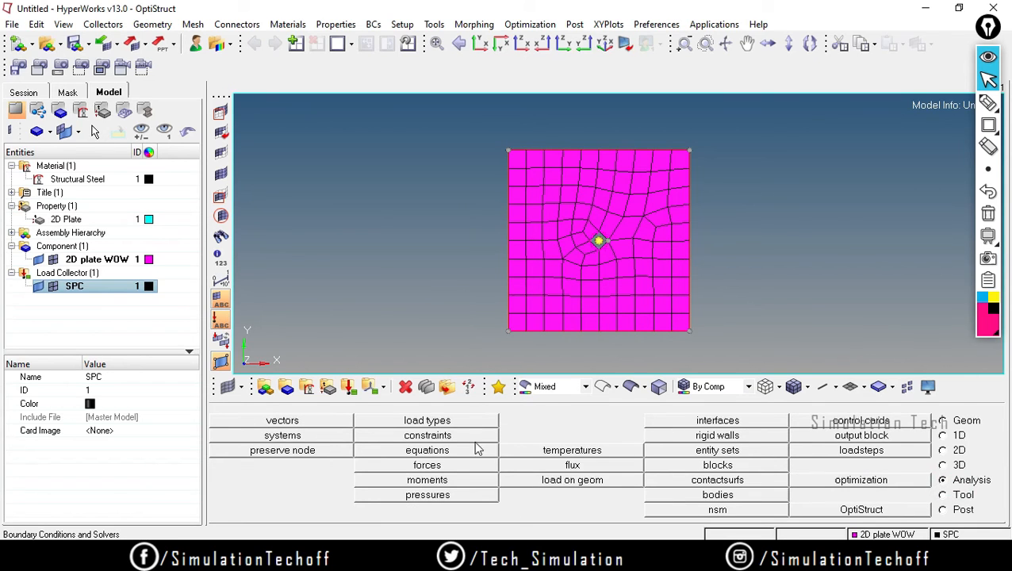
click(421, 437)
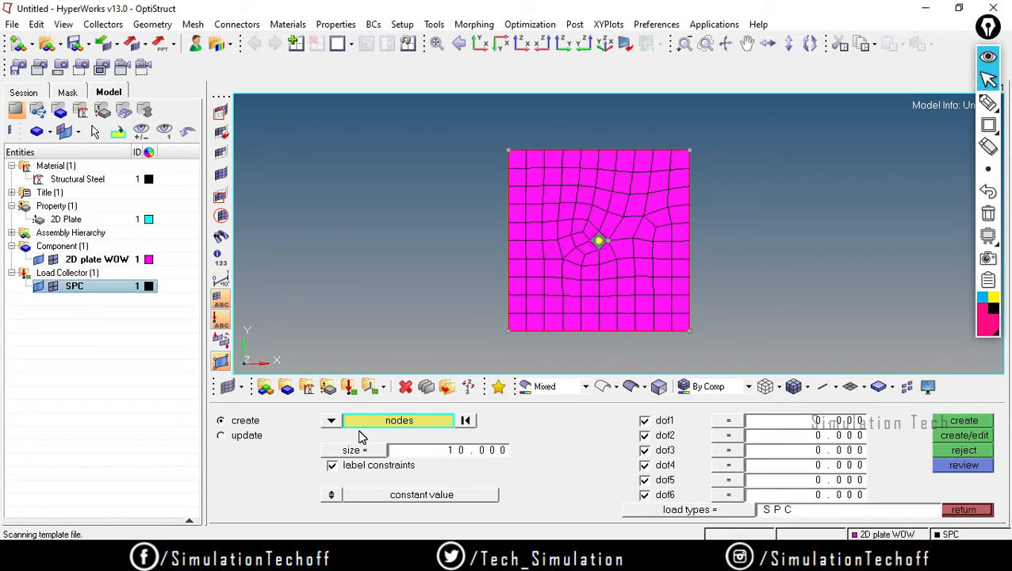
click(507, 330)
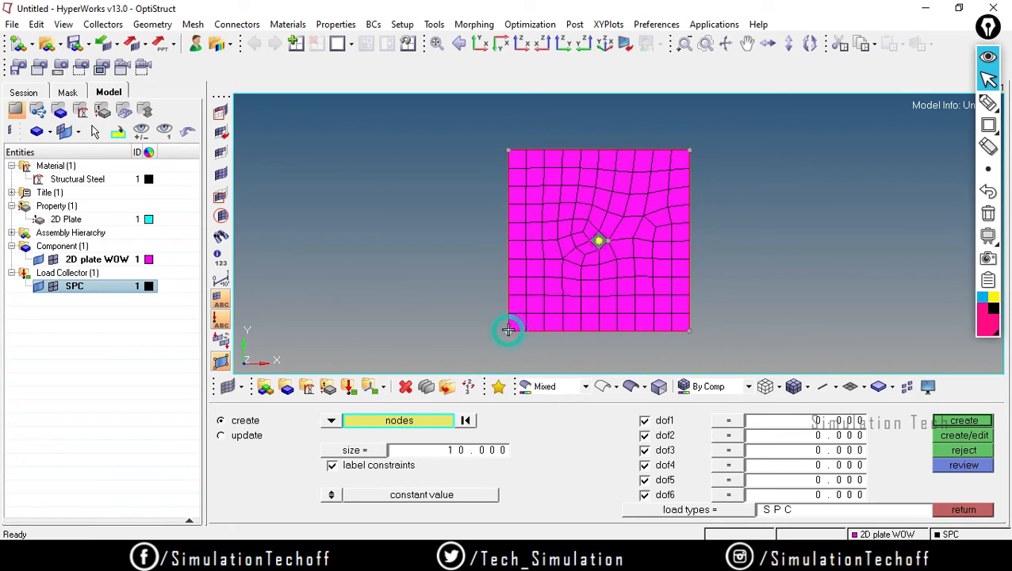
click(508, 313)
click(508, 295)
click(508, 276)
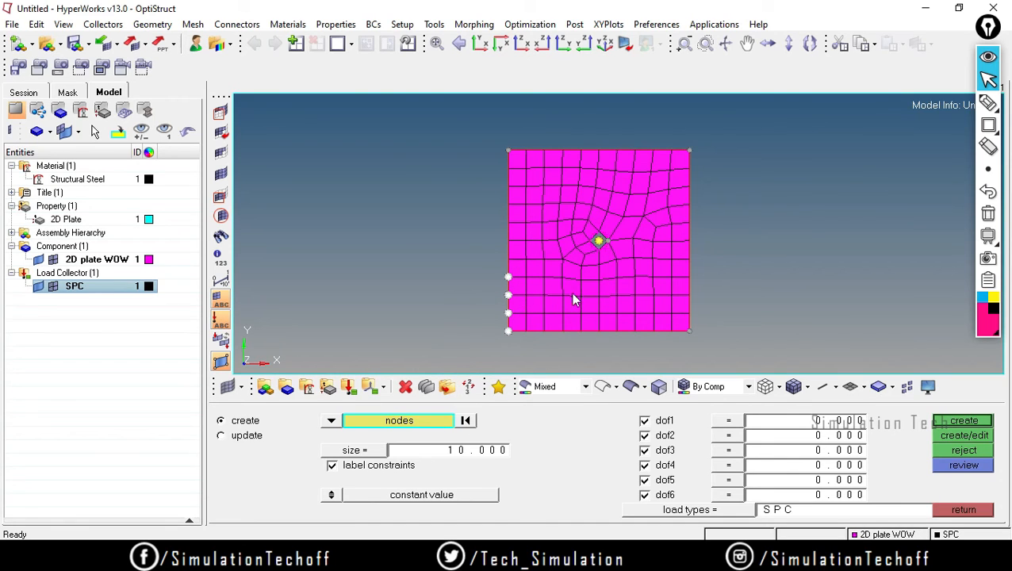
click(467, 422)
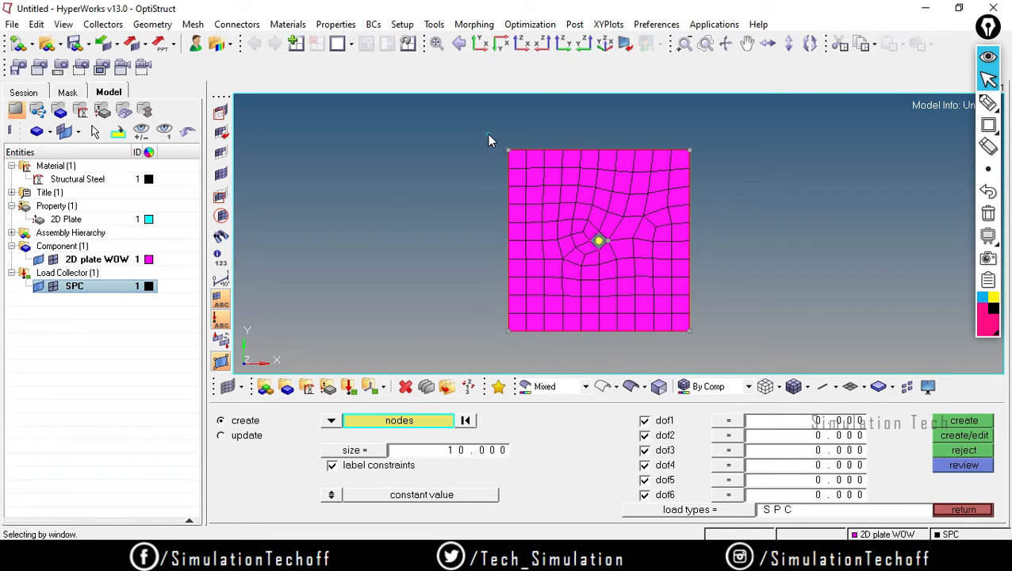
- Window-select all nodes along the plate's left edge and create constraints on them with dof1 to dof6 fixed at 0
shift+drag(487, 135, 515, 162)
shift+drag(520, 202, 517, 353)
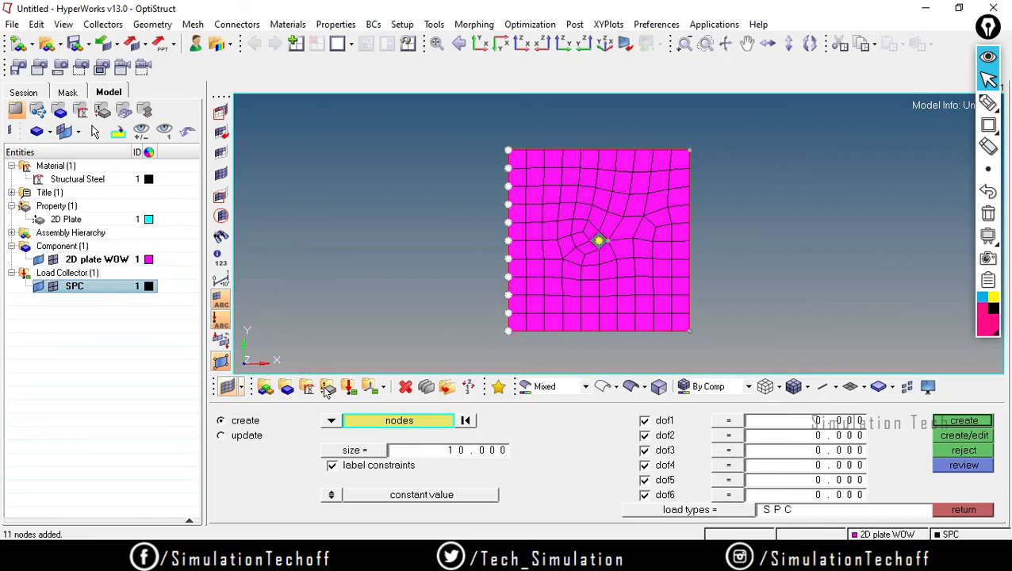
click(954, 425)
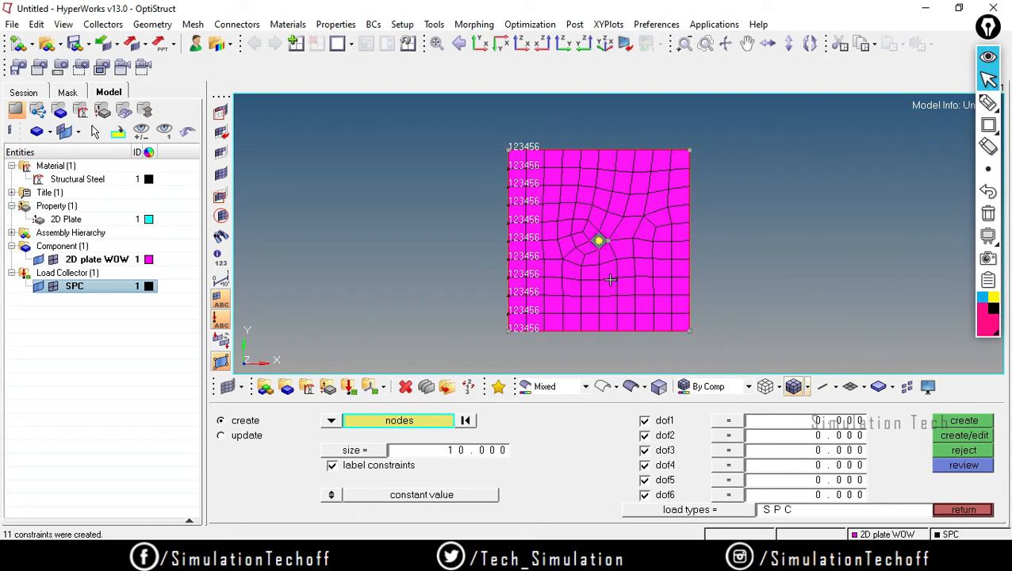
- Set the display size of the constraint symbols to 100
click(461, 451)
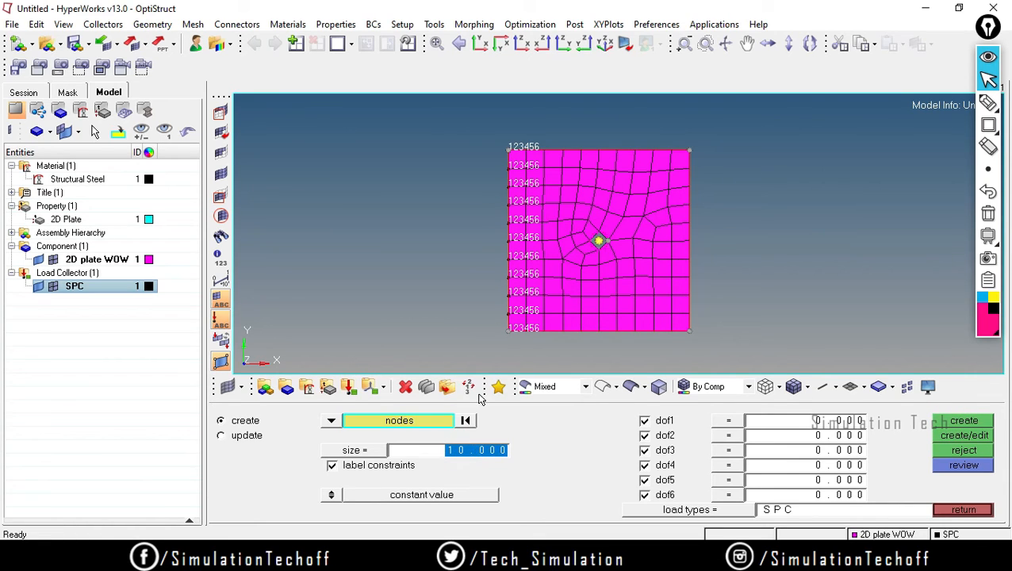
text(10)
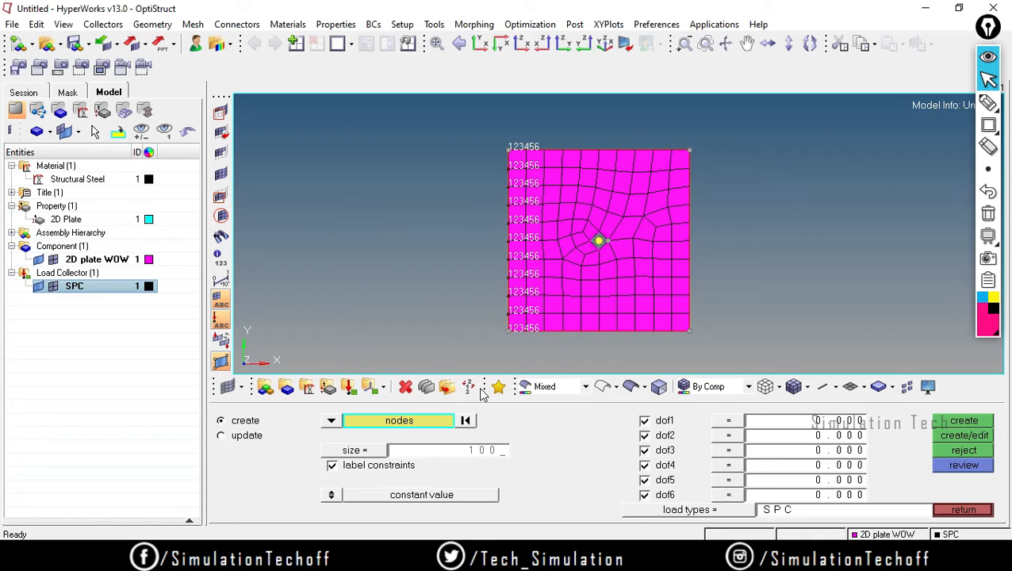
text(0)
key(Return)
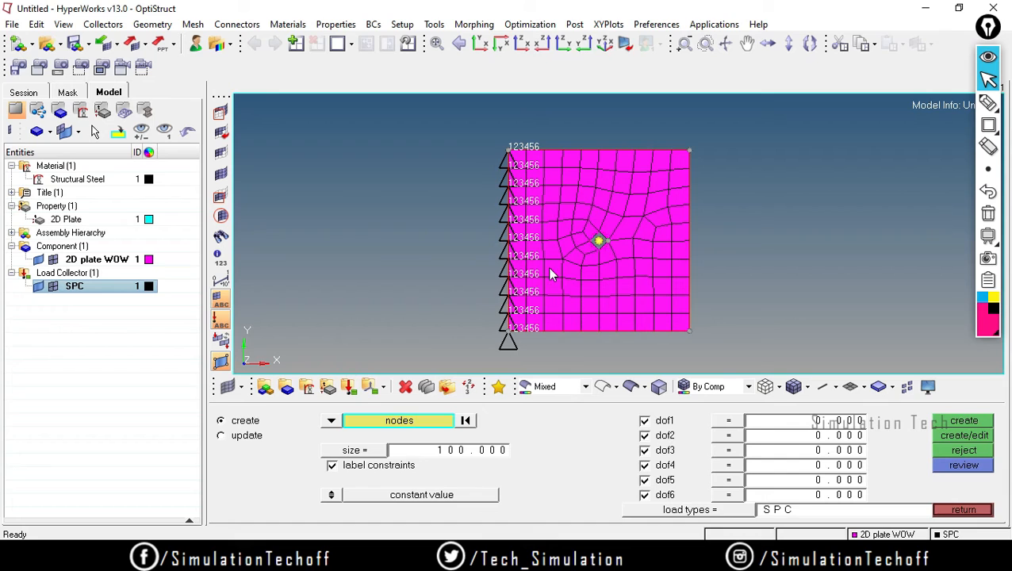
- Sketch a column of arrow annotations pointing outward beside the plate's right edge and clear them
click(987, 103)
drag(750, 178, 757, 176)
drag(742, 168, 745, 188)
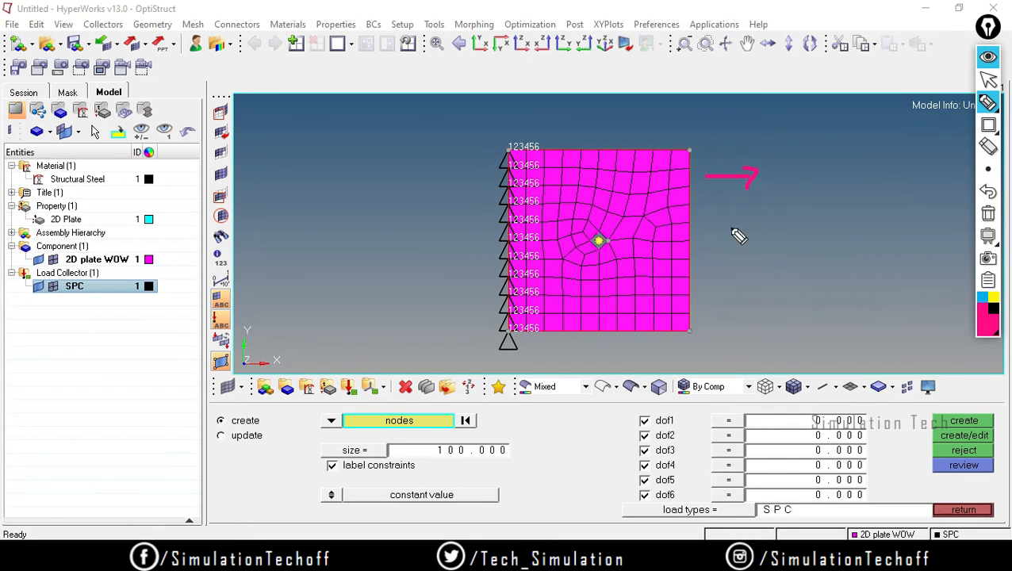
drag(720, 224, 745, 222)
drag(729, 217, 757, 256)
mouse_move(745, 250)
mouse_down()
mouse_move(761, 259)
mouse_move(741, 276)
mouse_move(747, 293)
mouse_up()
mouse_move(744, 285)
mouse_down()
mouse_move(756, 291)
mouse_move(746, 301)
mouse_move(764, 317)
mouse_move(758, 323)
mouse_up()
click(988, 212)
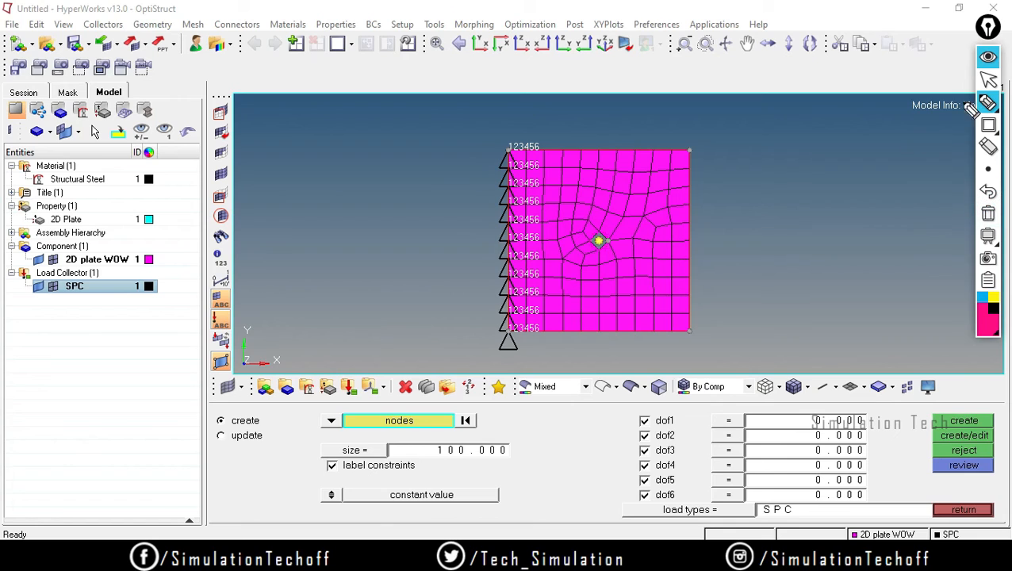
click(987, 84)
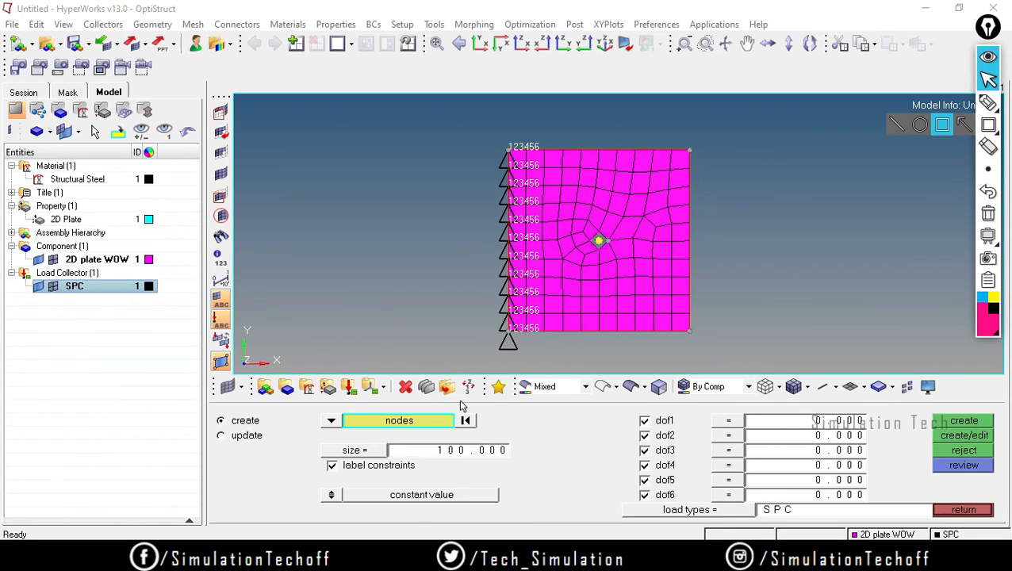
- Create a load collector named Force with no card image and green as its color
click(350, 391)
click(501, 420)
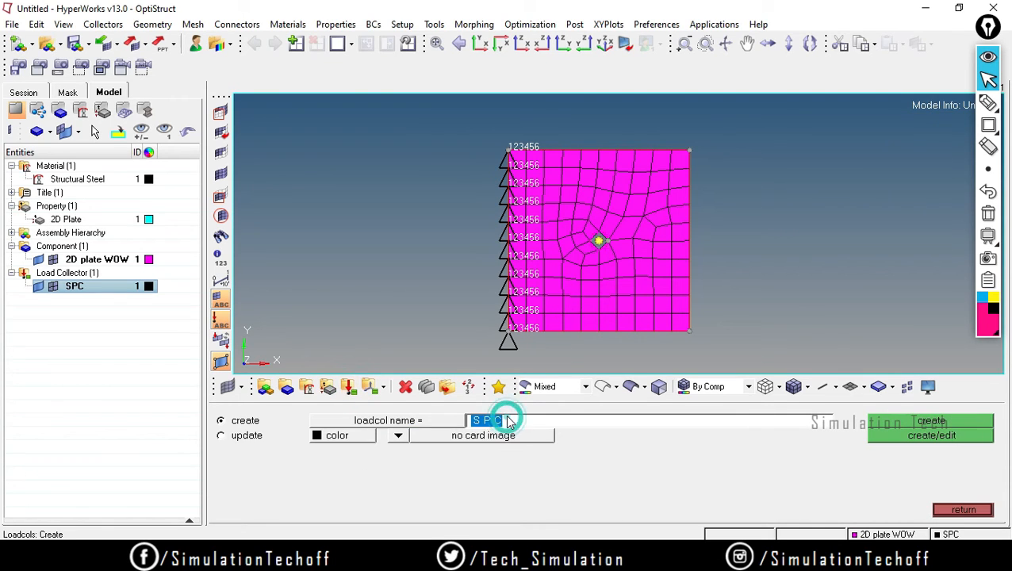
text(F)
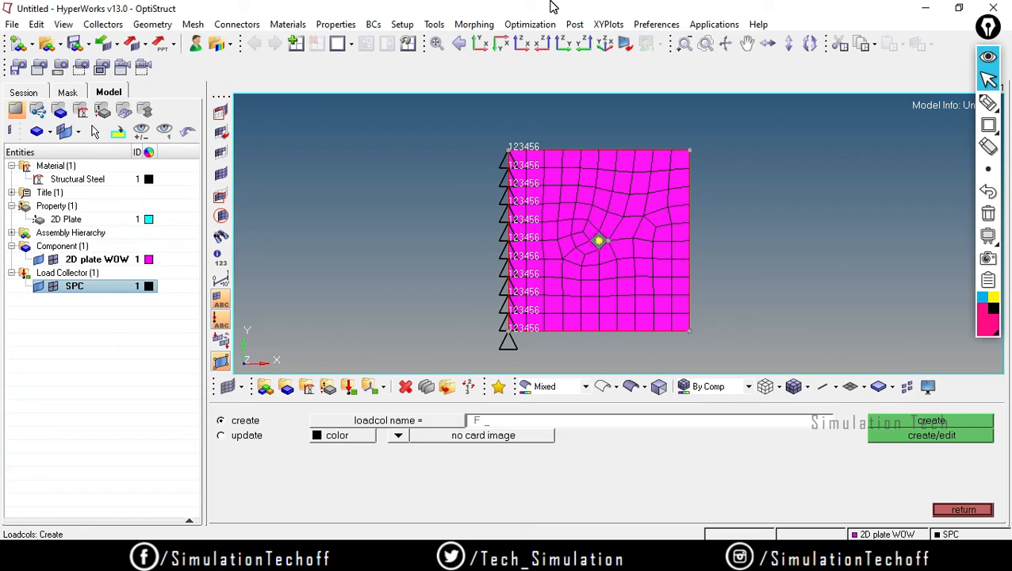
text(orce)
click(338, 436)
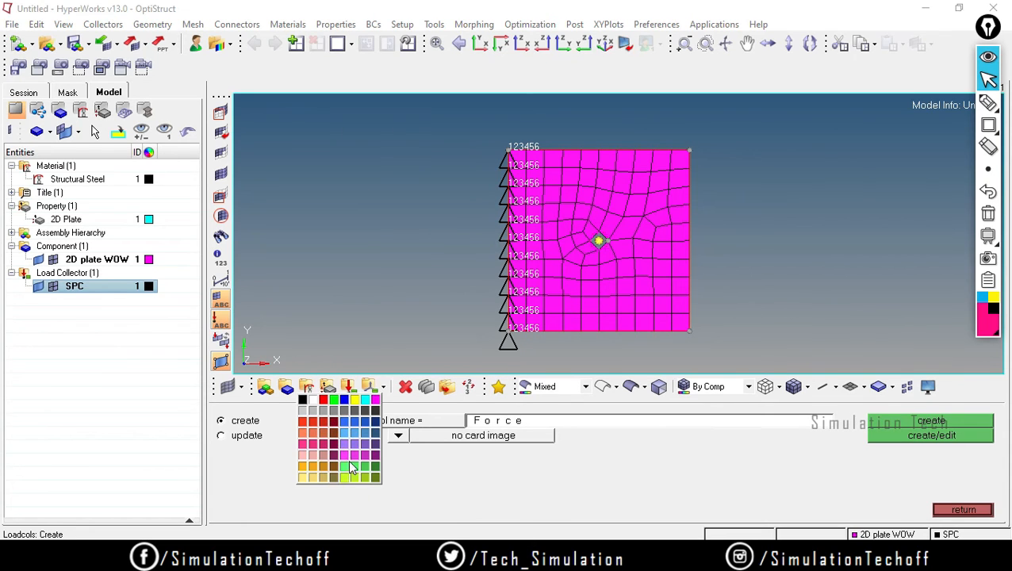
click(335, 399)
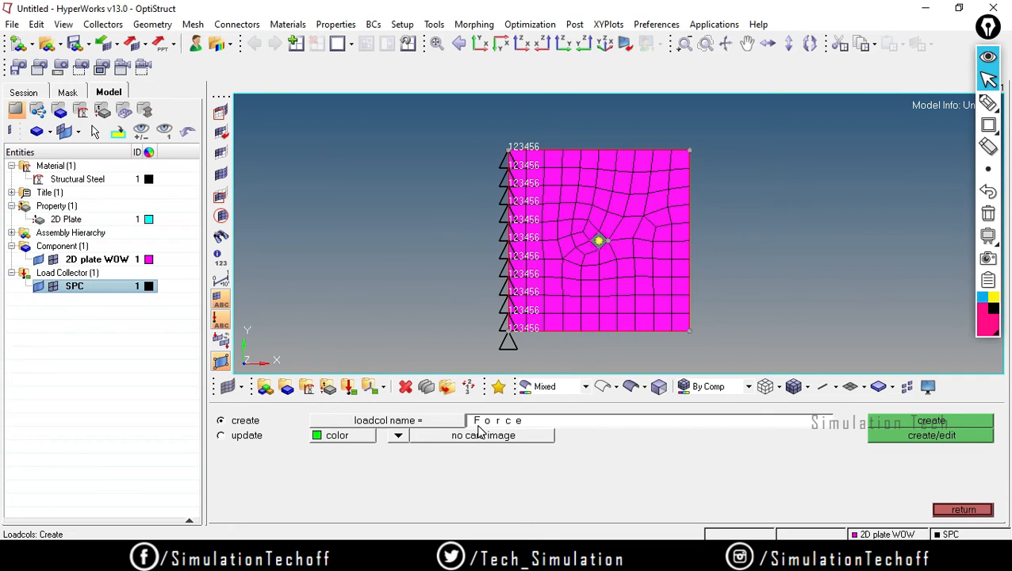
click(941, 426)
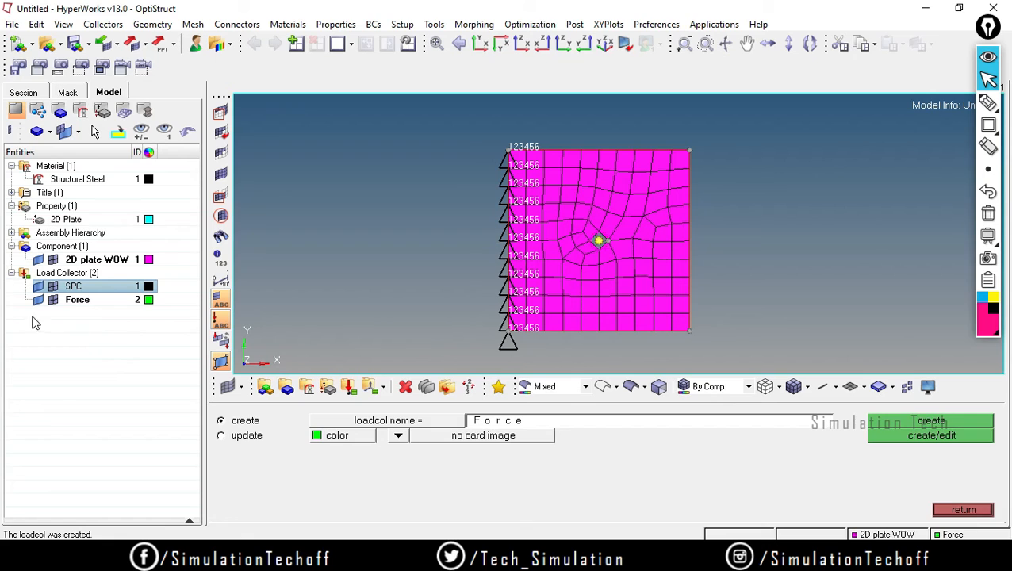
- Select the Force load collector, return to the Constraints settings and window-select all nodes along the plate's right edge
click(88, 302)
click(961, 509)
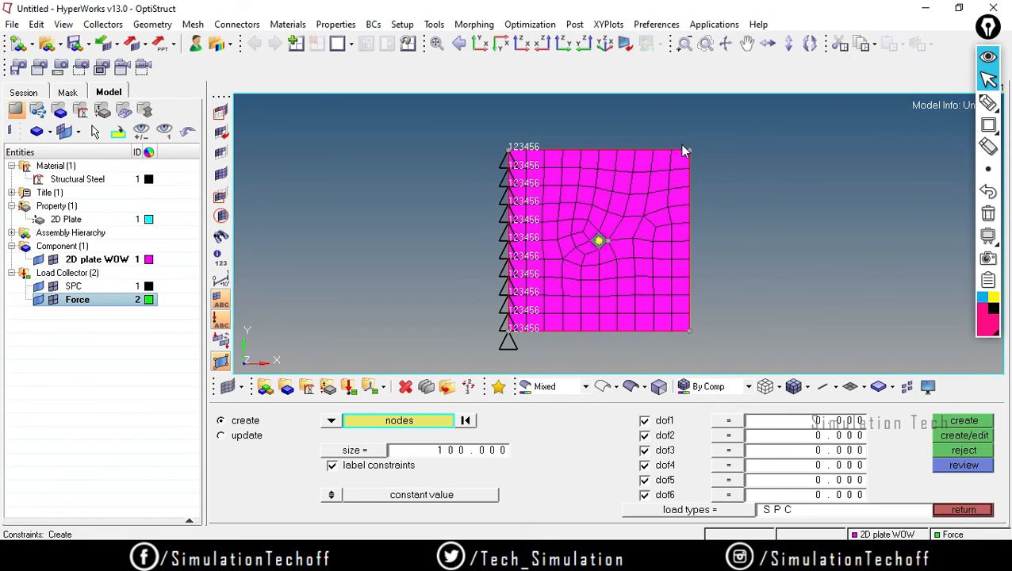
shift+drag(680, 136, 732, 358)
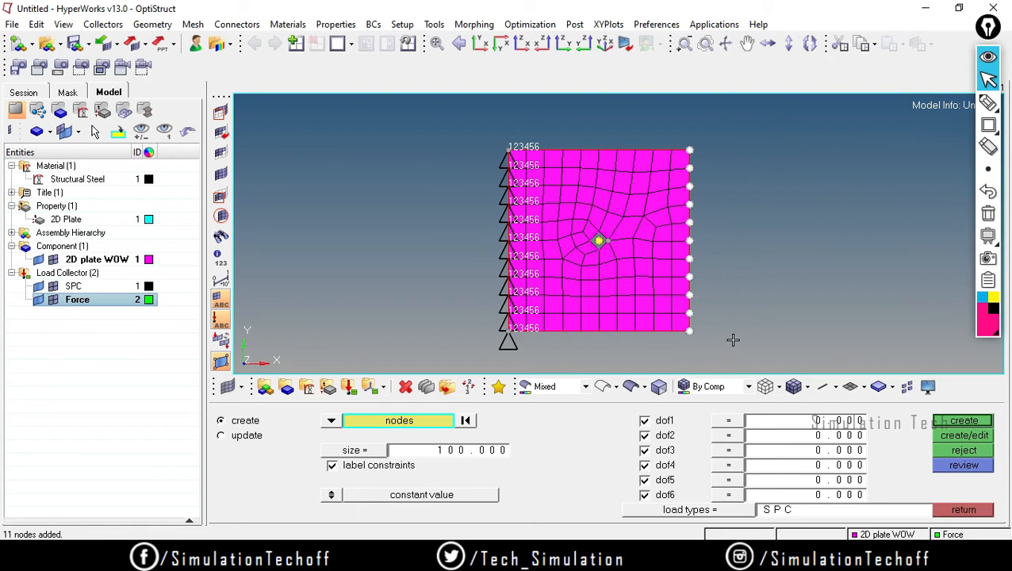
- Circle the added-nodes message and draw a black line annotation along the plate's right edge, clearing the annotations when done
click(983, 104)
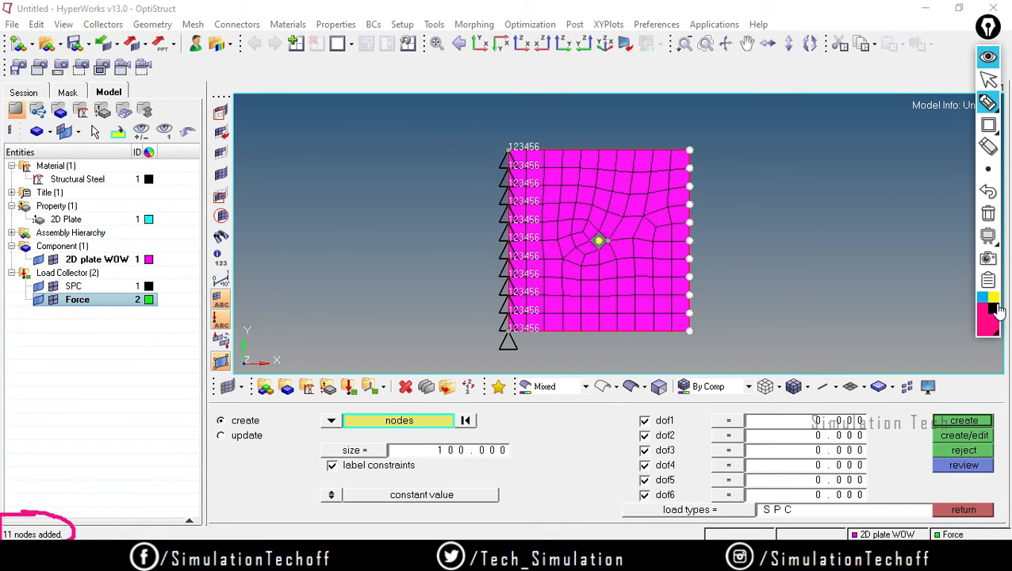
click(997, 216)
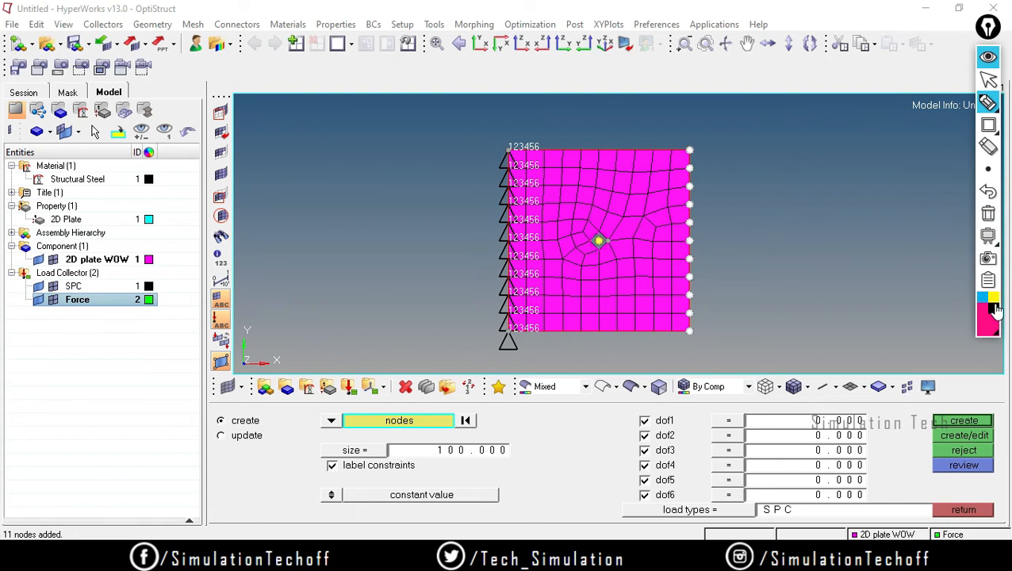
mouse_move(59, 512)
mouse_down()
mouse_move(1, 529)
mouse_move(83, 527)
mouse_move(31, 508)
mouse_up()
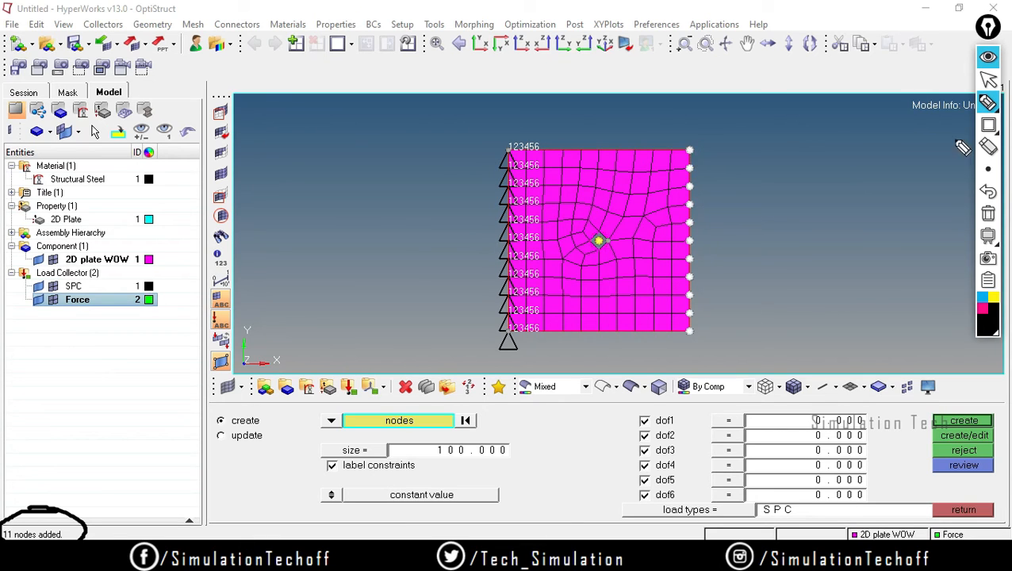
click(987, 124)
click(895, 124)
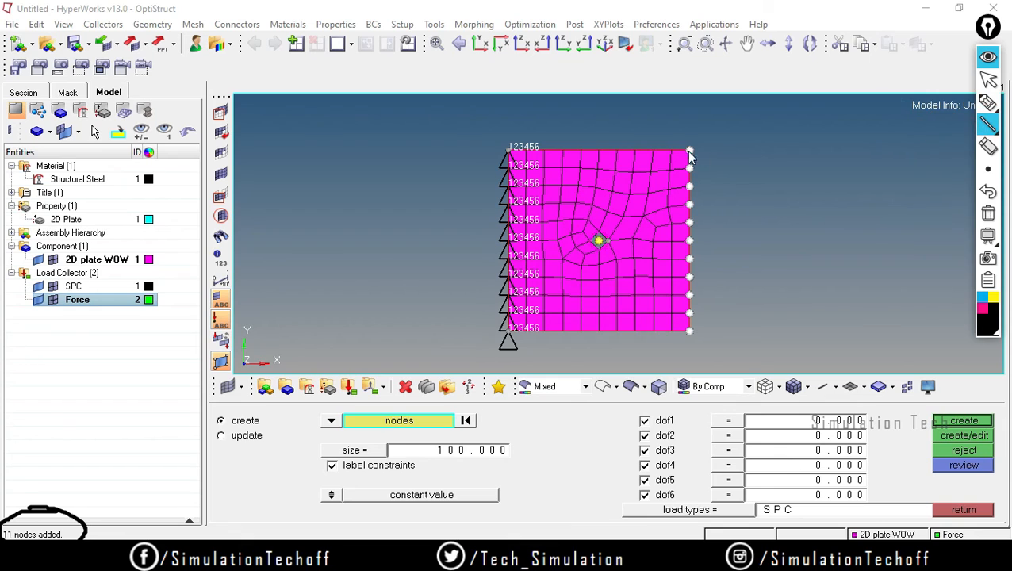
drag(688, 148, 689, 334)
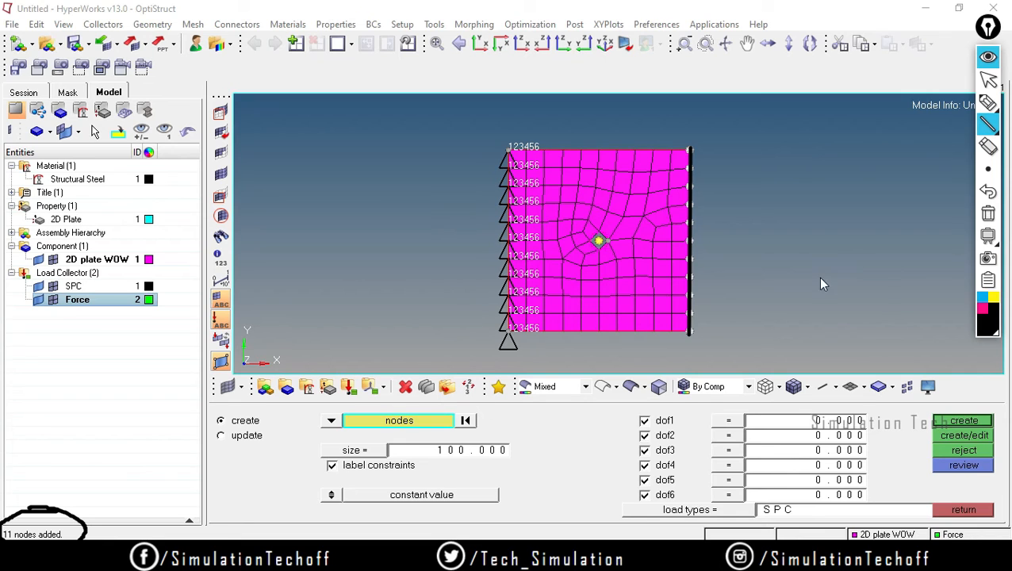
click(987, 214)
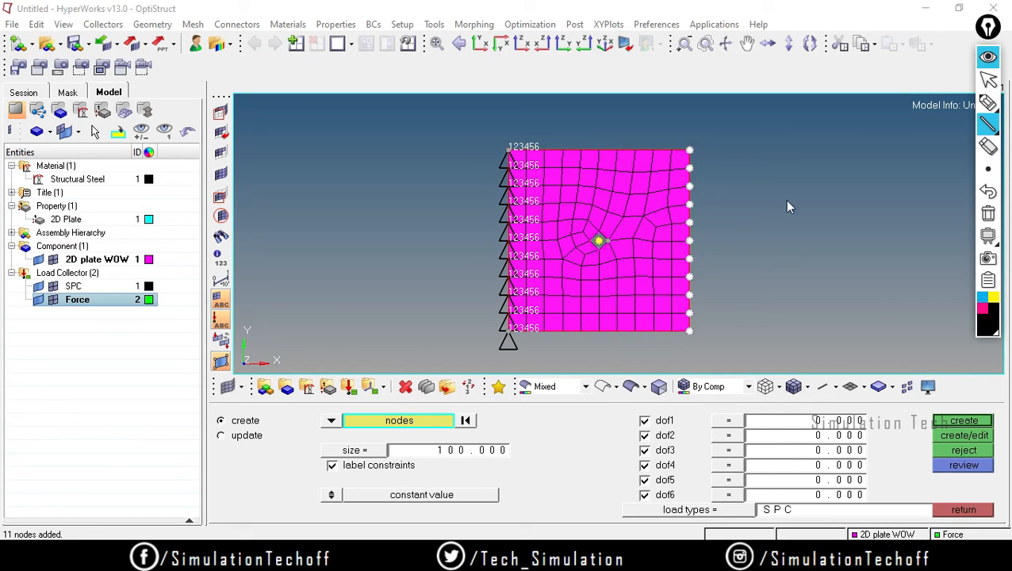
- Annotate the view with a rightward arrow beside the plate, the fraction 10,000 over 10, and the value 1000 using the pen
click(988, 101)
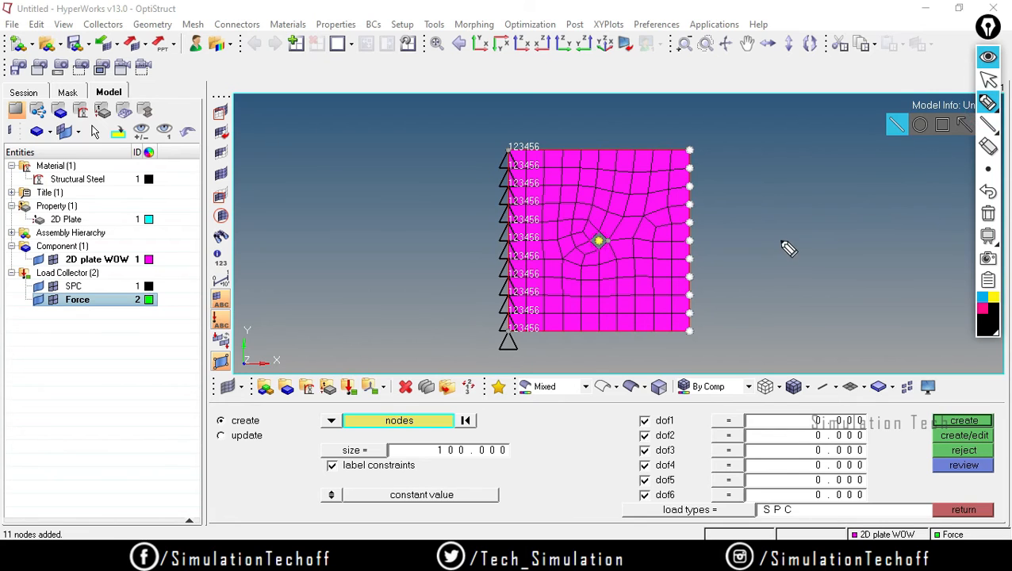
mouse_move(779, 240)
mouse_down()
mouse_move(842, 241)
mouse_move(829, 253)
mouse_up()
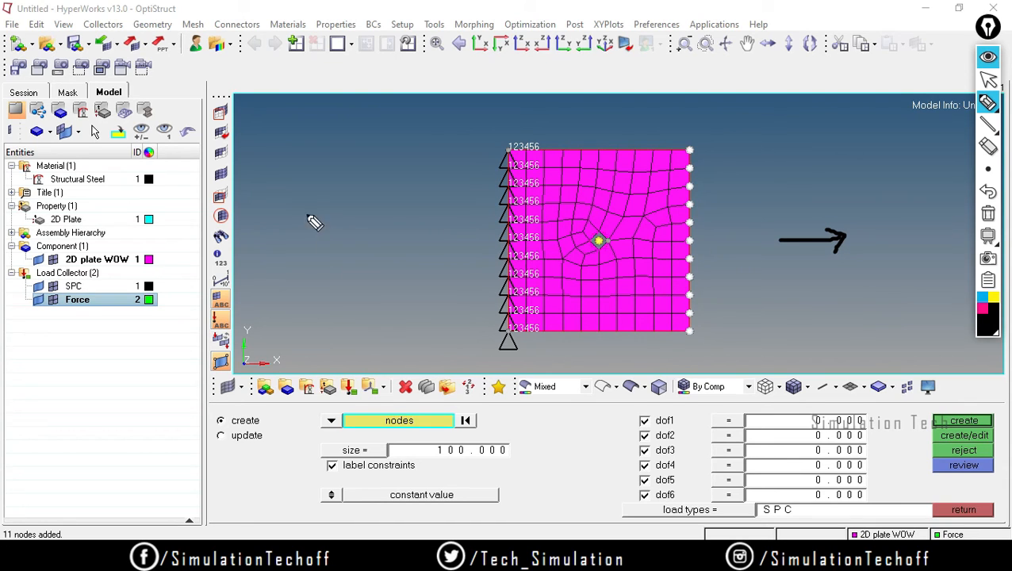
mouse_move(304, 208)
mouse_down()
mouse_move(379, 168)
mouse_move(382, 177)
mouse_up()
drag(296, 253, 434, 206)
mouse_move(368, 247)
mouse_down()
mouse_move(373, 276)
mouse_move(390, 249)
mouse_up()
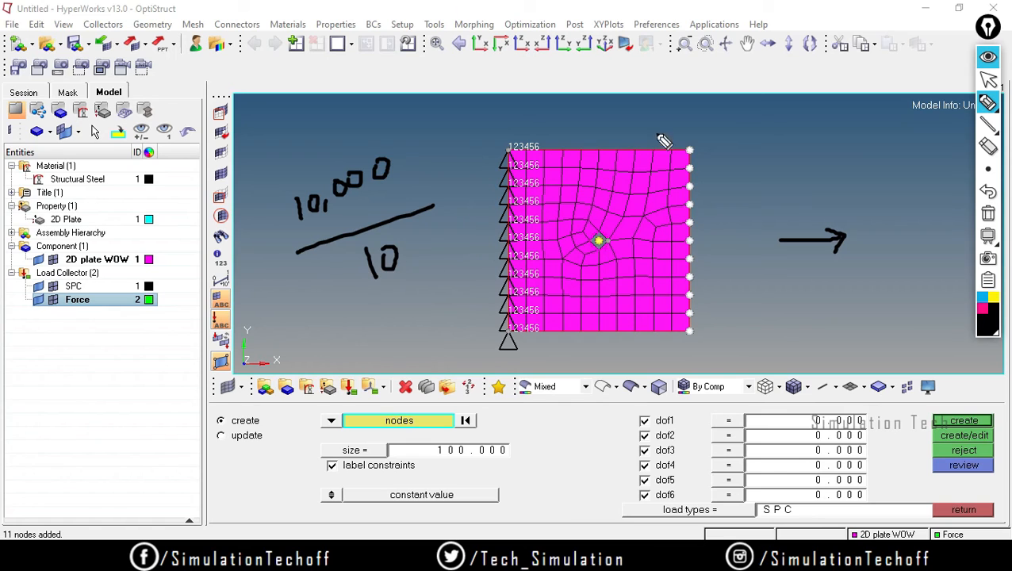
mouse_move(761, 133)
mouse_down()
mouse_move(766, 161)
mouse_move(782, 134)
mouse_move(799, 134)
mouse_up()
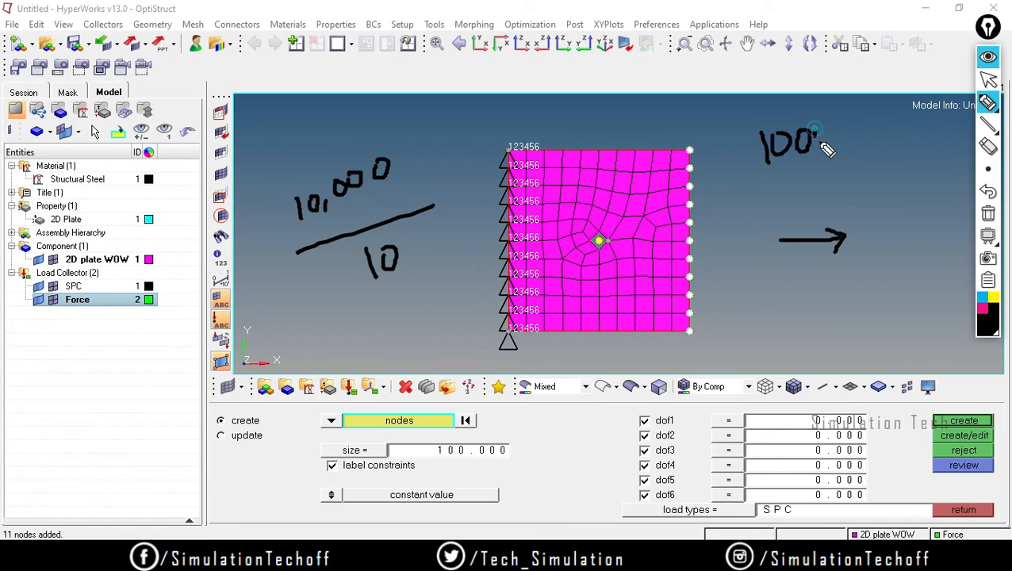
drag(814, 128, 827, 136)
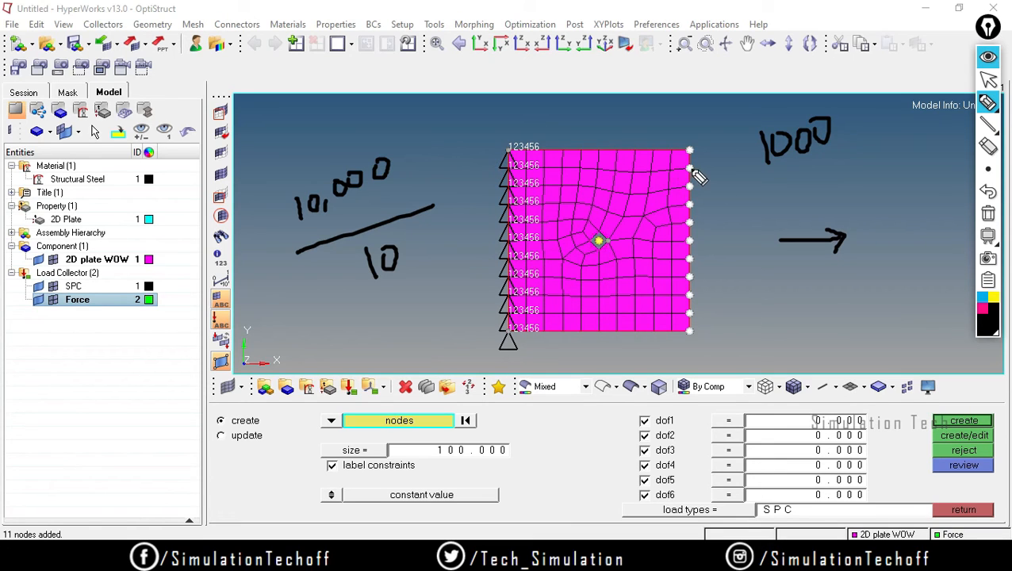
- Sketch force arrows at the upper right-edge nodes, circle the size value, write an underlined 10,000, and clear all annotations
mouse_move(696, 166)
mouse_down()
mouse_move(719, 166)
mouse_move(710, 172)
mouse_move(725, 187)
mouse_move(723, 209)
mouse_up()
mouse_move(477, 441)
mouse_down()
mouse_move(433, 435)
mouse_move(480, 455)
mouse_move(480, 437)
mouse_up()
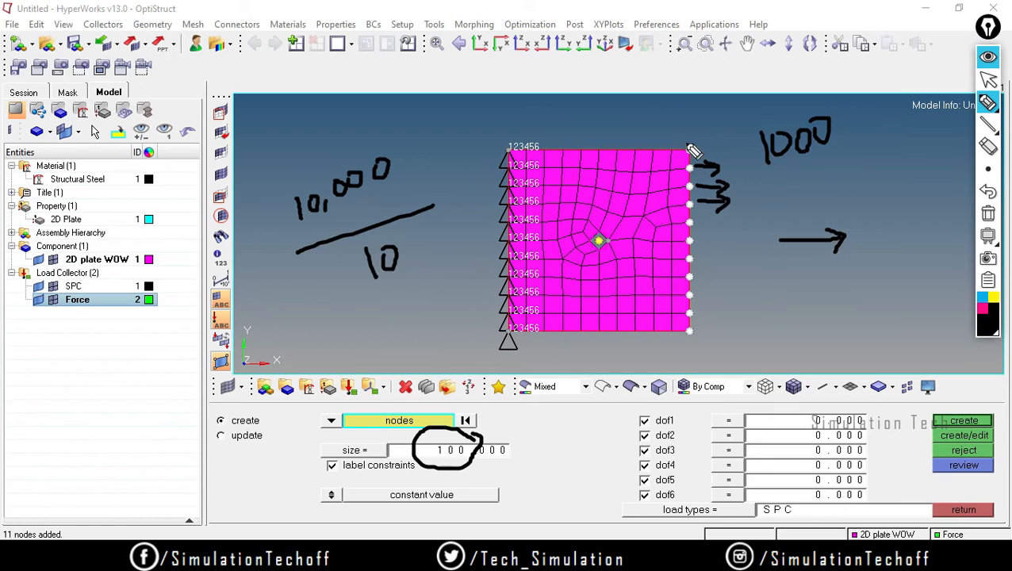
mouse_move(696, 145)
mouse_down()
mouse_move(716, 139)
mouse_move(715, 174)
mouse_up()
mouse_move(768, 276)
mouse_down()
mouse_move(759, 270)
mouse_move(806, 282)
mouse_move(861, 267)
mouse_move(752, 318)
mouse_move(922, 289)
mouse_up()
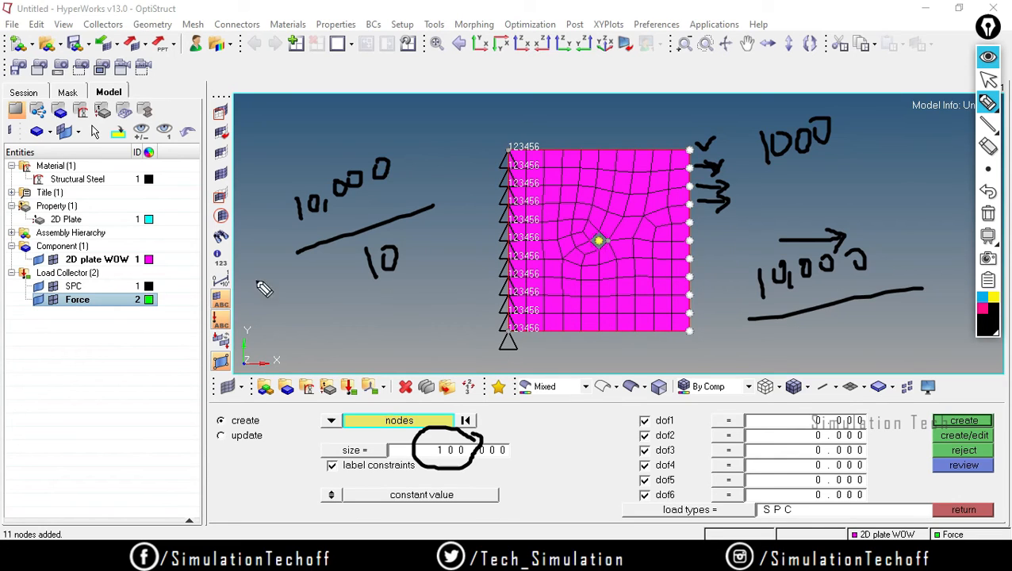
click(987, 214)
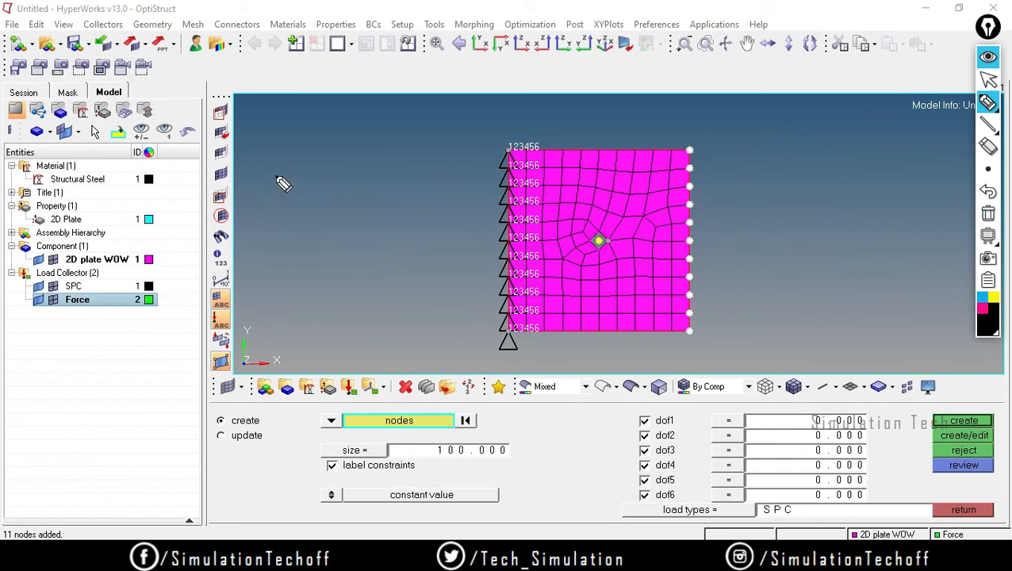
- Handwrite the fraction 10000 over 11 beside the plate and draw a box around the size value
mouse_move(277, 172)
mouse_down()
mouse_move(285, 193)
mouse_move(296, 164)
mouse_up()
mouse_move(313, 168)
mouse_down()
mouse_move(315, 188)
mouse_move(314, 168)
mouse_move(327, 161)
mouse_up()
drag(349, 157, 350, 155)
drag(286, 208, 377, 196)
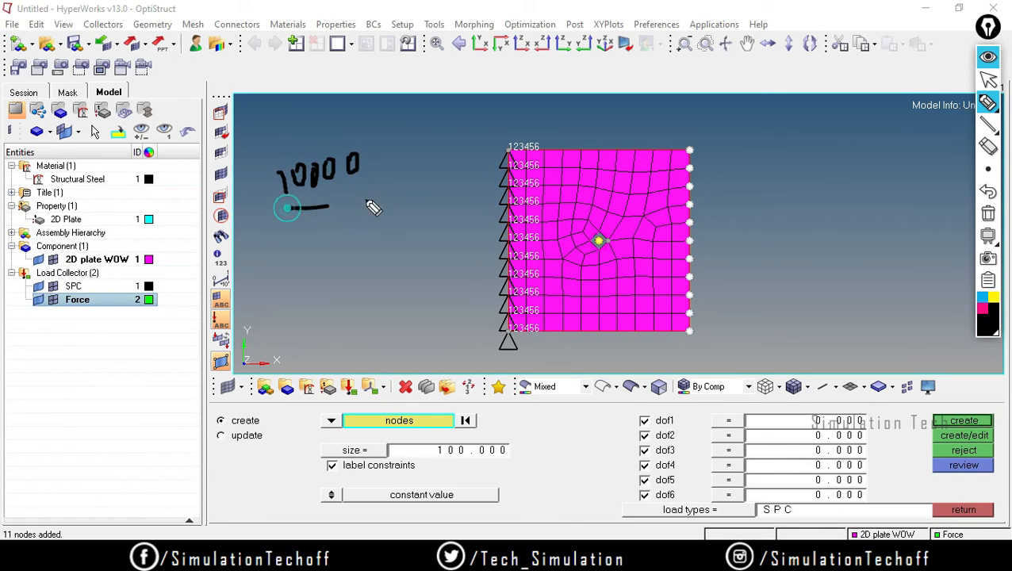
mouse_move(321, 223)
mouse_down()
mouse_move(325, 255)
mouse_move(337, 235)
mouse_move(342, 254)
mouse_up()
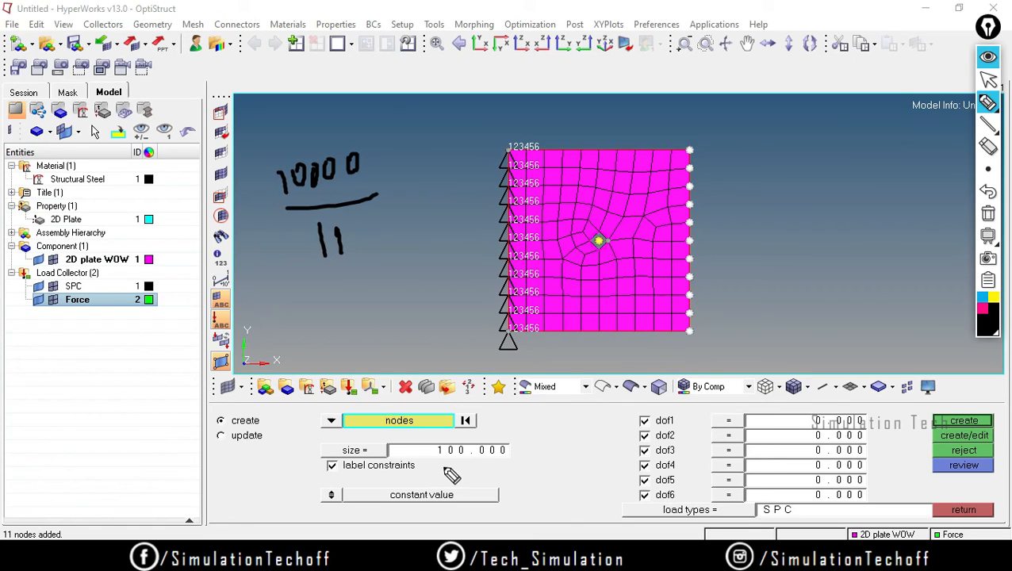
mouse_move(418, 434)
mouse_down()
mouse_move(424, 467)
mouse_move(515, 433)
mouse_move(523, 472)
mouse_move(424, 476)
mouse_up()
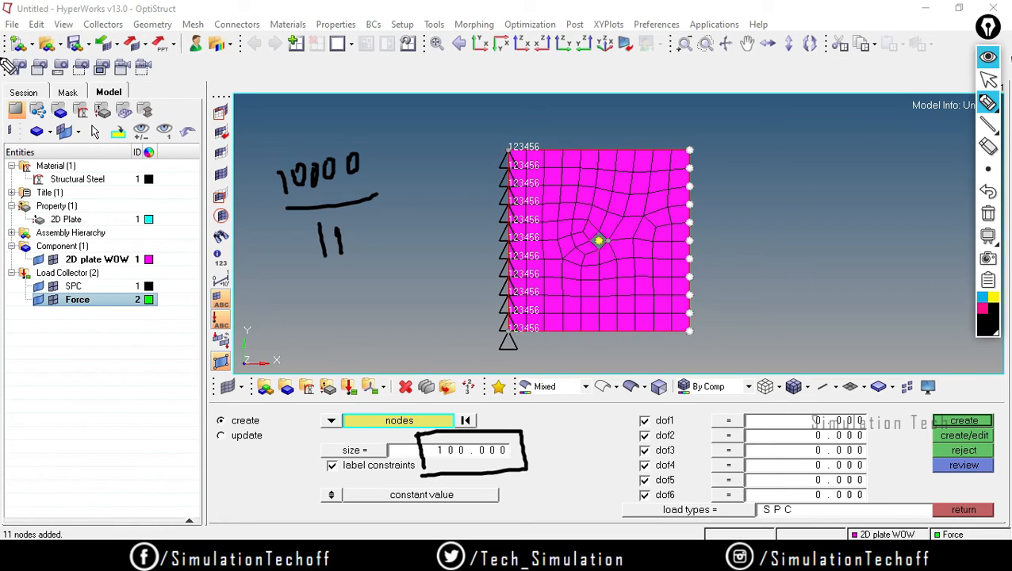
- Switch to the Calculator app and clear the handwritten annotations
click(987, 79)
key(super)
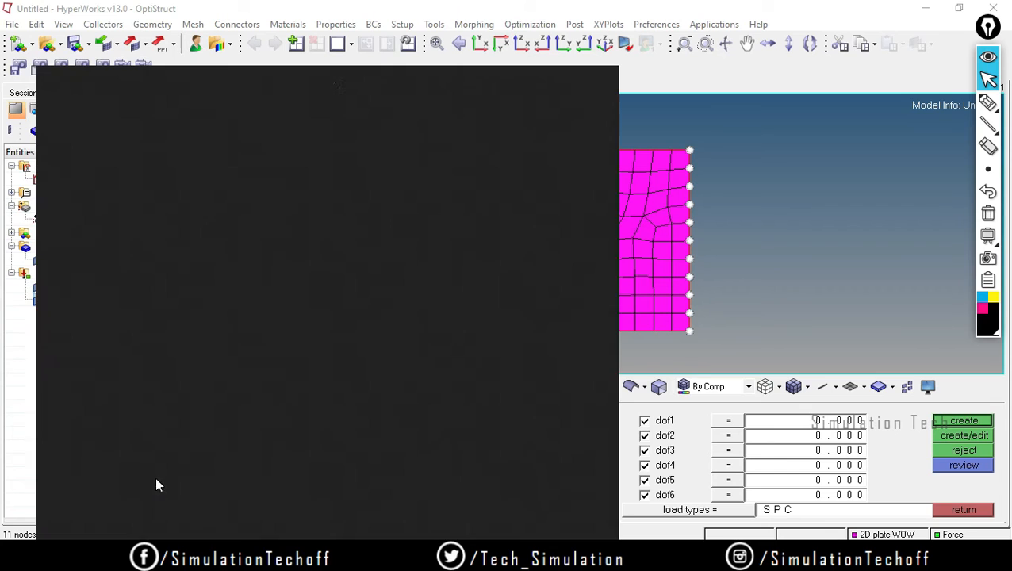
text(cal)
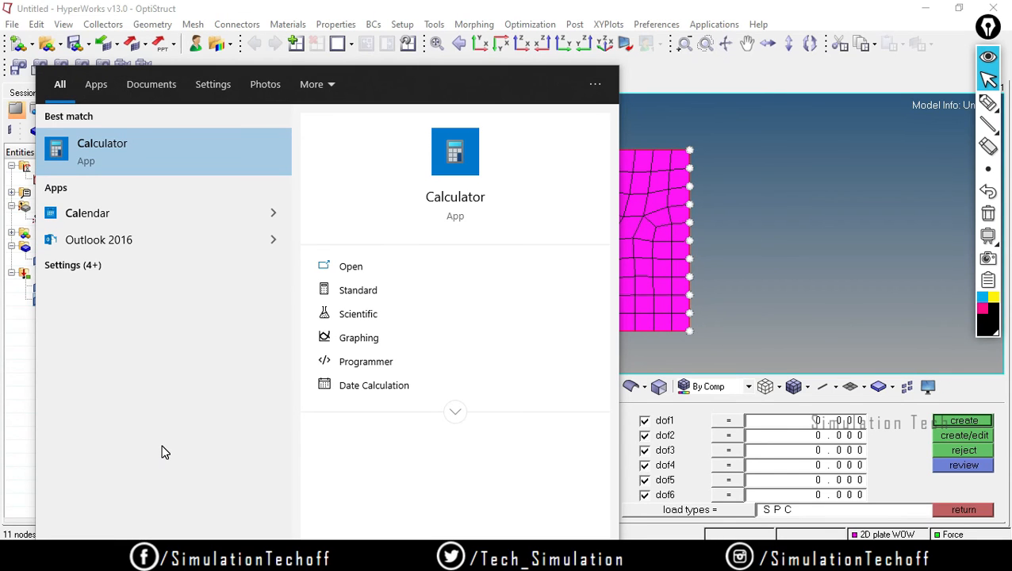
key(Return)
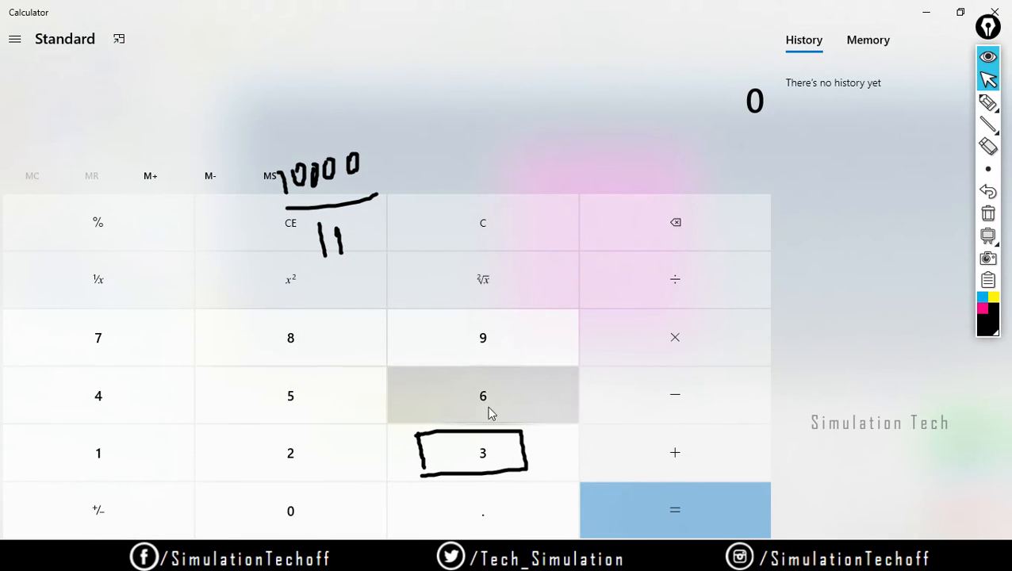
click(988, 215)
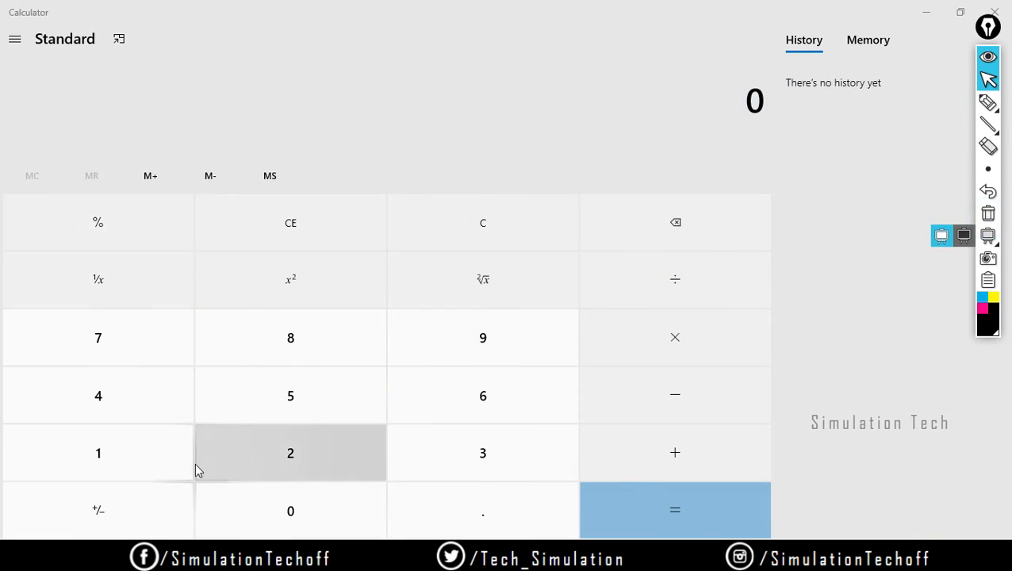
- Divide 10000 by 11 and highlight the result's digits up to two decimal places
click(159, 460)
click(232, 492)
click(234, 496)
click(234, 496)
click(234, 496)
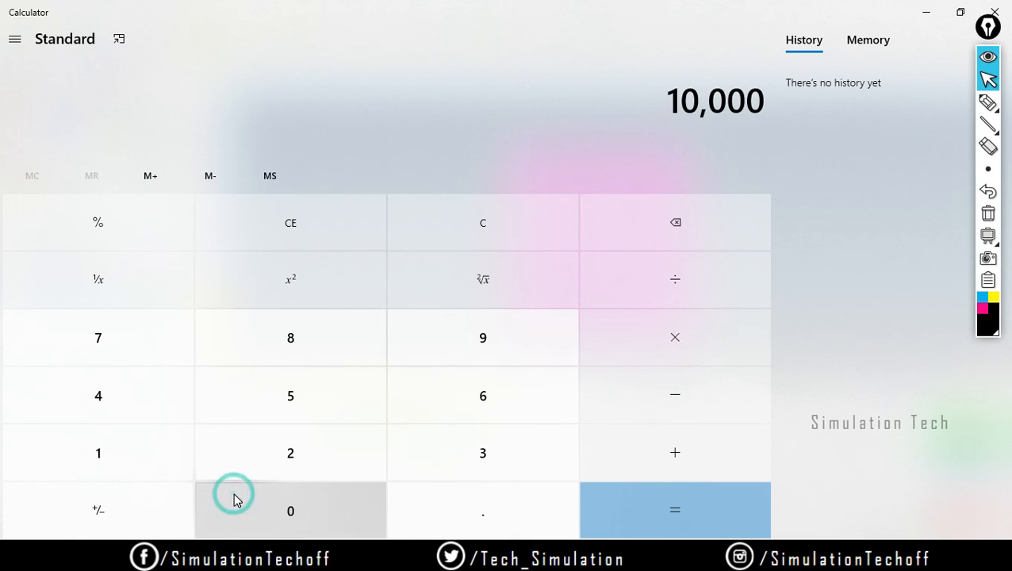
click(688, 274)
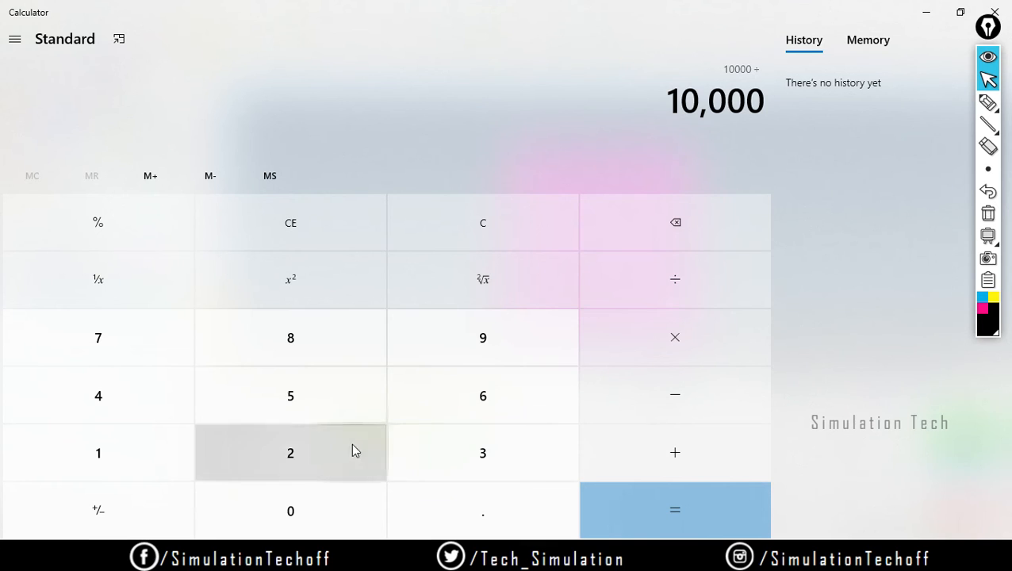
click(159, 446)
click(158, 446)
click(607, 507)
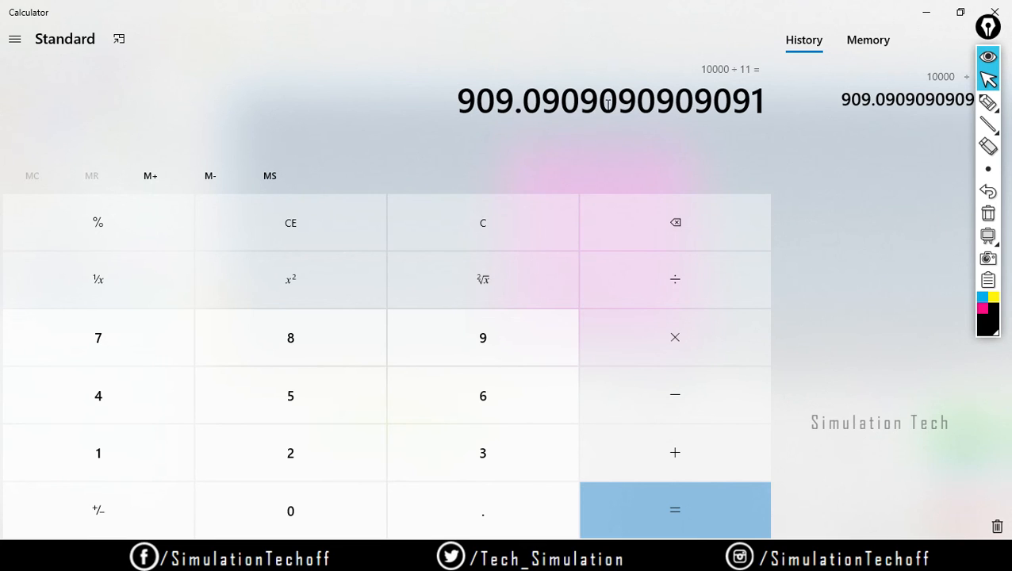
drag(459, 102, 561, 101)
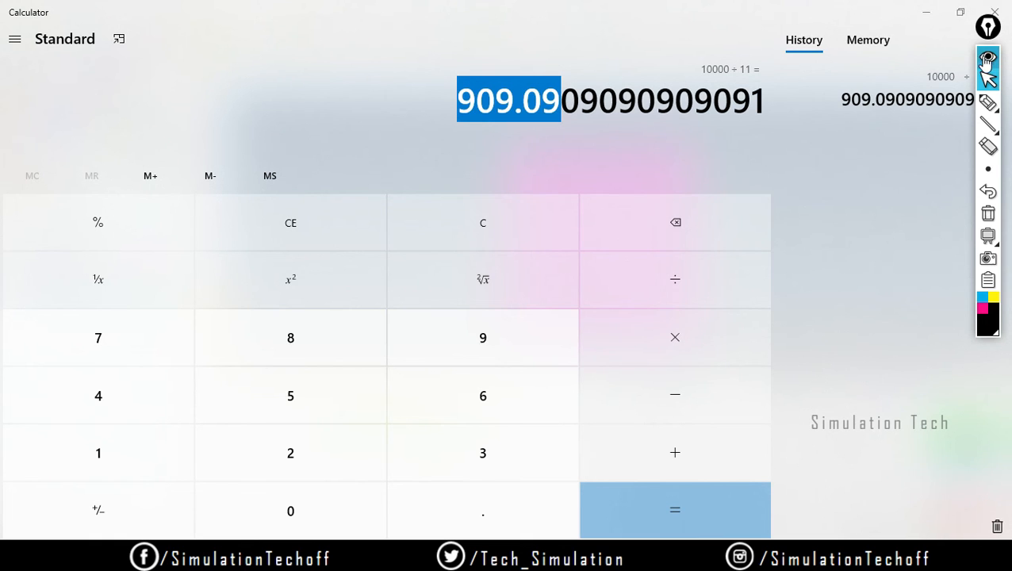
- Hide the annotation tools and switch back to the plate model in HyperWorks
click(987, 56)
click(934, 14)
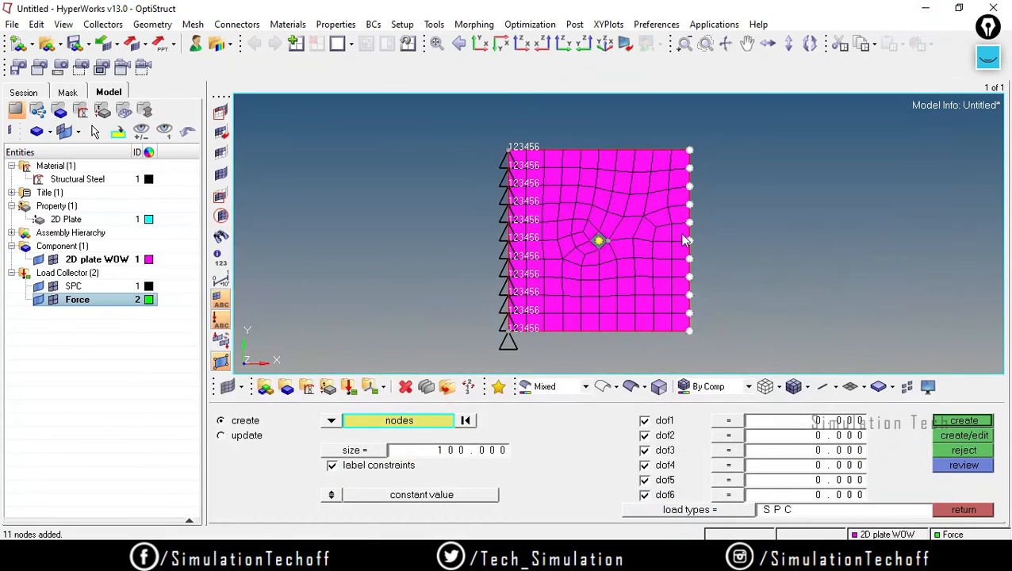
ctrl+scroll(651, 267, down, 4)
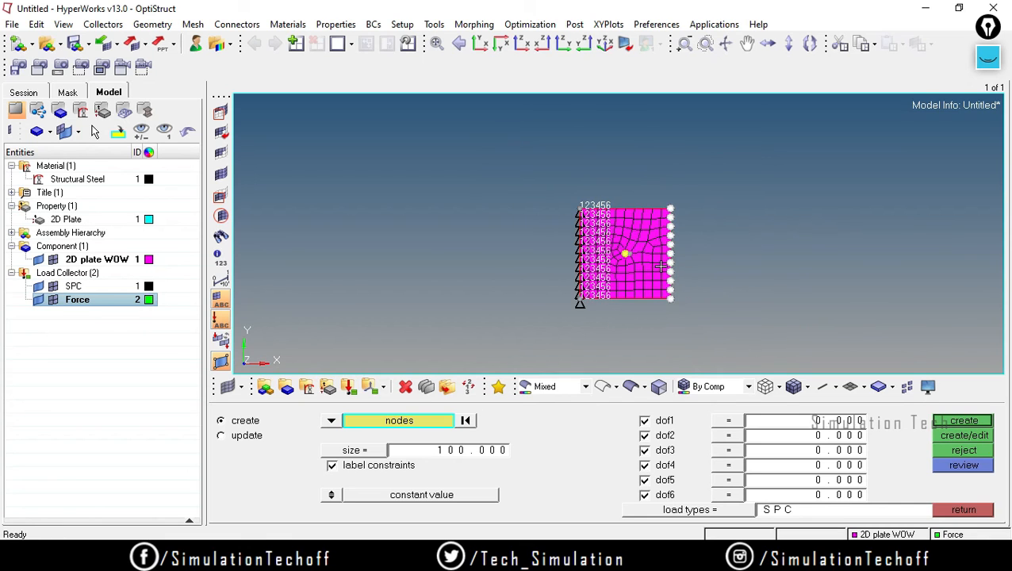
ctrl+scroll(666, 263, up, 5)
ctrl+scroll(679, 257, up, 5)
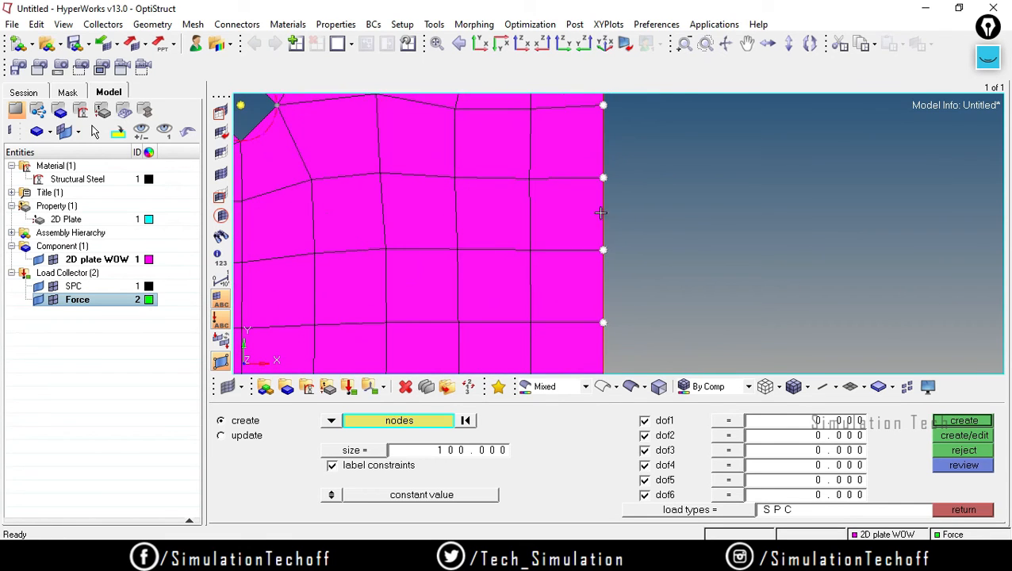
- Circle a node on the plate's right edge with the pen and draw an arrow pointing outward from it
click(990, 54)
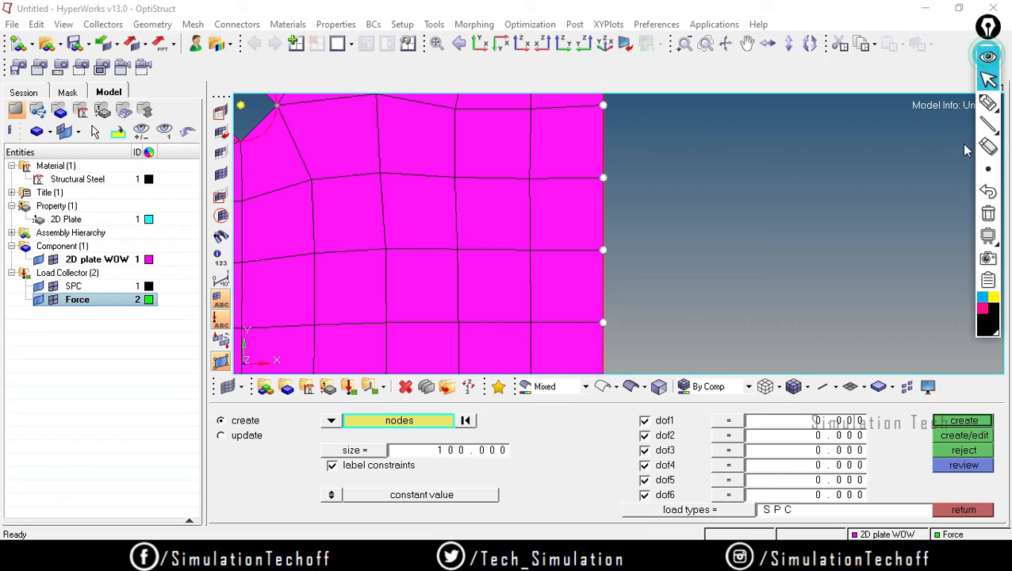
click(987, 103)
mouse_move(609, 157)
mouse_down()
mouse_move(597, 178)
mouse_move(623, 184)
mouse_move(604, 168)
mouse_move(688, 193)
mouse_up()
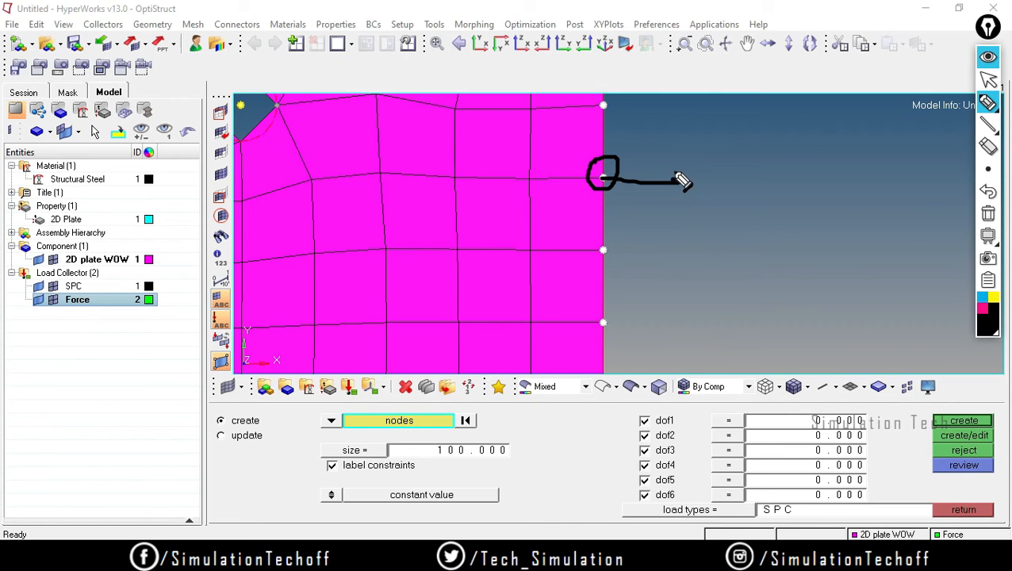
drag(678, 173, 682, 188)
- Number the right-edge elements 1 and 2 around their shared nodes, mark the neighbouring nodes, and clear the annotations
click(561, 213)
mouse_move(560, 213)
mouse_down()
mouse_move(570, 214)
mouse_move(560, 204)
mouse_up()
mouse_move(559, 144)
mouse_down()
mouse_move(570, 153)
mouse_move(555, 158)
mouse_move(559, 130)
mouse_up()
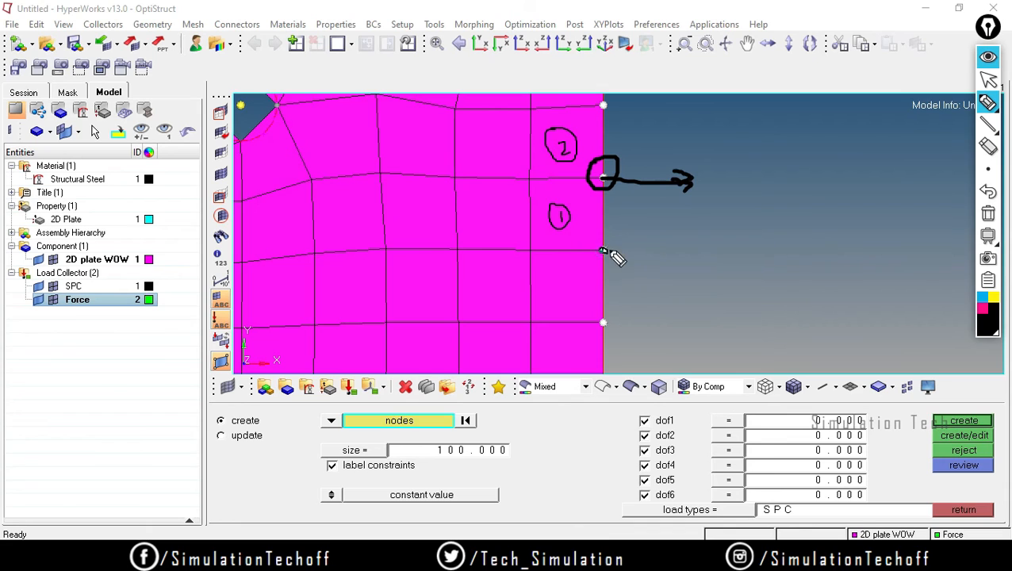
mouse_move(602, 251)
mouse_down()
mouse_move(639, 228)
mouse_move(652, 246)
mouse_up()
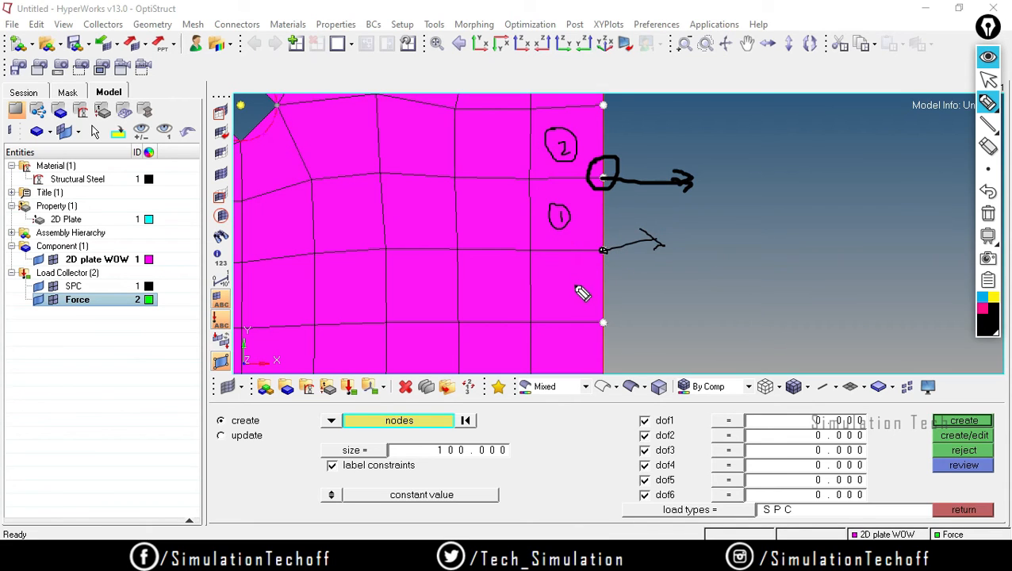
mouse_move(567, 280)
mouse_down()
mouse_move(576, 290)
mouse_move(560, 277)
mouse_up()
drag(573, 343, 574, 357)
mouse_move(565, 332)
mouse_down()
mouse_move(576, 362)
mouse_move(564, 338)
mouse_move(608, 338)
mouse_up()
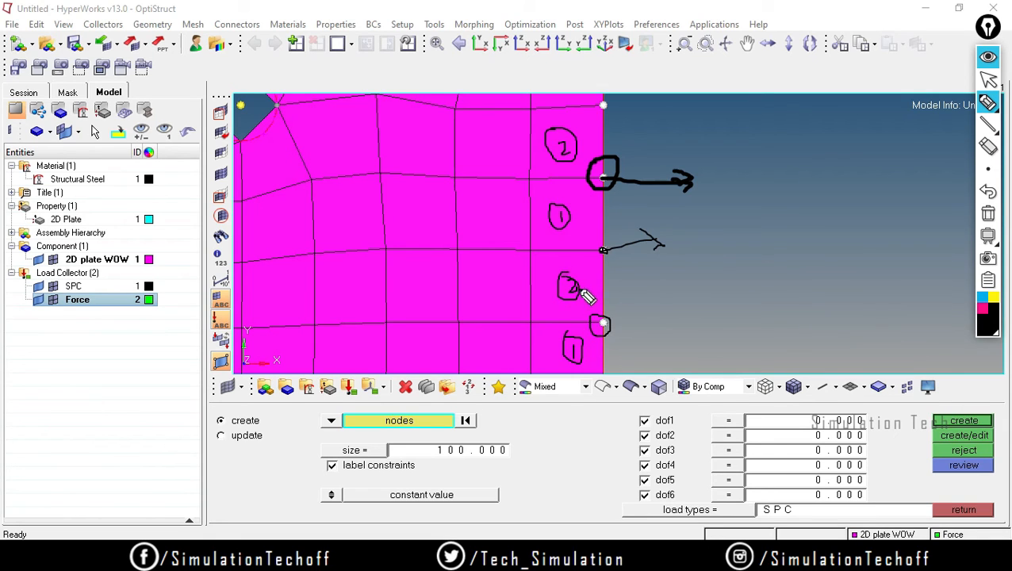
click(987, 213)
- Draw a rectangle annotation around the right-edge nodes between the two corner nodes, clear it and return to the pointer
mouse_move(983, 125)
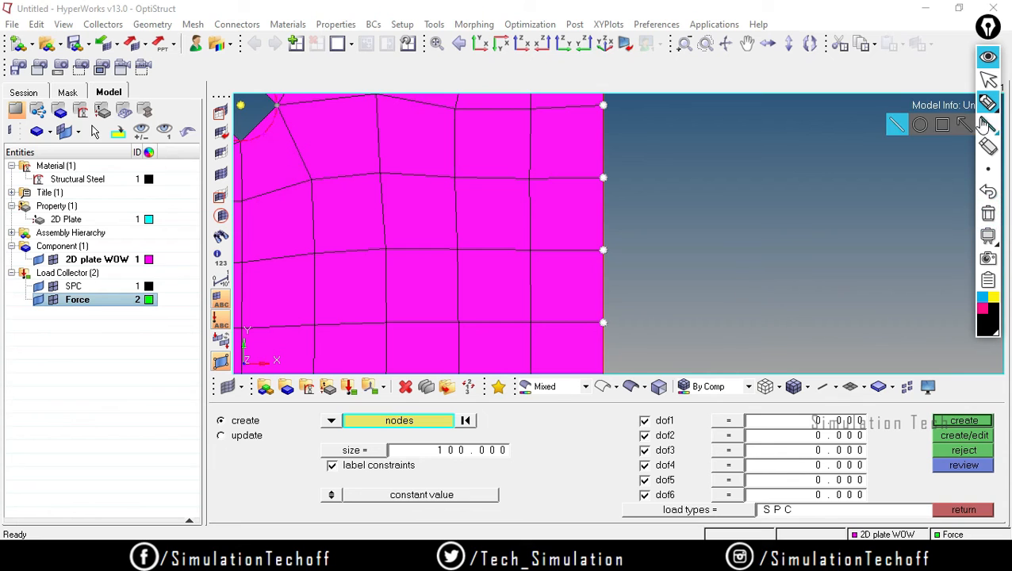
click(986, 83)
mouse_move(694, 256)
ctrl+right_down()
mouse_move(672, 233)
mouse_move(672, 298)
mouse_move(666, 274)
ctrl+right_up()
ctrl+scroll(685, 253, down, 6)
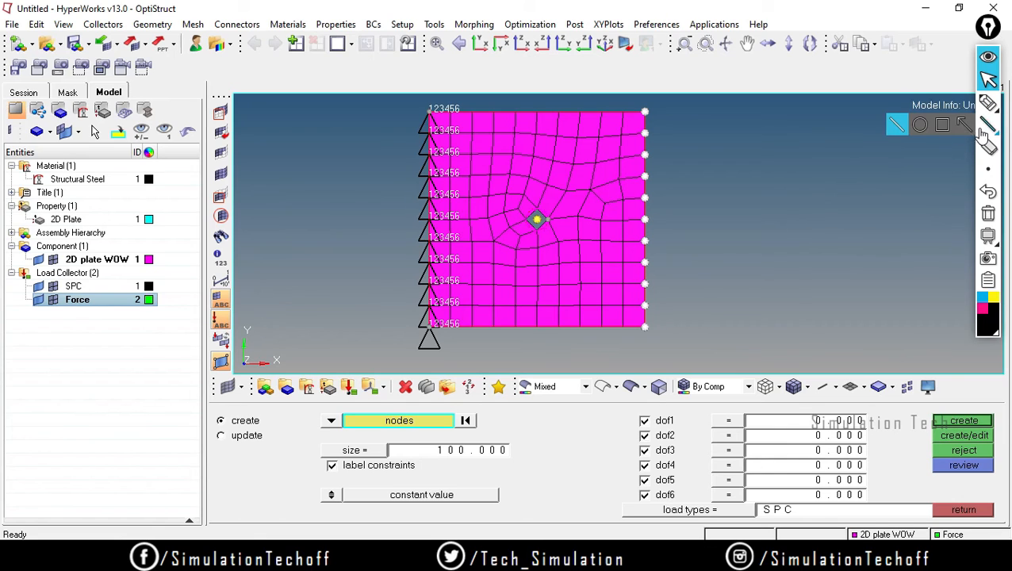
click(944, 125)
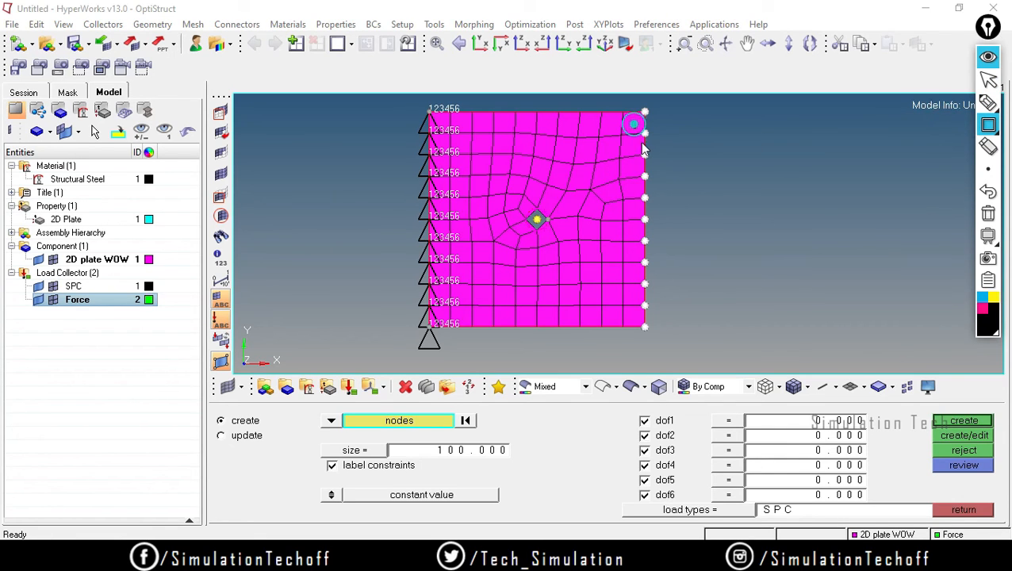
mouse_move(633, 124)
mouse_down()
mouse_move(668, 247)
mouse_move(654, 304)
mouse_up()
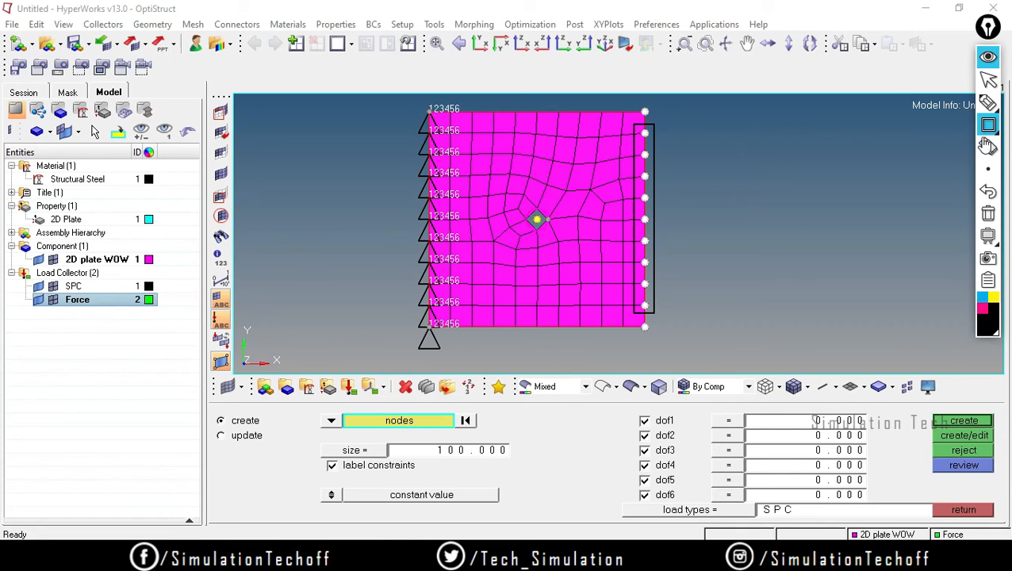
click(988, 104)
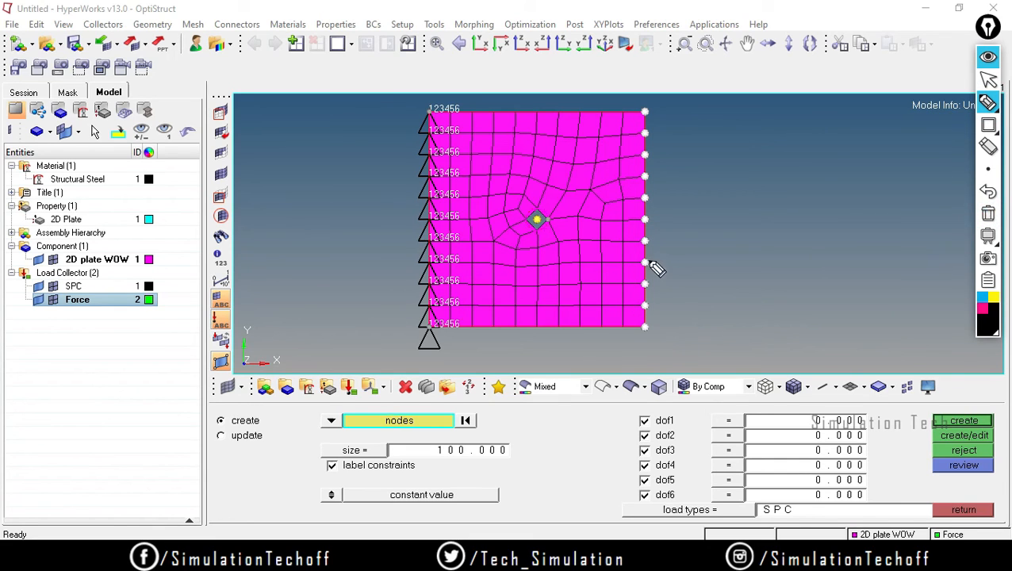
click(988, 79)
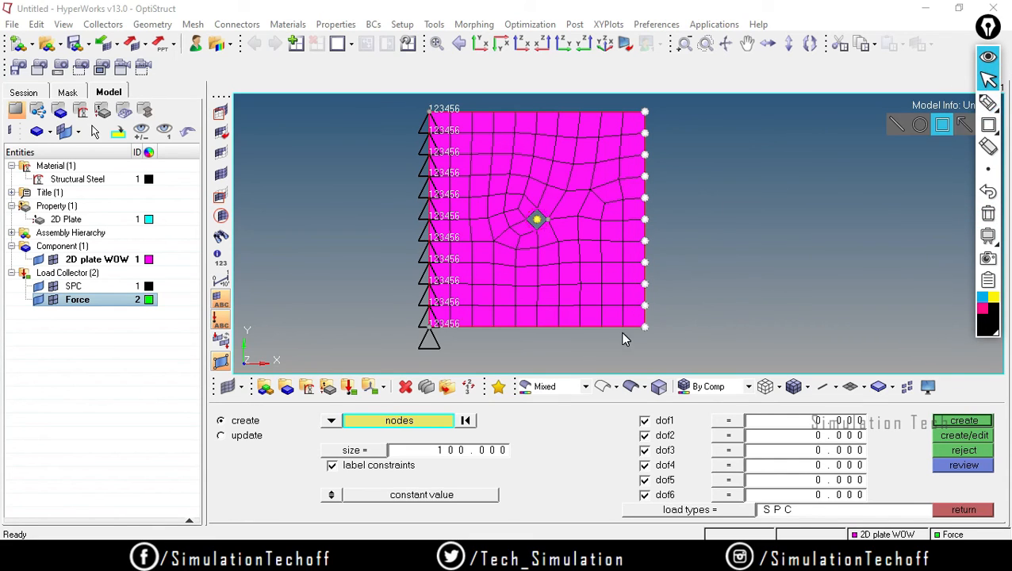
- Draw a rectangle annotation directly below the plate's lower-right corner element to represent an imaginary neighbouring element
mouse_move(622, 327)
ctrl+right_down()
mouse_move(640, 248)
mouse_move(631, 198)
ctrl+right_up()
ctrl+scroll(634, 294, down, 3)
ctrl+scroll(635, 293, up, 5)
ctrl+scroll(637, 271, up, 1)
ctrl+scroll(640, 248, up, 1)
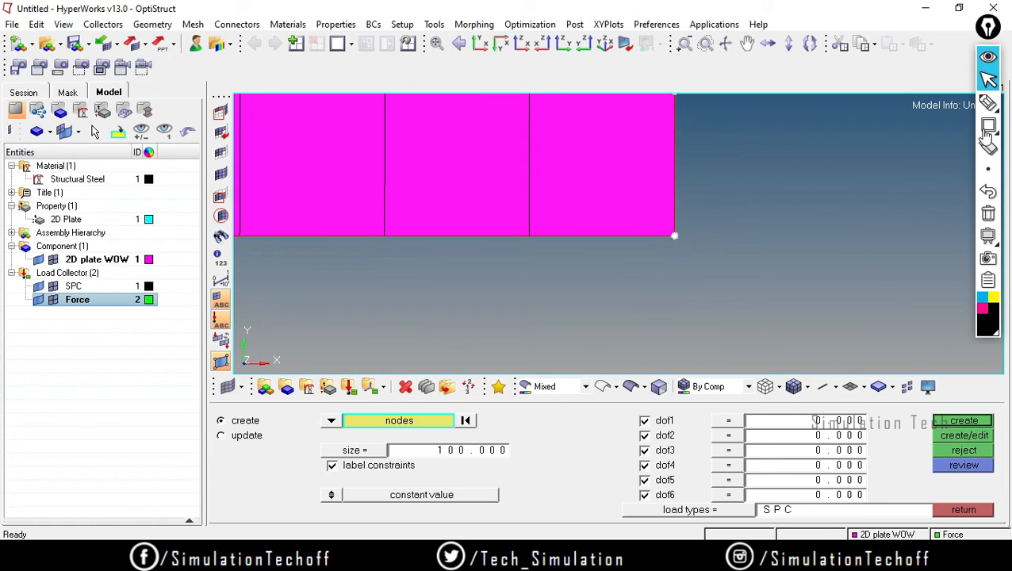
click(987, 126)
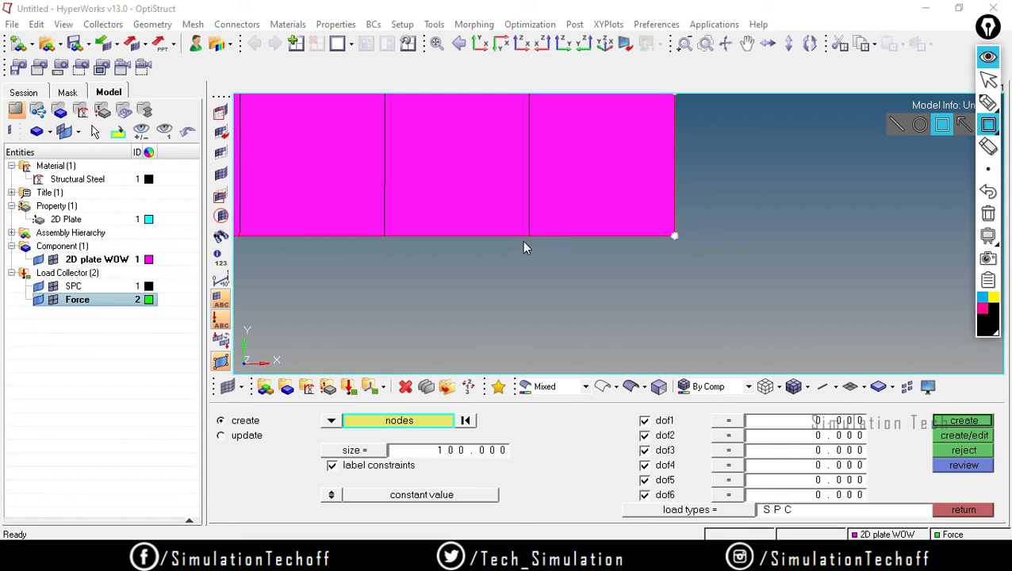
drag(528, 235, 675, 354)
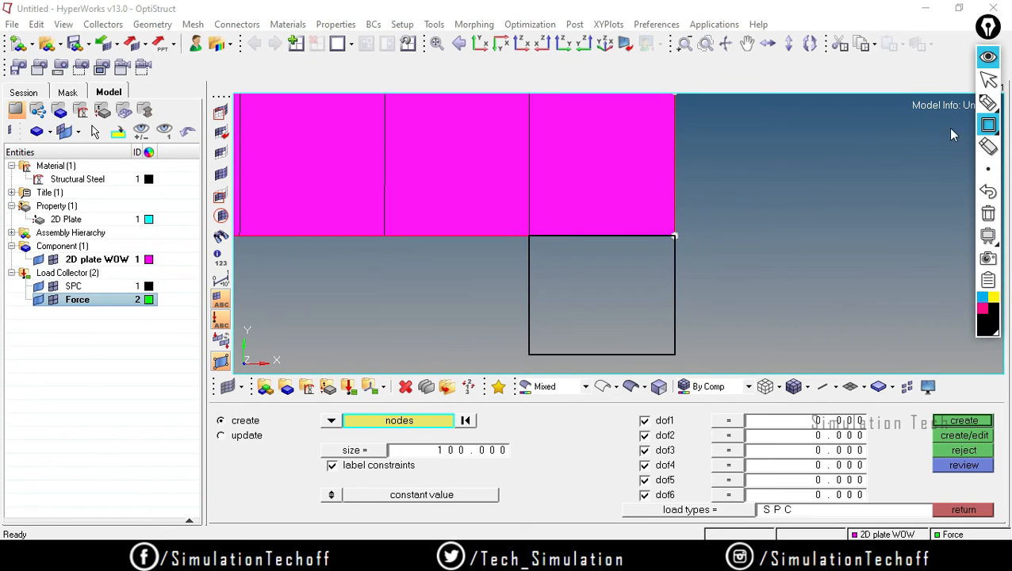
- Draw an annotation arrow pointing outward from the plate's lower-right corner node
click(988, 125)
click(897, 124)
click(675, 236)
click(985, 191)
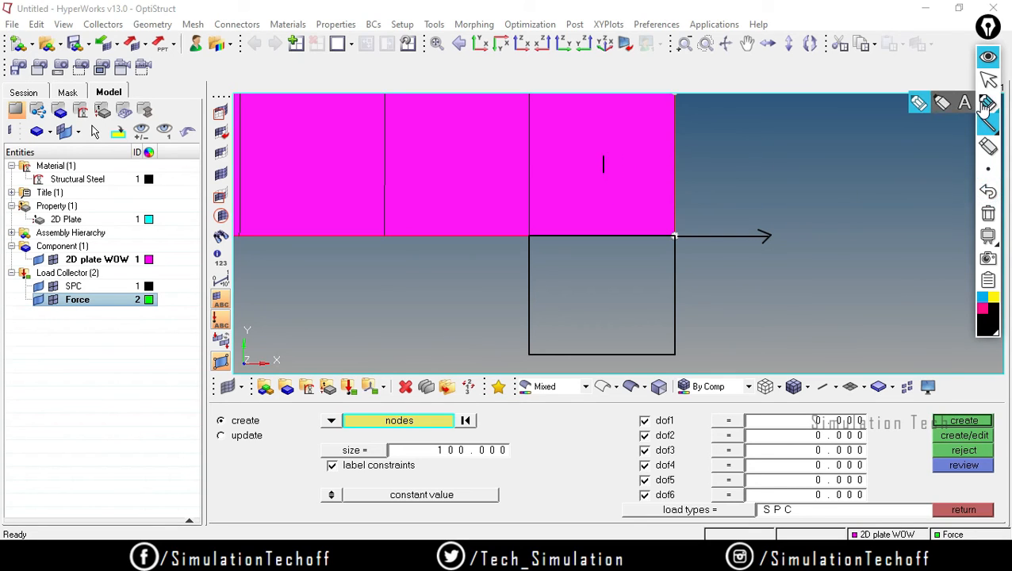
- Number the corner element 1 and the drawn element 2 with the pen, and mark a cross beside element 2
drag(607, 162, 601, 181)
mouse_move(603, 289)
mouse_down()
mouse_move(613, 284)
mouse_move(631, 317)
mouse_move(599, 272)
mouse_up()
drag(443, 291, 499, 315)
drag(483, 283, 472, 319)
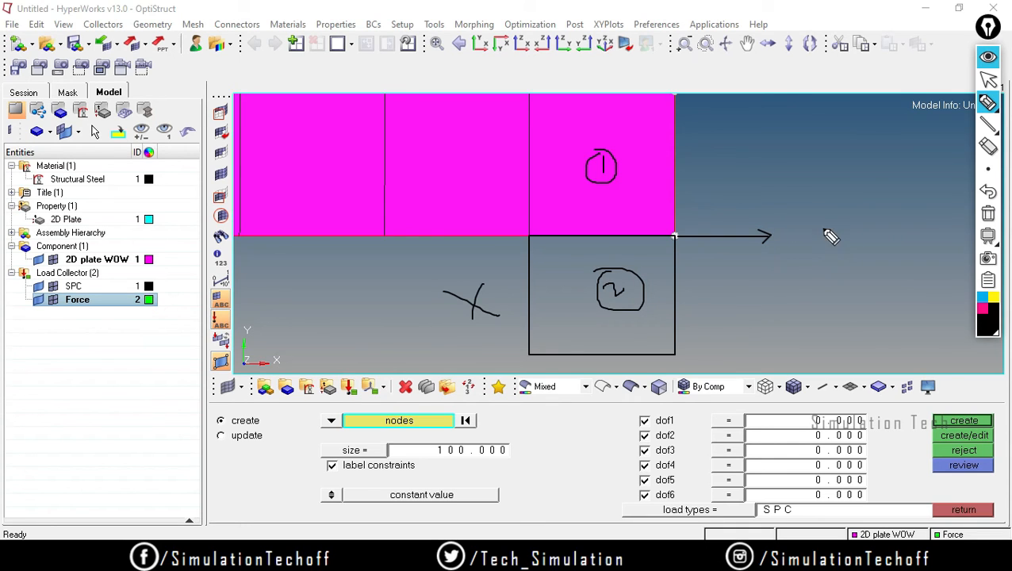
- Write x/2 beside the corner node's arrow, clear all annotations and return to the pointer
mouse_move(821, 233)
mouse_down()
mouse_move(834, 227)
mouse_move(827, 246)
mouse_move(841, 237)
mouse_move(867, 252)
mouse_move(879, 290)
mouse_up()
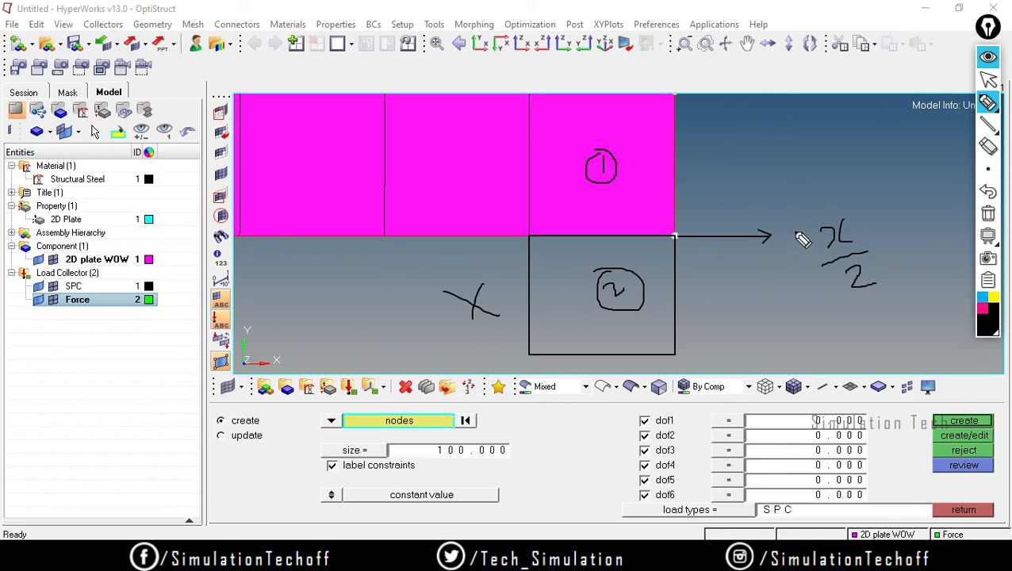
mouse_move(822, 229)
mouse_down()
mouse_move(823, 241)
mouse_move(851, 242)
mouse_up()
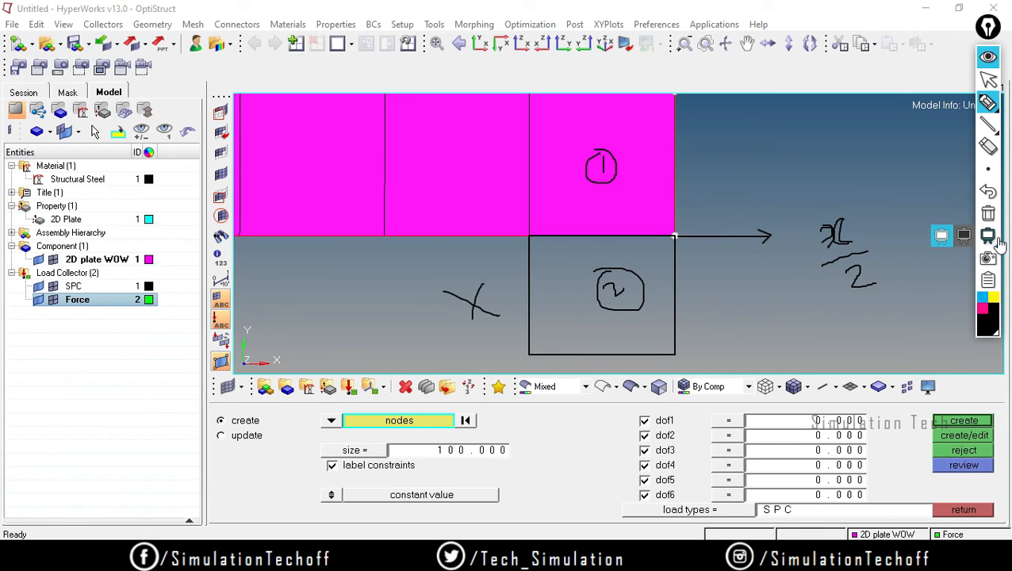
click(987, 214)
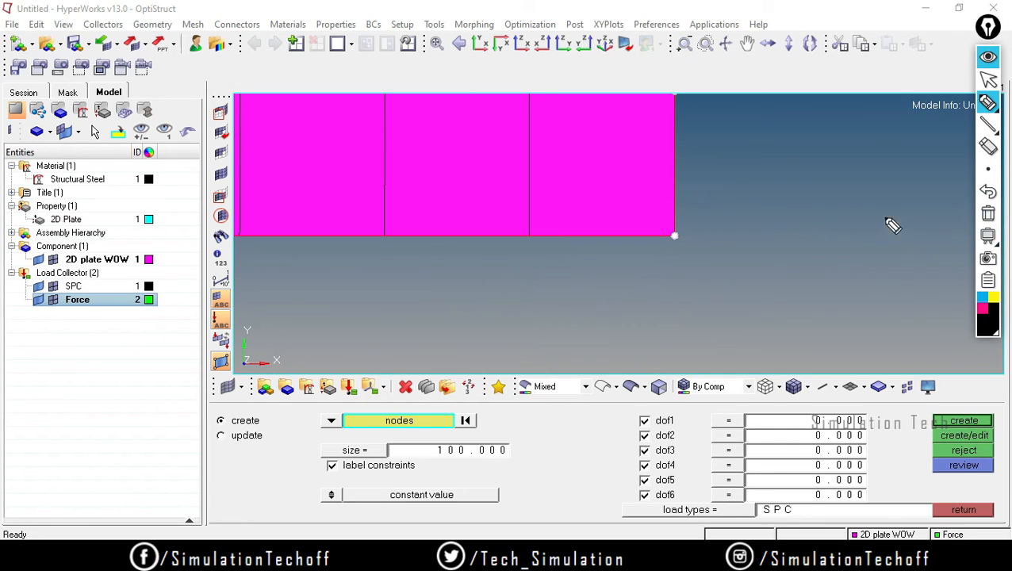
click(987, 79)
- Circle the plate's upper-right corner node, write x/2 beside it, clear the annotations and return to the pointer
scroll(725, 238, down, 5)
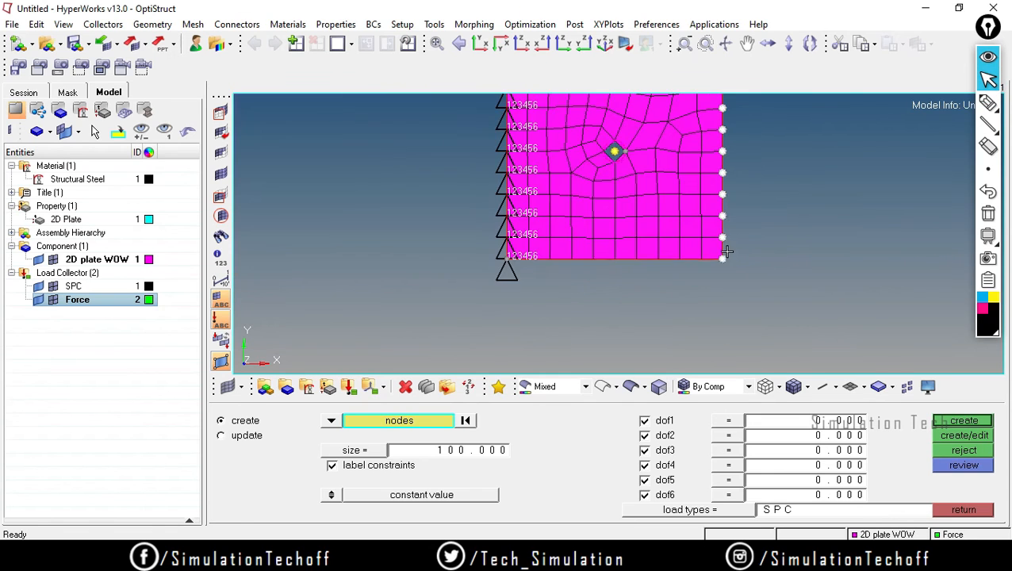
scroll(737, 230, up, 5)
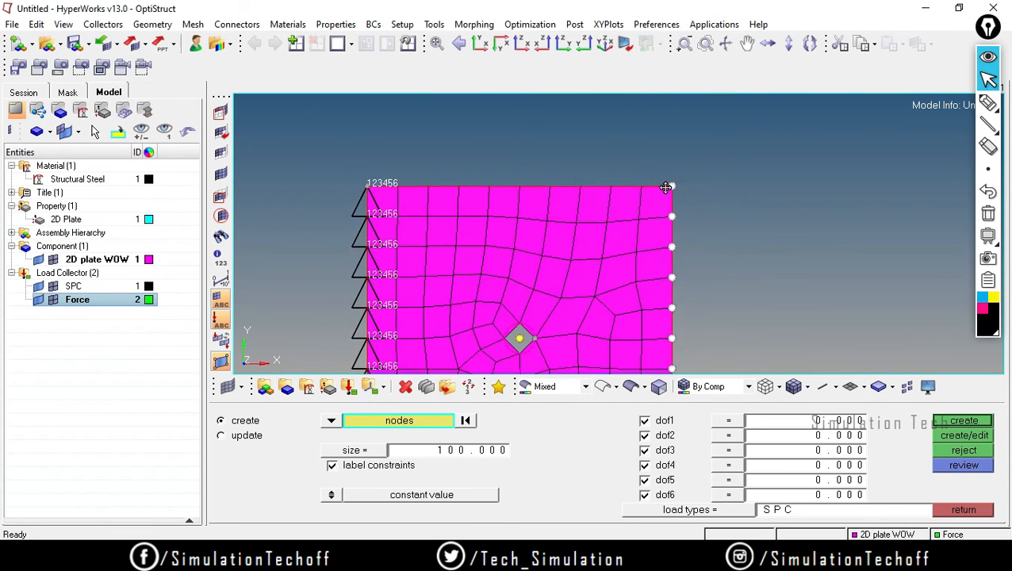
click(987, 103)
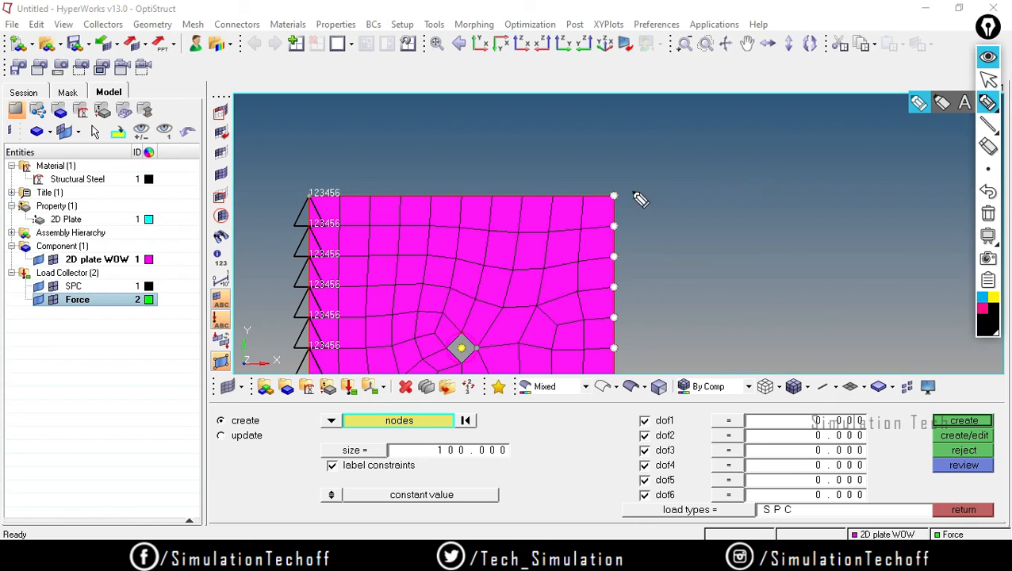
drag(609, 184, 610, 185)
mouse_move(677, 173)
mouse_down()
mouse_move(685, 191)
mouse_move(711, 176)
mouse_move(720, 201)
mouse_move(755, 198)
mouse_up()
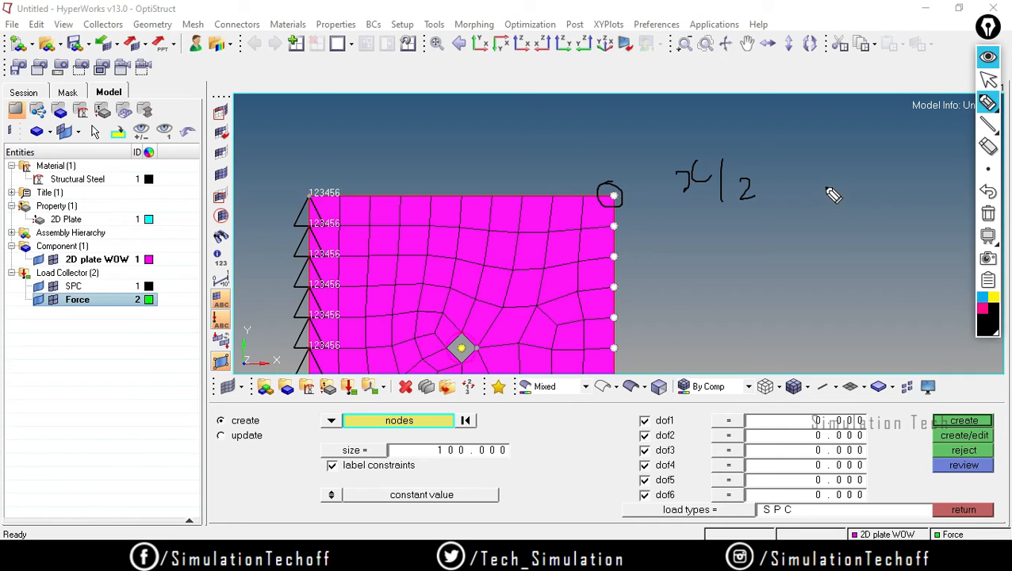
click(988, 215)
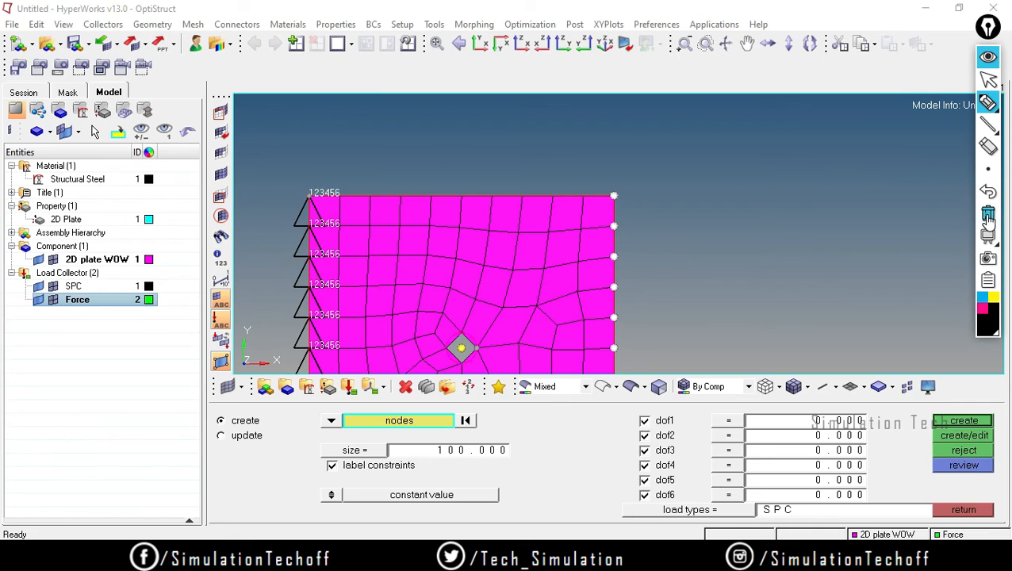
click(988, 84)
- Write 1/2 + 1/2 = 1 beside the whole plate and box both corner nodes of its right edge with the pen
ctrl+right_drag(694, 259, 639, 201)
ctrl+scroll(699, 204, up, 3)
ctrl+scroll(699, 204, down, 5)
ctrl+scroll(700, 206, down, 4)
ctrl+scroll(637, 200, up, 3)
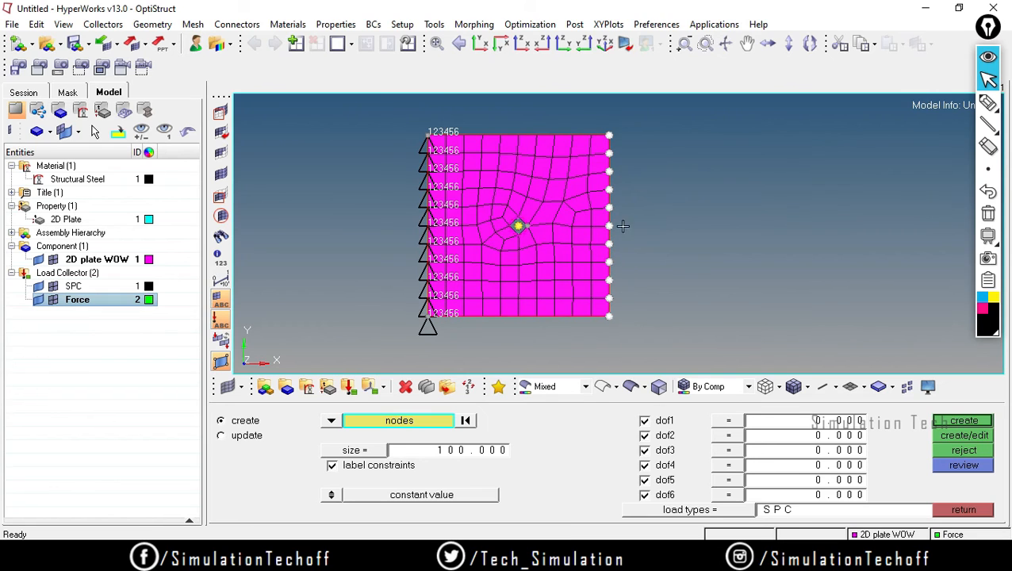
click(988, 102)
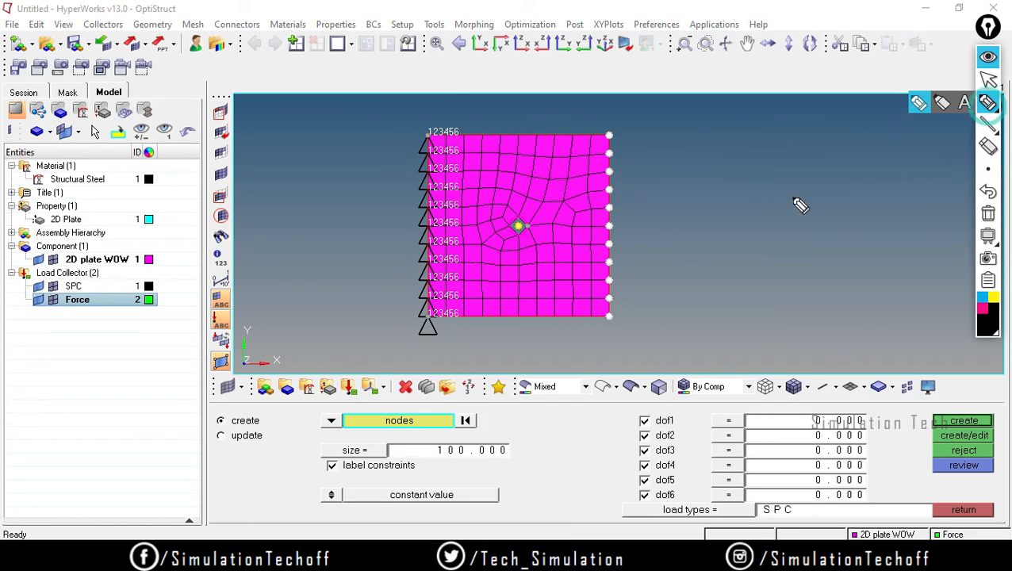
mouse_move(704, 250)
mouse_down()
mouse_move(704, 272)
mouse_move(732, 272)
mouse_move(730, 299)
mouse_move(765, 263)
mouse_up()
drag(754, 257, 757, 275)
mouse_move(782, 236)
mouse_down()
mouse_move(791, 260)
mouse_move(811, 259)
mouse_move(817, 291)
mouse_up()
drag(853, 247, 904, 249)
drag(599, 130, 600, 142)
mouse_move(605, 309)
mouse_down()
mouse_move(599, 320)
mouse_move(625, 320)
mouse_move(608, 324)
mouse_up()
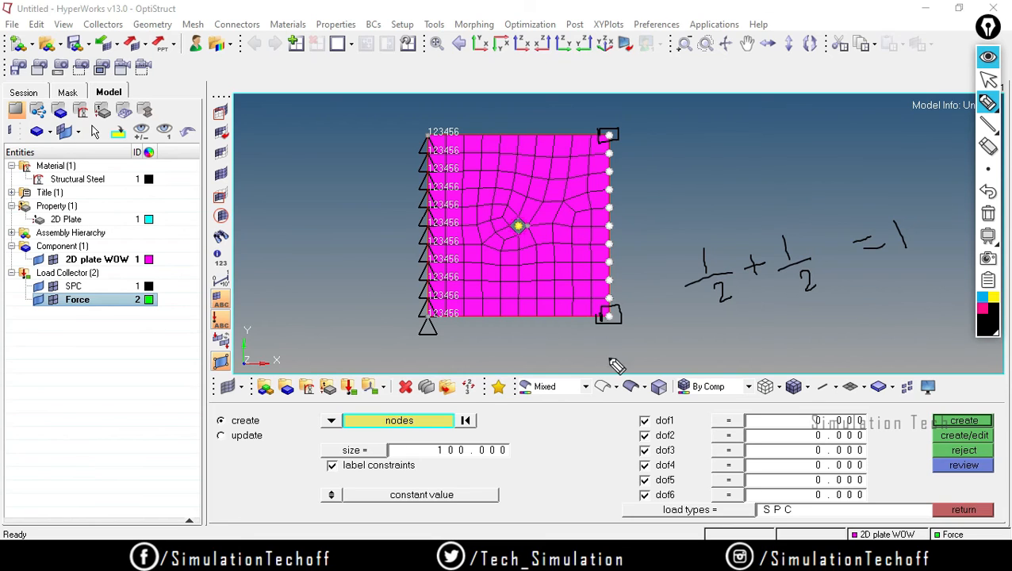
- Write 11-1 beside the plate with the pen and add a boxed 10 next to it
mouse_move(716, 147)
mouse_down()
mouse_move(727, 185)
mouse_move(735, 171)
mouse_up()
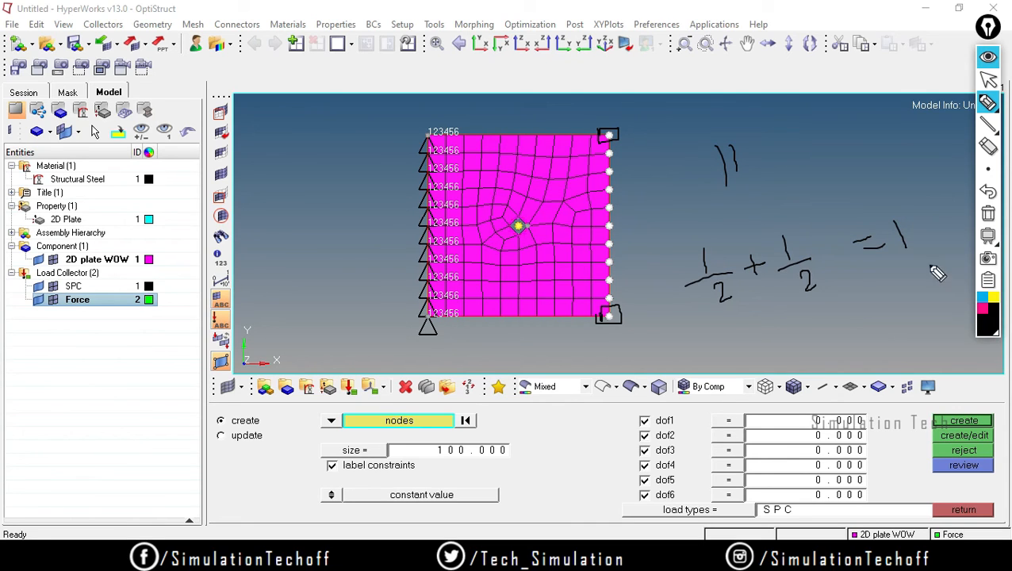
mouse_move(748, 149)
mouse_down()
mouse_move(766, 148)
mouse_move(825, 205)
mouse_up()
drag(839, 165, 810, 228)
mouse_move(797, 155)
mouse_down()
mouse_move(842, 158)
mouse_move(881, 204)
mouse_move(793, 230)
mouse_up()
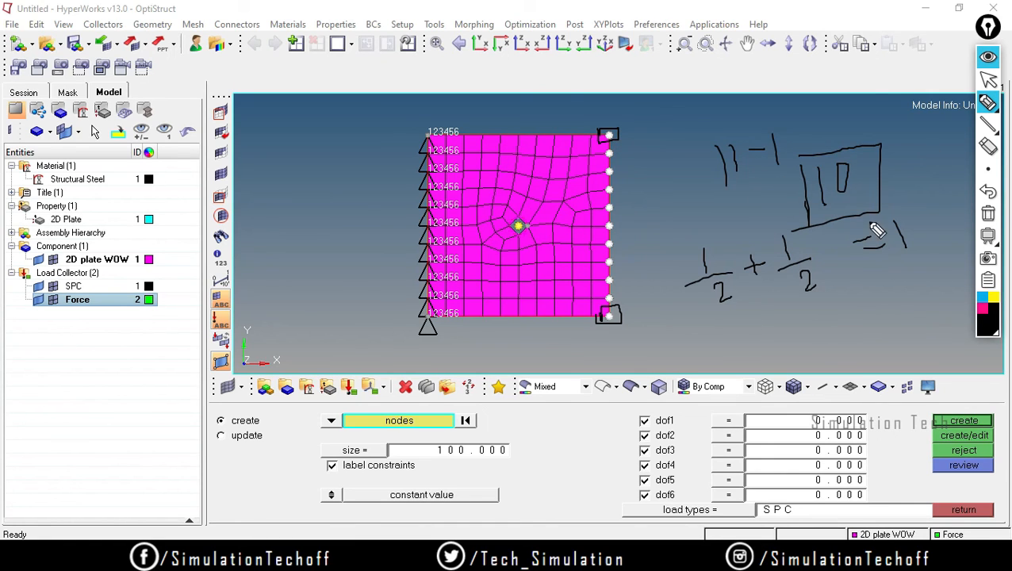
- Write the division 10,000/10 beside the right edge and note 1000 on the other side of the plate
mouse_move(648, 205)
mouse_down()
mouse_move(653, 234)
mouse_move(662, 208)
mouse_move(691, 232)
mouse_up()
mouse_move(699, 197)
mouse_down()
mouse_move(699, 218)
mouse_move(691, 202)
mouse_move(716, 195)
mouse_up()
mouse_move(727, 191)
mouse_down()
mouse_move(730, 201)
mouse_move(727, 190)
mouse_up()
mouse_move(654, 239)
mouse_down()
mouse_move(743, 220)
mouse_move(728, 242)
mouse_up()
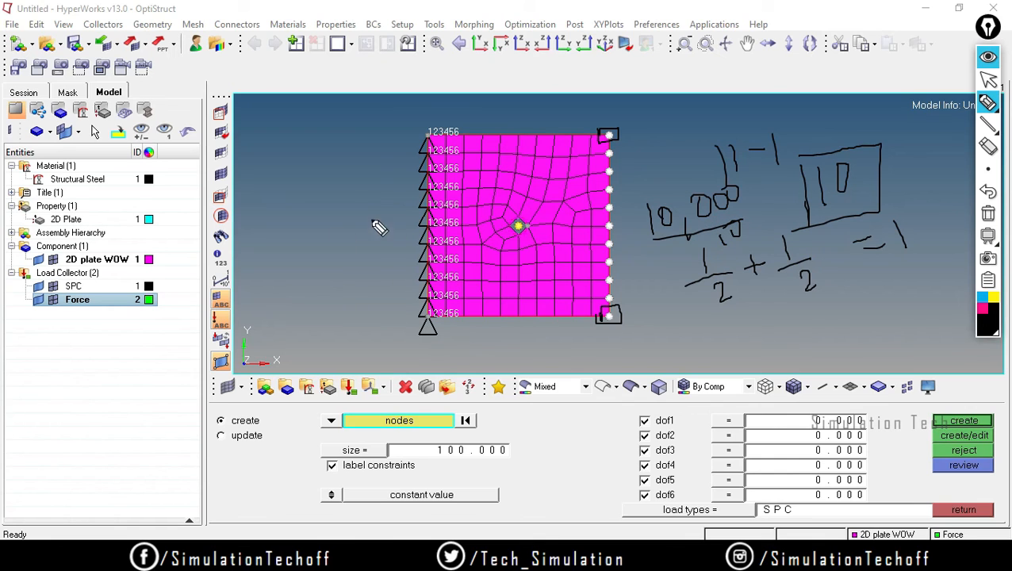
mouse_move(239, 199)
mouse_down()
mouse_move(255, 231)
mouse_move(261, 196)
mouse_move(283, 193)
mouse_move(293, 205)
mouse_move(286, 190)
mouse_up()
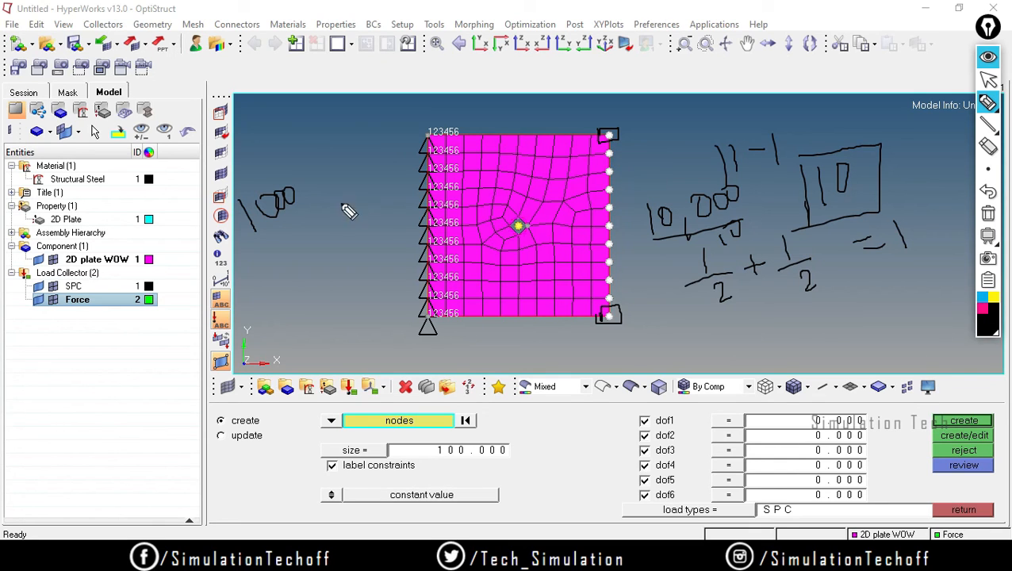
- Annotate the right edge with arrows, labelling both corner nodes 500 and the node below the upper corner 1000
mouse_move(618, 153)
mouse_down()
mouse_move(645, 154)
mouse_move(648, 167)
mouse_move(695, 158)
mouse_move(655, 128)
mouse_move(659, 139)
mouse_move(697, 118)
mouse_up()
drag(619, 316, 647, 314)
mouse_move(644, 308)
mouse_down()
mouse_move(657, 318)
mouse_move(667, 296)
mouse_move(685, 301)
mouse_up()
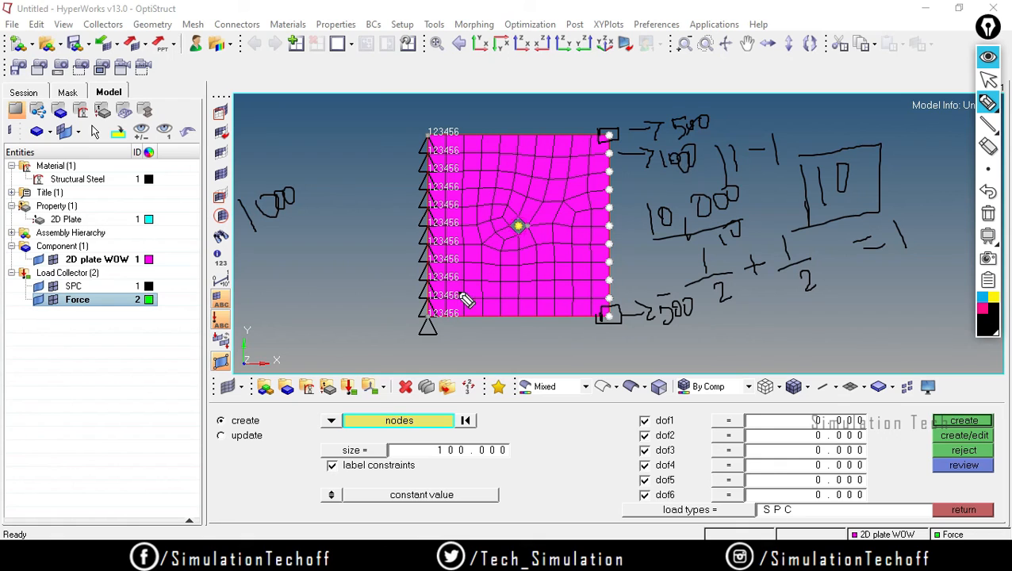
- Write the load check 9 × 1000 and 2 × 500 with the pen beside the plate's fixed edge
drag(263, 275, 289, 304)
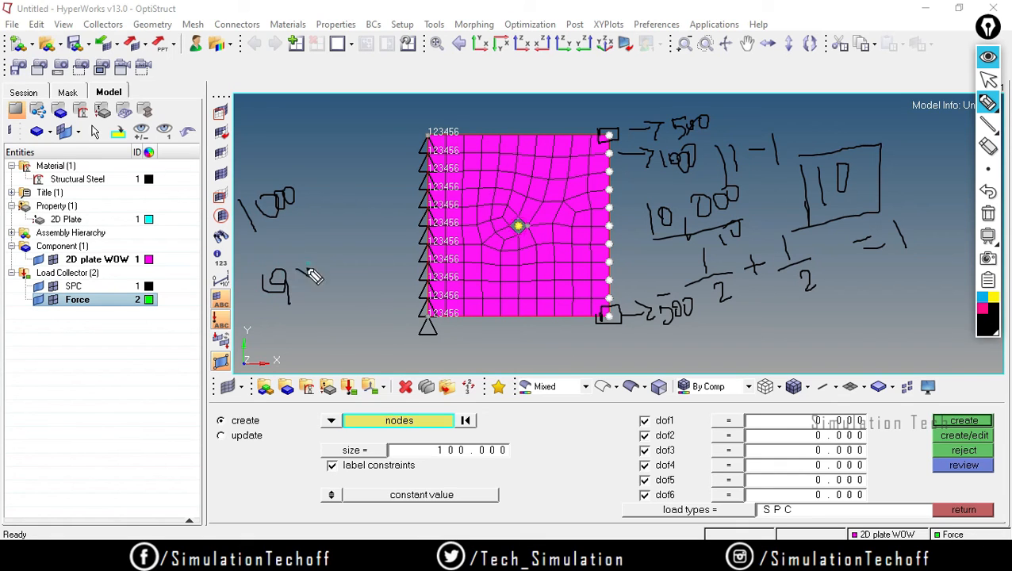
mouse_move(307, 267)
mouse_down()
mouse_move(300, 281)
mouse_move(361, 252)
mouse_up()
mouse_move(290, 339)
mouse_down()
mouse_move(291, 351)
mouse_move(329, 341)
mouse_move(296, 349)
mouse_move(311, 351)
mouse_up()
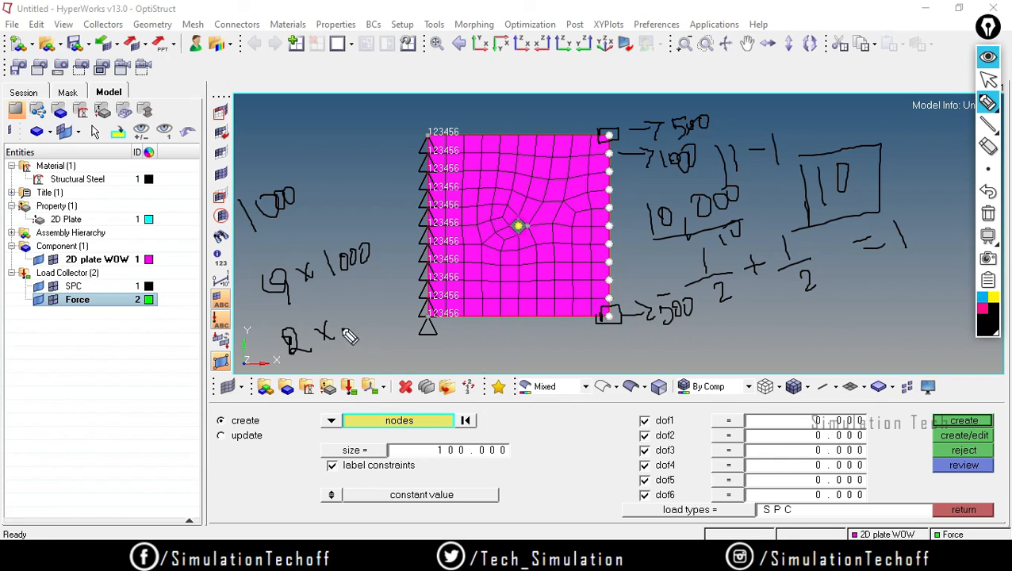
drag(341, 320, 358, 315)
drag(343, 320, 355, 343)
mouse_move(367, 319)
mouse_down()
mouse_move(367, 329)
mouse_move(369, 319)
mouse_up()
drag(383, 316, 383, 316)
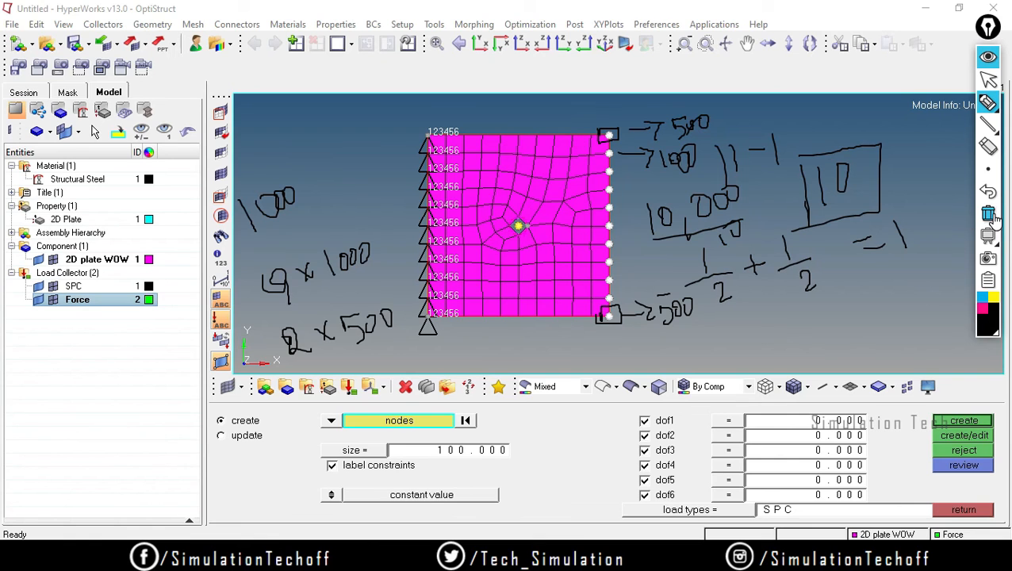
- Draw a check mark beside the load calculation, clear all annotations and return to the pointer
mouse_move(854, 327)
mouse_down()
mouse_move(865, 334)
mouse_move(890, 305)
mouse_up()
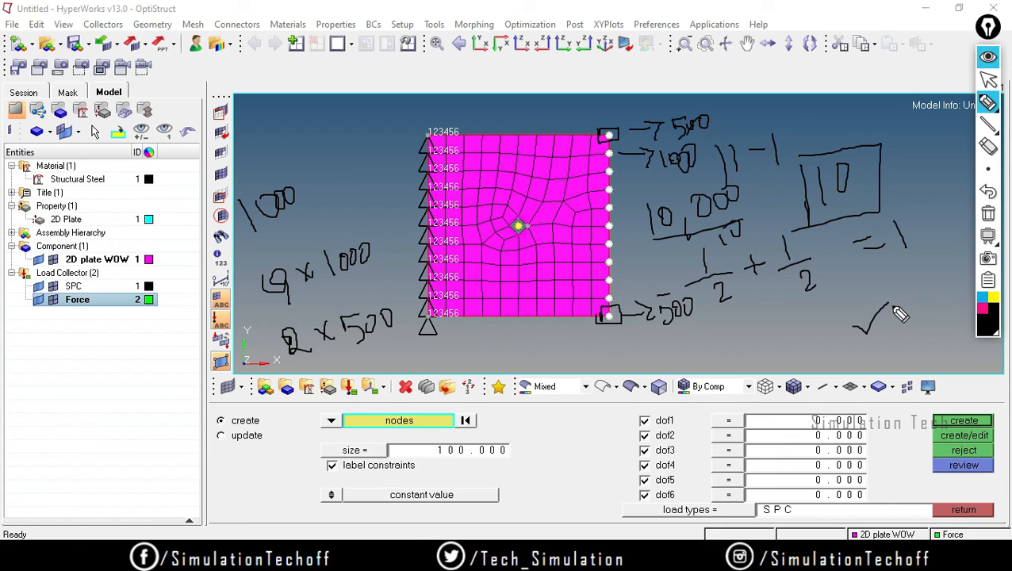
click(987, 212)
click(988, 169)
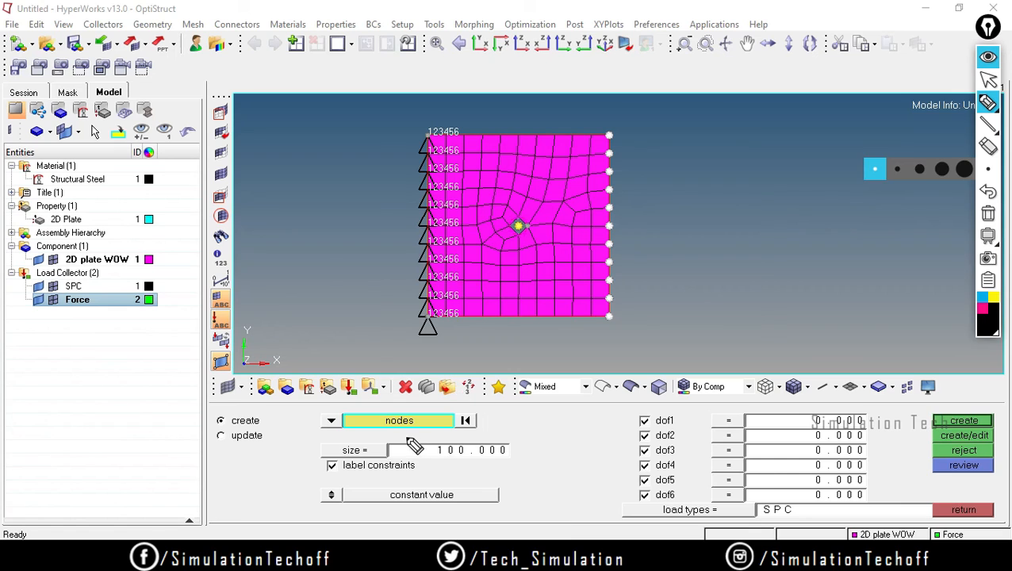
click(987, 79)
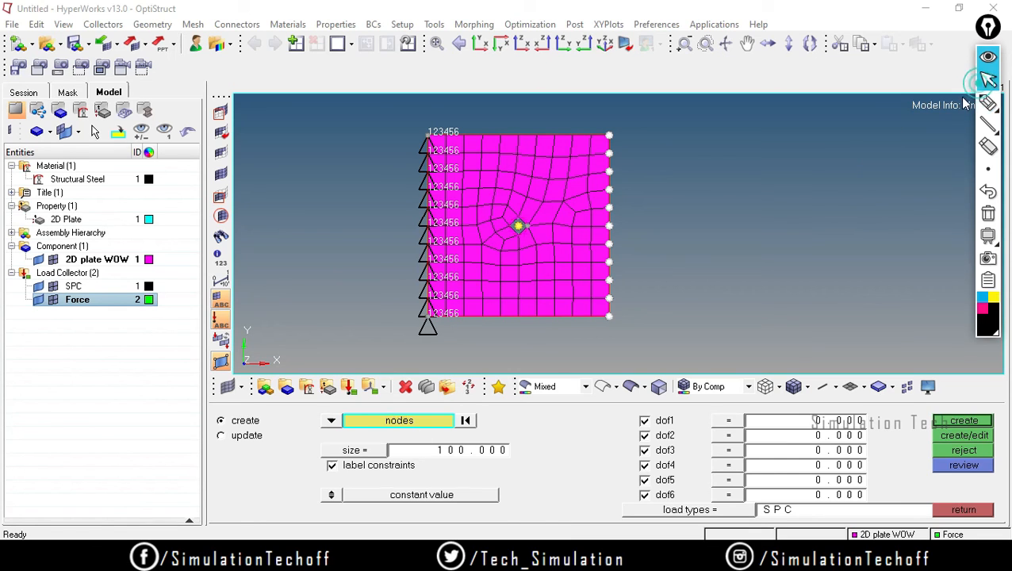
click(443, 450)
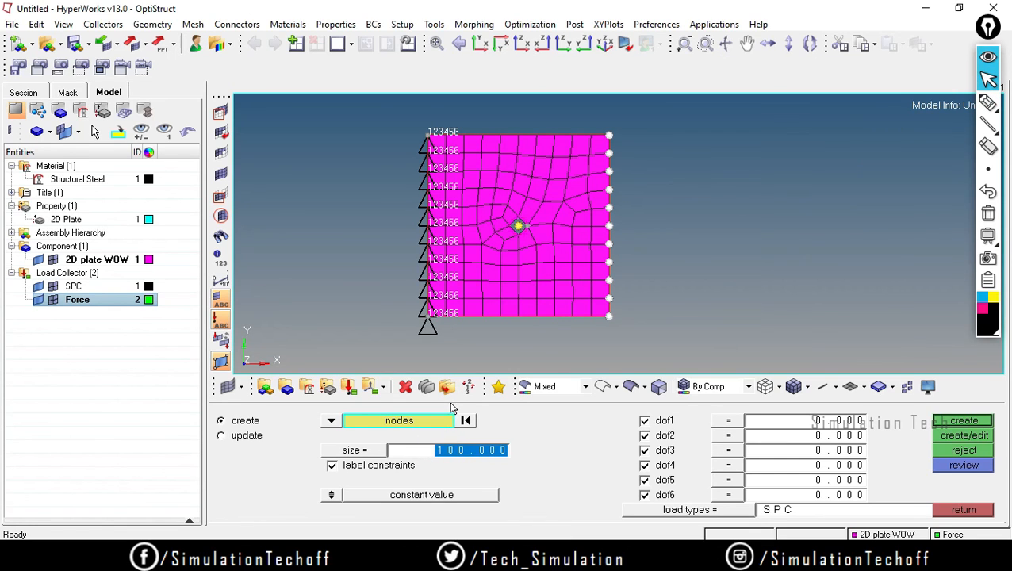
text(1)
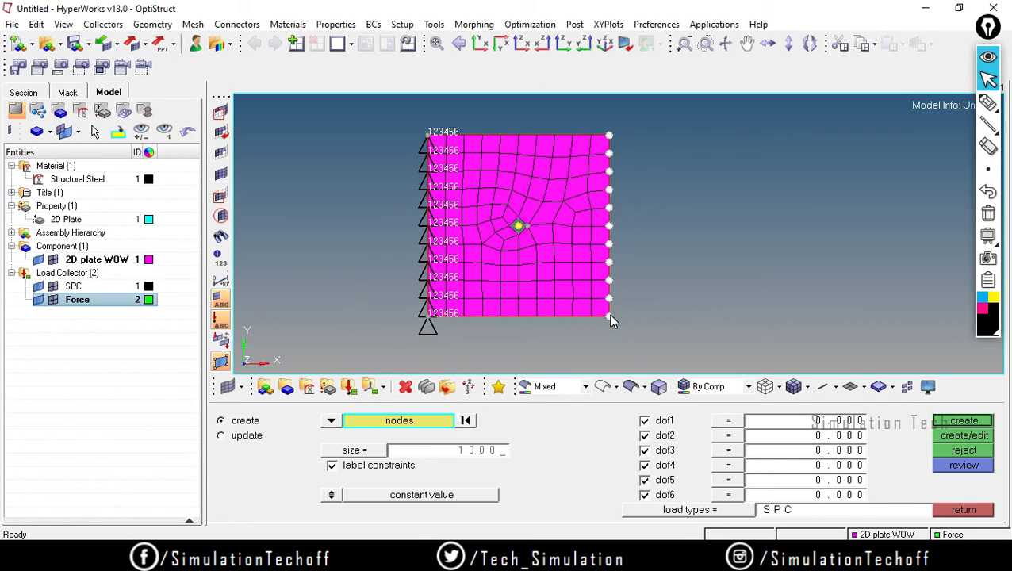
key(Return)
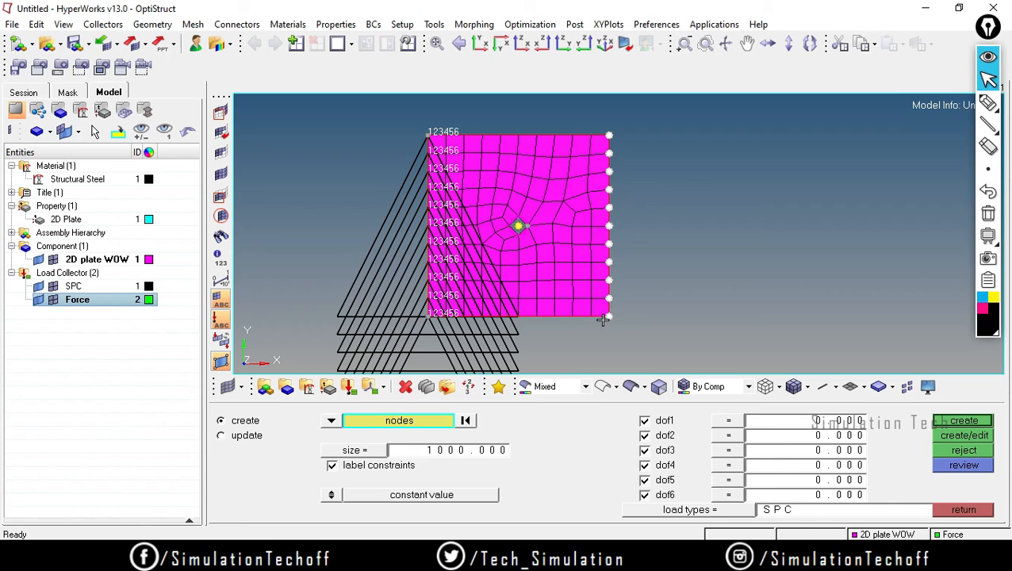
click(504, 449)
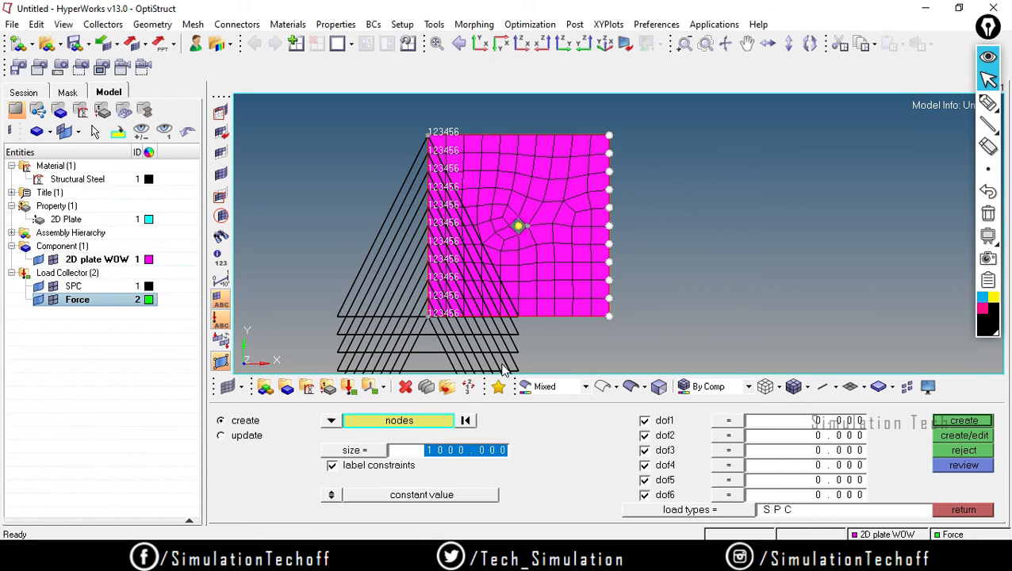
text(100)
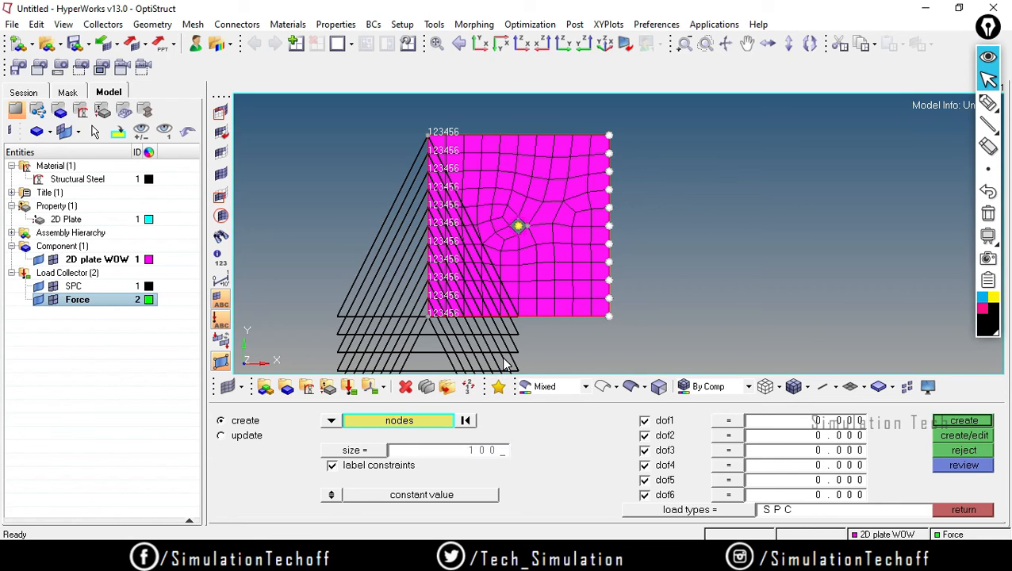
key(Return)
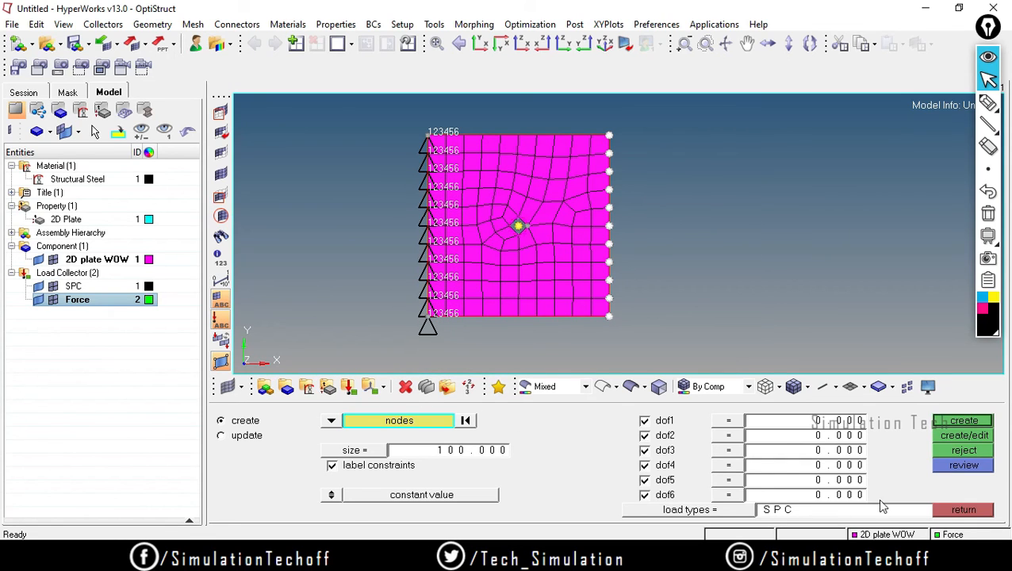
- Start creating forces and select the plate's right-edge nodes, leaving out both corner nodes
click(961, 509)
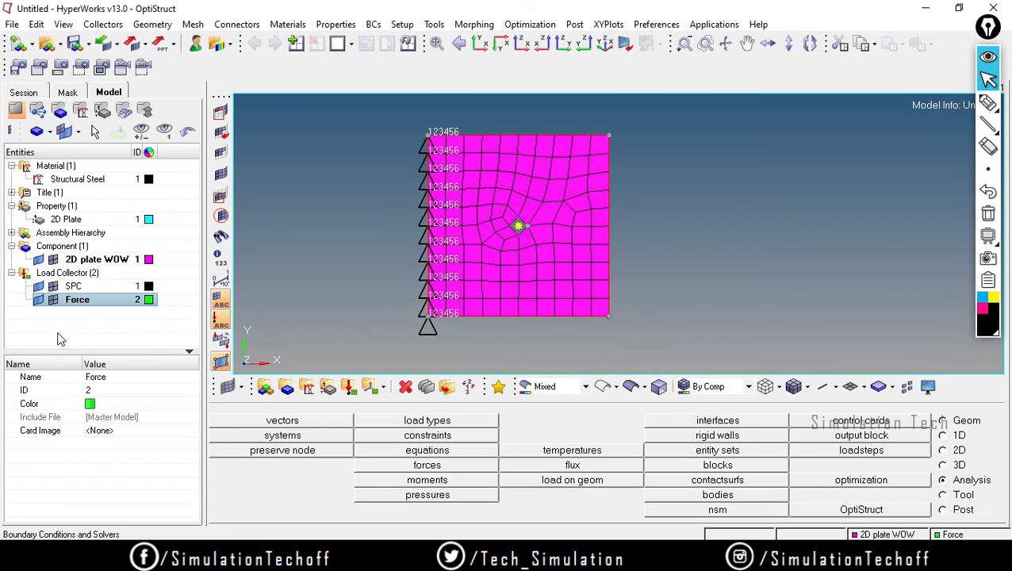
click(428, 466)
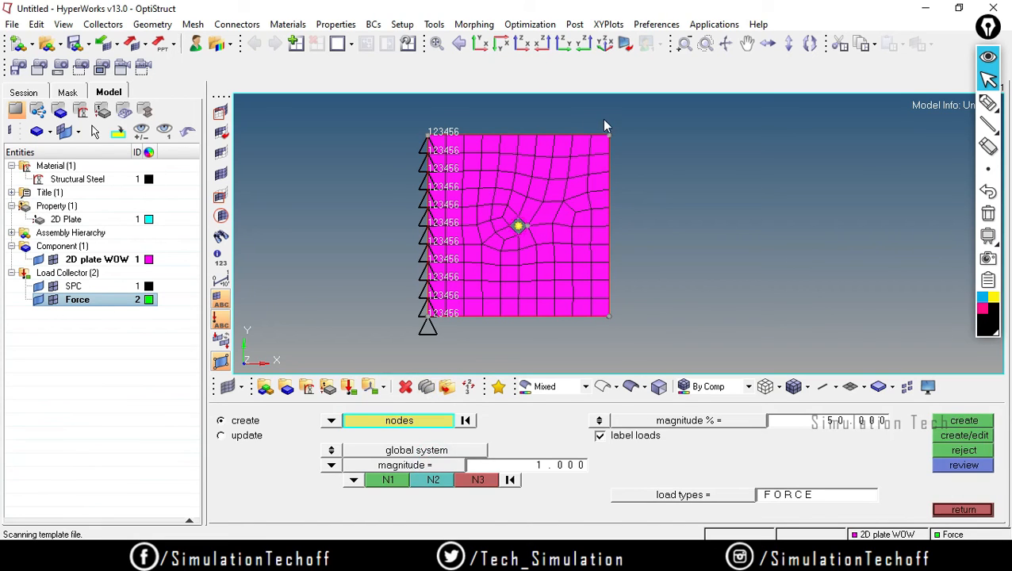
click(611, 207)
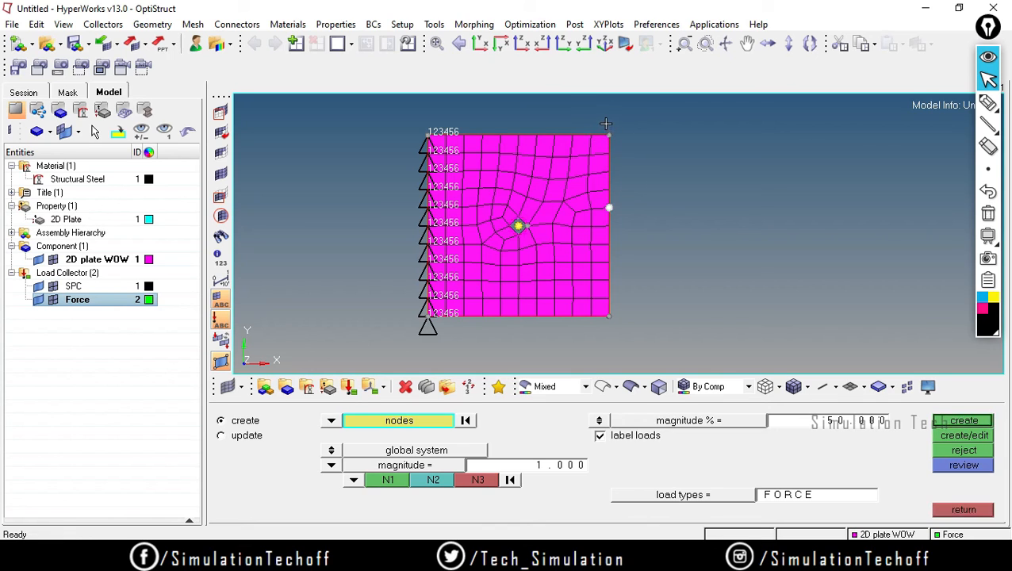
shift+drag(605, 123, 625, 334)
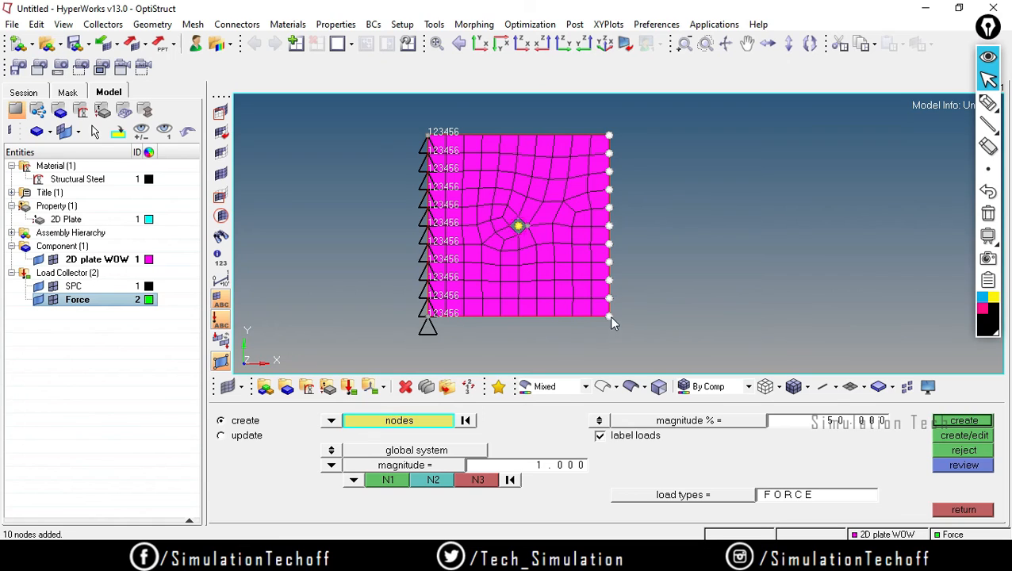
right_click(609, 316)
- Set the force magnitude to 1000 for the selected right-edge nodes
click(528, 465)
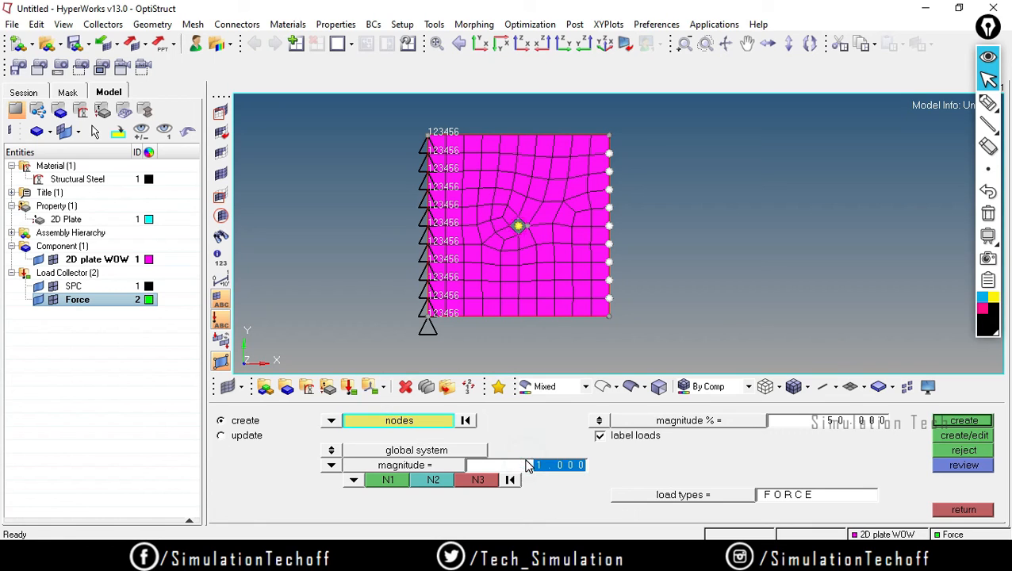
text(10)
key(Return)
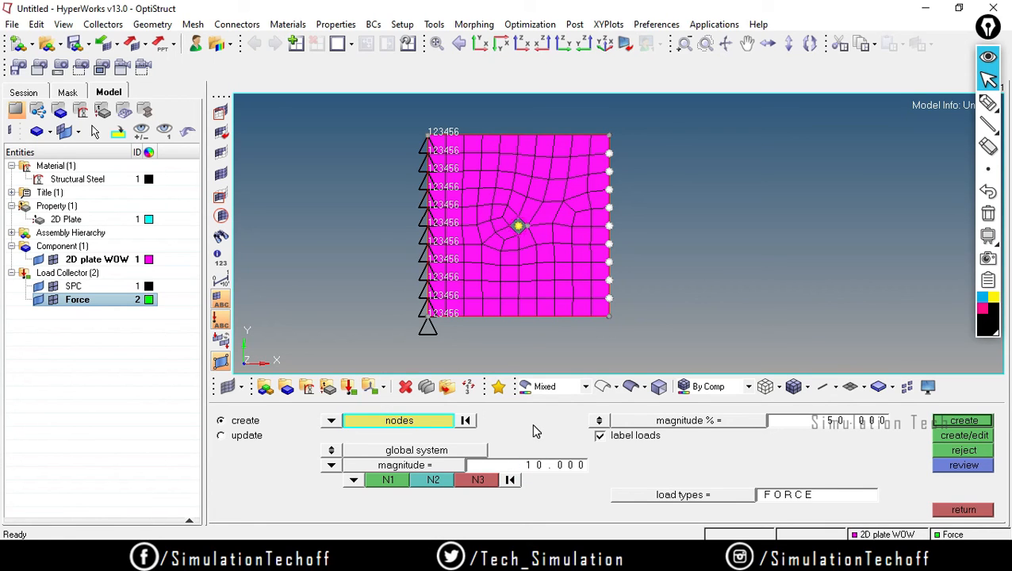
click(353, 479)
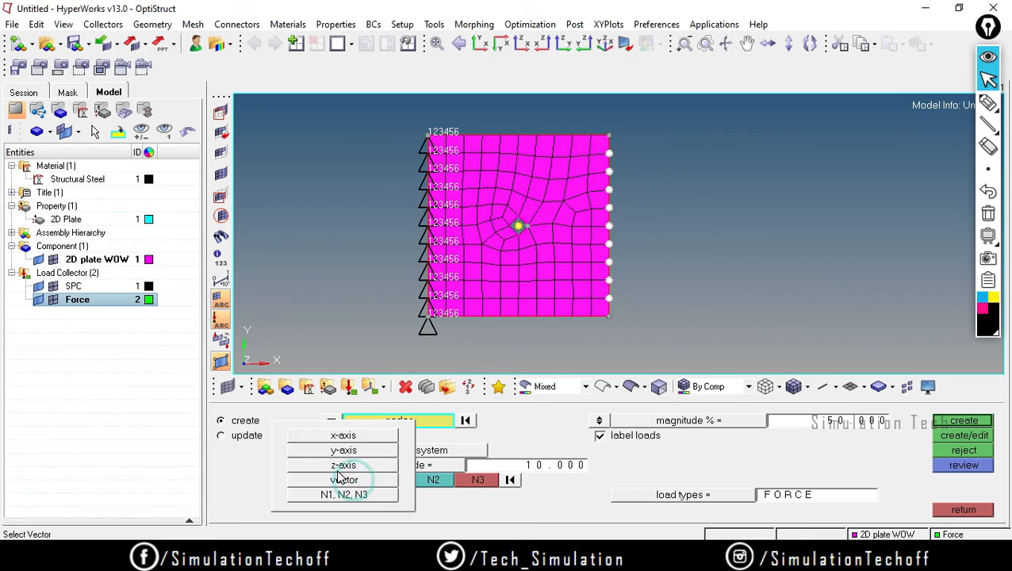
click(379, 490)
click(523, 465)
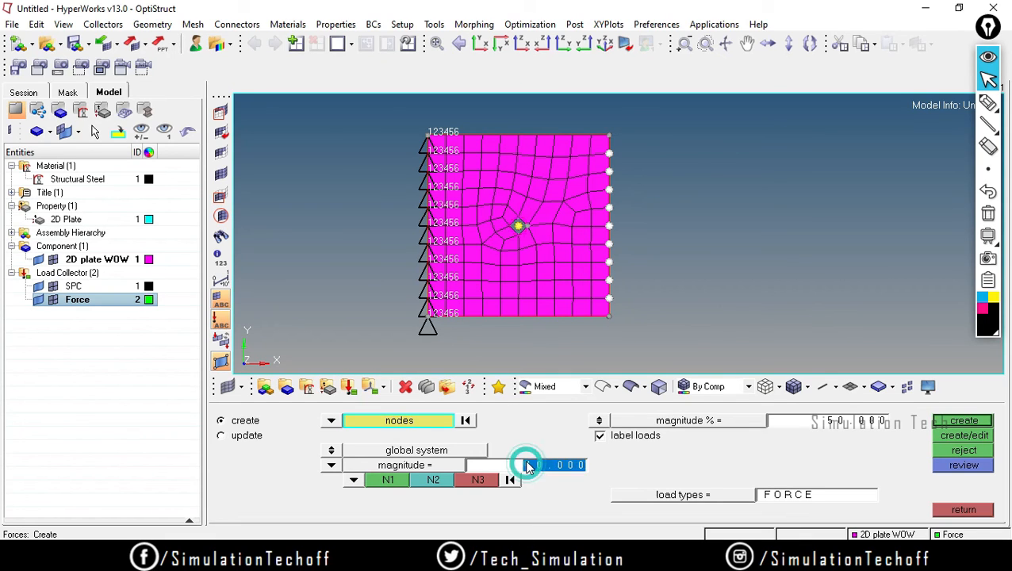
text(10)
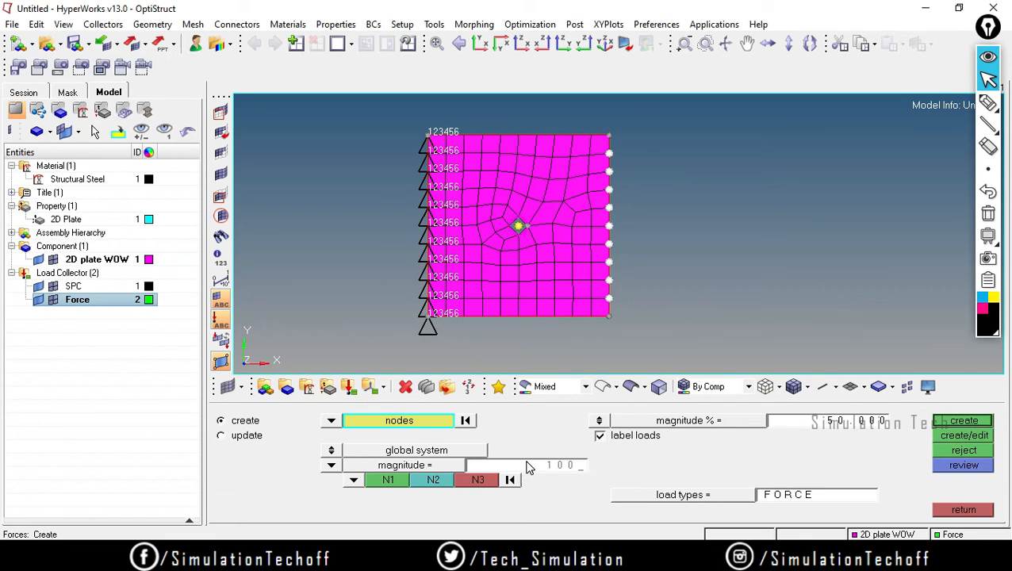
key(Return)
click(352, 481)
- Sketch arrows beside the axis triad and the plate's right edge, circle the triad, and clear the annotations
click(987, 102)
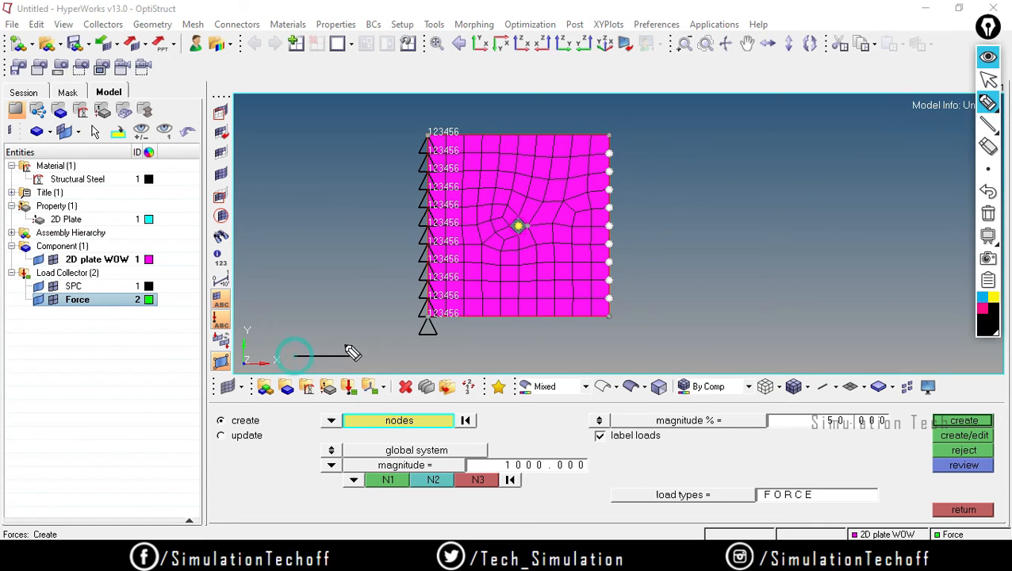
mouse_move(661, 224)
mouse_down()
mouse_move(721, 215)
mouse_move(717, 244)
mouse_up()
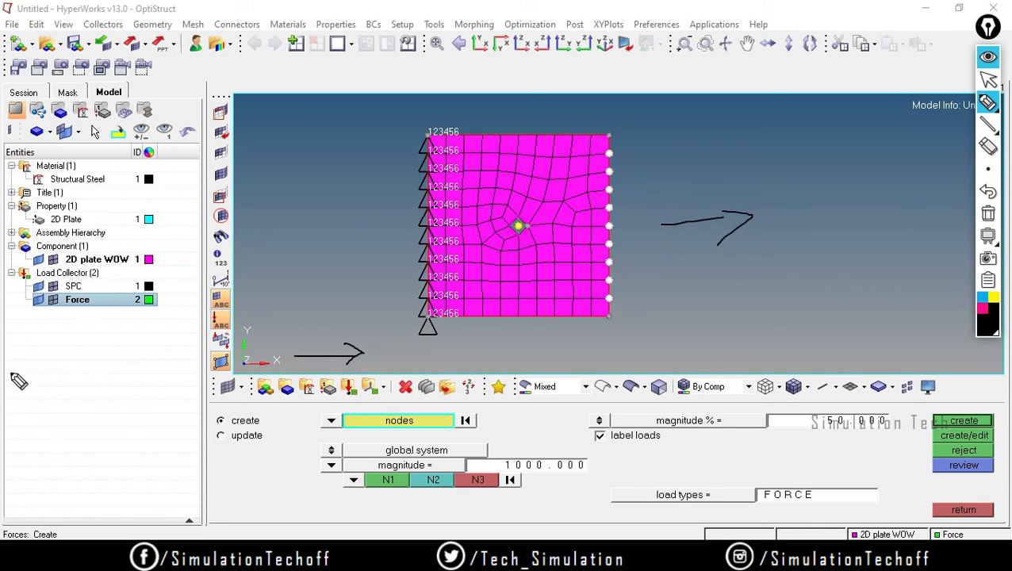
drag(251, 331, 280, 338)
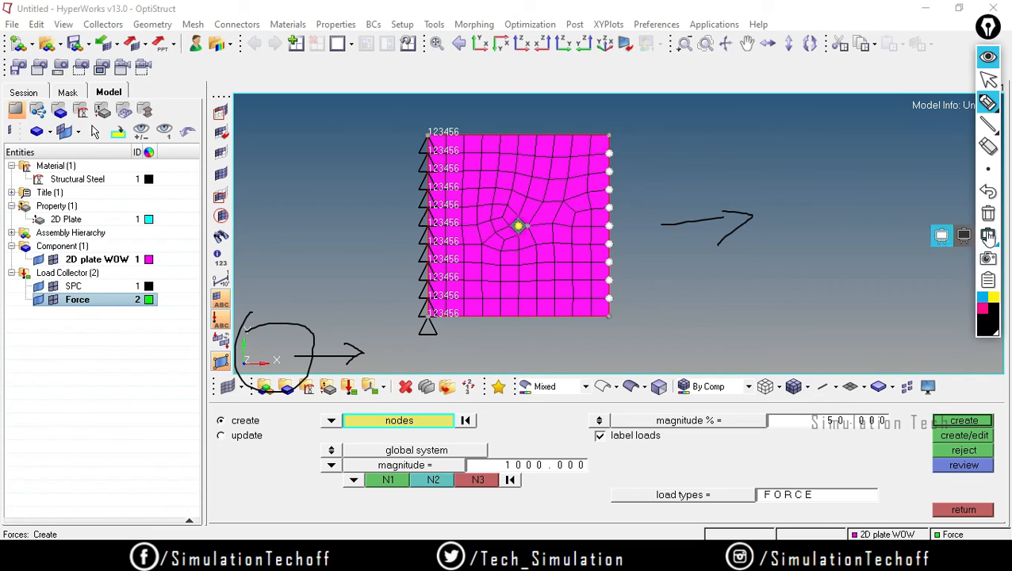
click(987, 215)
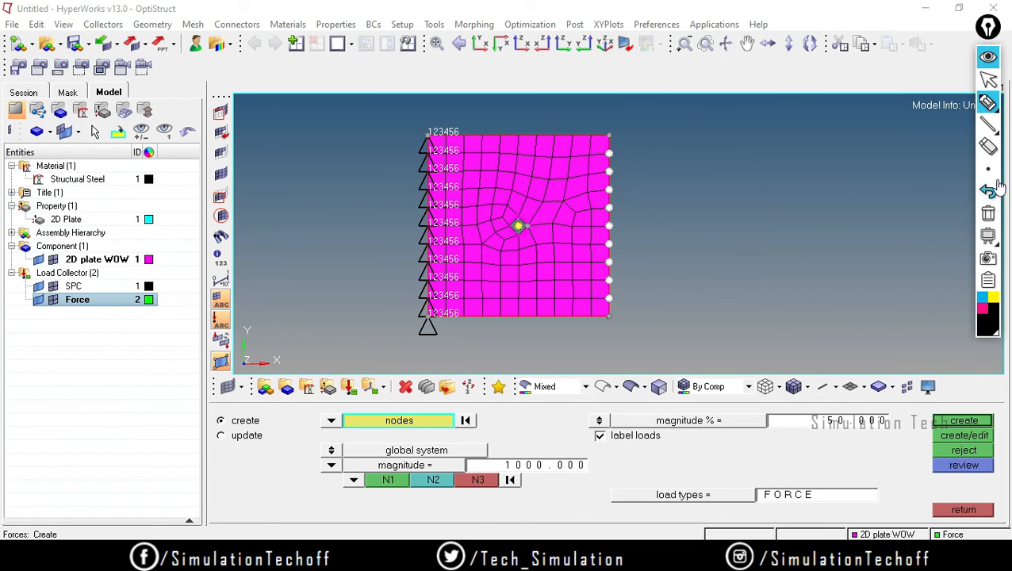
click(988, 83)
- Set the force direction to the x-axis and create the forces on the selected nodes
click(353, 481)
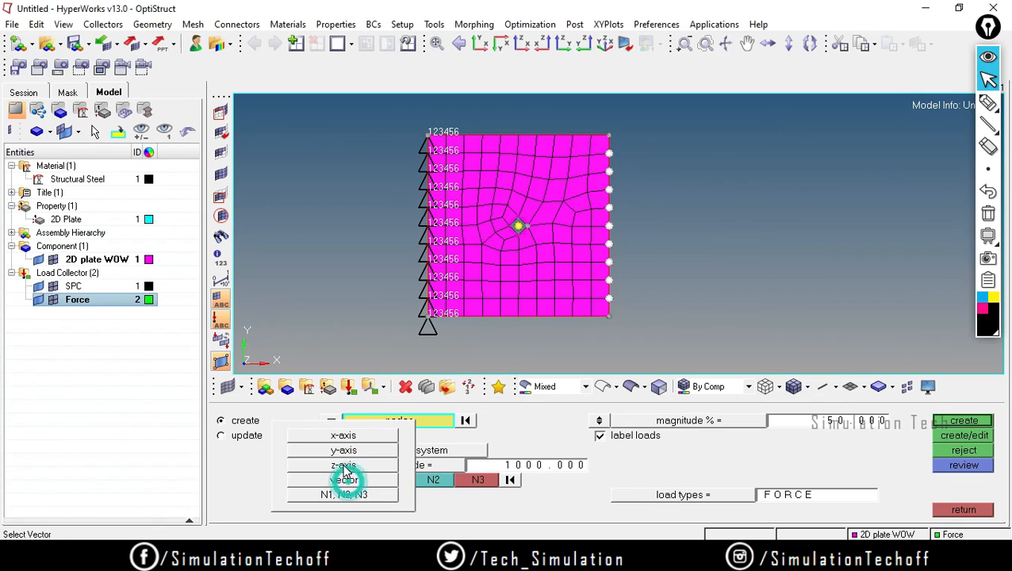
click(349, 436)
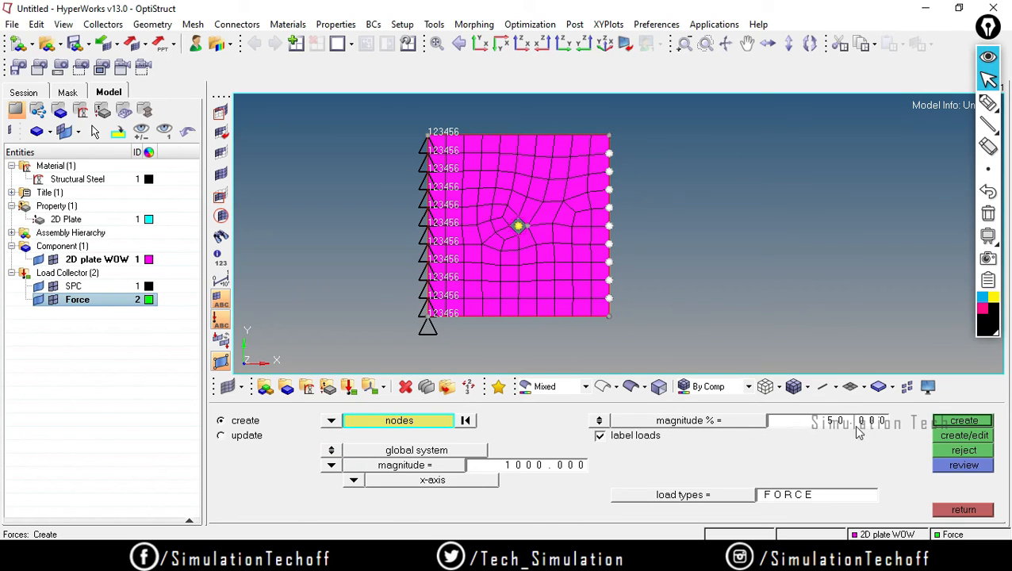
click(964, 424)
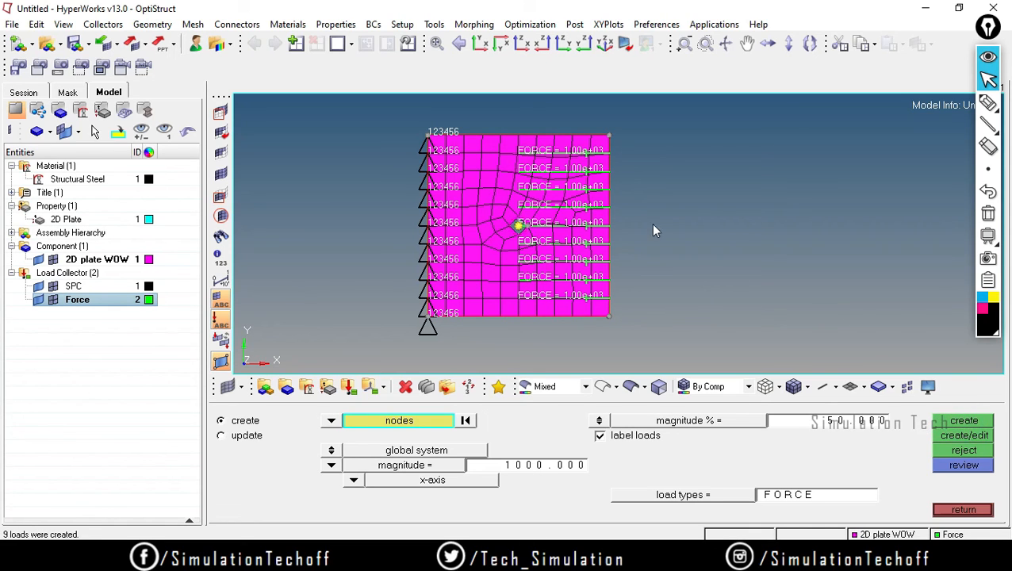
- Set the display magnitude of the load arrows to 30%
click(874, 427)
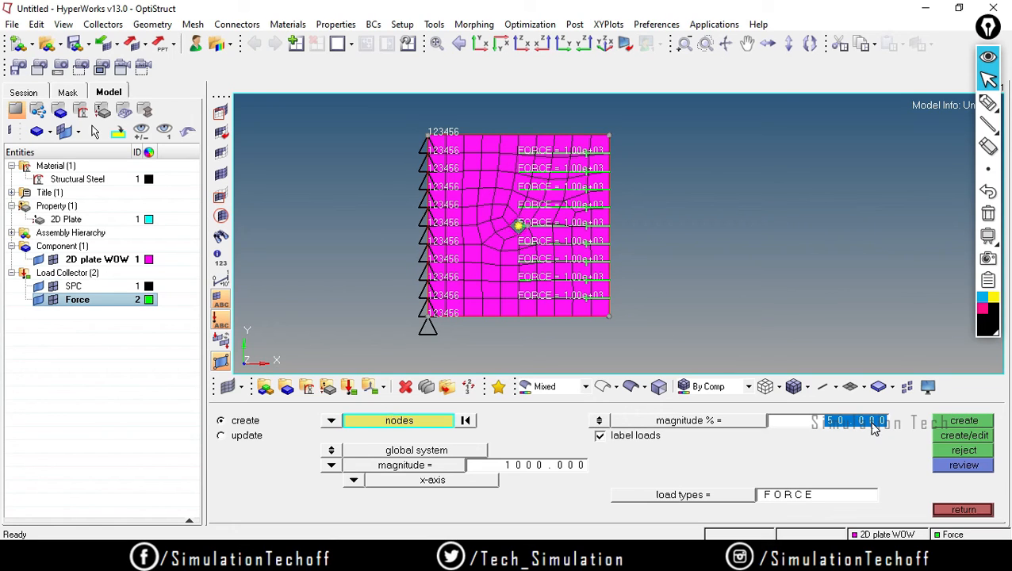
text(30)
key(Return)
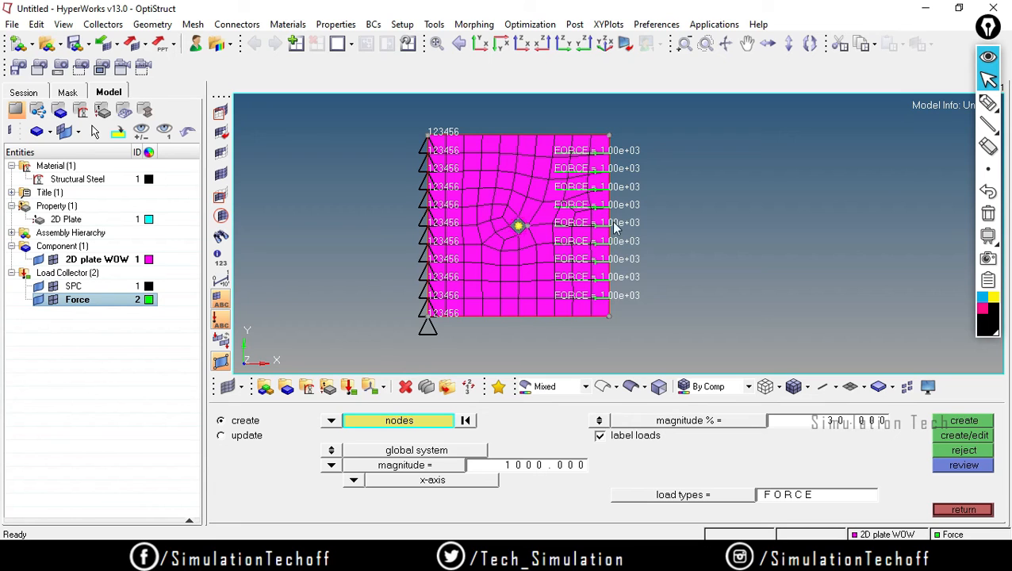
- Create x-direction forces of magnitude 500 on the upper and lower corner nodes of the plate's right edge
ctrl+right_drag(636, 227, 661, 209)
scroll(555, 280, down, 2)
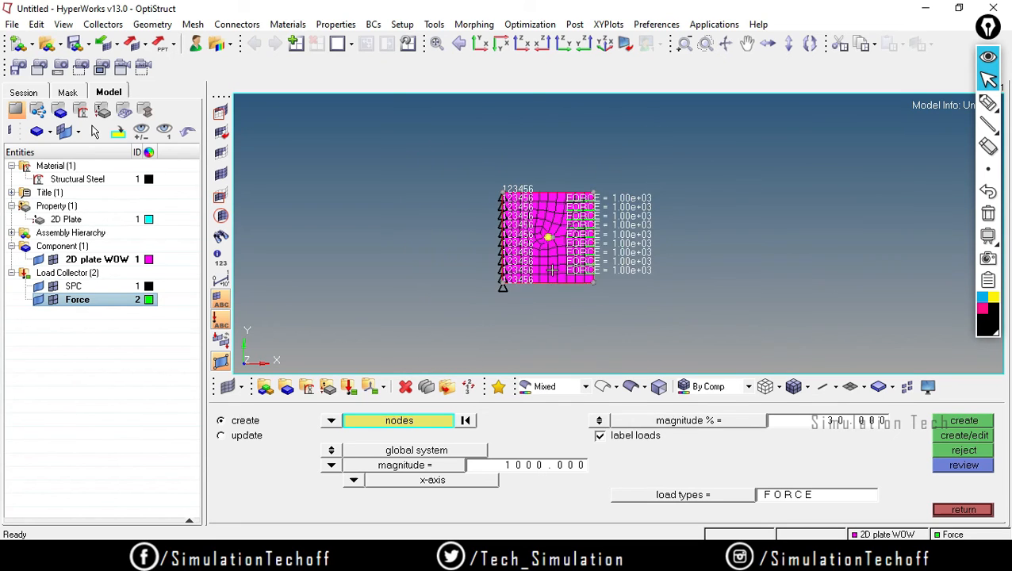
scroll(551, 273, up, 4)
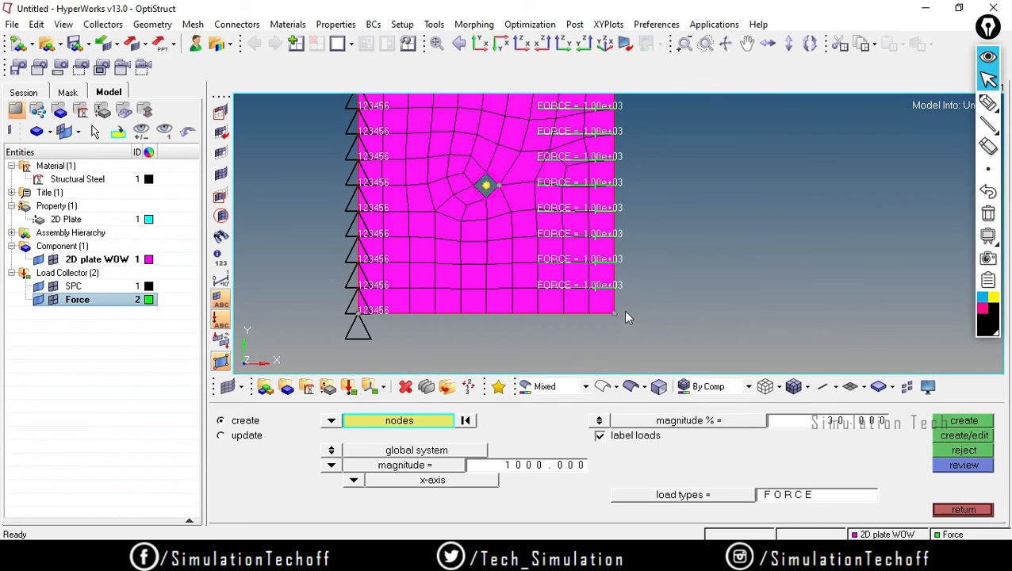
click(614, 314)
ctrl+right_drag(649, 221, 650, 318)
ctrl+scroll(650, 306, down, 3)
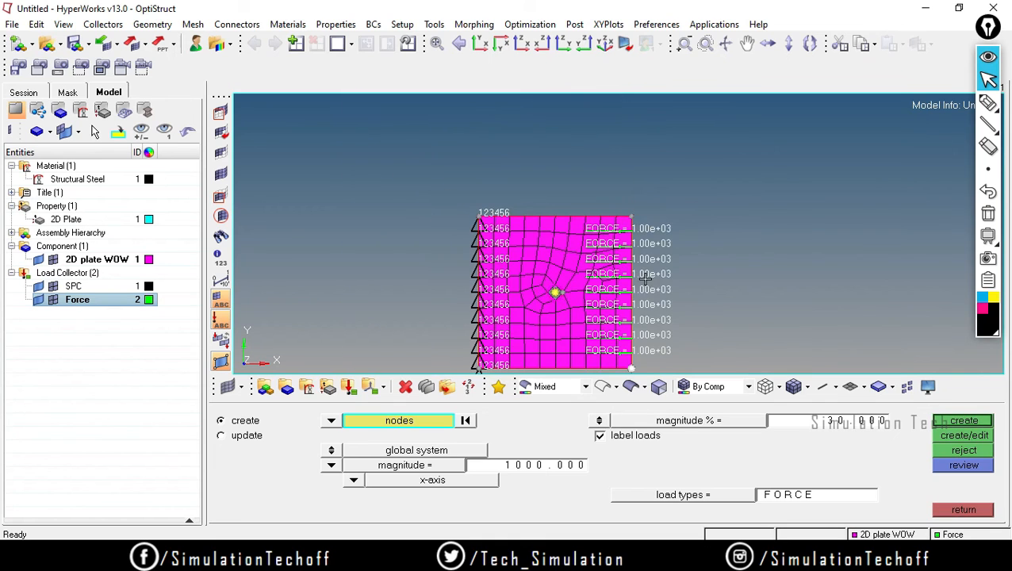
ctrl+scroll(647, 240, up, 3)
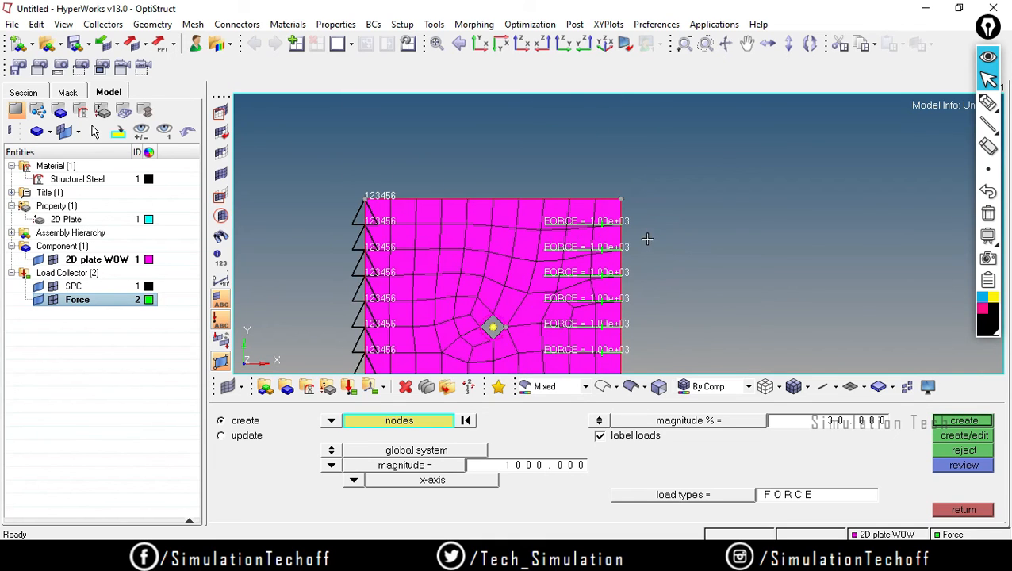
click(620, 199)
ctrl+right_drag(664, 270, 666, 180)
ctrl+scroll(667, 180, up, 2)
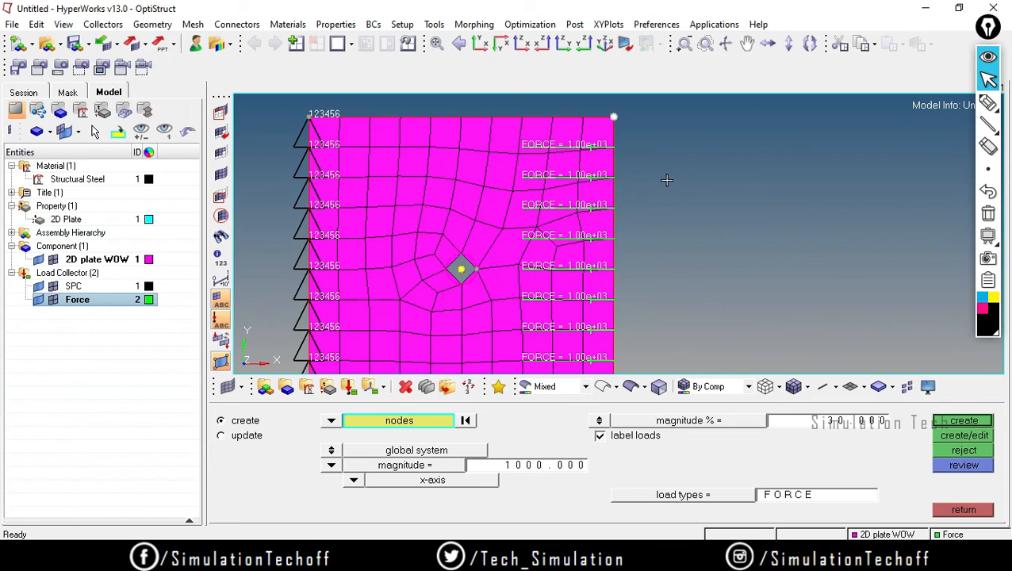
click(539, 464)
text(500)
key(Return)
click(980, 428)
scroll(740, 287, down, 2)
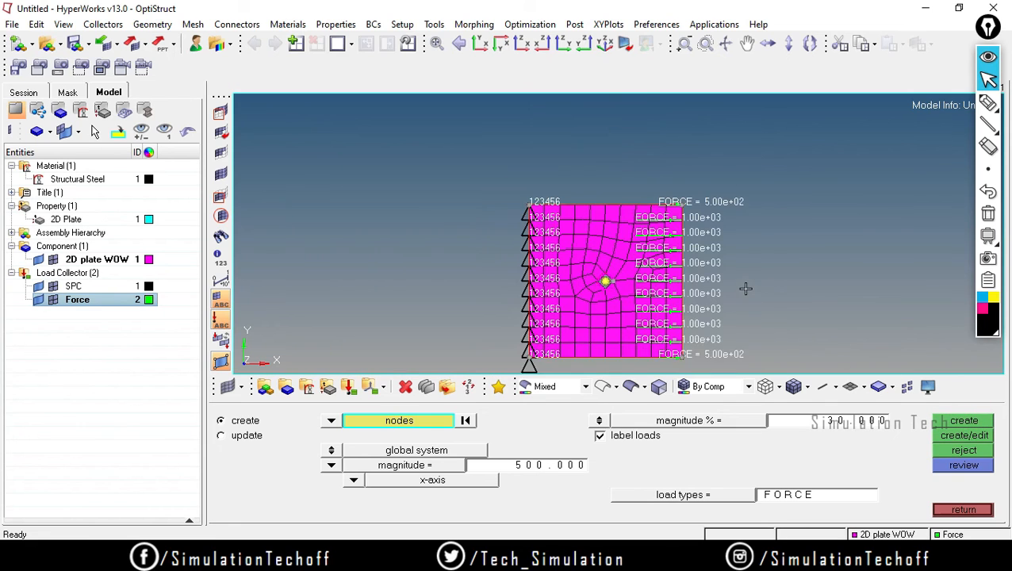
ctrl+right_drag(741, 287, 684, 232)
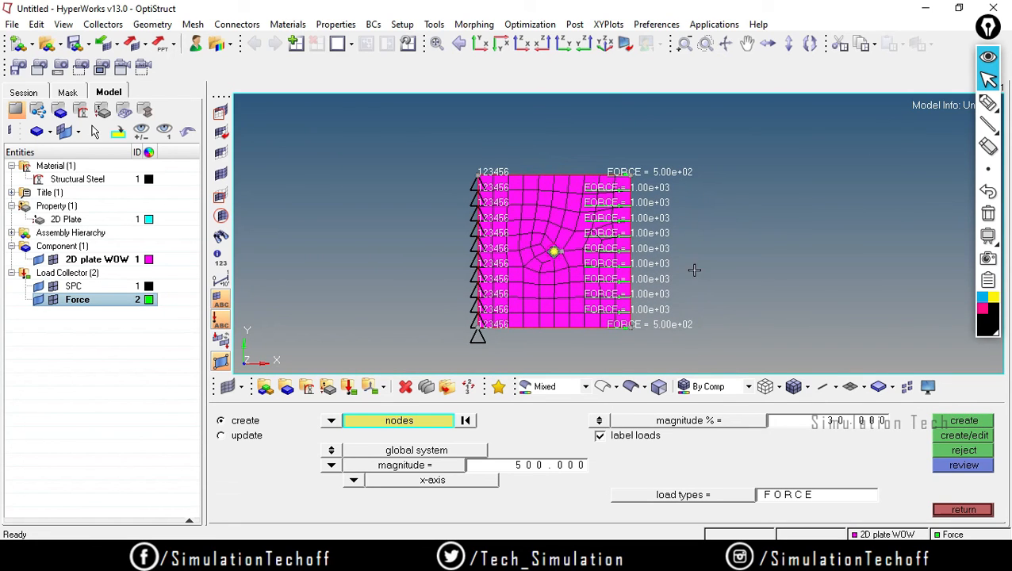
scroll(652, 248, up, 2)
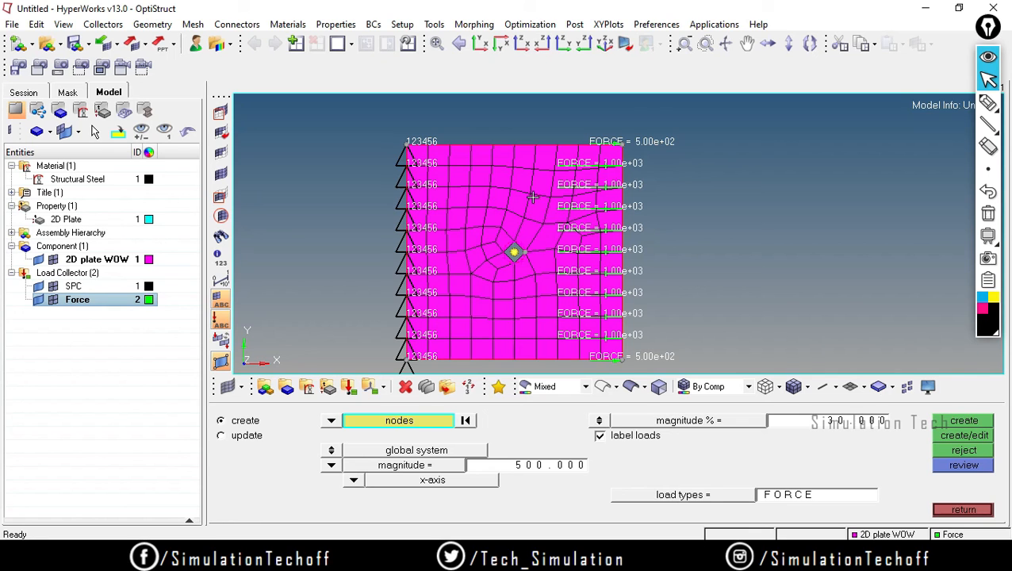
ctrl+right_drag(521, 212, 587, 192)
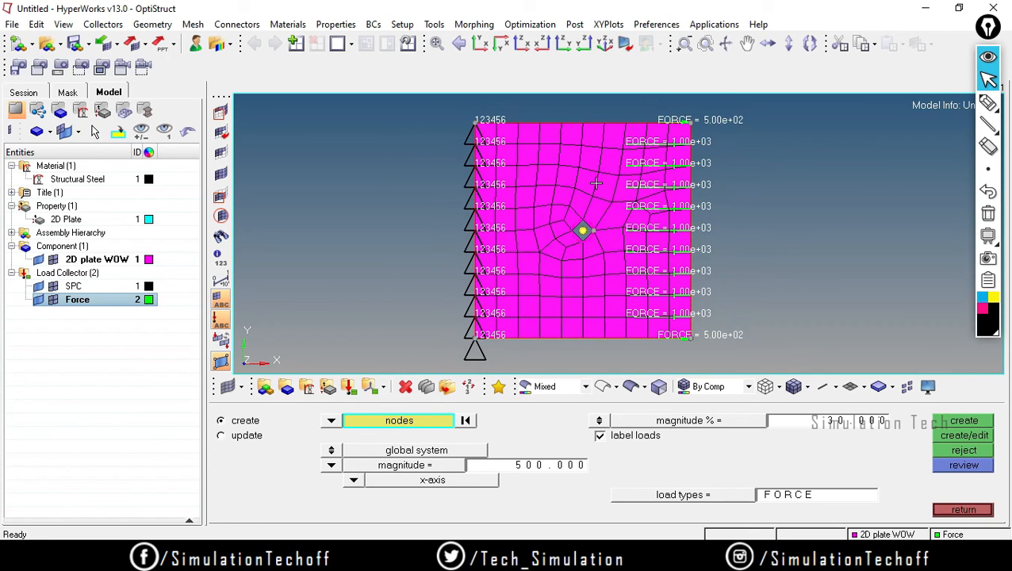
click(955, 512)
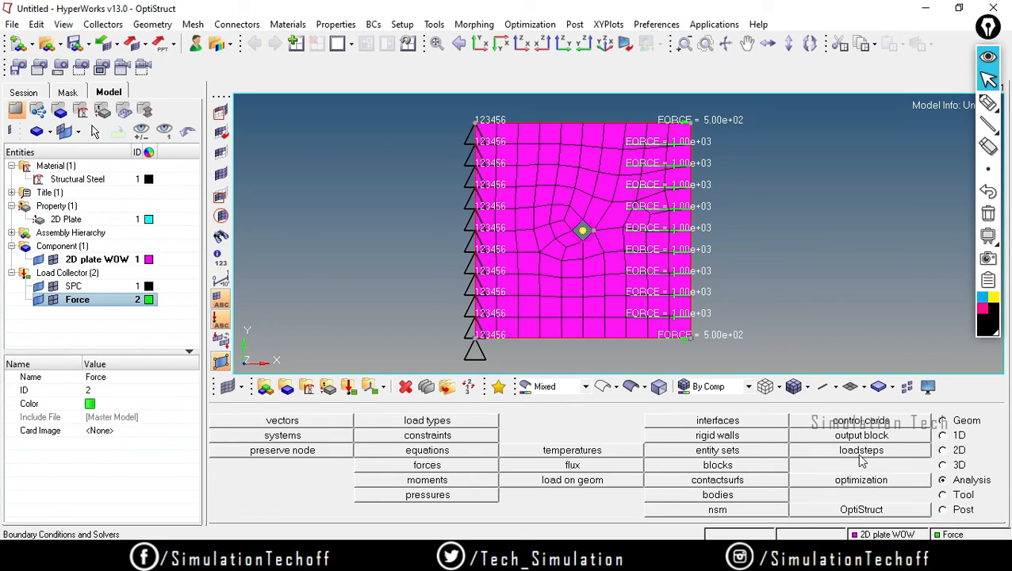
- Start a load step named 2D Analysis with the linear static type
click(884, 450)
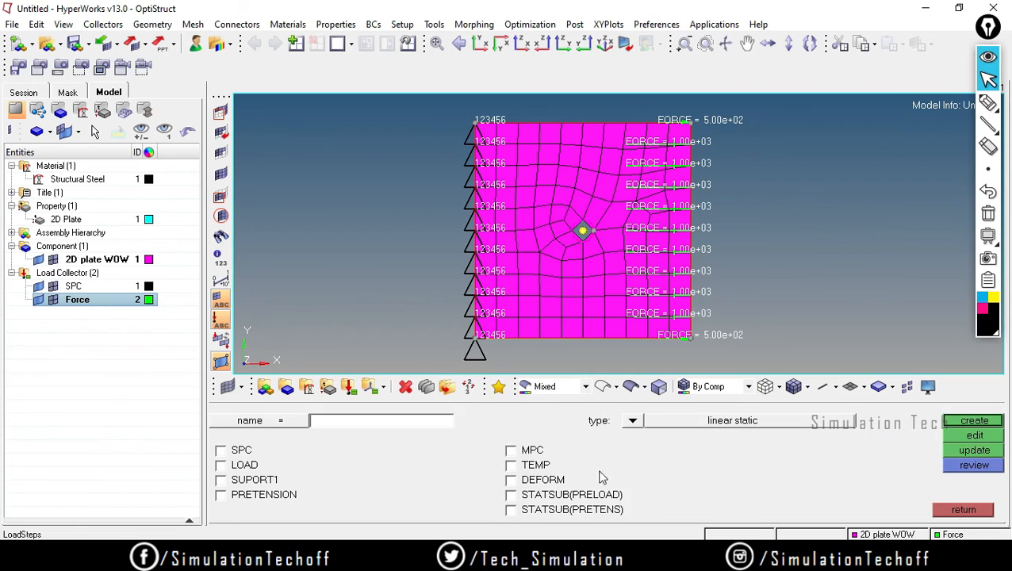
click(319, 420)
click(632, 422)
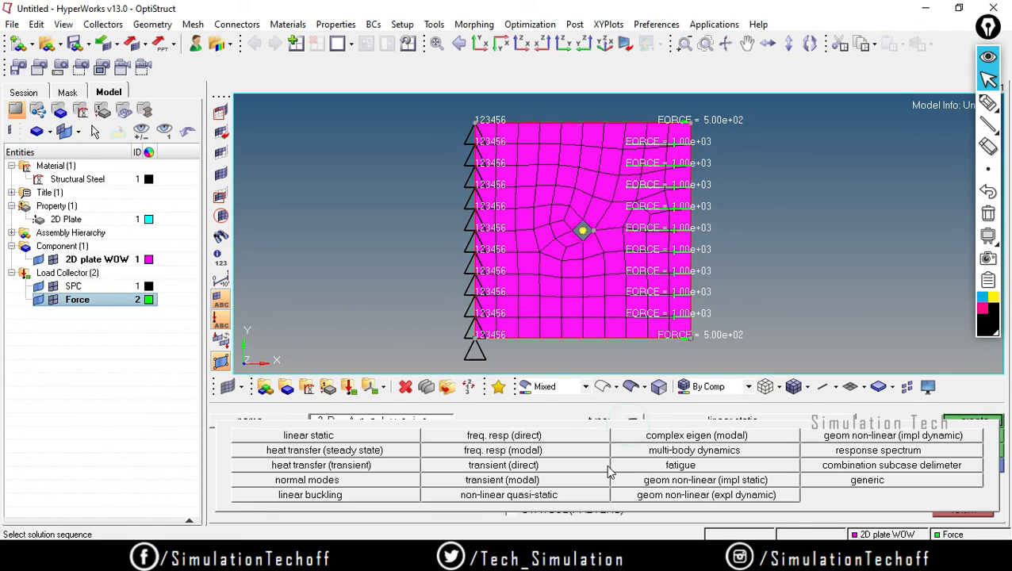
click(328, 436)
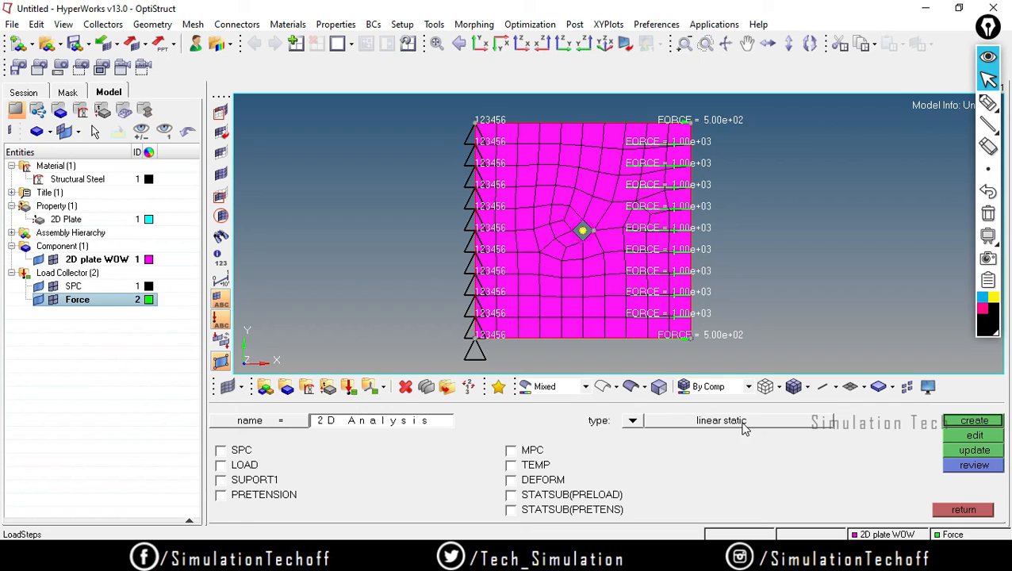
- Assign the SPC collector as the load step's SPC and the Force collector as its LOAD, and create the load step
click(222, 450)
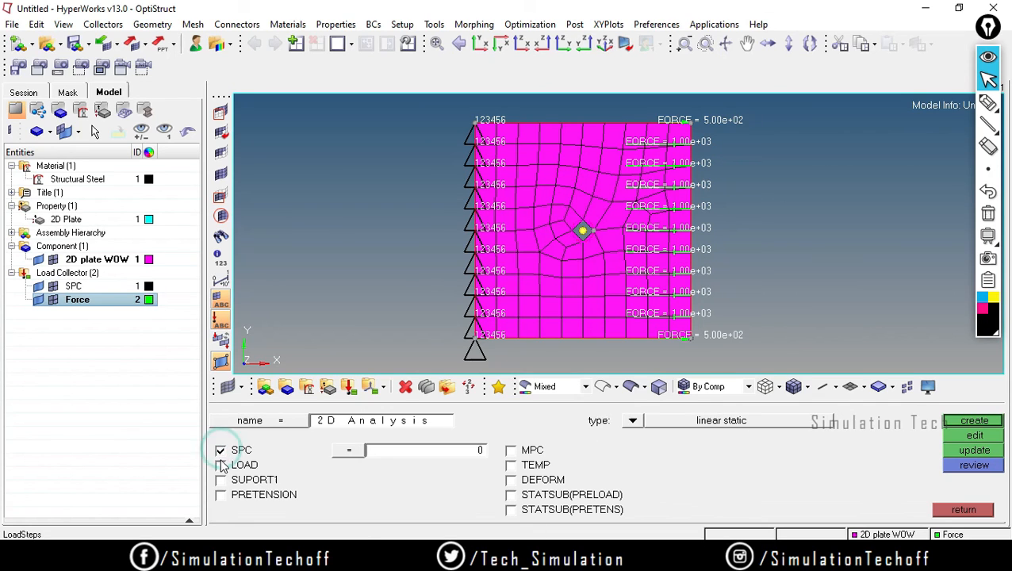
click(222, 465)
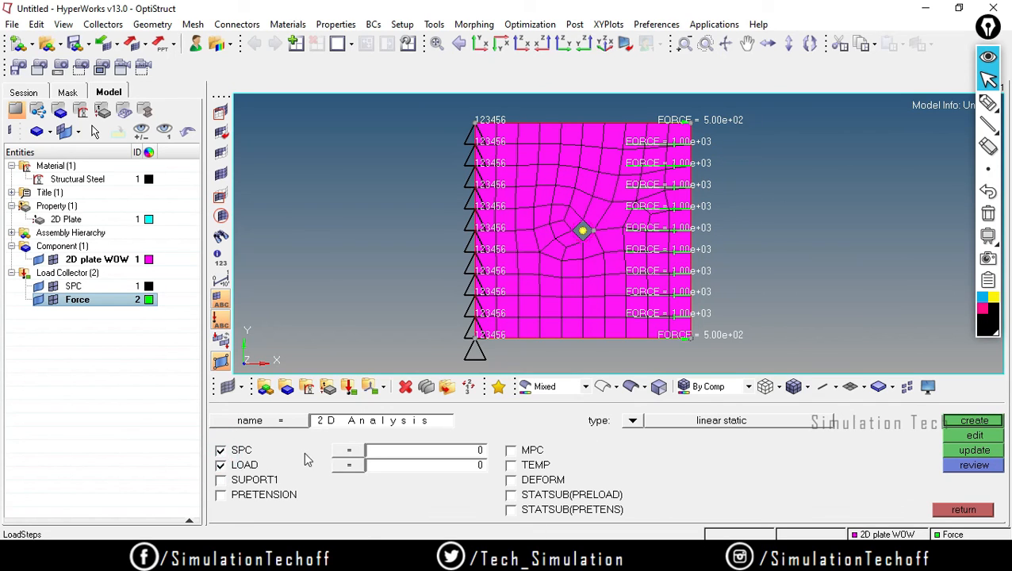
click(394, 454)
click(263, 421)
click(401, 463)
click(262, 436)
click(980, 421)
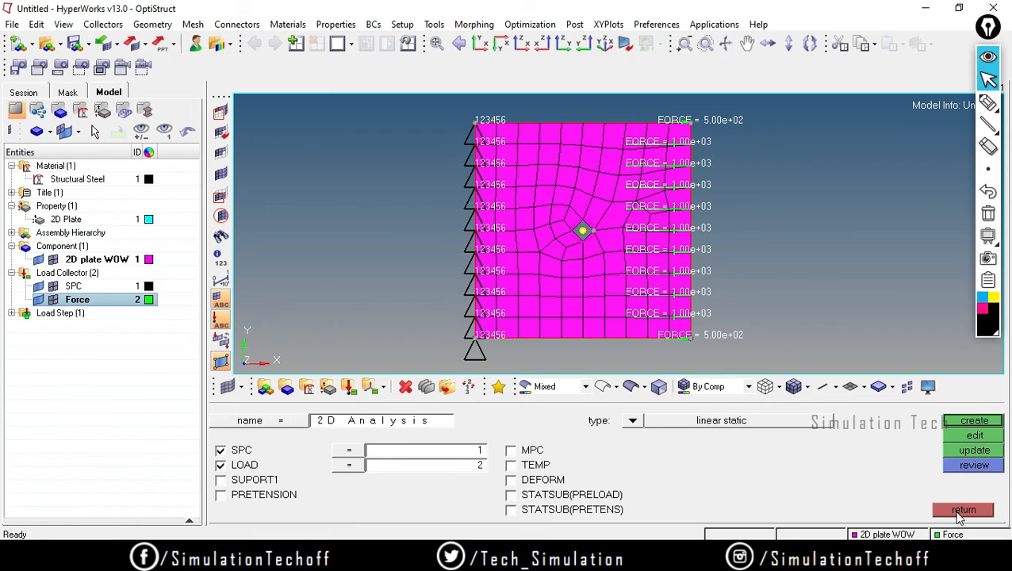
click(962, 512)
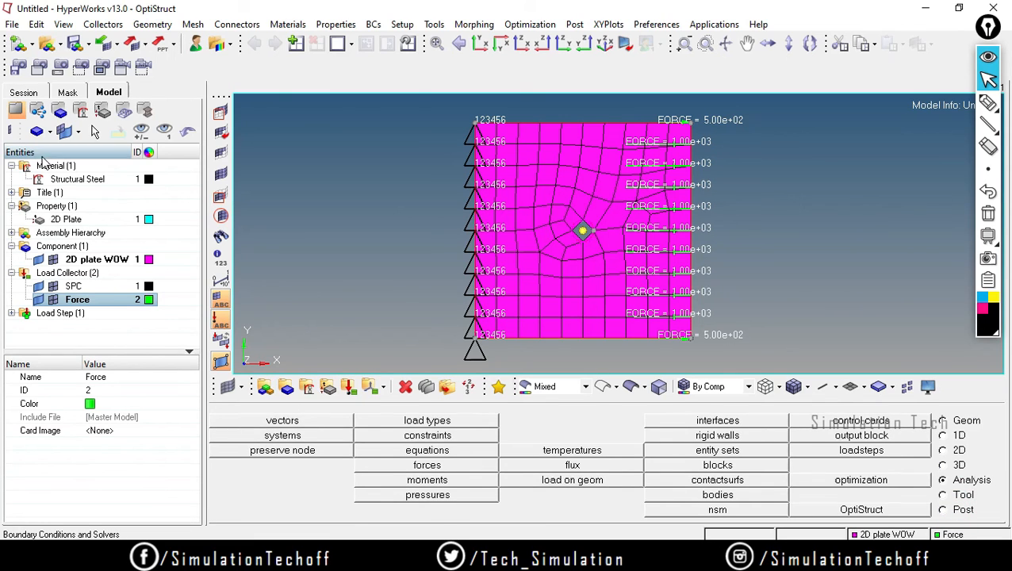
- Save the model as a HyperMesh binary file named 2D Shell on drive D
click(9, 25)
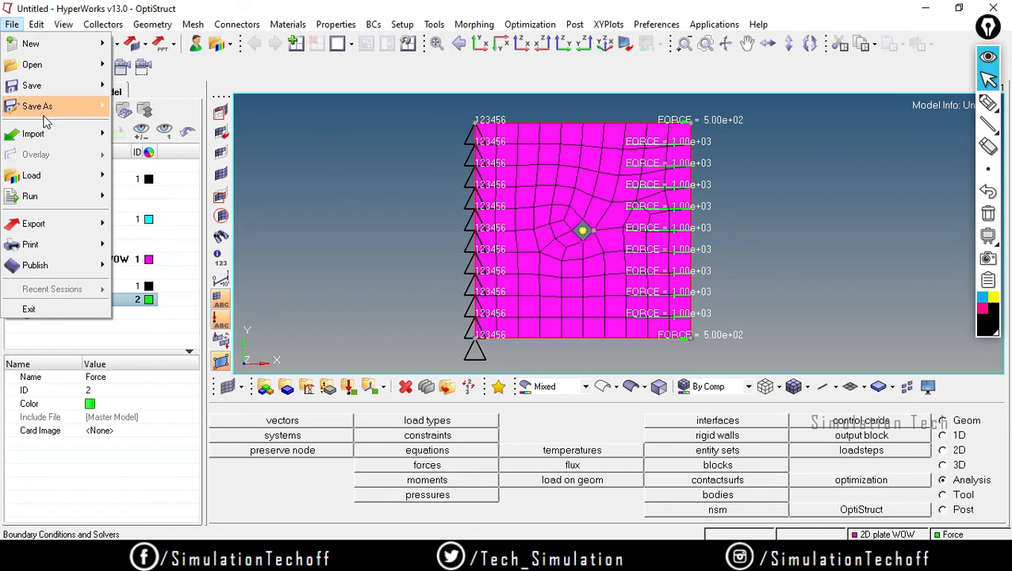
mouse_move(45, 114)
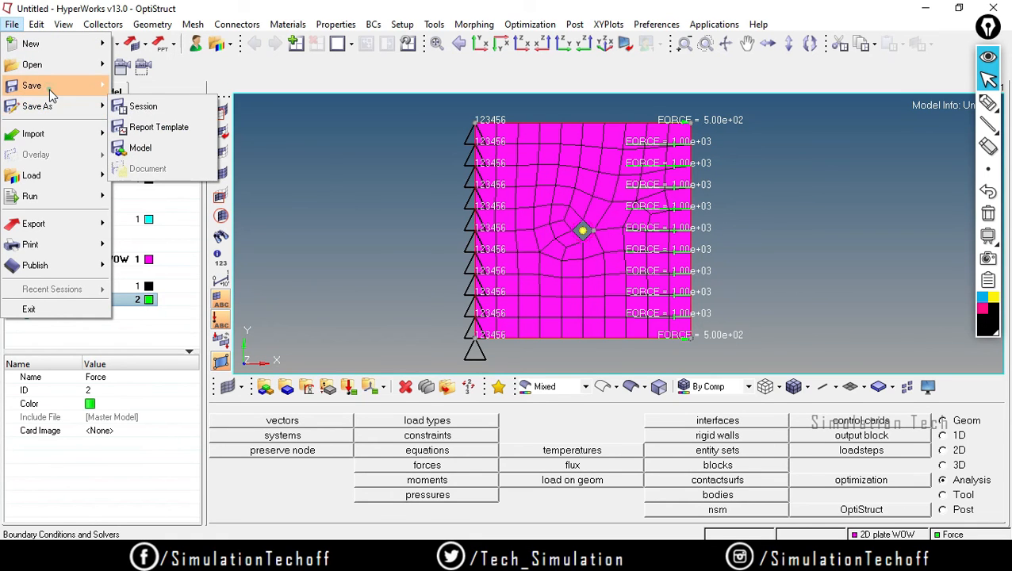
mouse_move(49, 88)
click(174, 105)
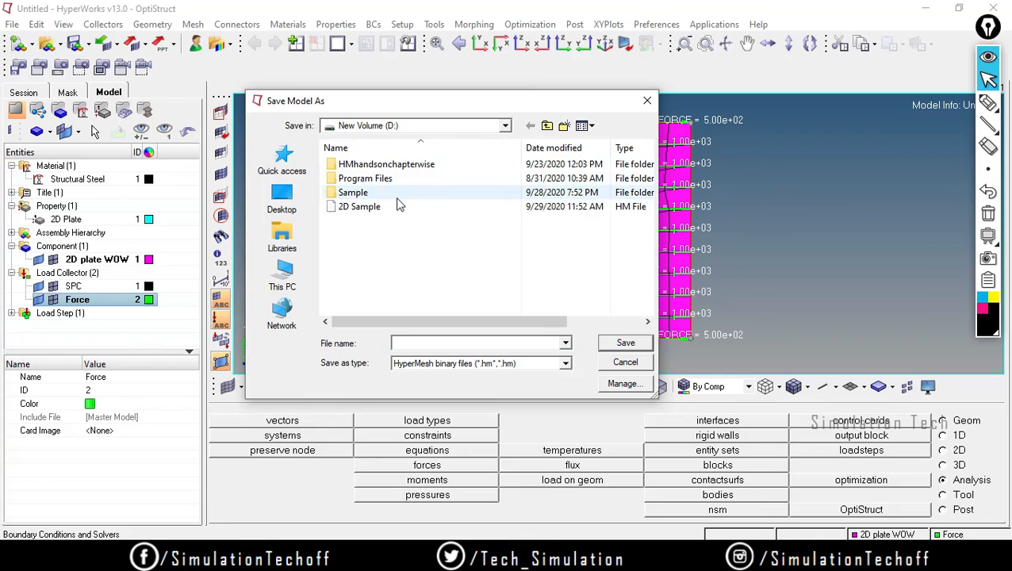
click(504, 208)
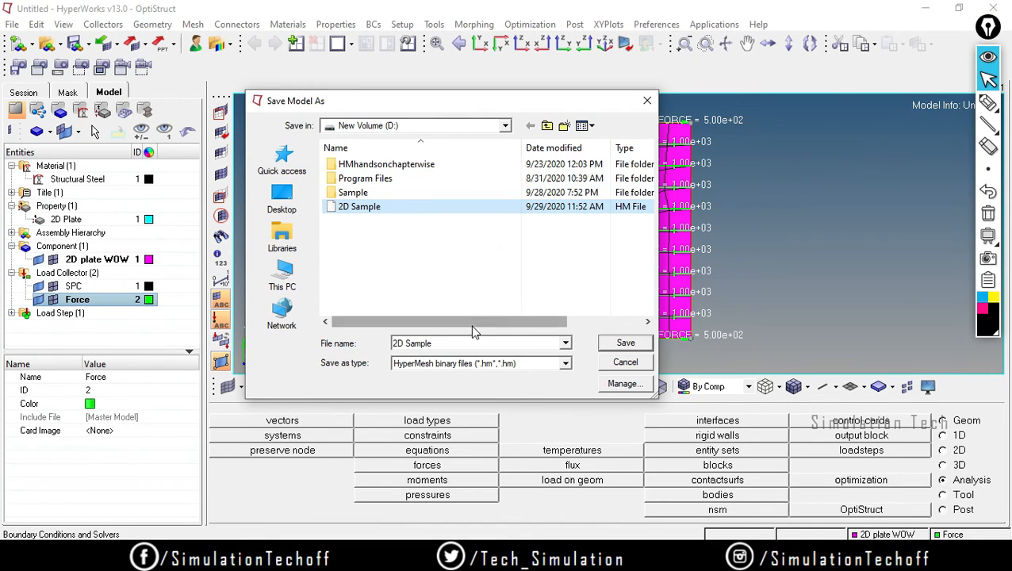
click(450, 344)
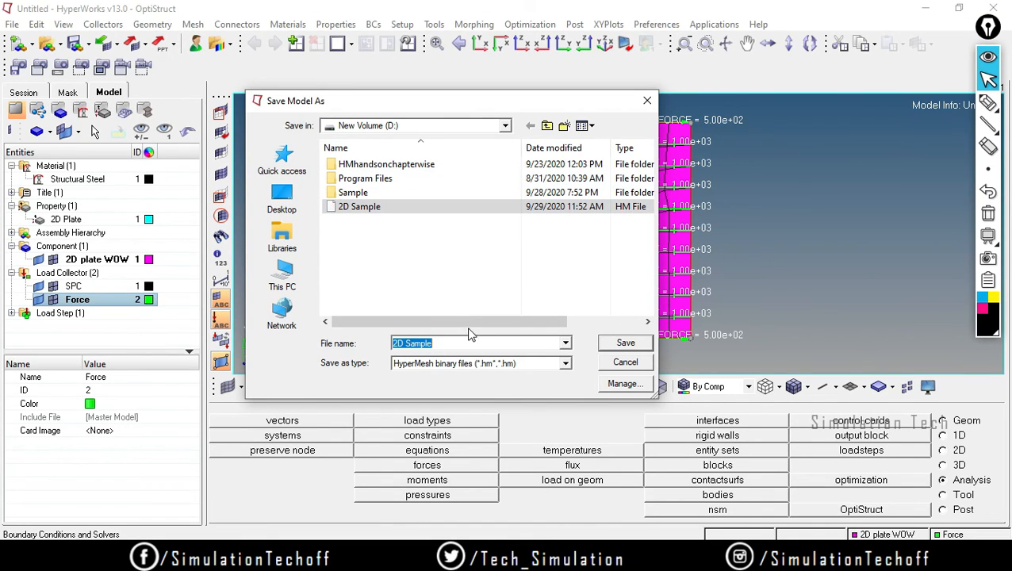
text(2D)
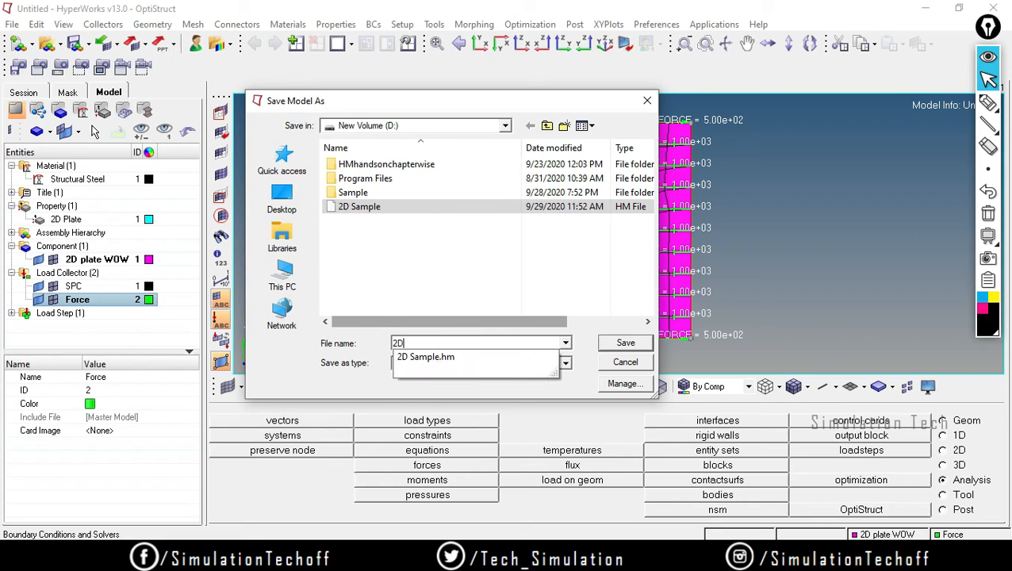
text( Sh)
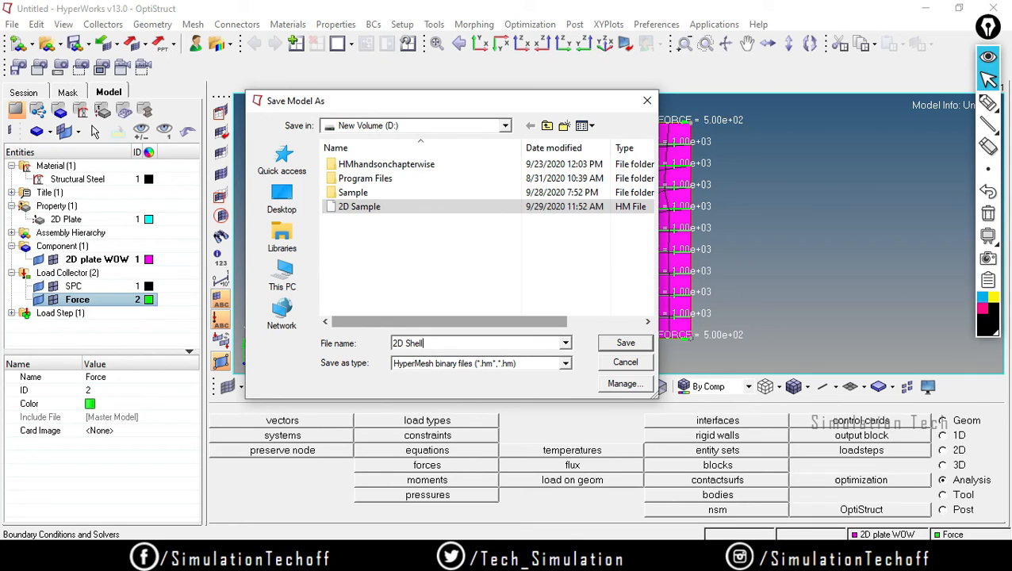
text(ell)
click(626, 342)
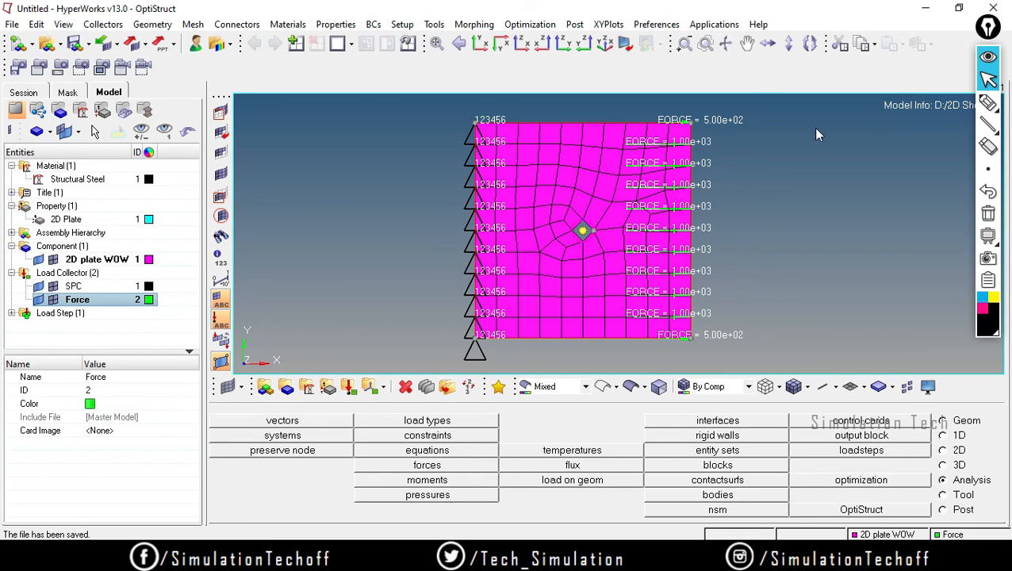
- Try to run the OptiStruct solver on the input file D:/2D Shell.fem with custom export and the optimization run option
click(988, 58)
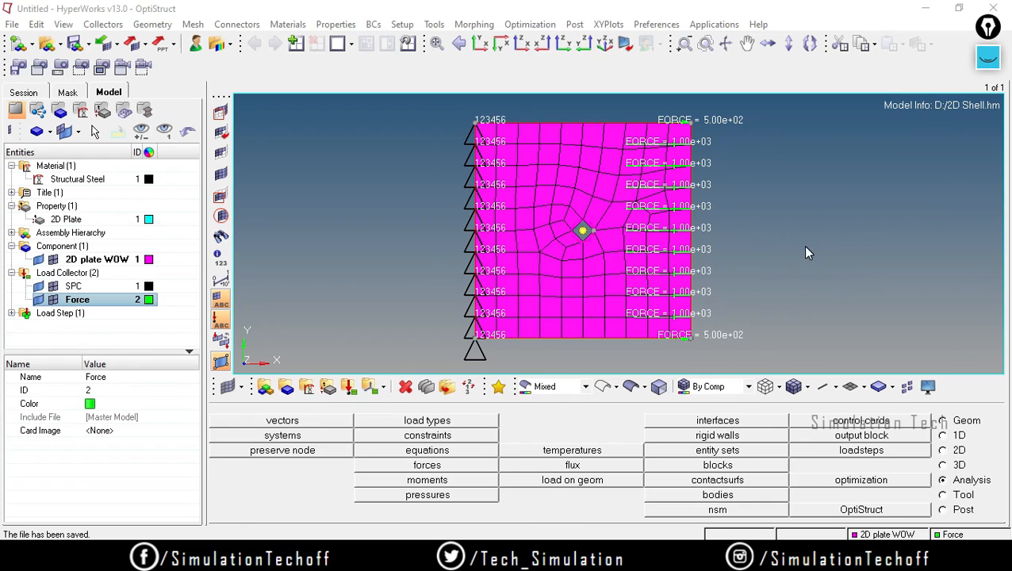
click(892, 513)
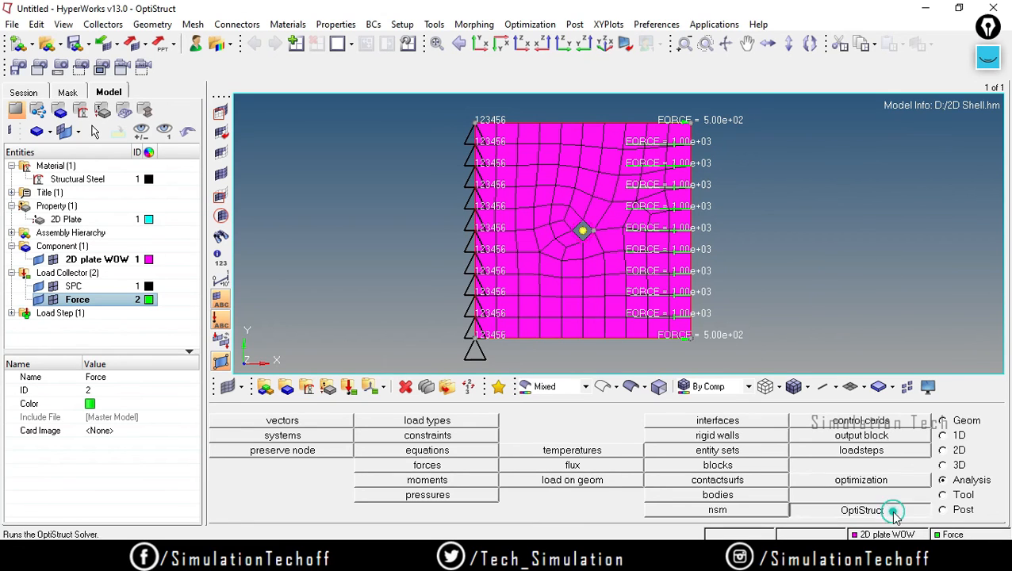
click(933, 426)
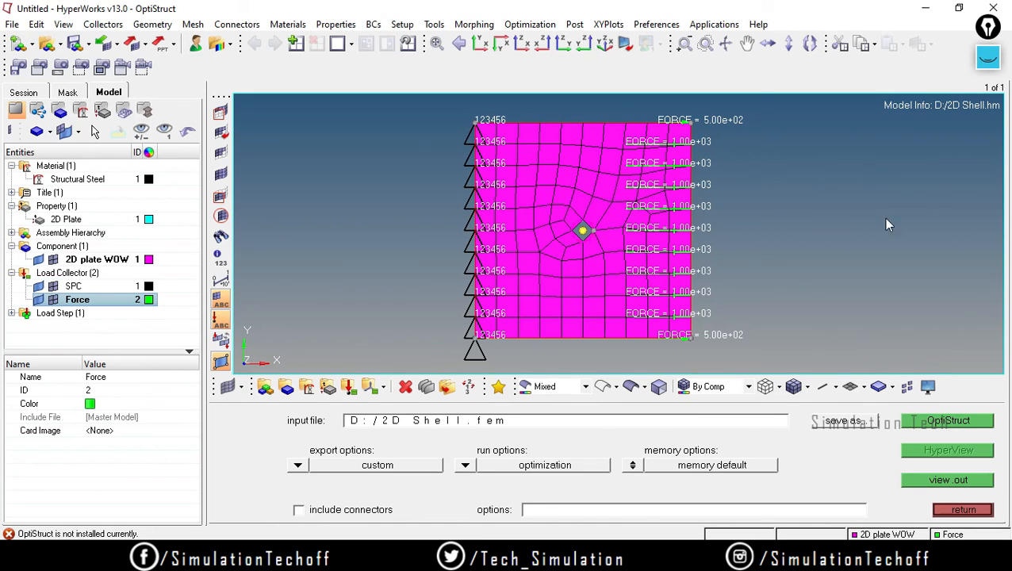
click(987, 57)
click(987, 103)
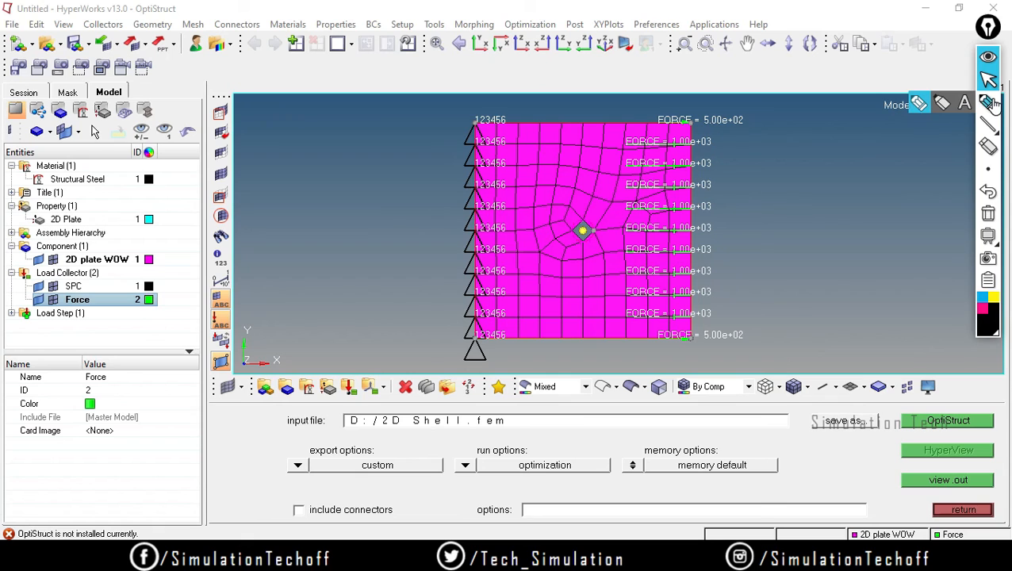
click(22, 510)
mouse_move(22, 510)
mouse_down()
mouse_move(4, 517)
mouse_move(127, 508)
mouse_move(135, 535)
mouse_up()
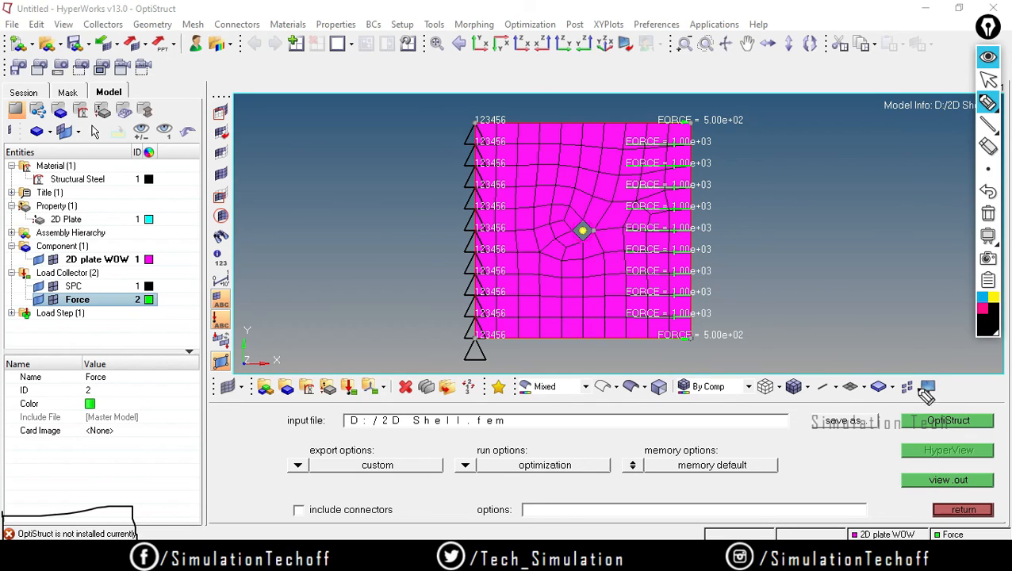
click(987, 212)
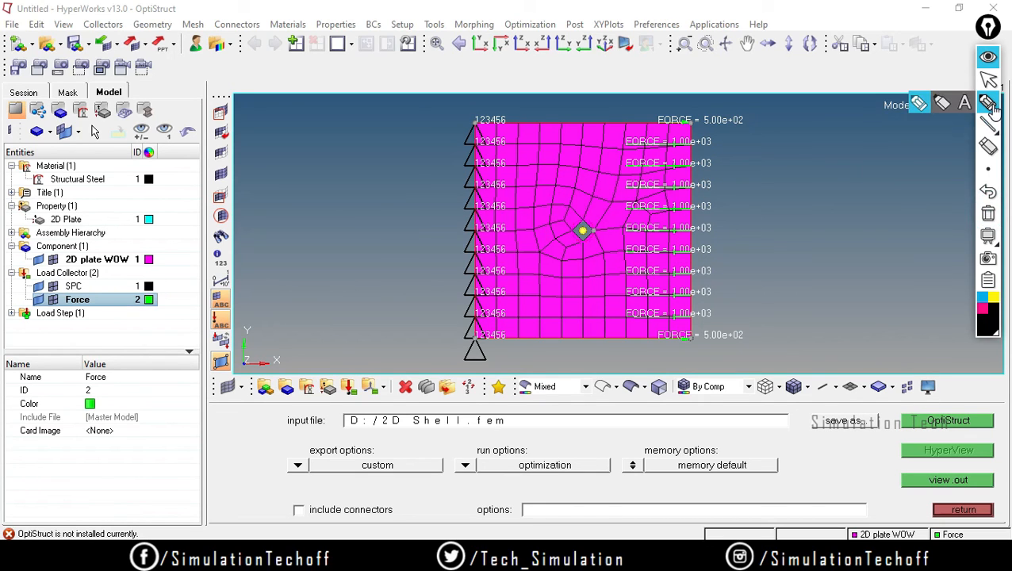
click(982, 295)
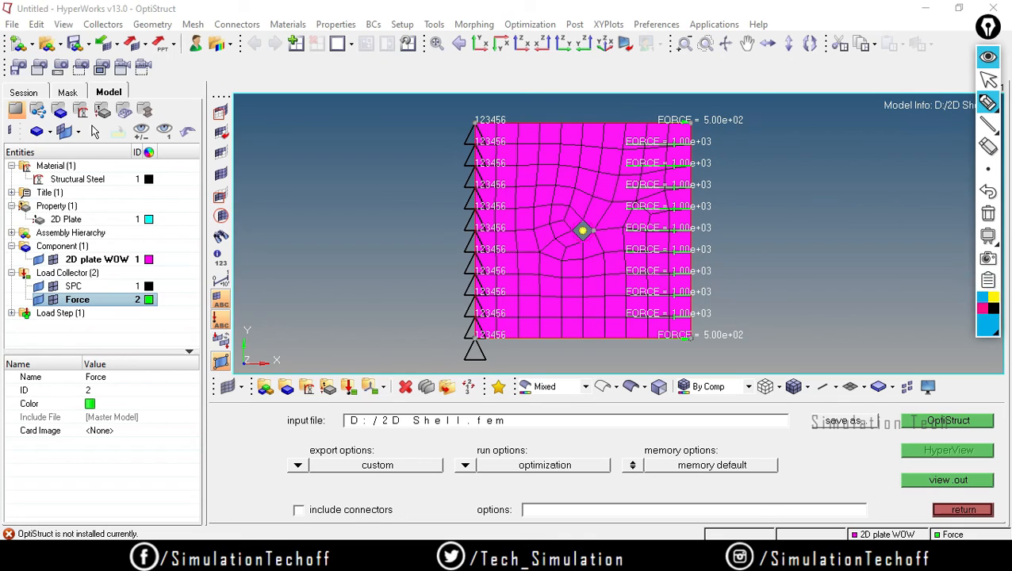
click(987, 169)
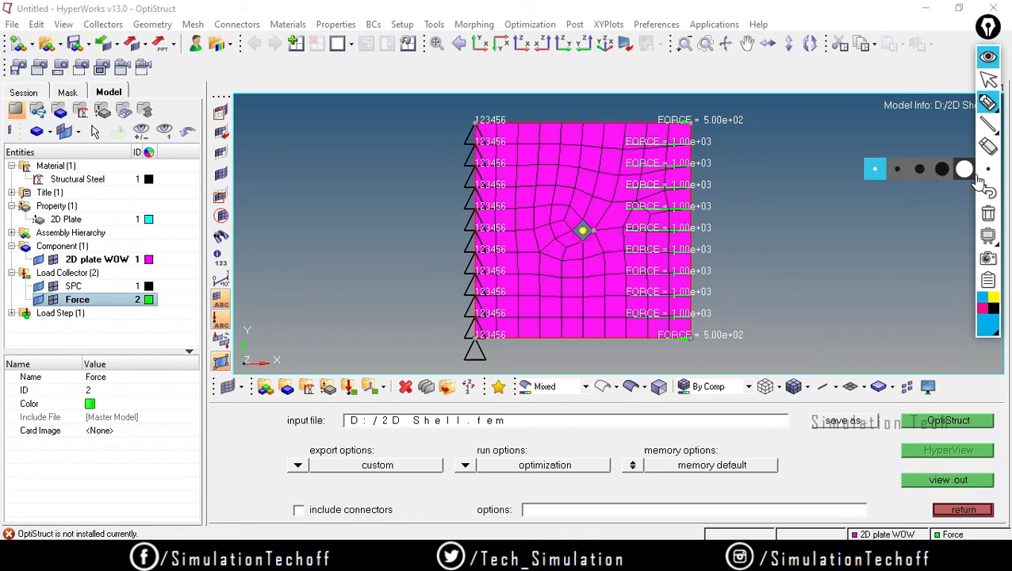
click(920, 168)
mouse_move(57, 504)
mouse_down()
mouse_move(5, 511)
mouse_move(30, 555)
mouse_move(144, 509)
mouse_move(28, 509)
mouse_up()
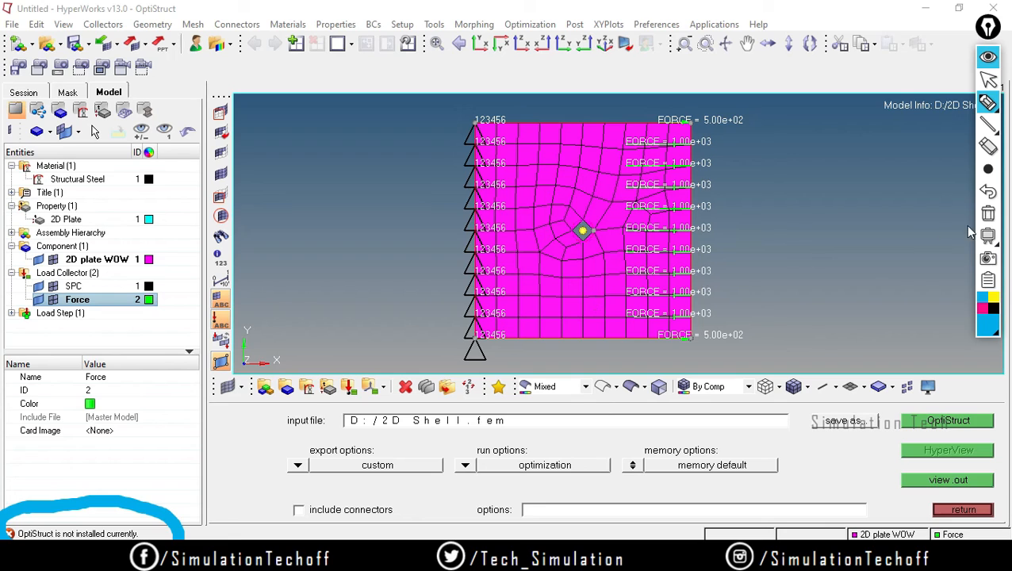
click(988, 214)
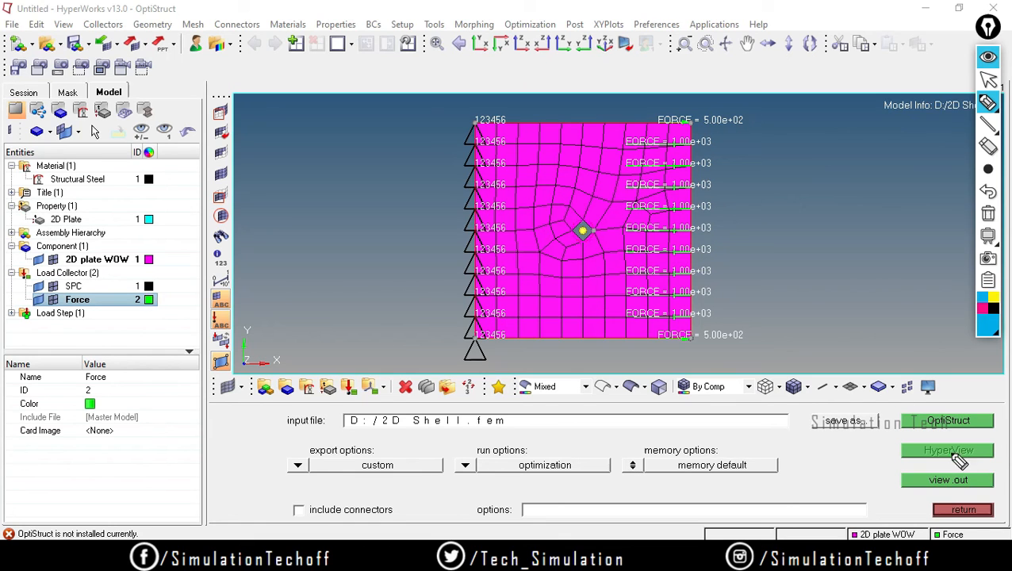
mouse_move(892, 438)
mouse_down()
mouse_move(895, 479)
mouse_move(927, 432)
mouse_move(1002, 460)
mouse_move(870, 468)
mouse_up()
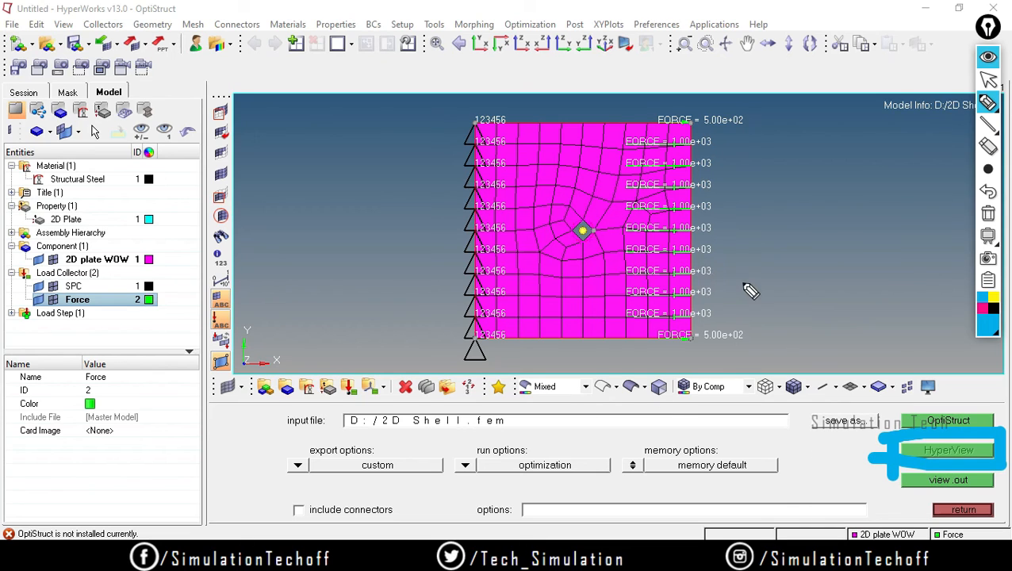